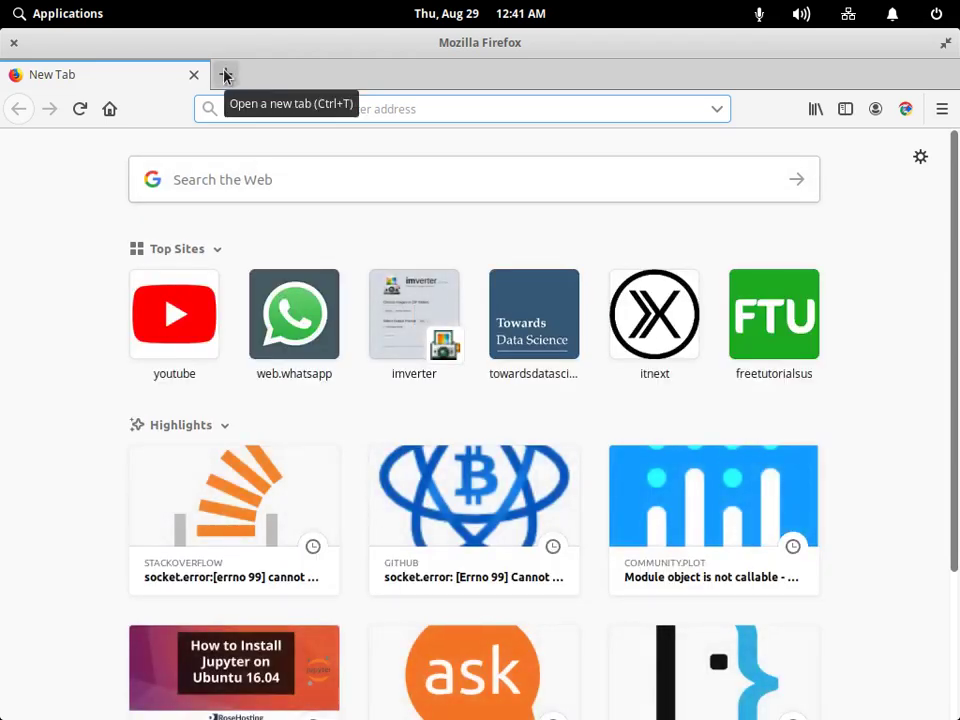
Open YouTube from Firefox's top sites and go to your own channel page.
click(195, 313)
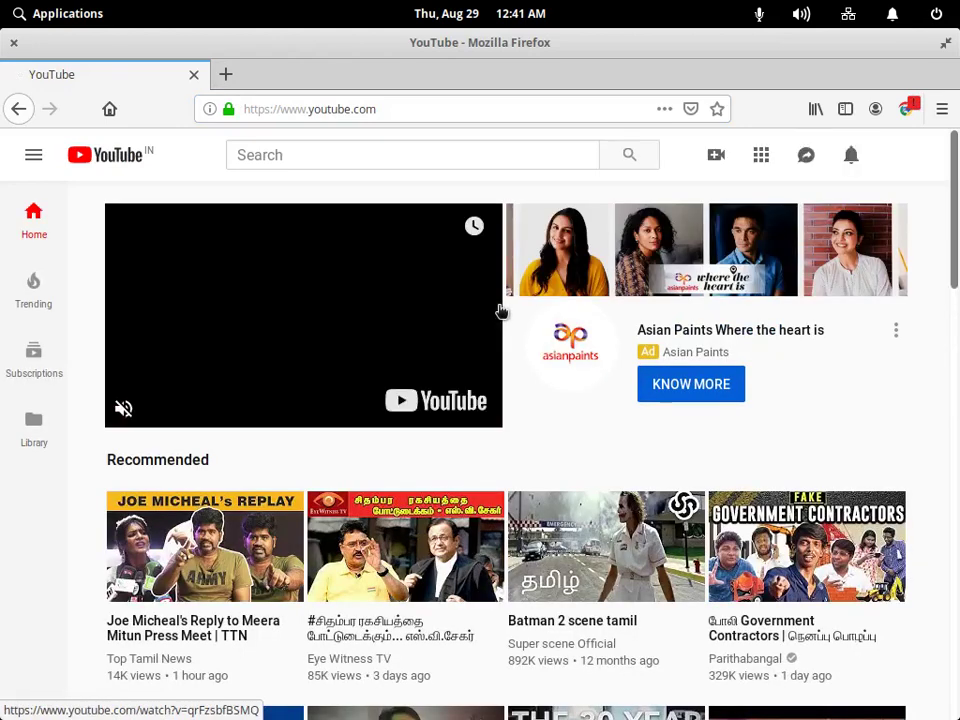
click(852, 157)
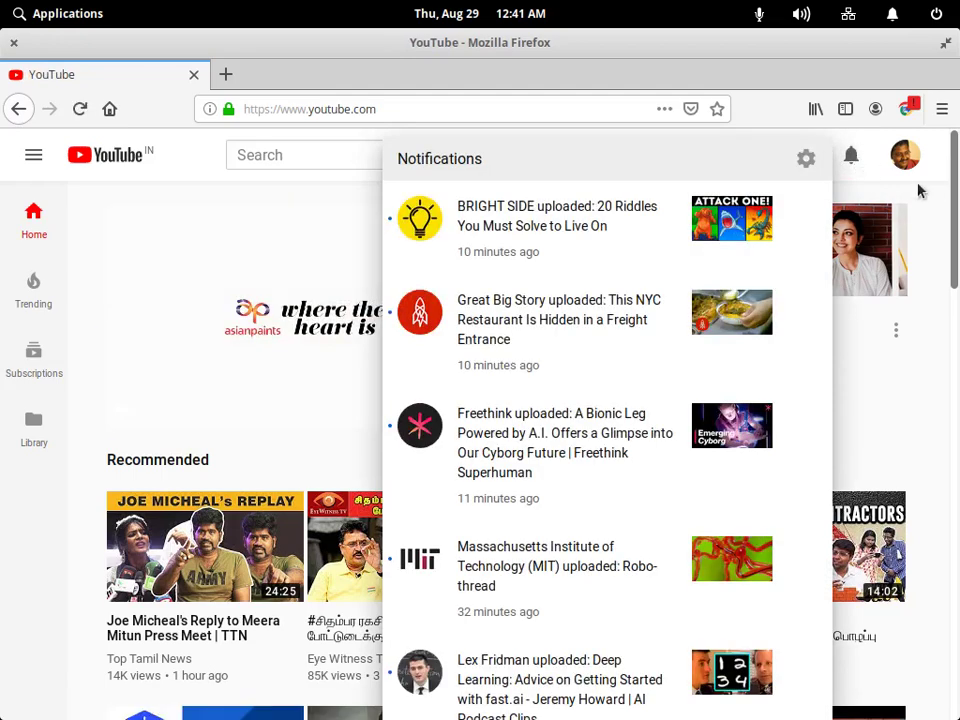
click(929, 200)
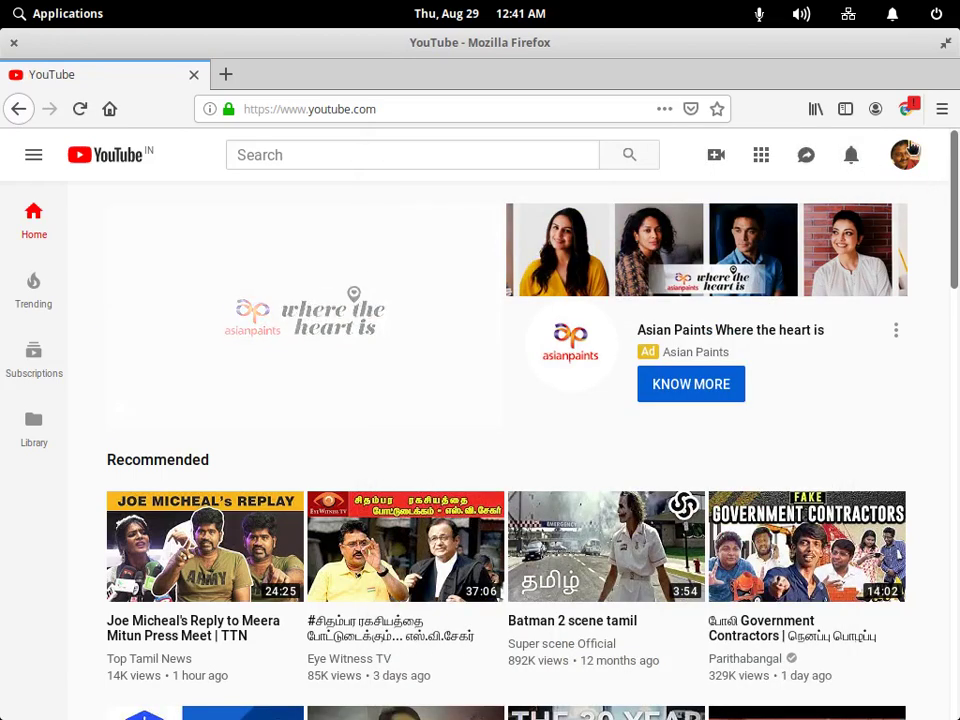
click(905, 156)
click(766, 267)
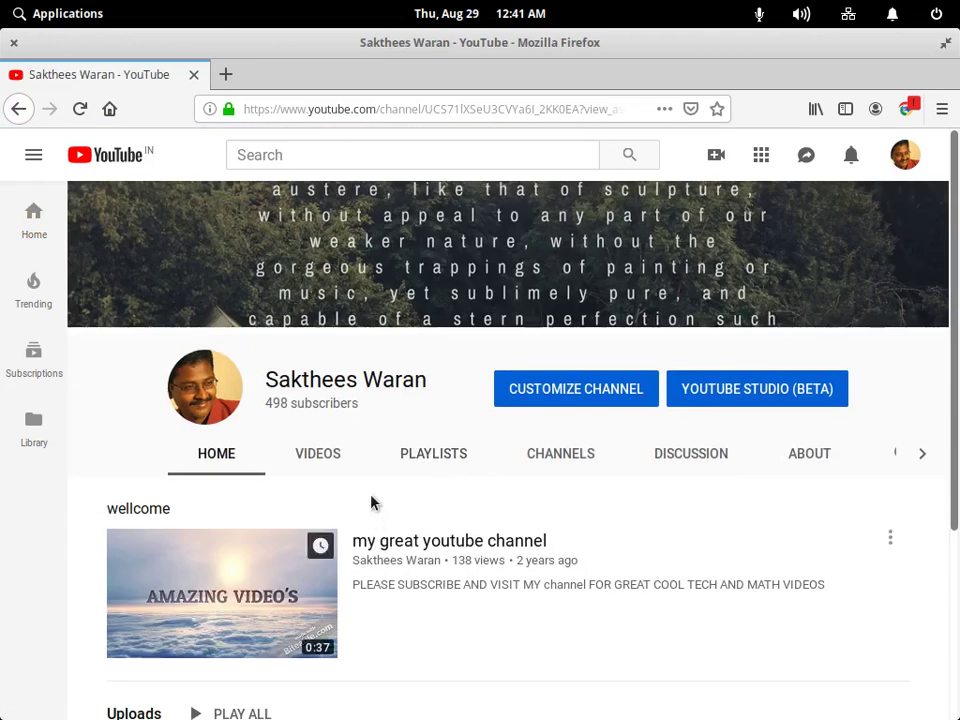
Show the channel's uploaded videos sorted by Most popular and browse through them.
click(322, 455)
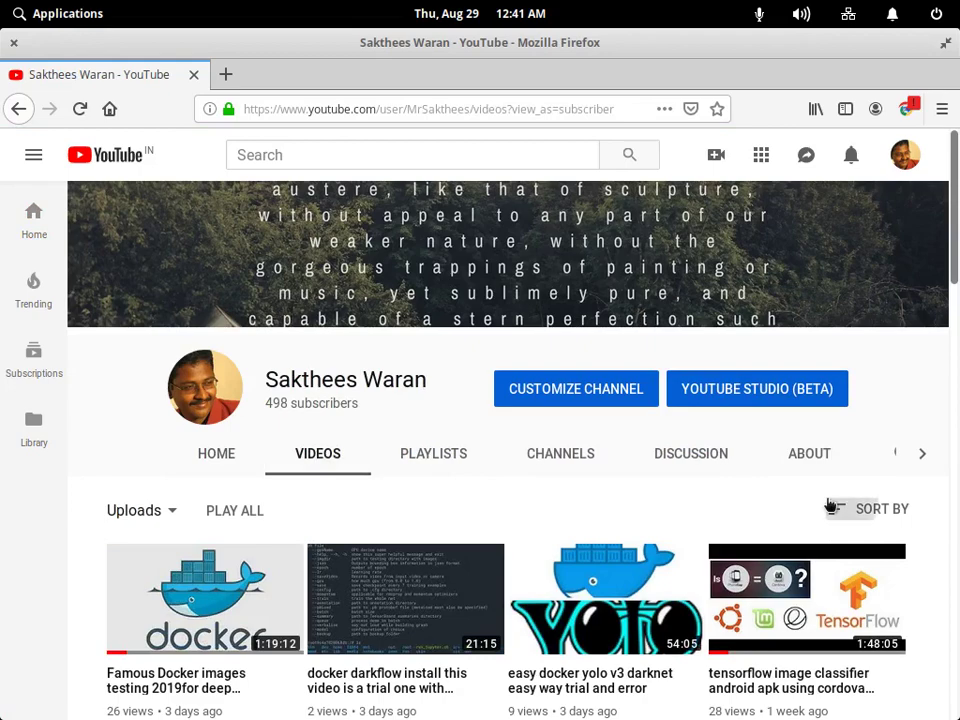
click(833, 508)
click(826, 574)
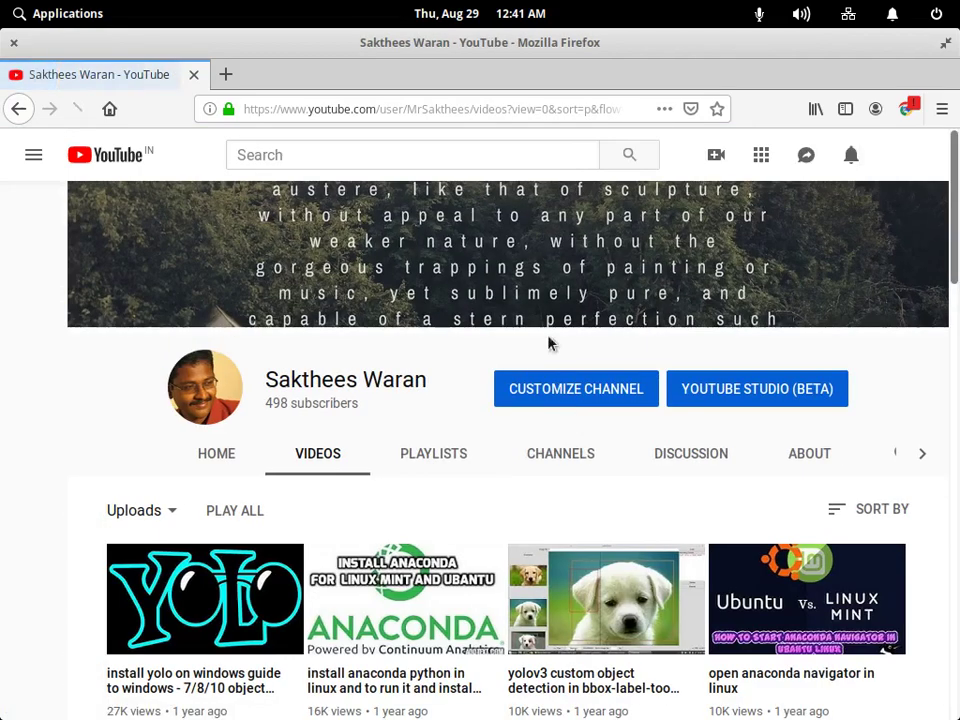
scroll(555, 360, down, 9)
scroll(160, 518, up, 3)
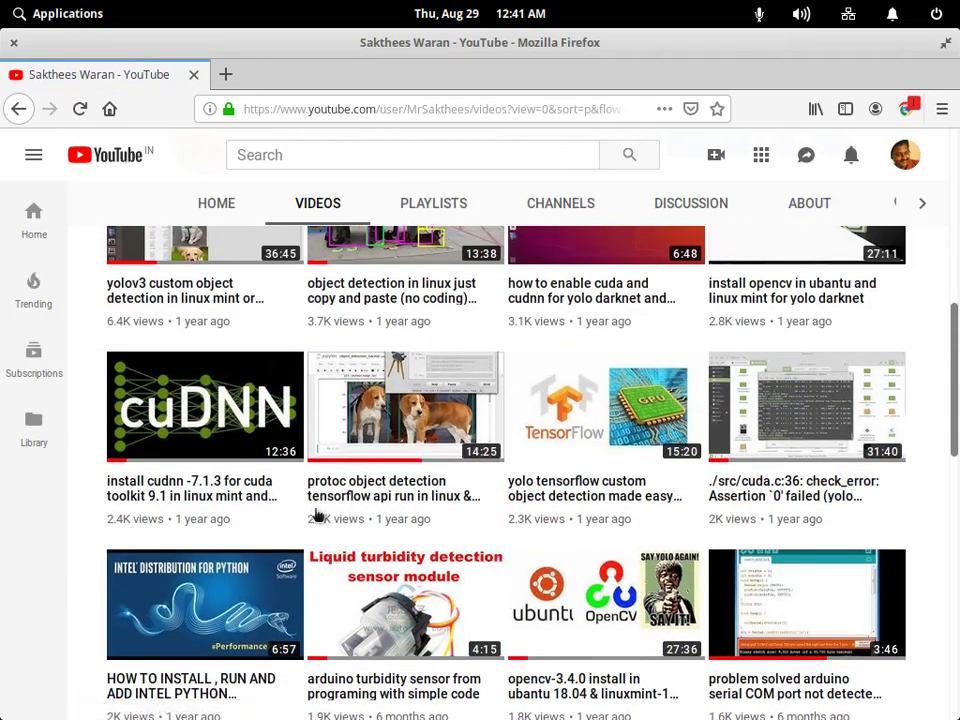
scroll(550, 465, down, 5)
scroll(491, 401, down, 3)
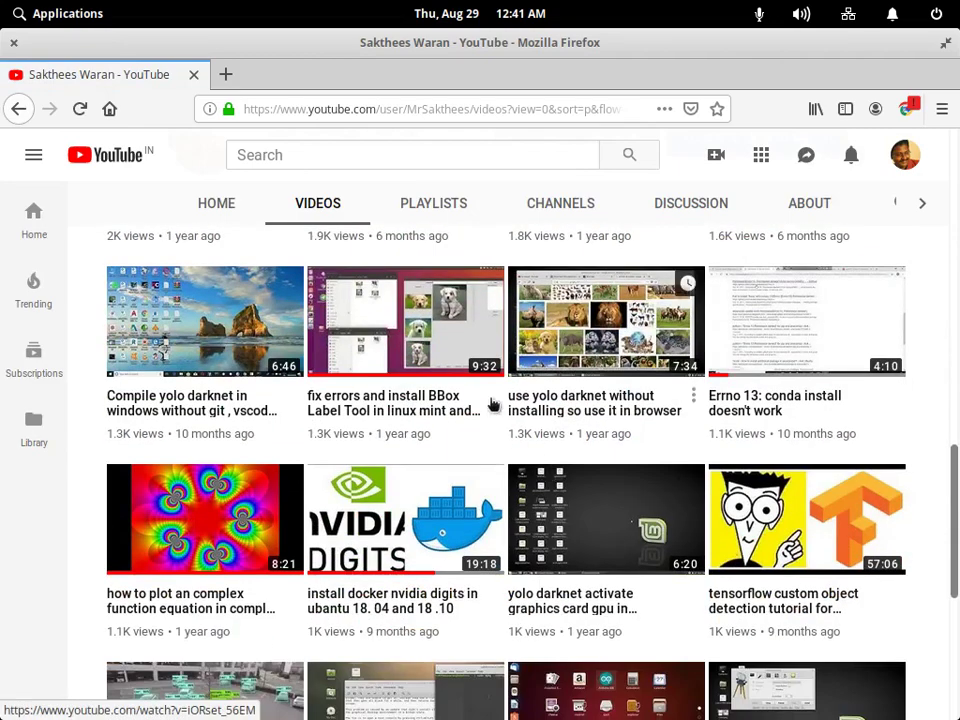
scroll(760, 440, up, 1)
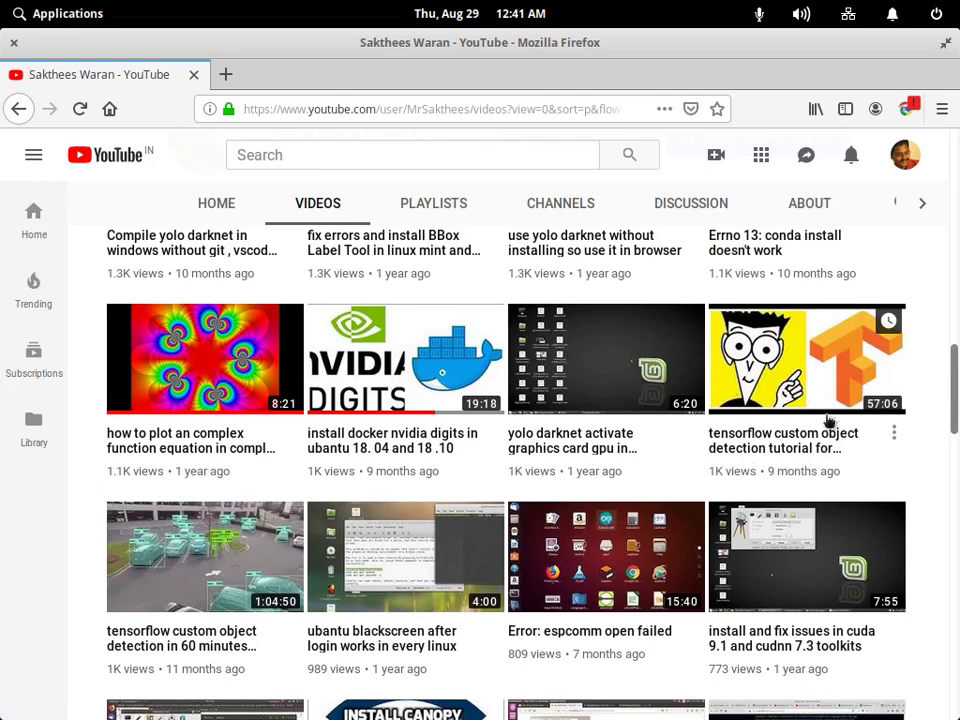
scroll(352, 420, down, 5)
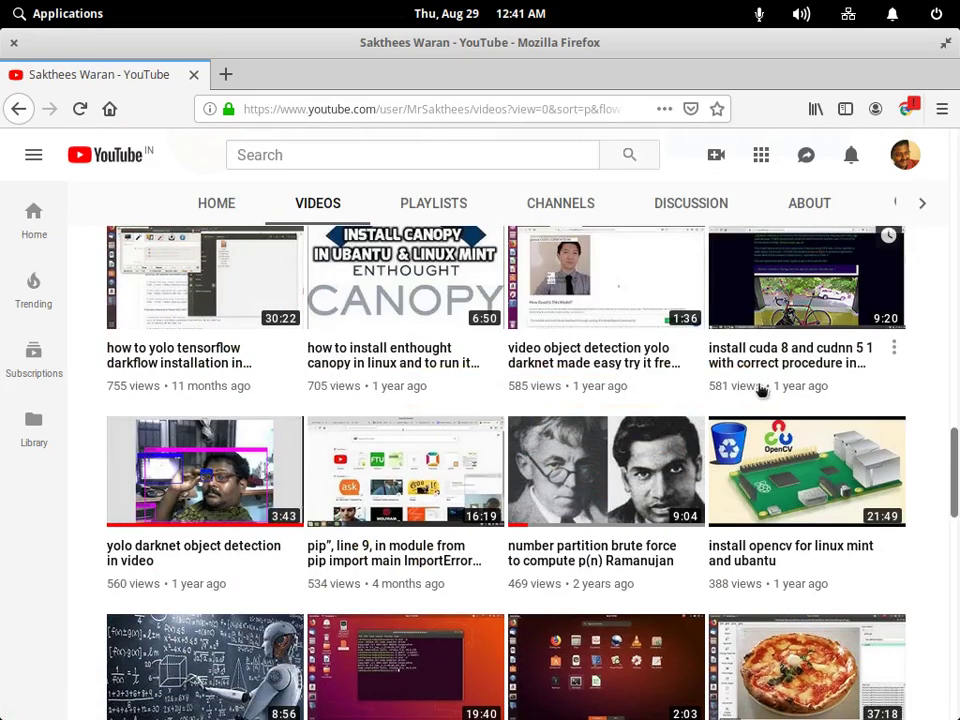
scroll(775, 393, up, 10)
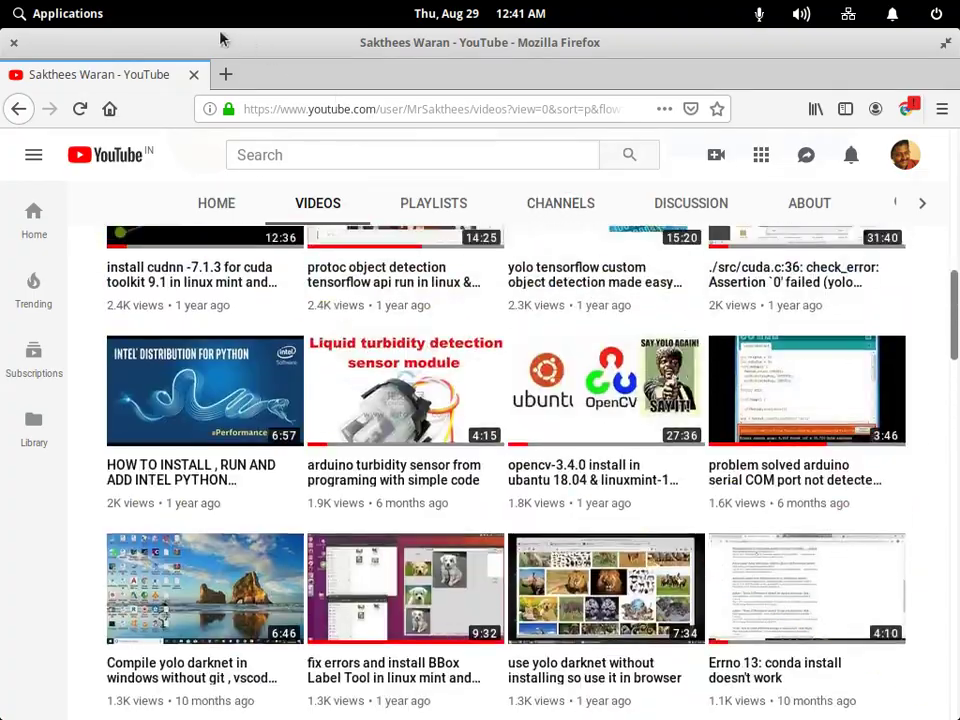
scroll(676, 470, up, 5)
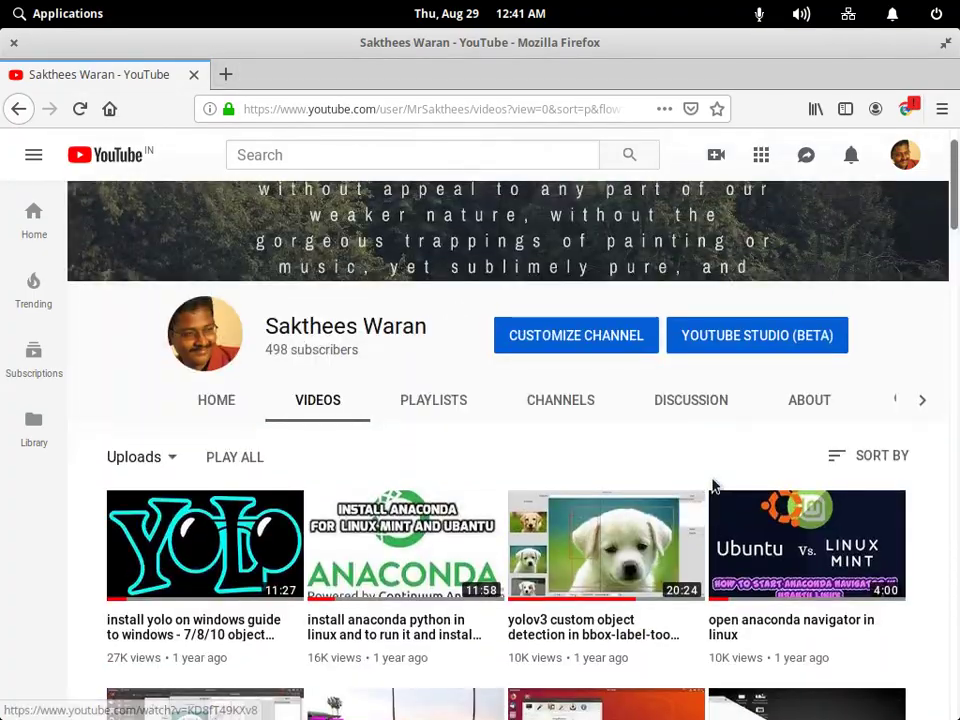
scroll(716, 486, down, 8)
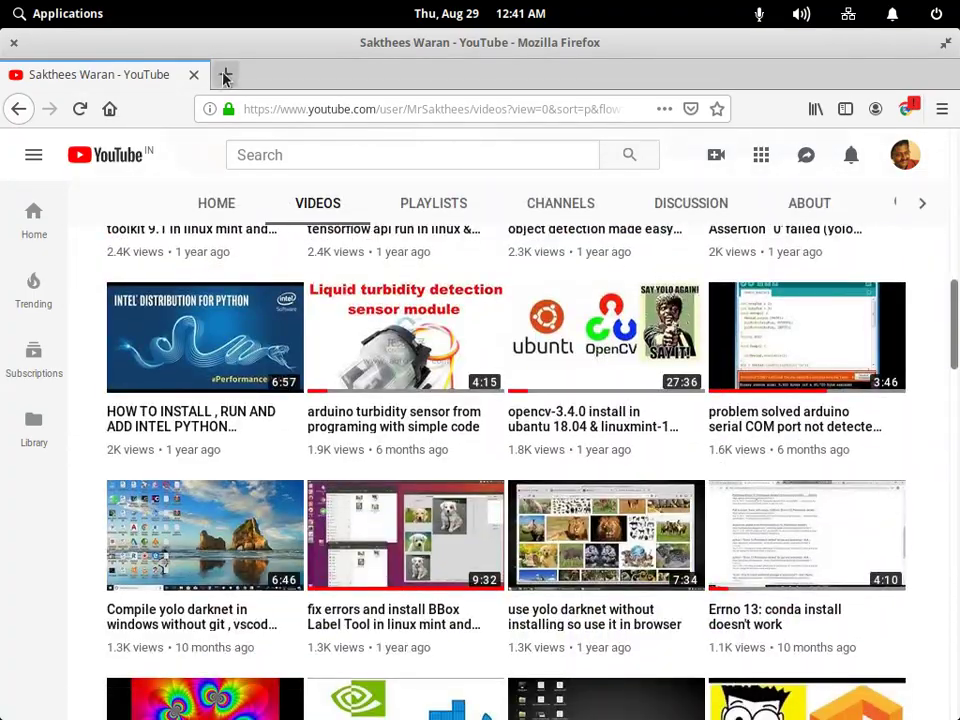
Replace the YouTube tab with a blank new tab, then launch the Files manager.
click(225, 74)
click(193, 75)
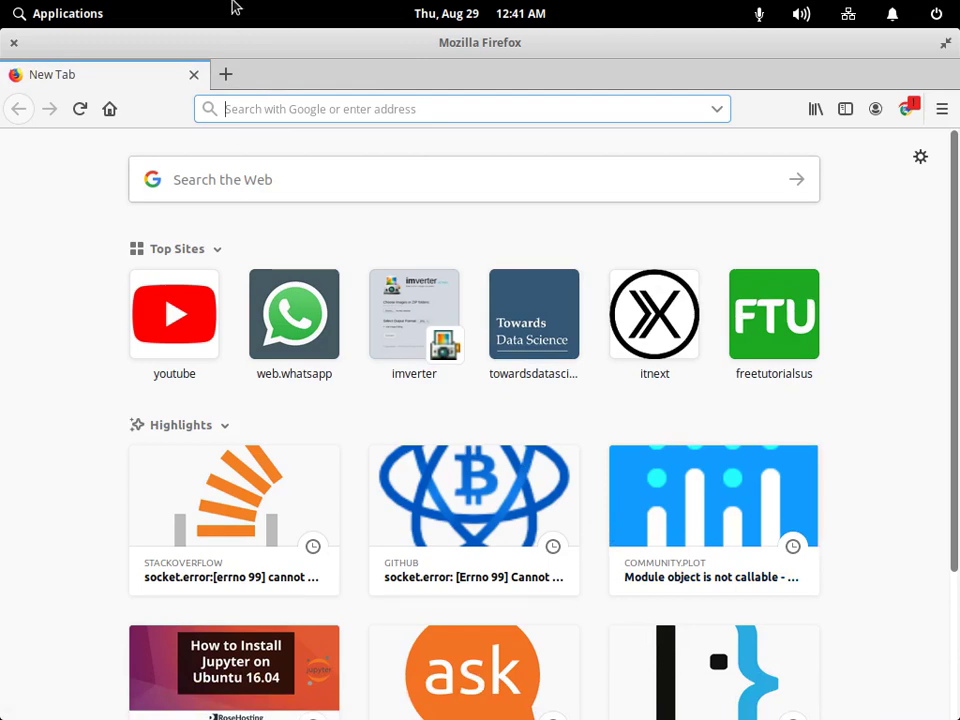
scroll(540, 449, down, 3)
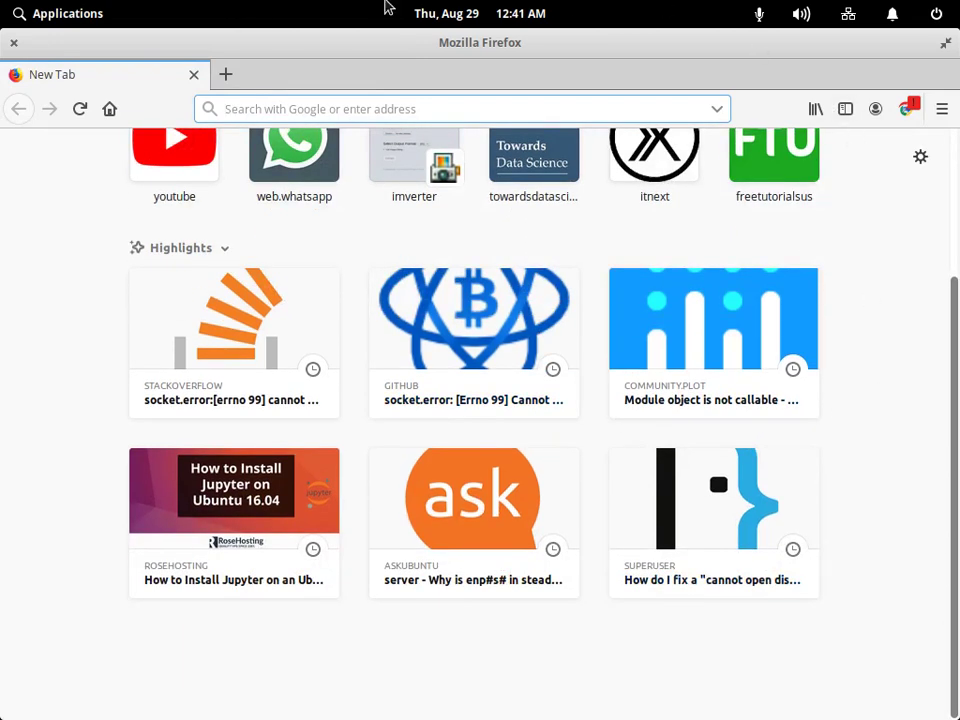
click(226, 75)
click(196, 75)
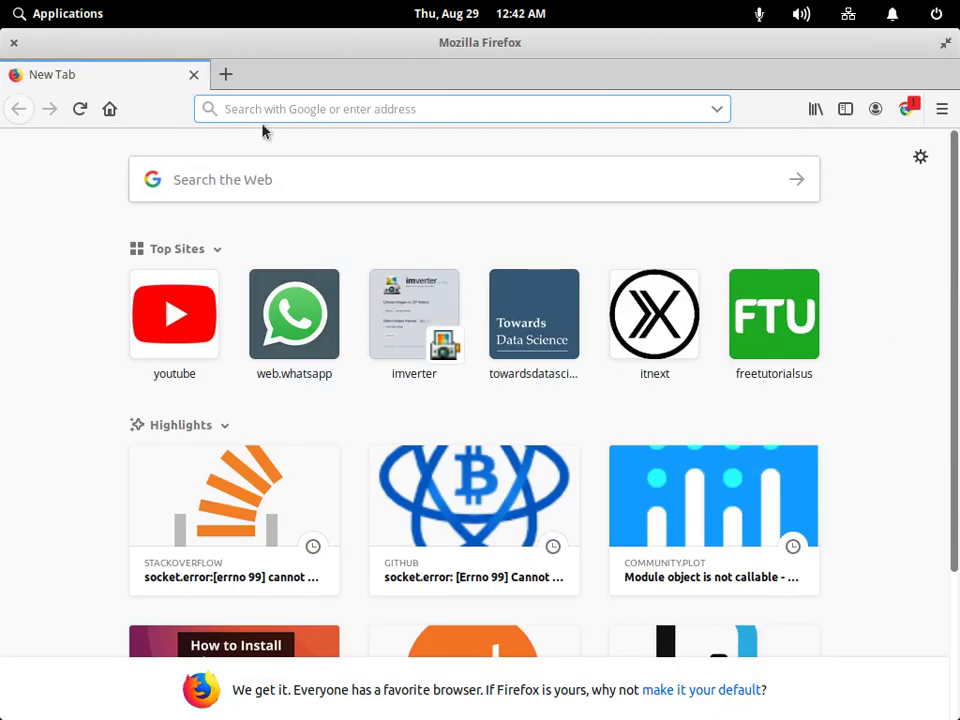
mouse_move(732, 662)
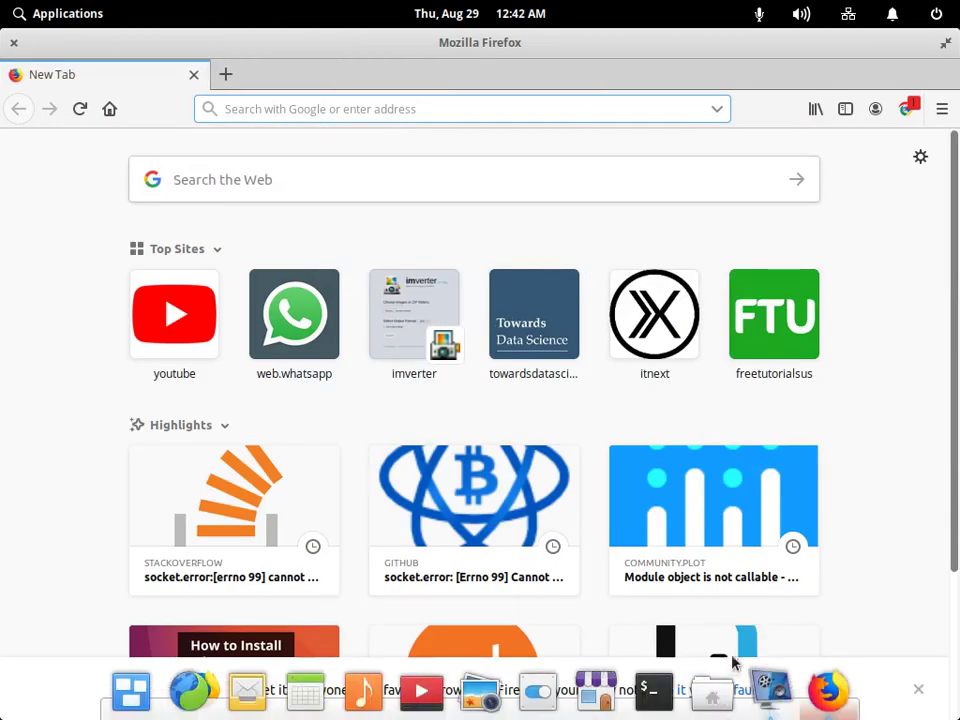
click(712, 692)
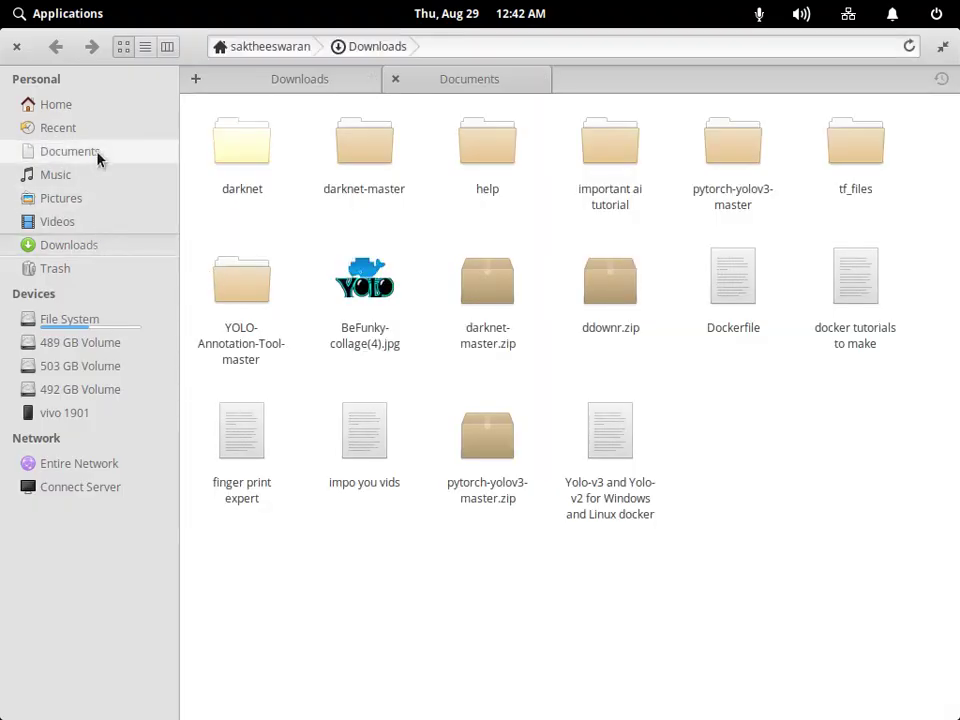
Copy the towardsdatascience link on line 16 of Documents' 'docker tutorials to make', then close it.
click(97, 157)
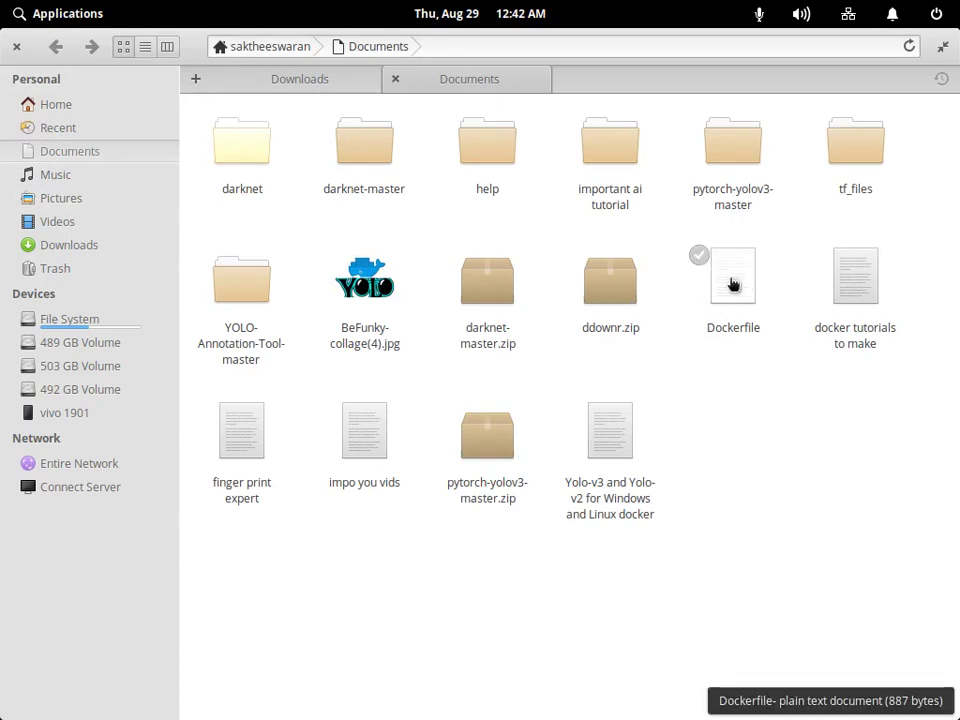
click(866, 302)
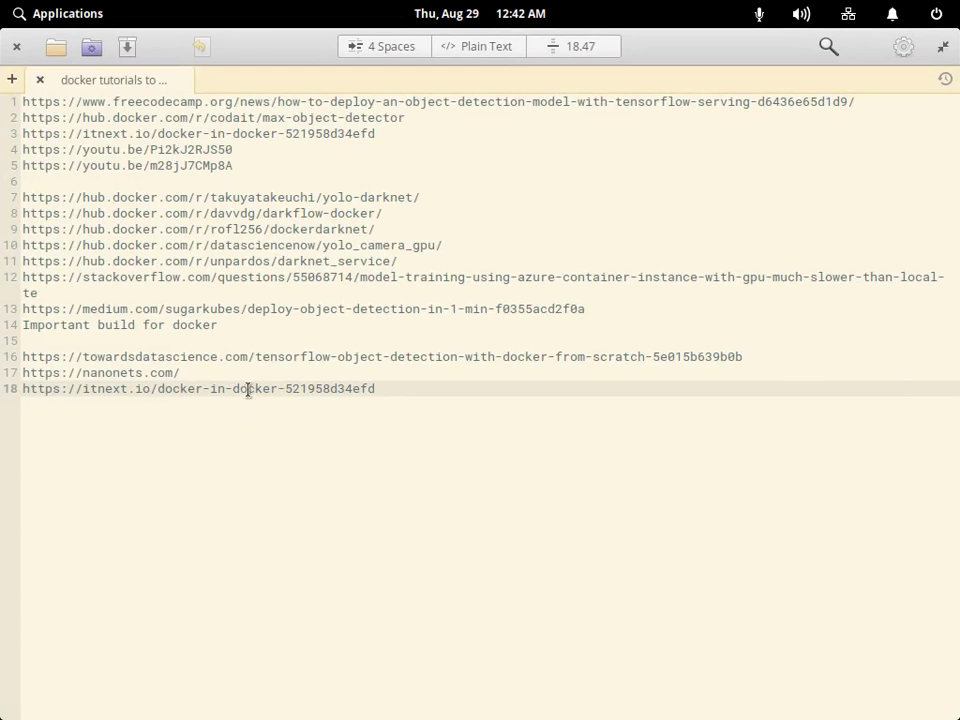
click(302, 356)
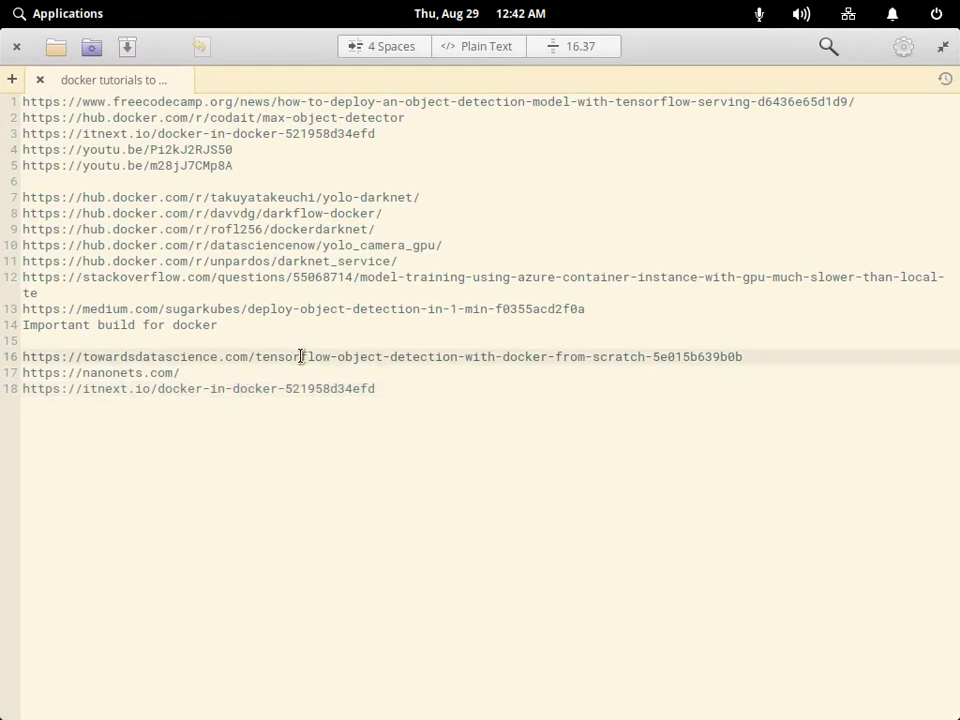
triple_click(302, 356)
right_click(314, 358)
click(391, 465)
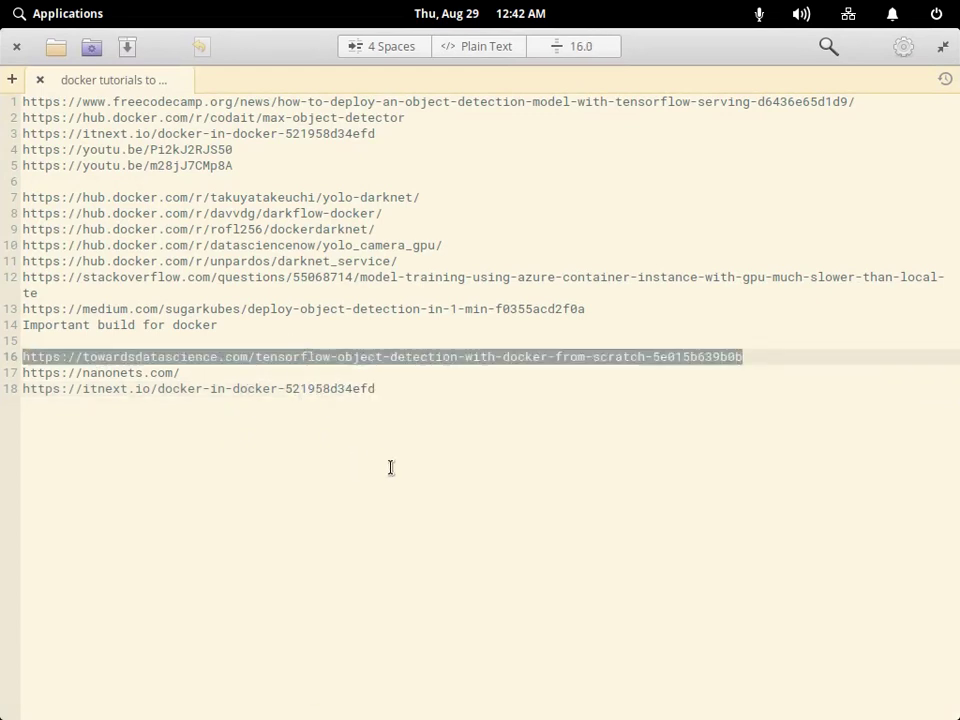
click(39, 81)
click(16, 46)
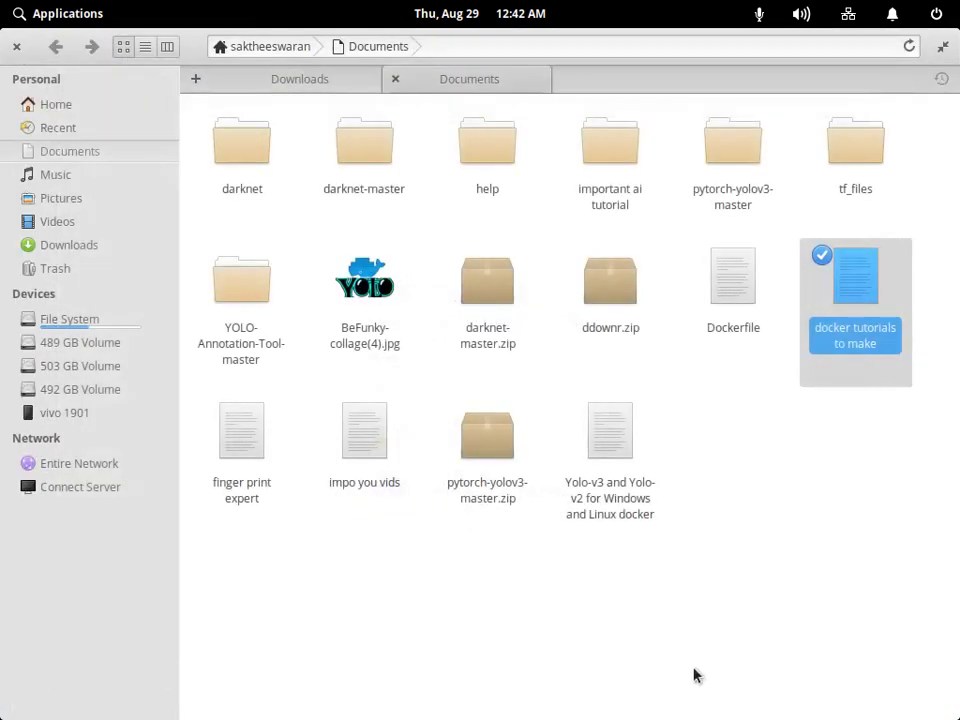
Load the copied link in Firefox to open the TensorFlow Object Detection with Docker article.
mouse_move(728, 660)
click(828, 690)
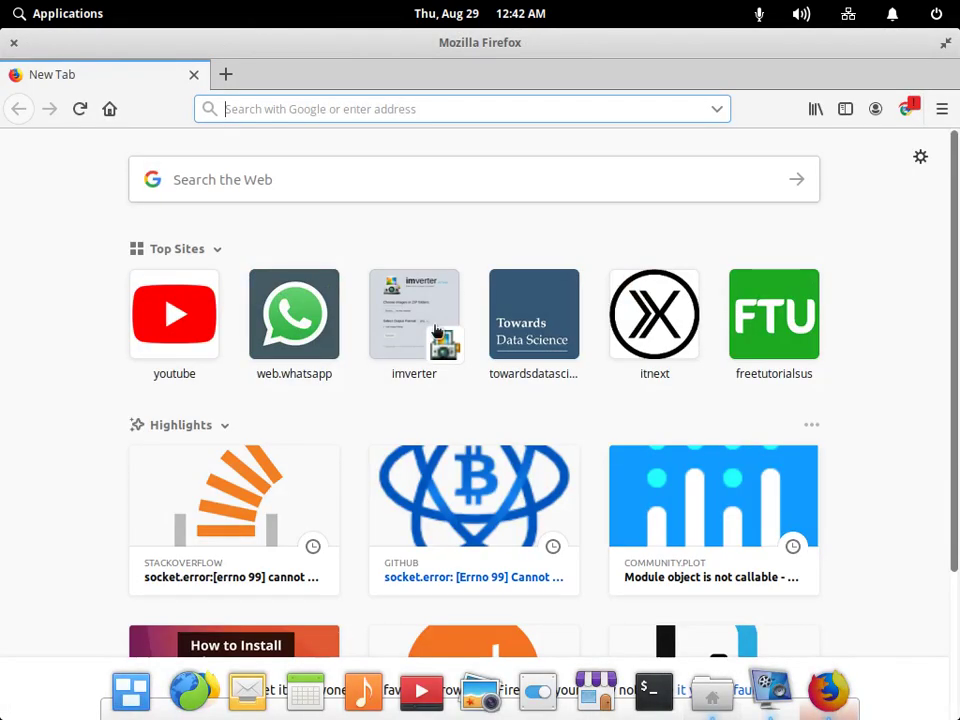
right_click(250, 108)
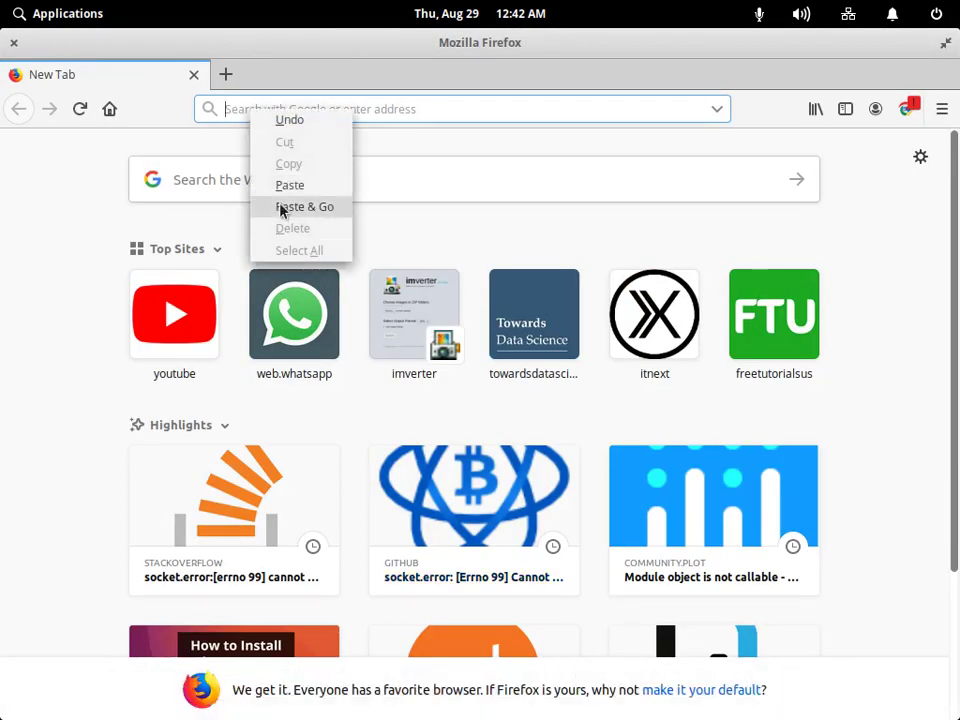
click(281, 207)
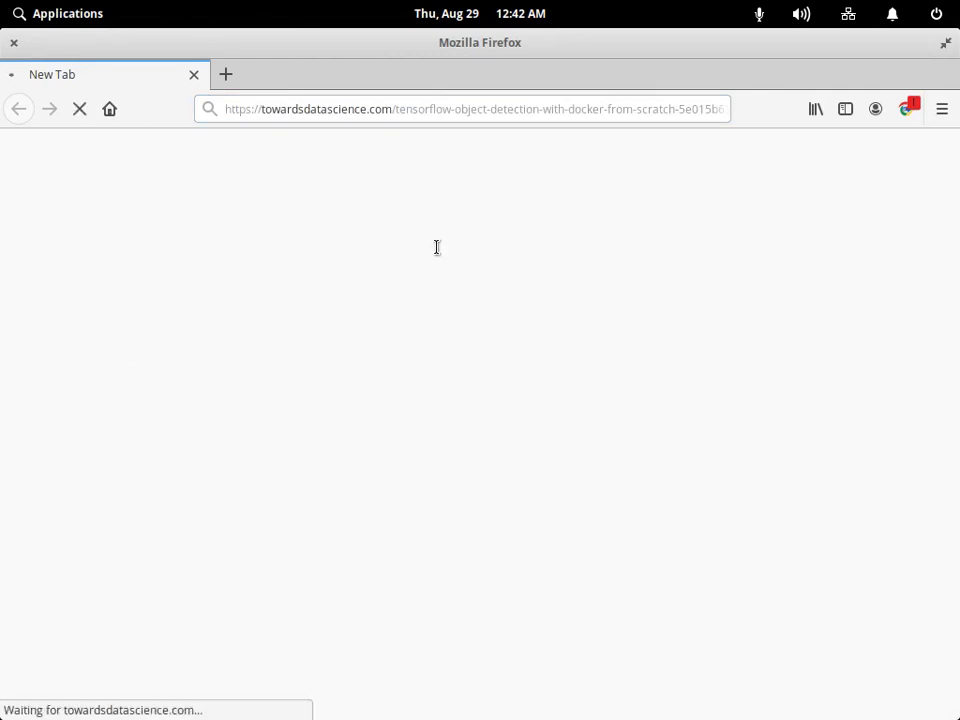
scroll(454, 268, down, 5)
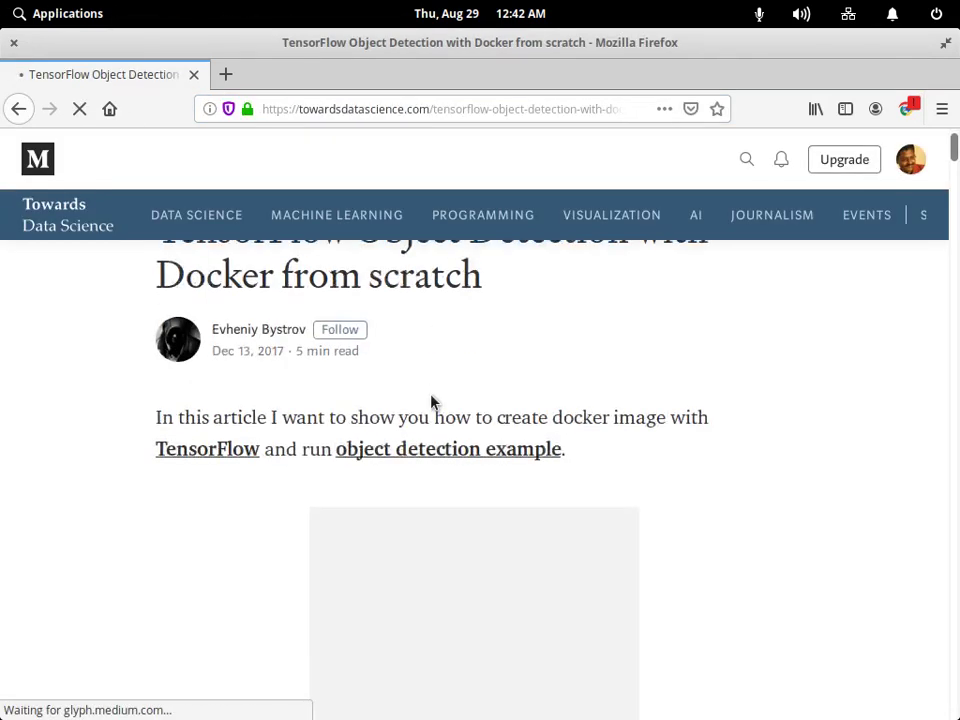
scroll(421, 461, down, 15)
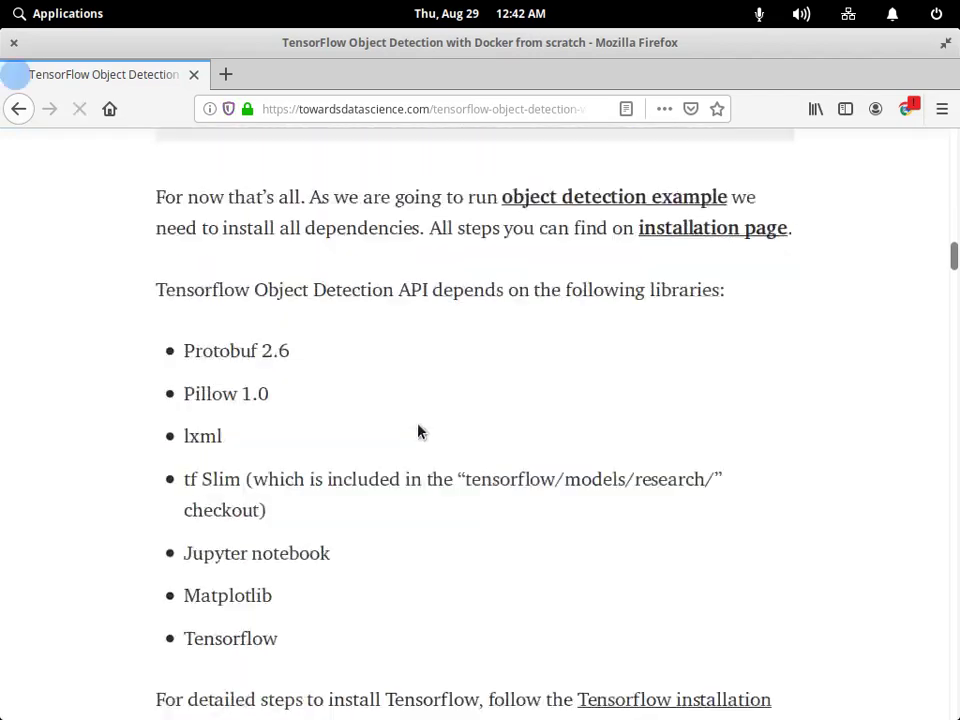
scroll(459, 470, down, 15)
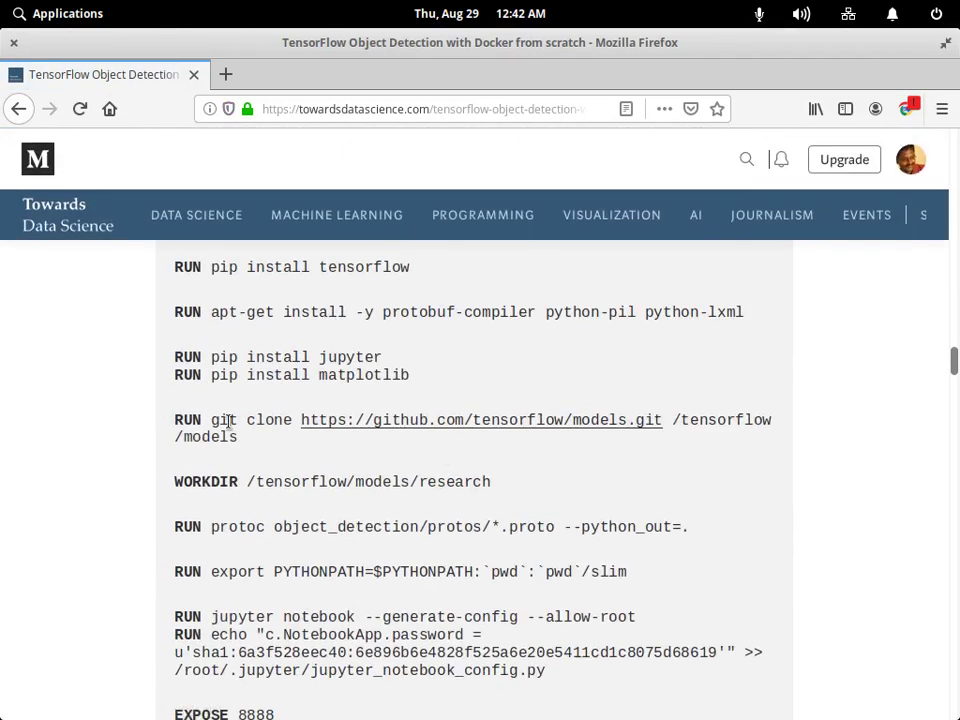
scroll(300, 450, up, 5)
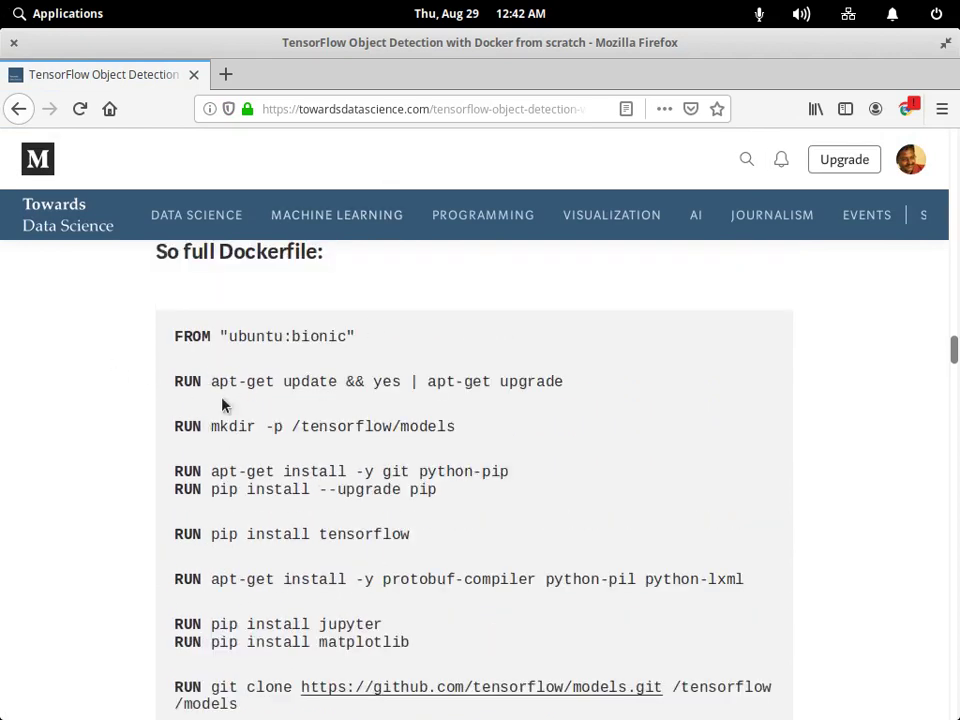
Copy the Dockerfile's apt-get update and upgrade line and bring up a terminal.
drag(210, 380, 547, 388)
right_click(547, 388)
click(588, 384)
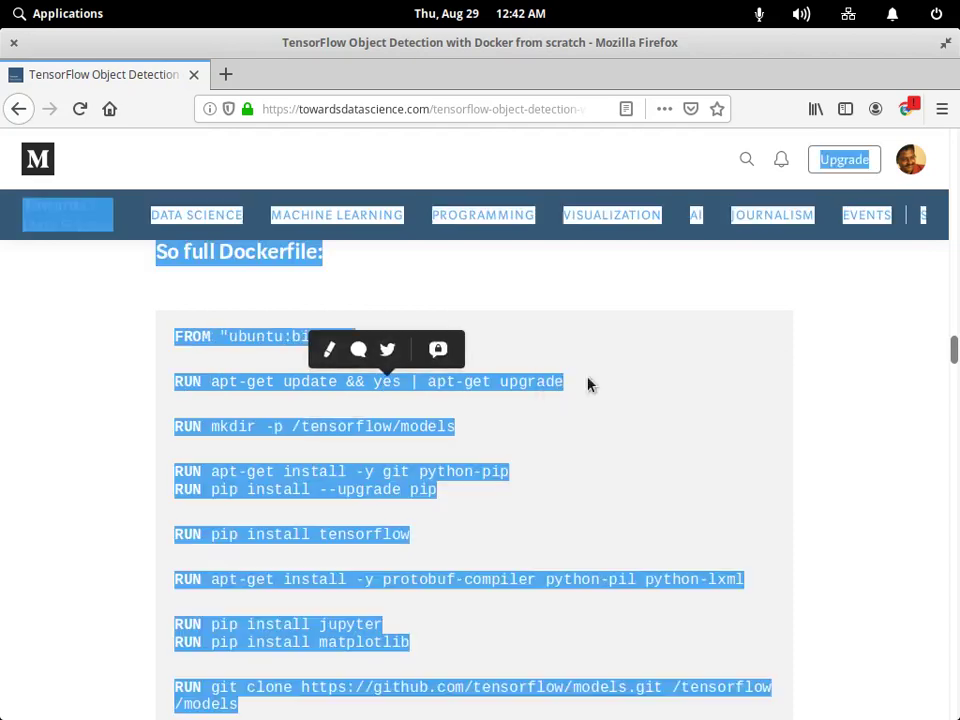
drag(210, 381, 545, 384)
right_click(545, 384)
click(586, 371)
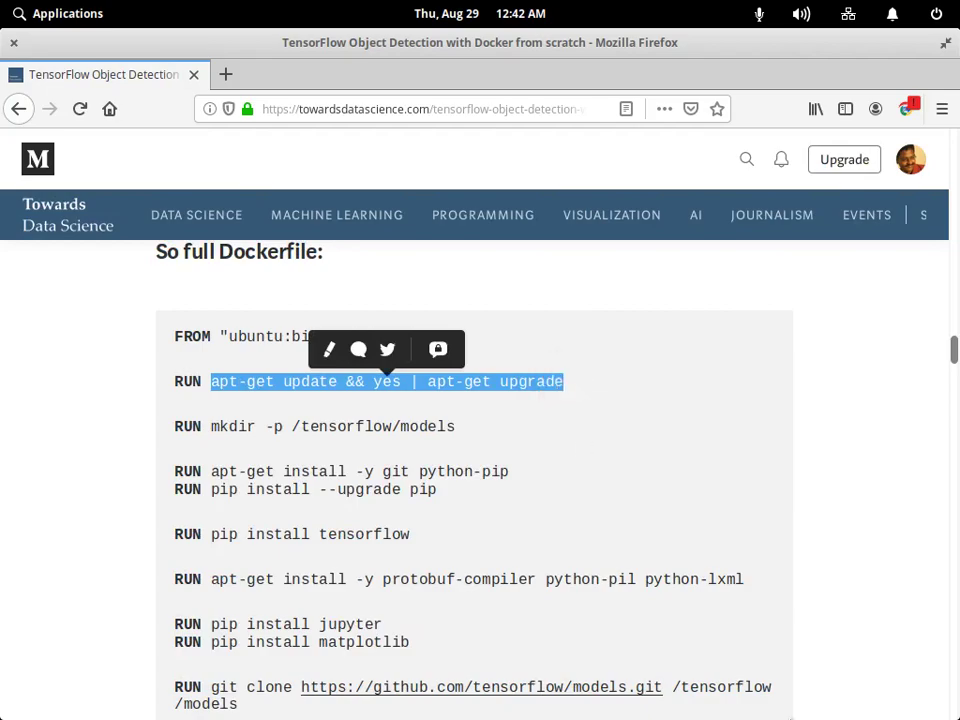
mouse_move(654, 700)
click(654, 668)
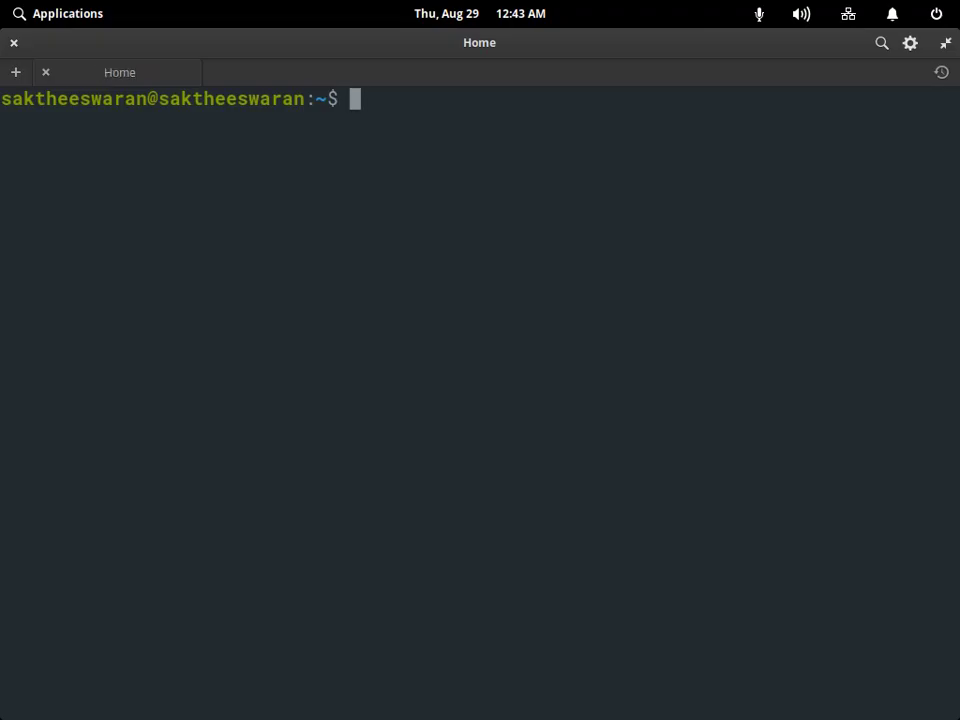
Run sudo apt-get update && yes | apt-get upgrade, entering the administrator password.
text(sudo)
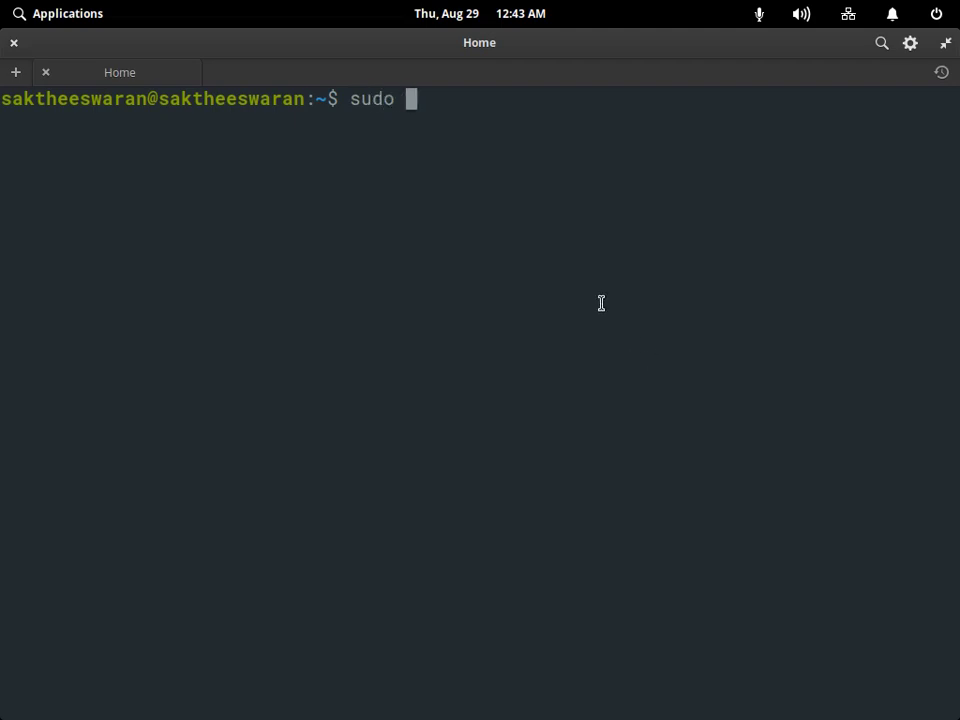
right_click(439, 94)
click(476, 163)
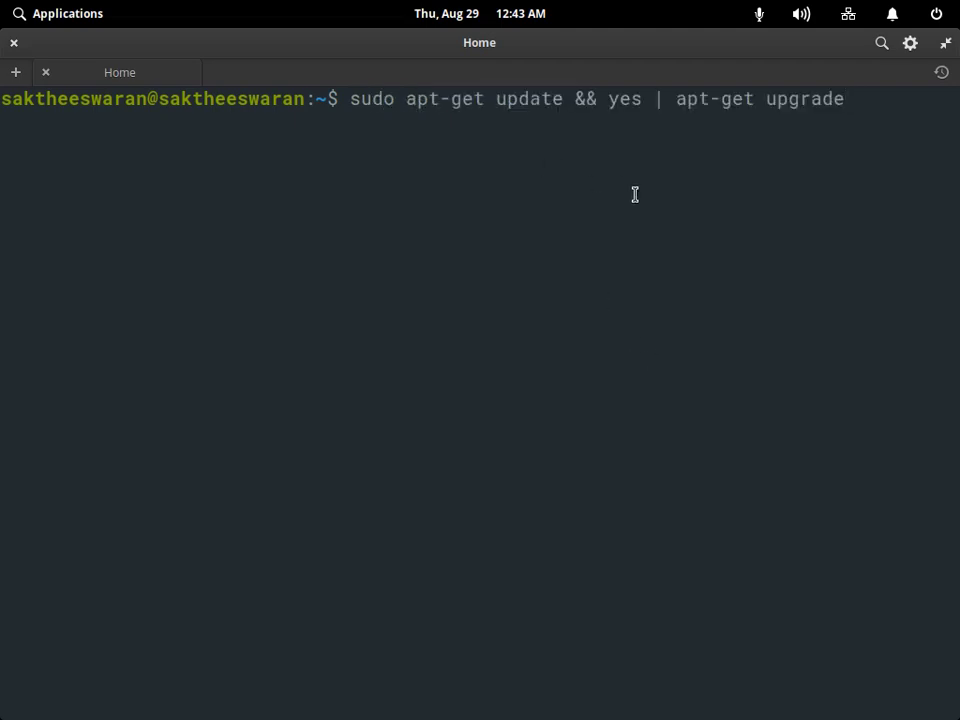
key(Return)
text(**)
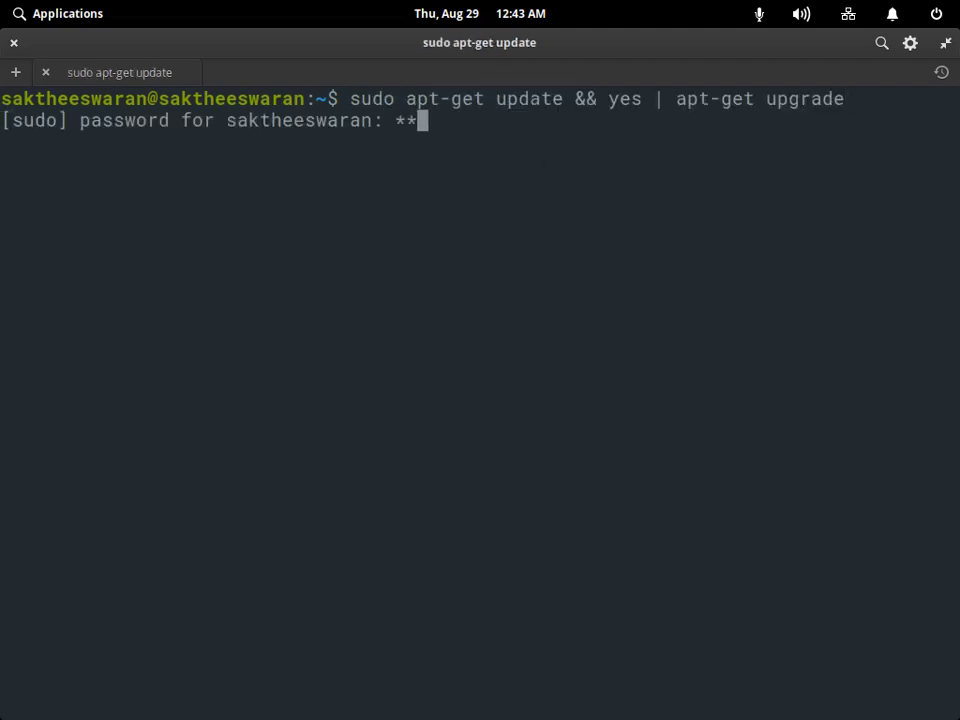
text(********)
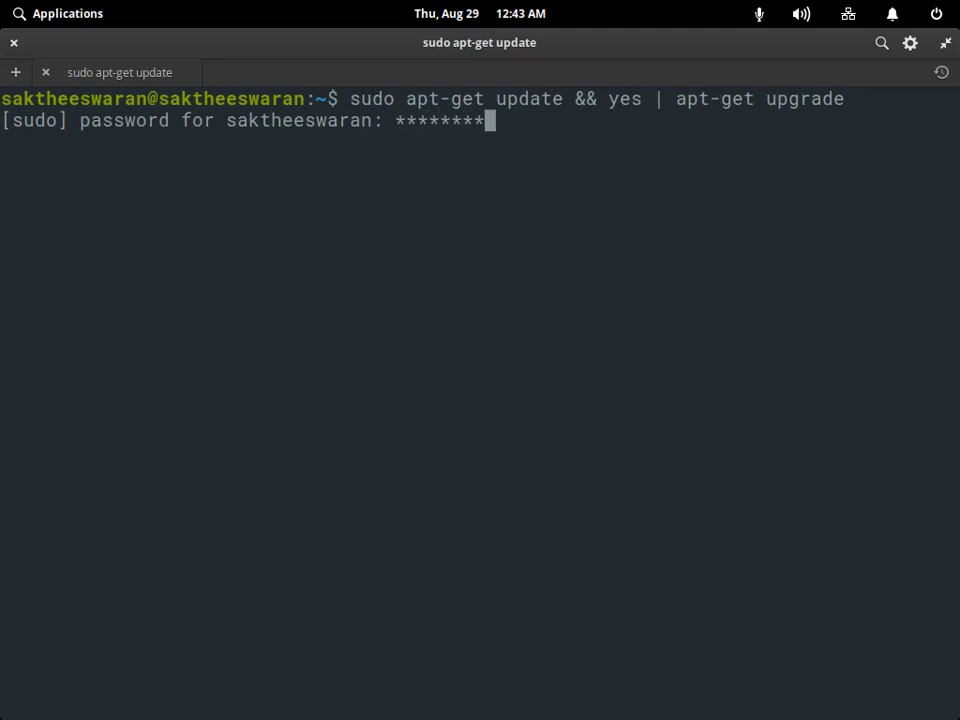
key(Return)
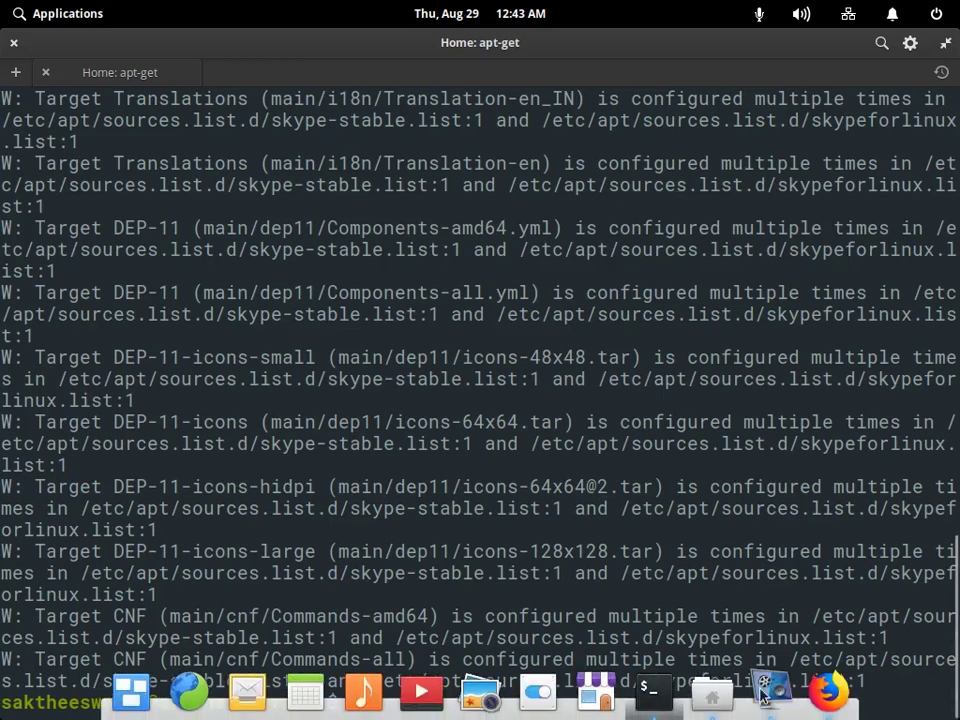
click(818, 686)
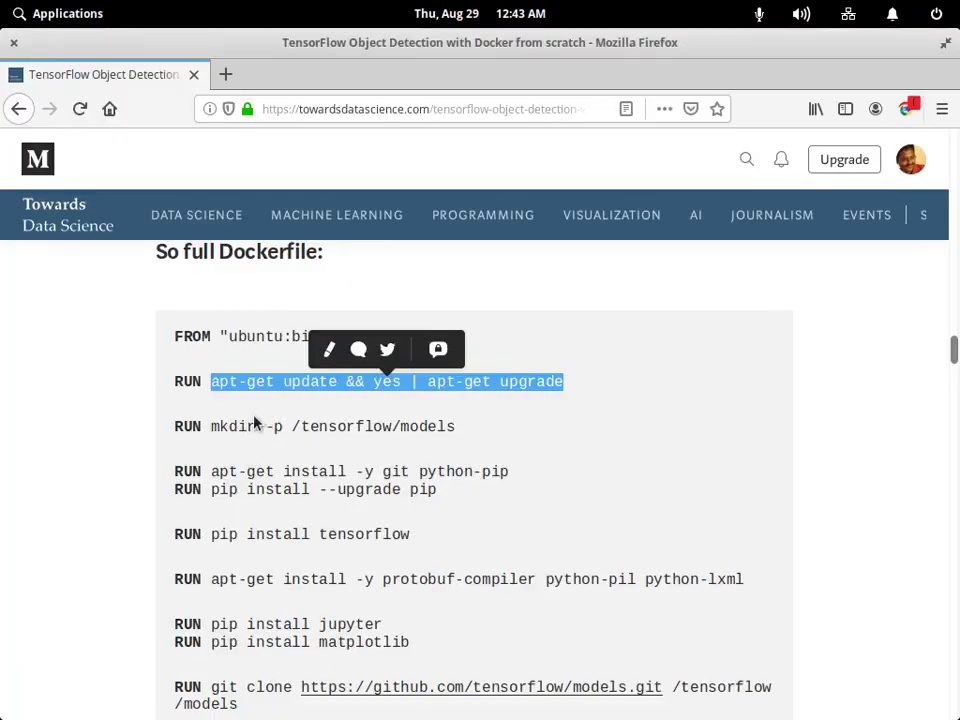
Copy the mkdir command from the Dockerfile article and go back to the terminal.
drag(256, 426, 213, 428)
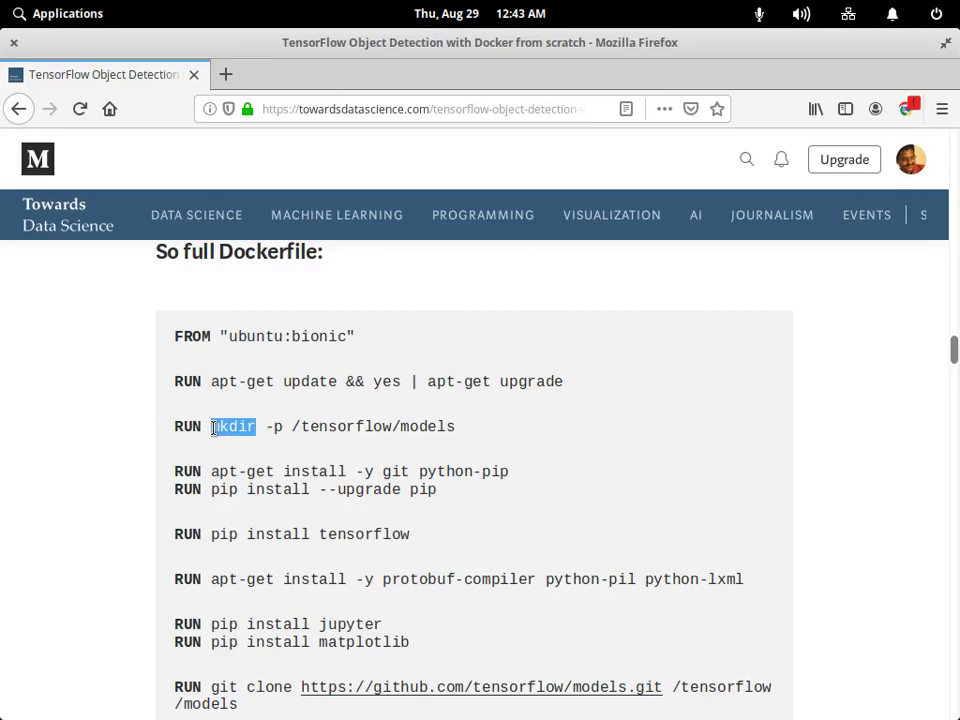
right_click(225, 428)
click(280, 414)
click(648, 690)
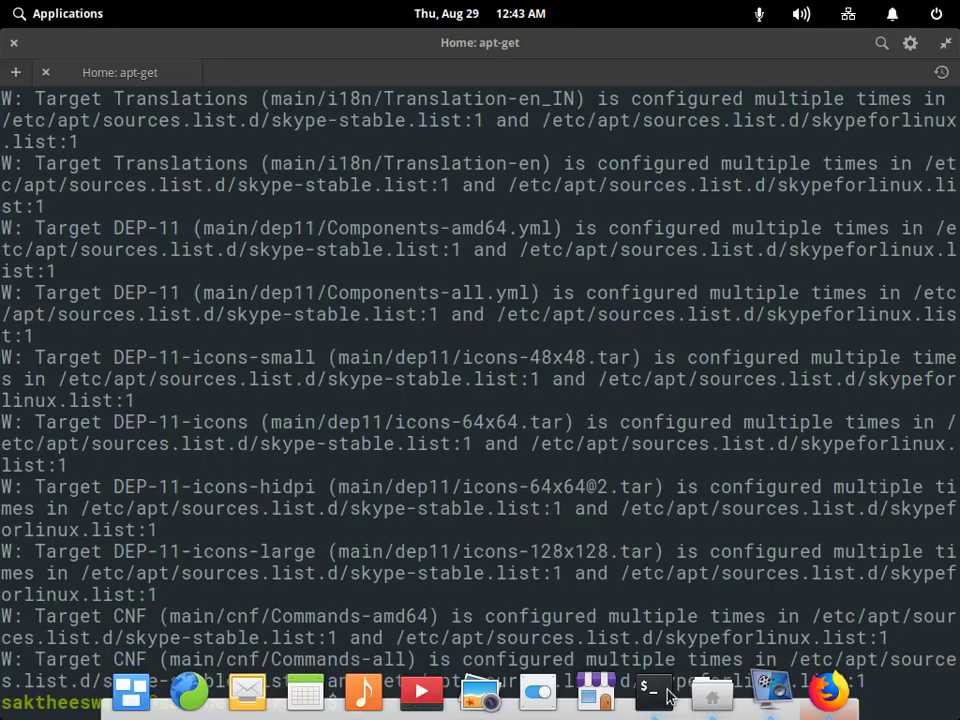
Paste mkdir at the prompt and run mkdir tensorflow to create the folder.
right_click(433, 690)
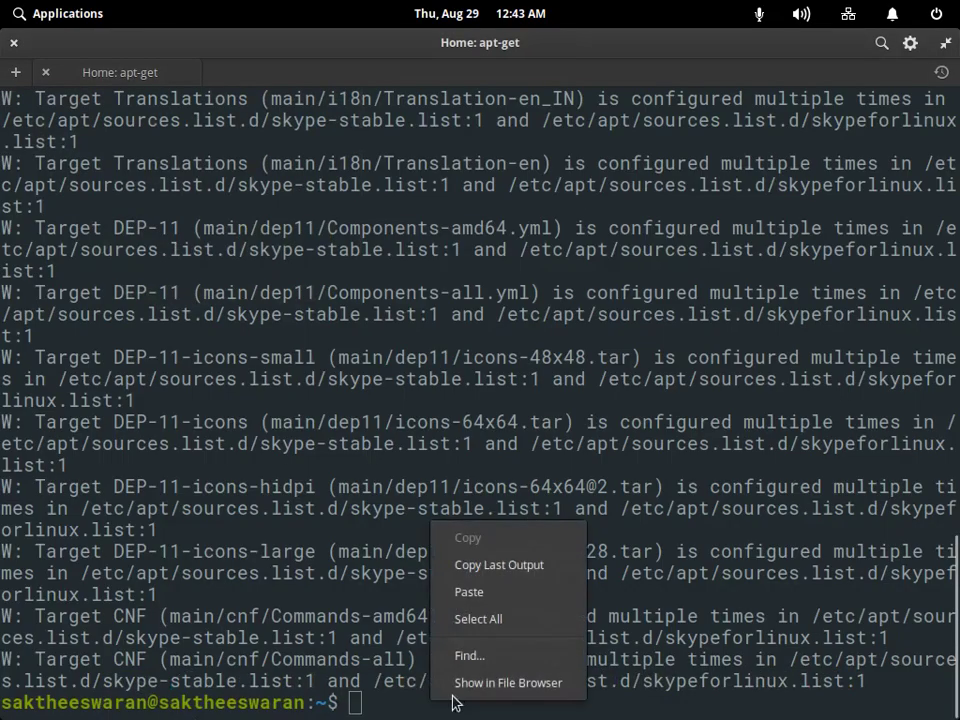
click(500, 592)
key(Return)
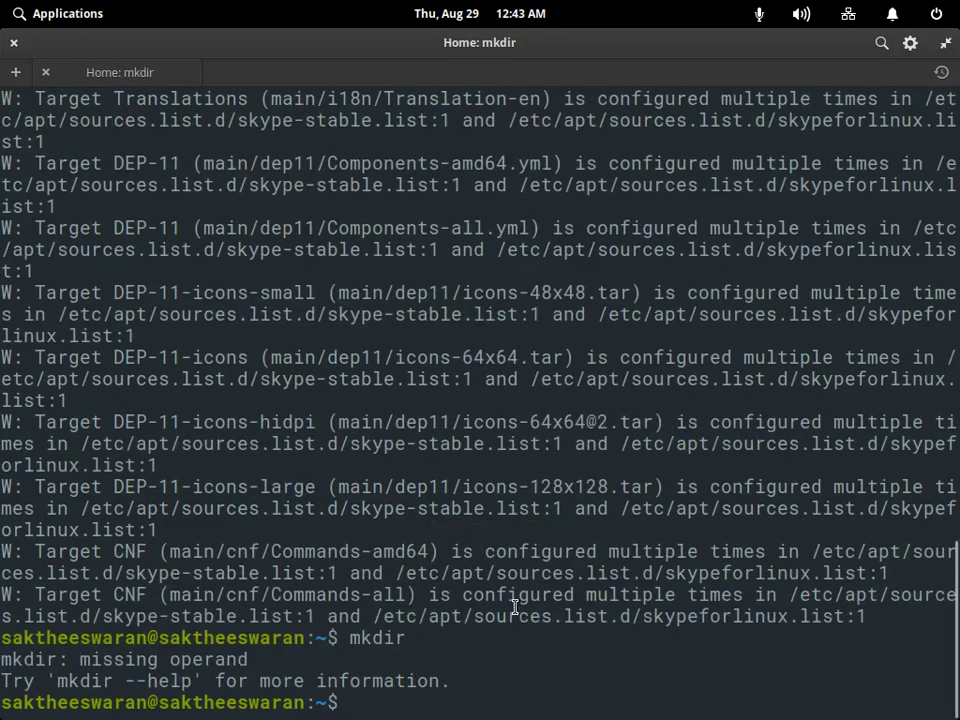
right_click(428, 680)
click(470, 572)
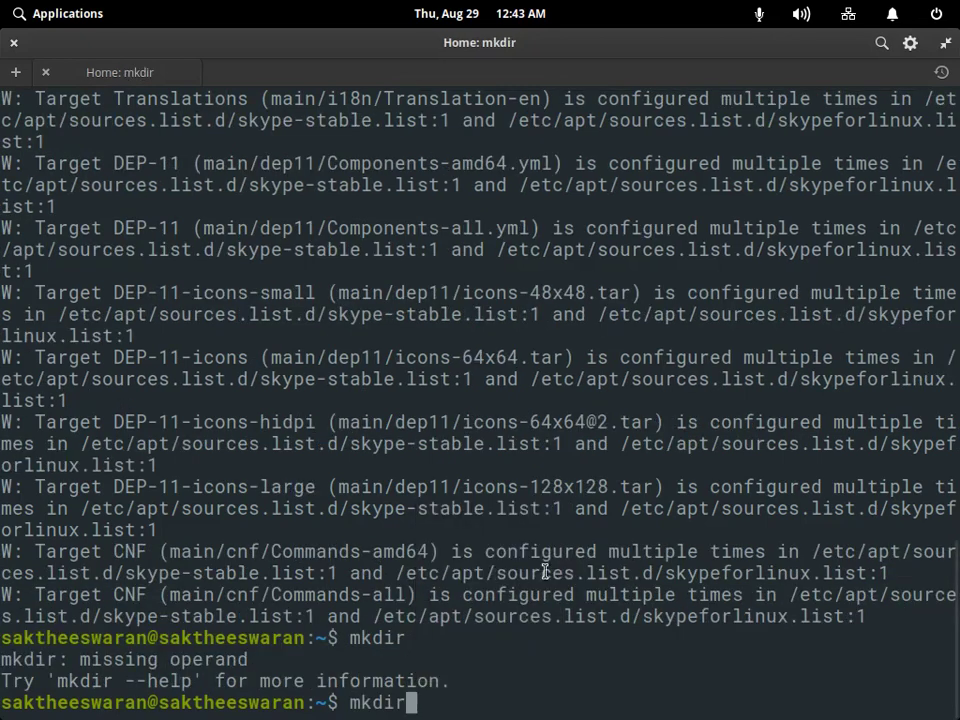
text(t)
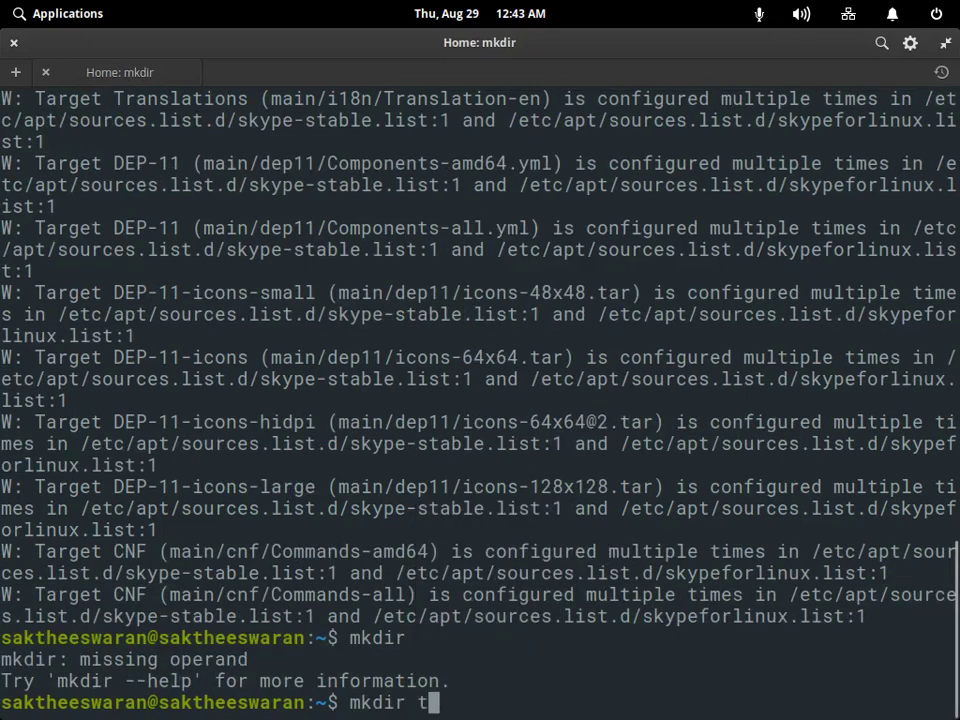
text(enso)
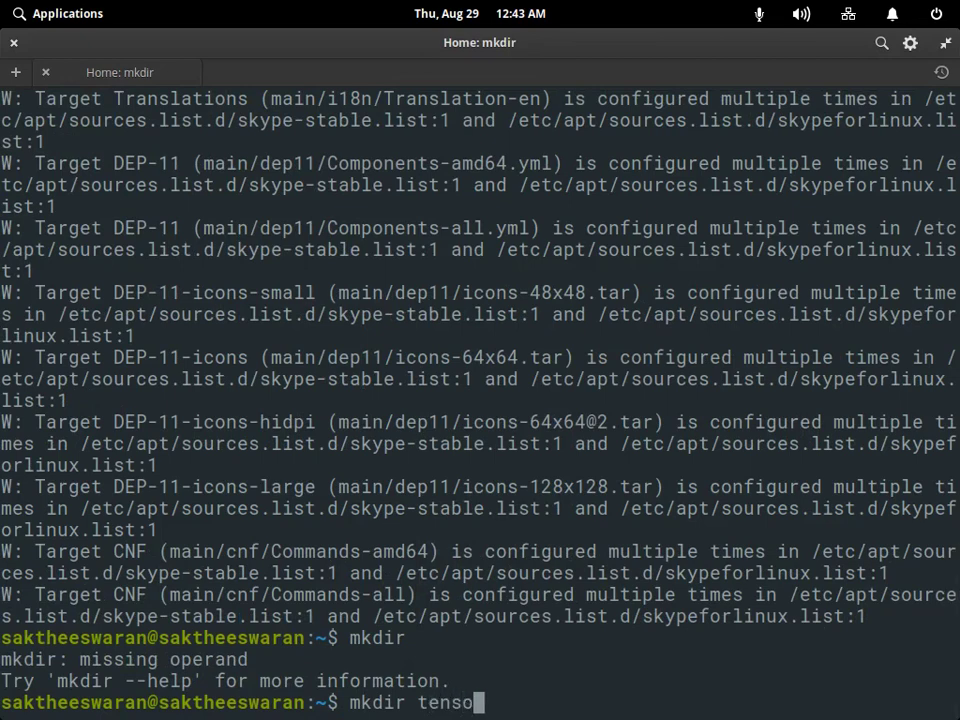
text(rflo)
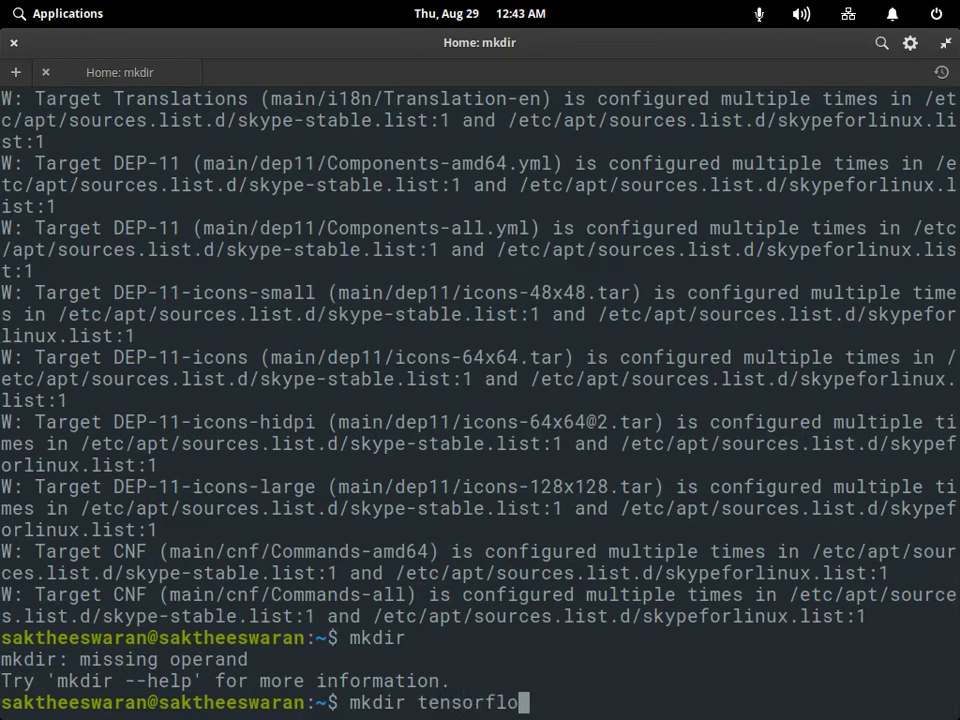
text(w)
key(Return)
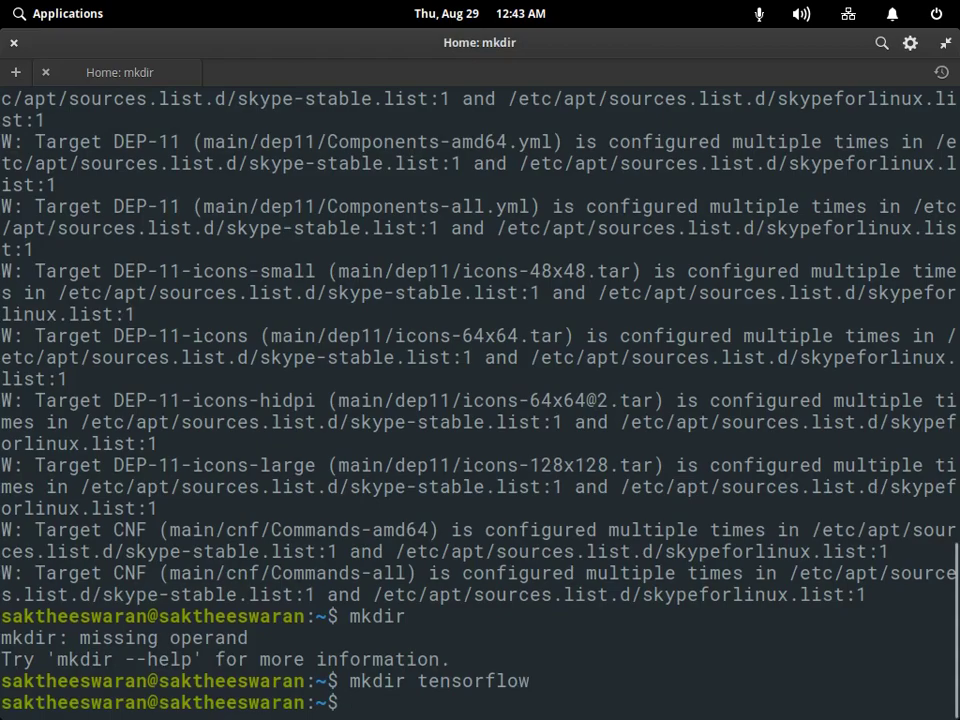
Select and copy the 'pip install tensorflow' line in the Dockerfile article.
click(827, 688)
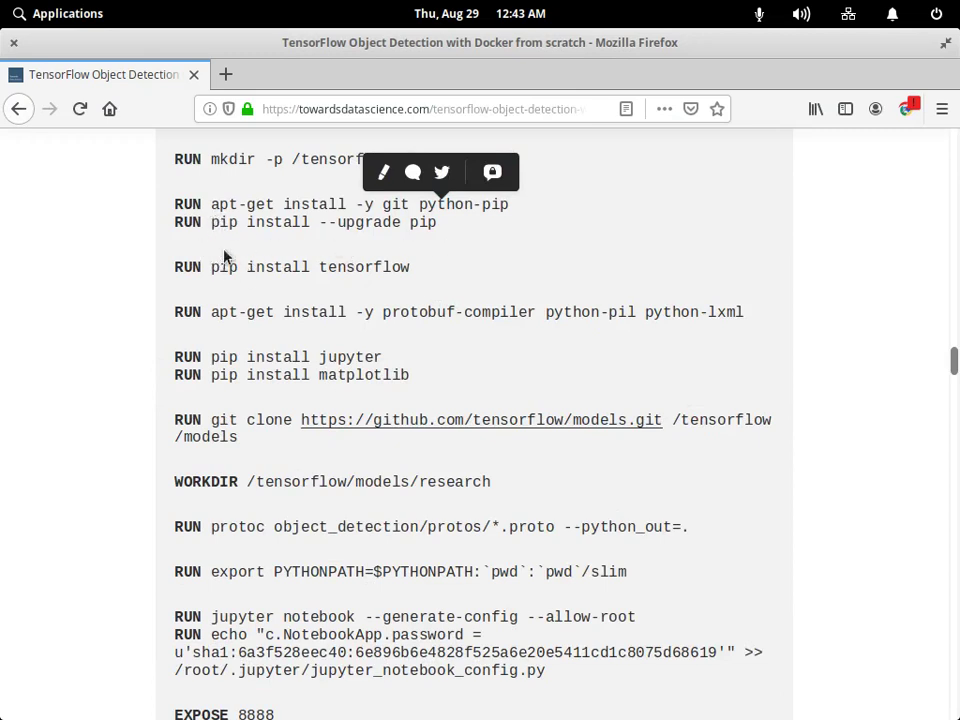
drag(208, 266, 408, 270)
key(ctrl+c)
right_click(423, 271)
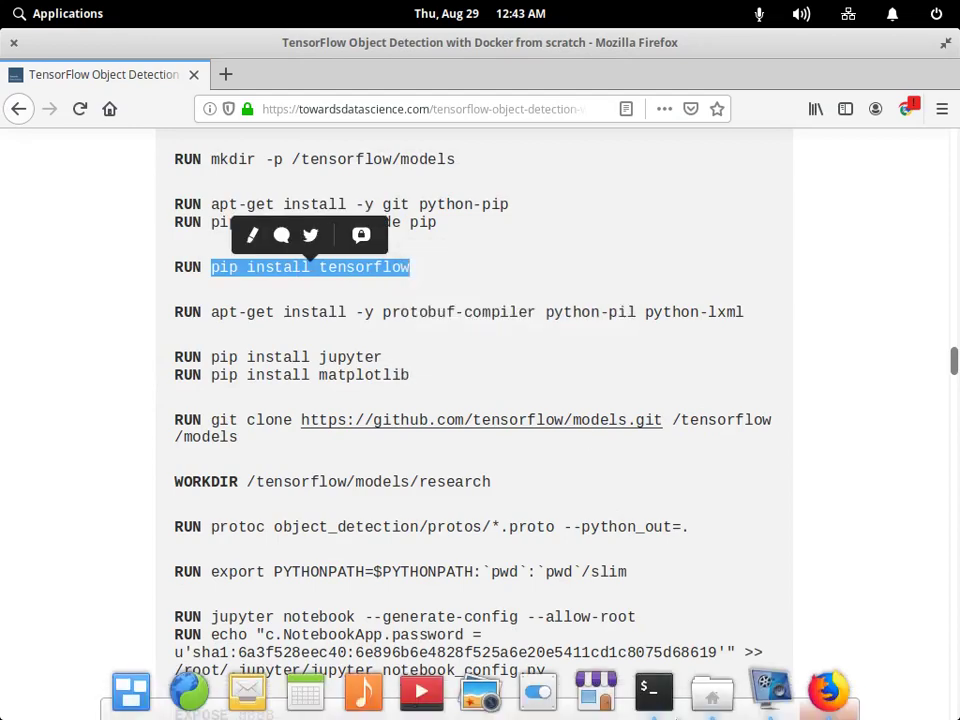
Run nvcc --version in the terminal, confirming CUDA compilation tools release 10.1.
click(658, 688)
text(mkdir tensorflow)
key(Return)
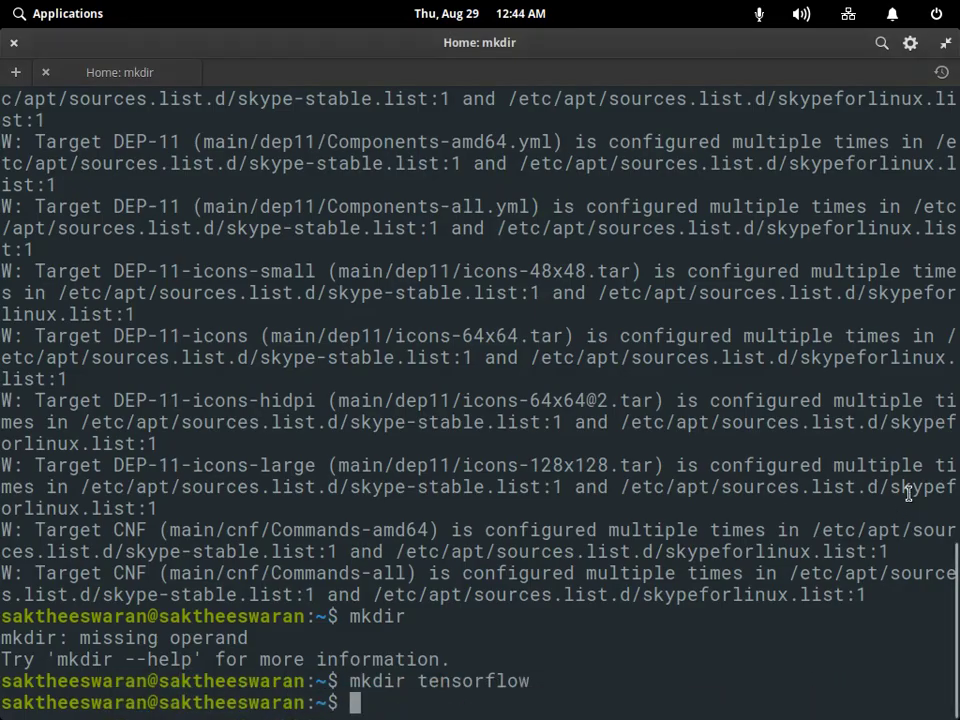
text(nvc)
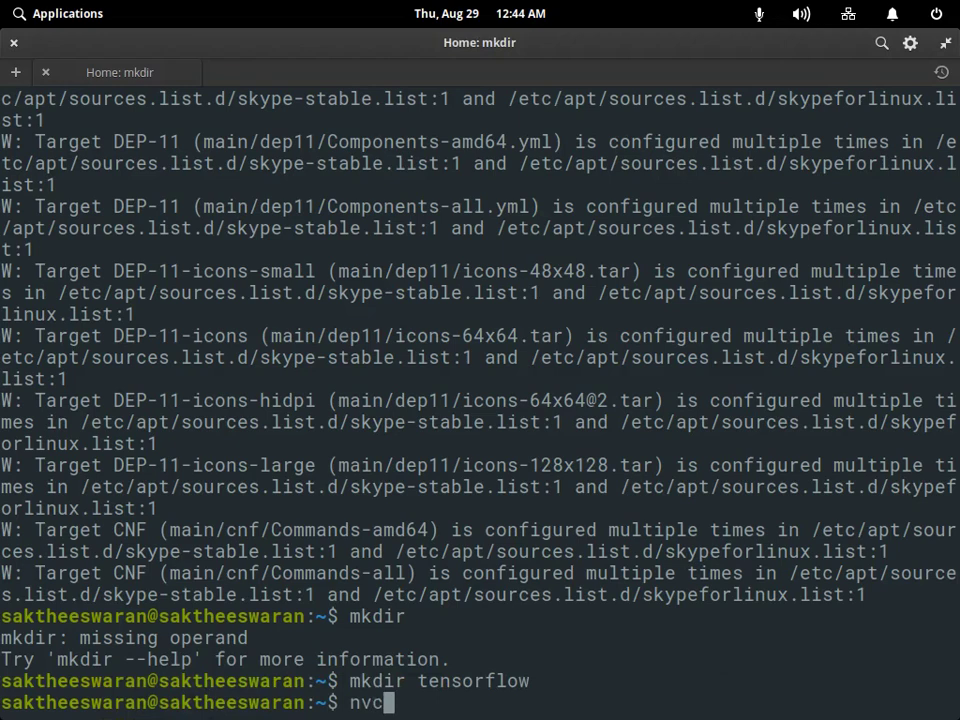
text(c --ve)
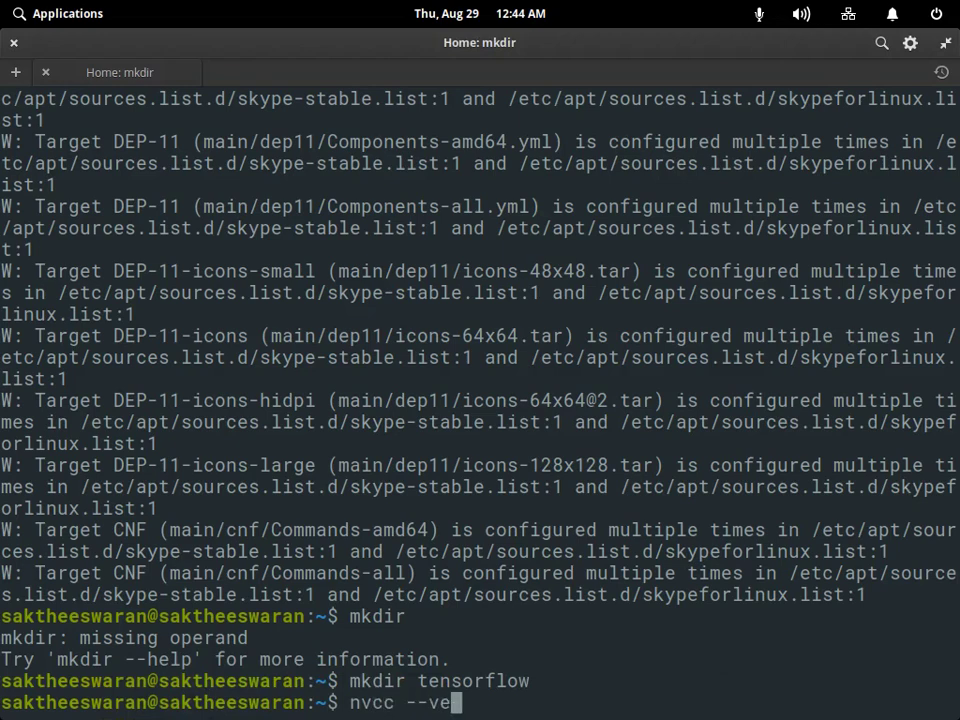
text(rsio)
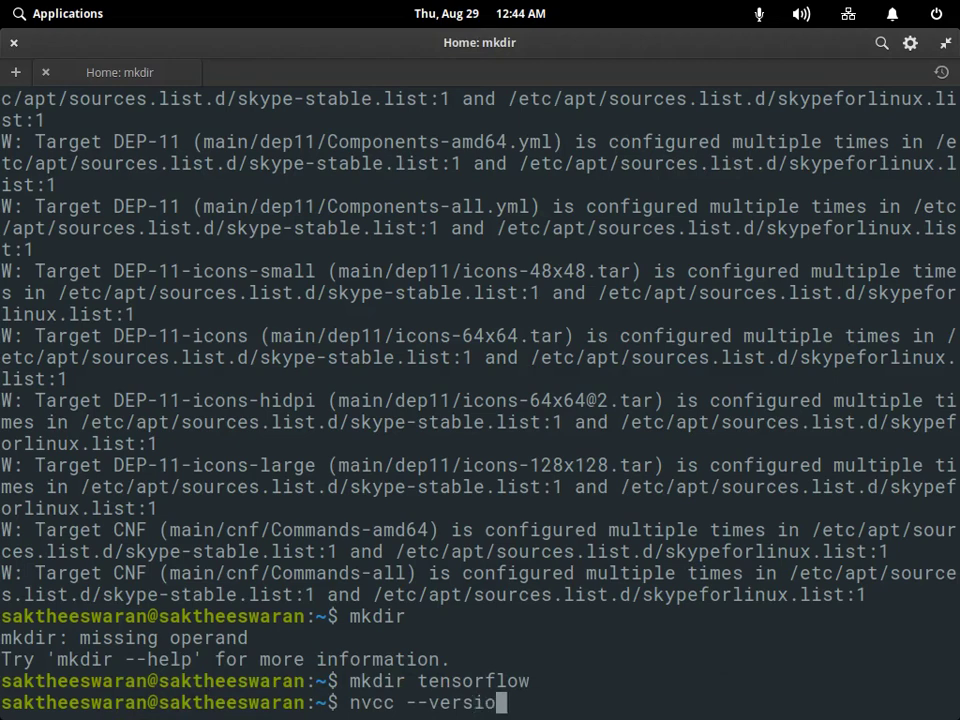
text(n)
key(Return)
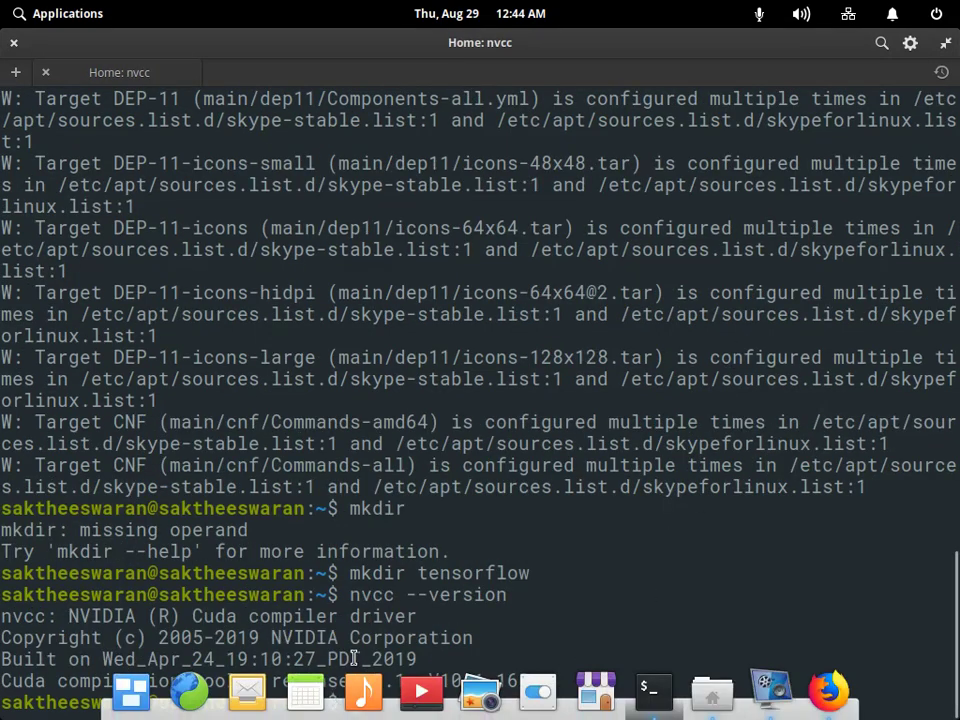
drag(362, 681, 406, 683)
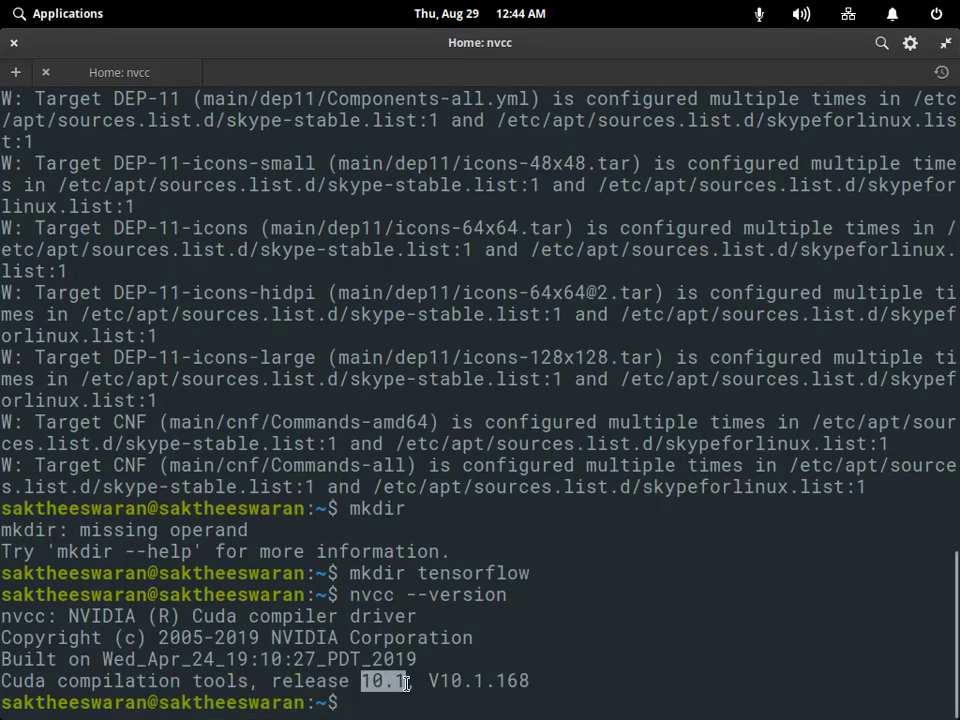
click(253, 480)
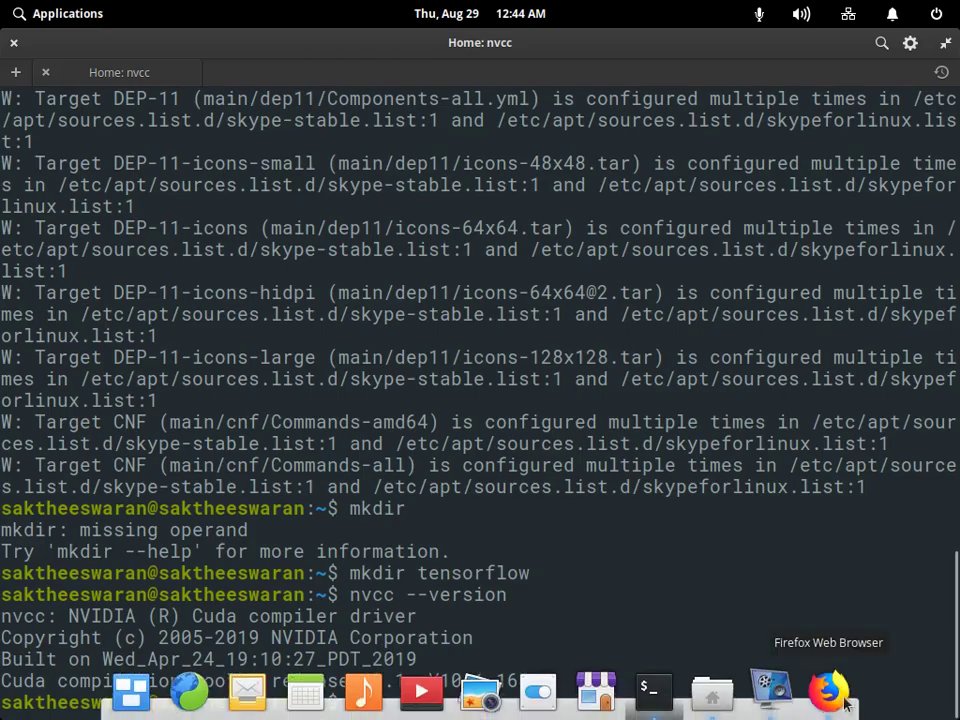
Enter sudo pip install tensorflow-gpu at the prompt using the pasted pip line.
click(843, 702)
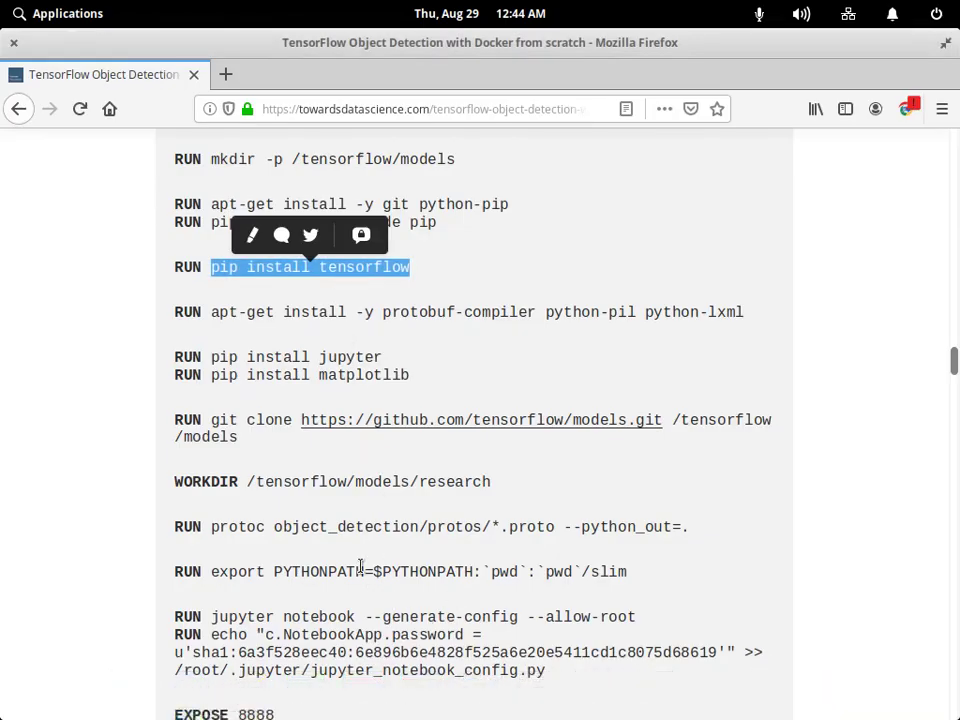
click(675, 690)
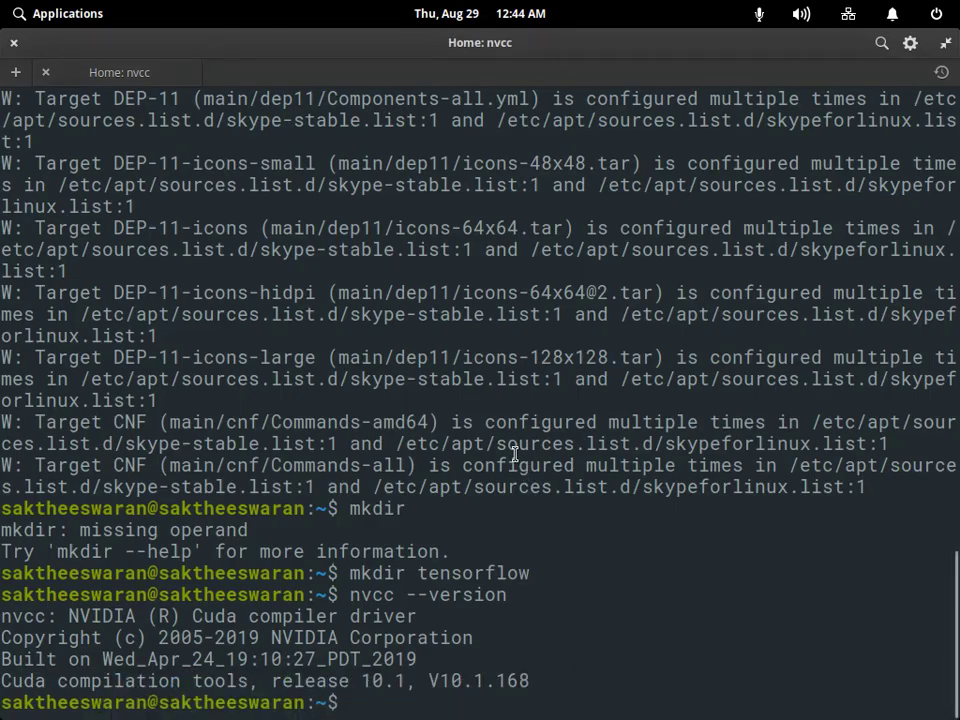
text(sudo)
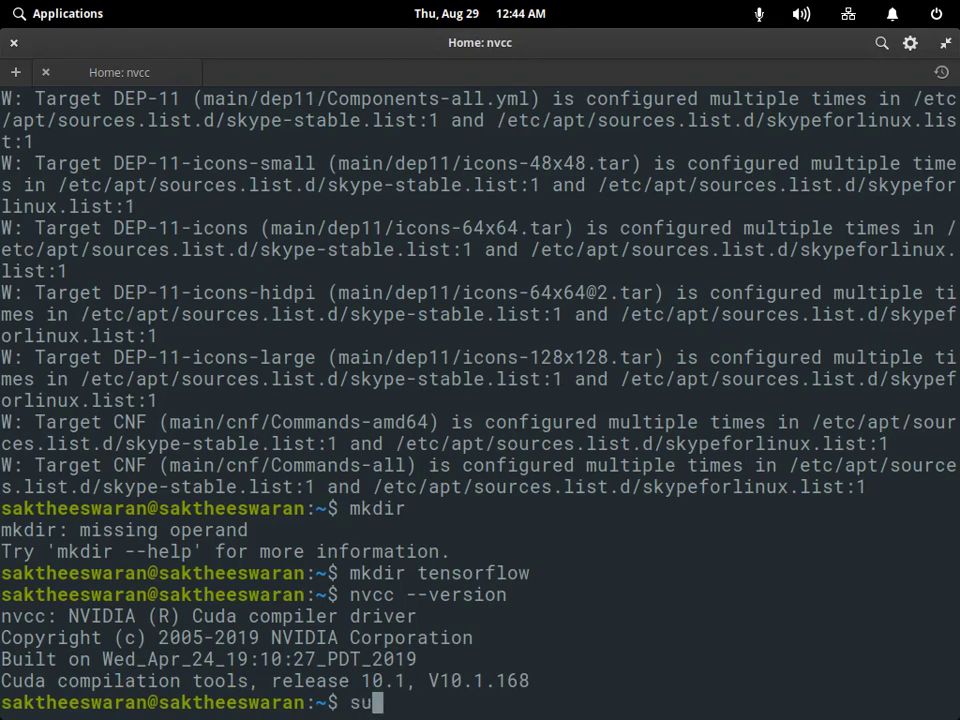
right_click(467, 686)
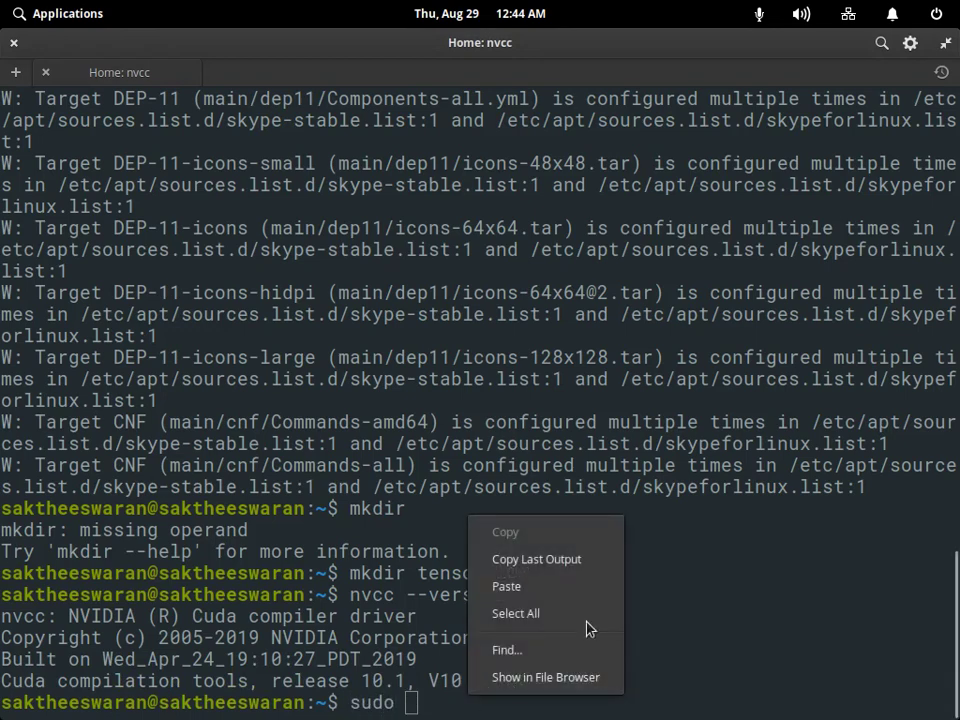
click(586, 592)
key(ctrl+shift+v)
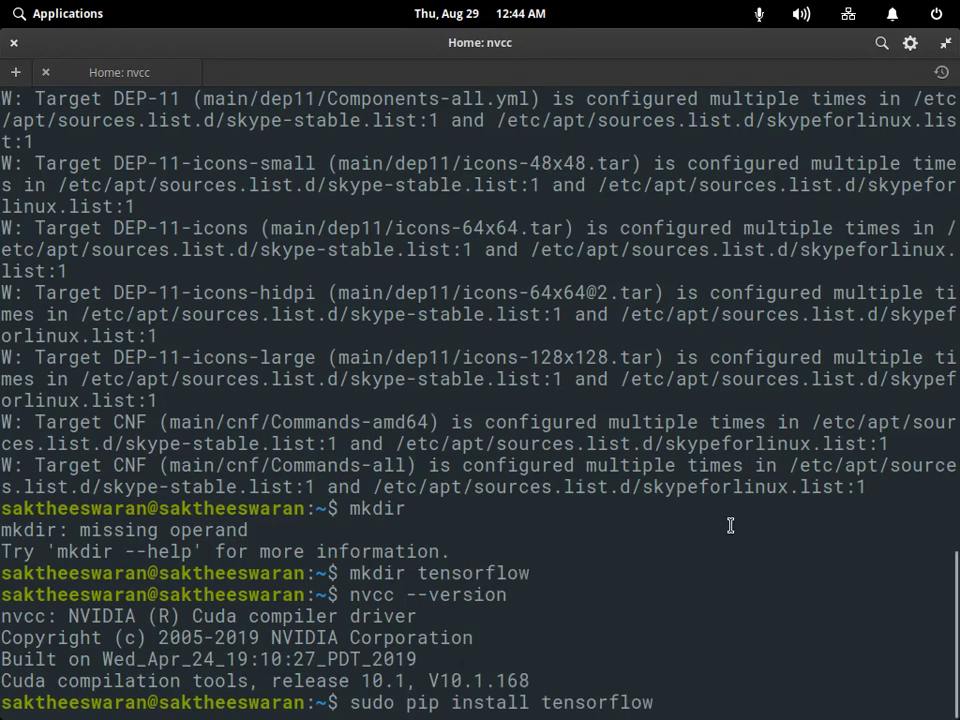
text(-gpu)
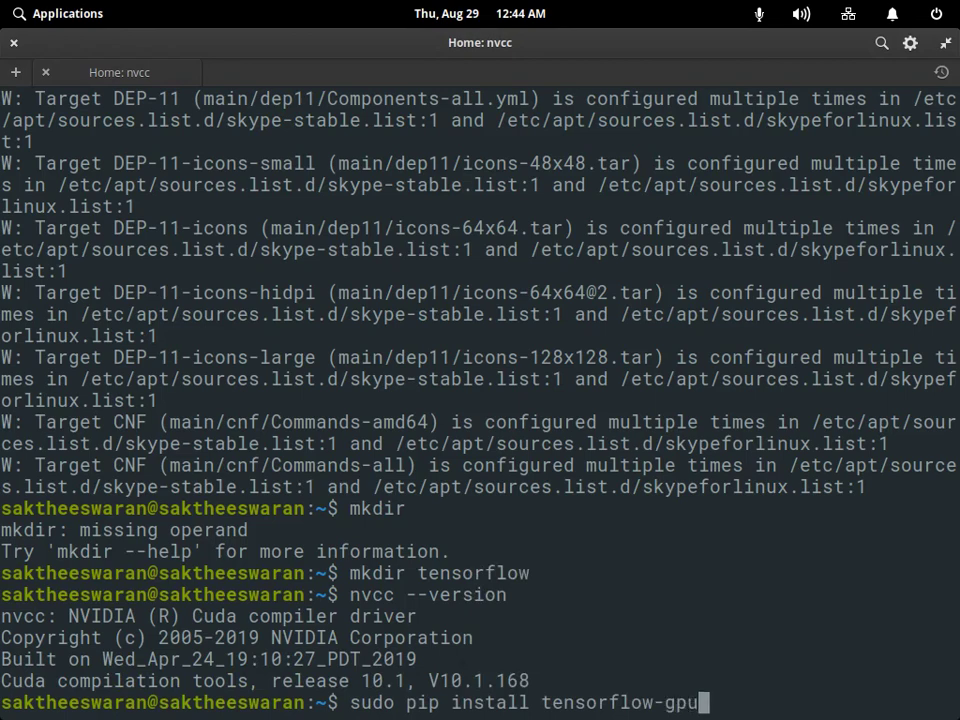
key(Return)
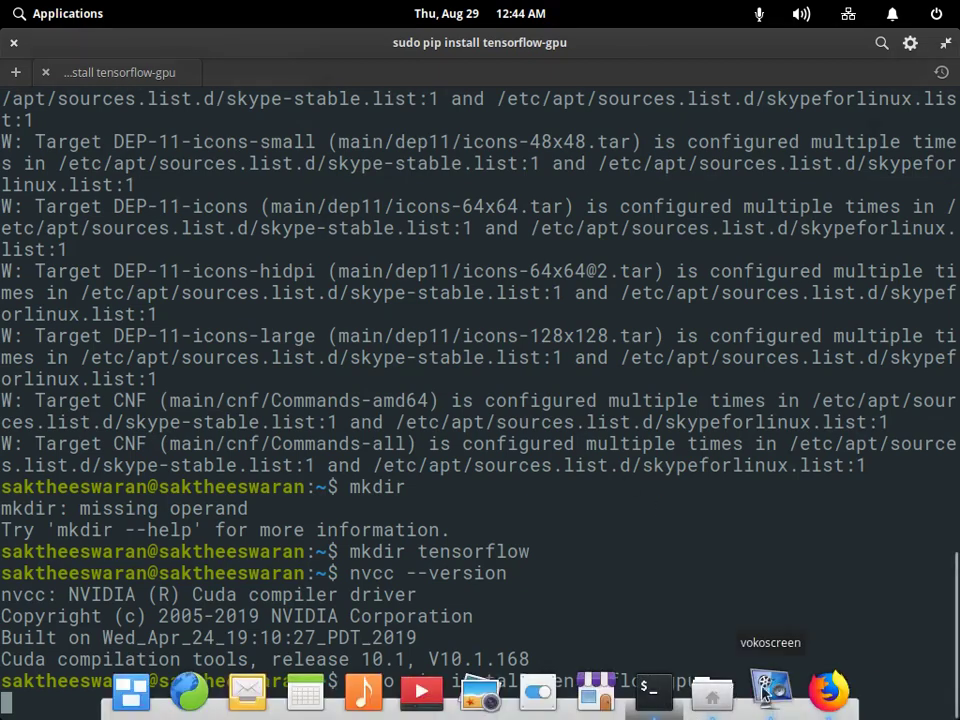
Stop the current vokoscreen recording and start a fresh one.
click(770, 690)
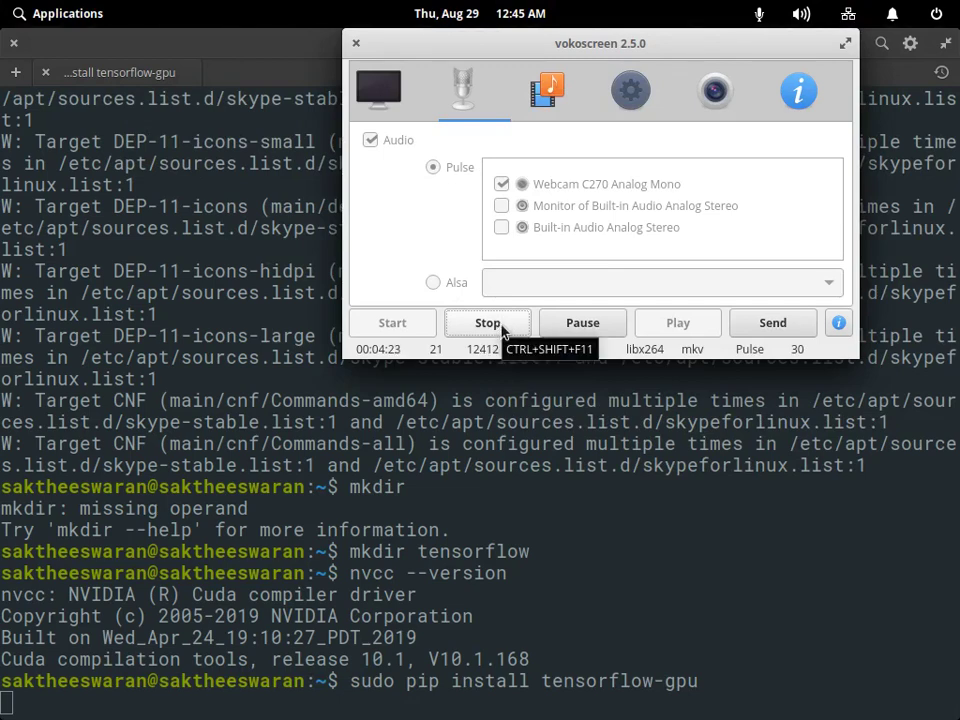
click(489, 323)
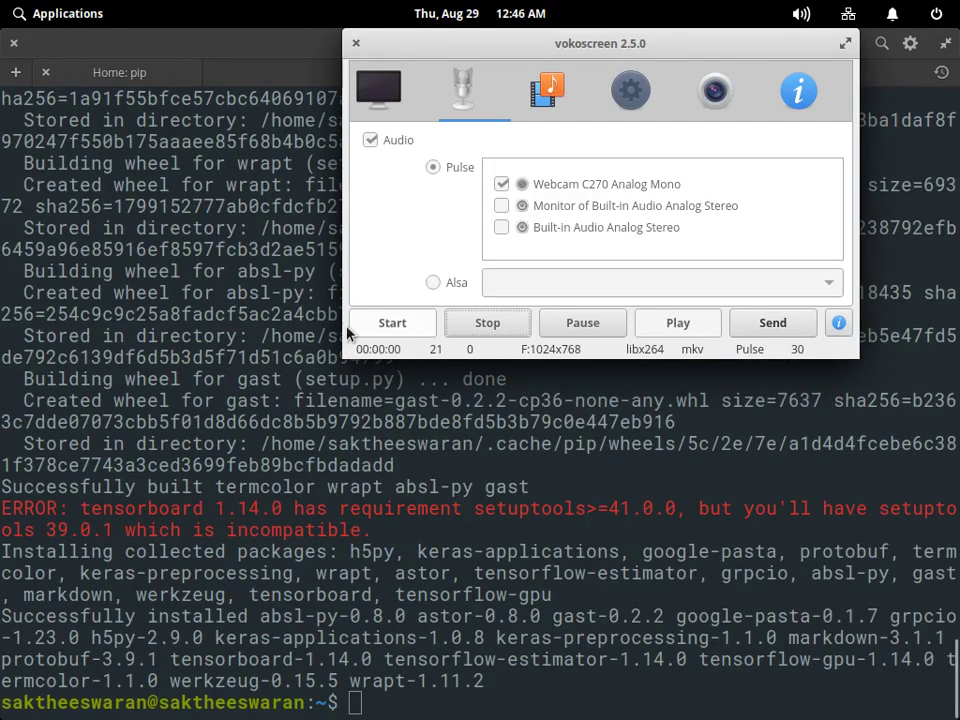
click(351, 330)
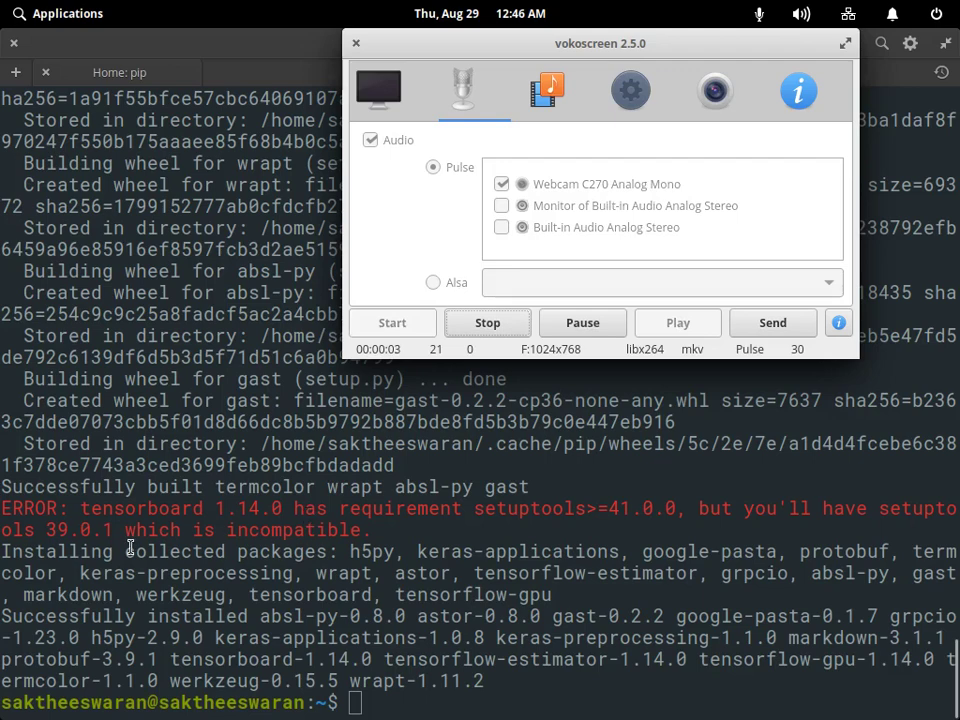
Select the red tensorboard setuptools ERROR lines in the terminal and switch to Firefox.
drag(113, 540, 8, 513)
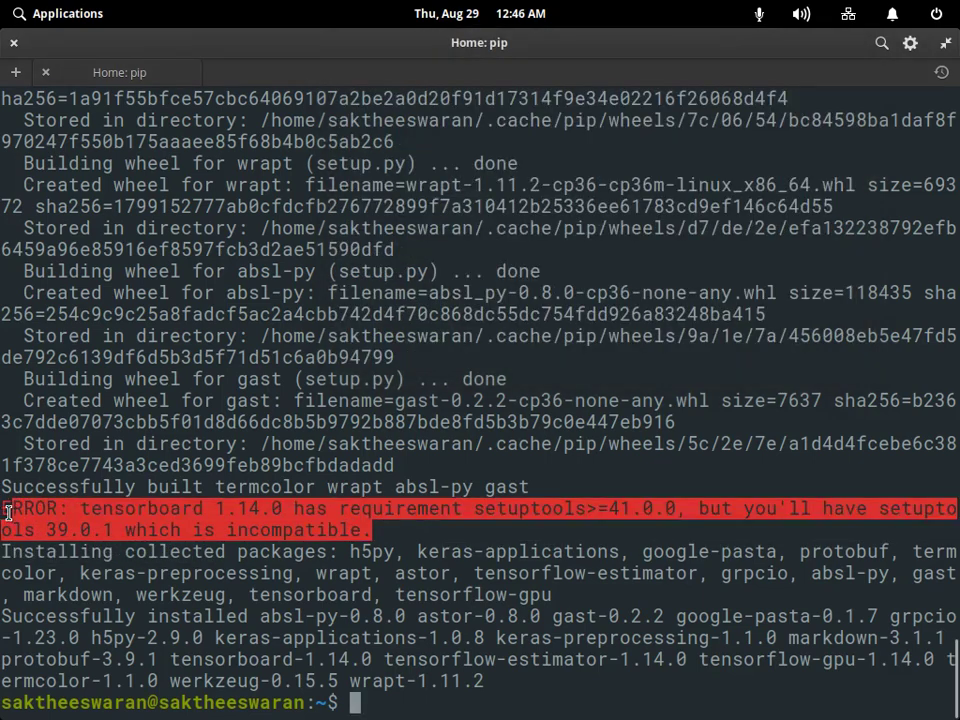
mouse_move(848, 686)
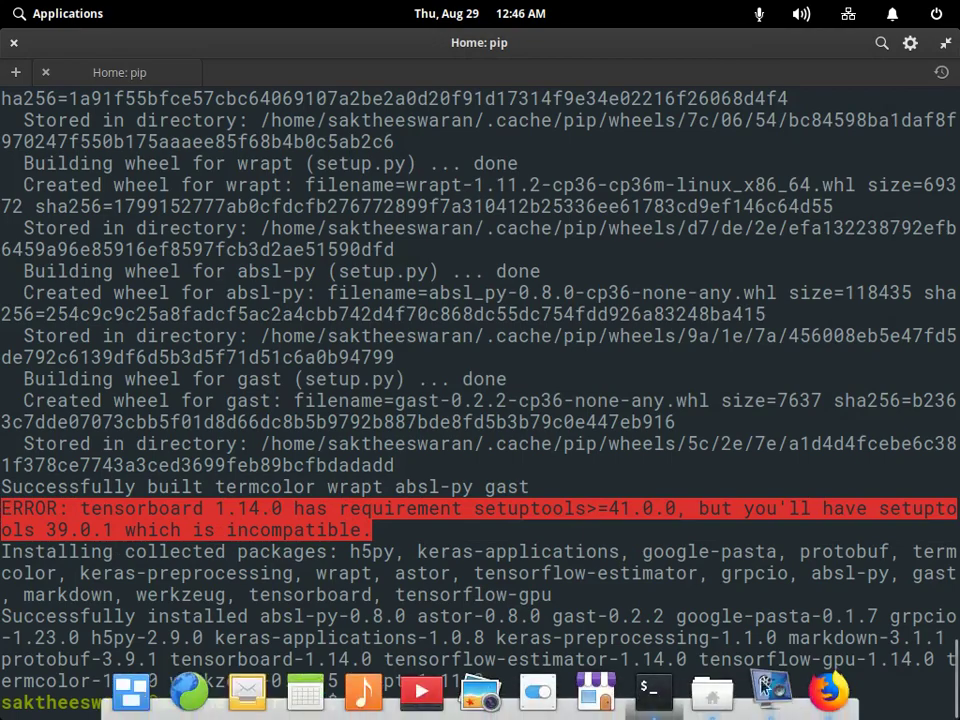
click(846, 682)
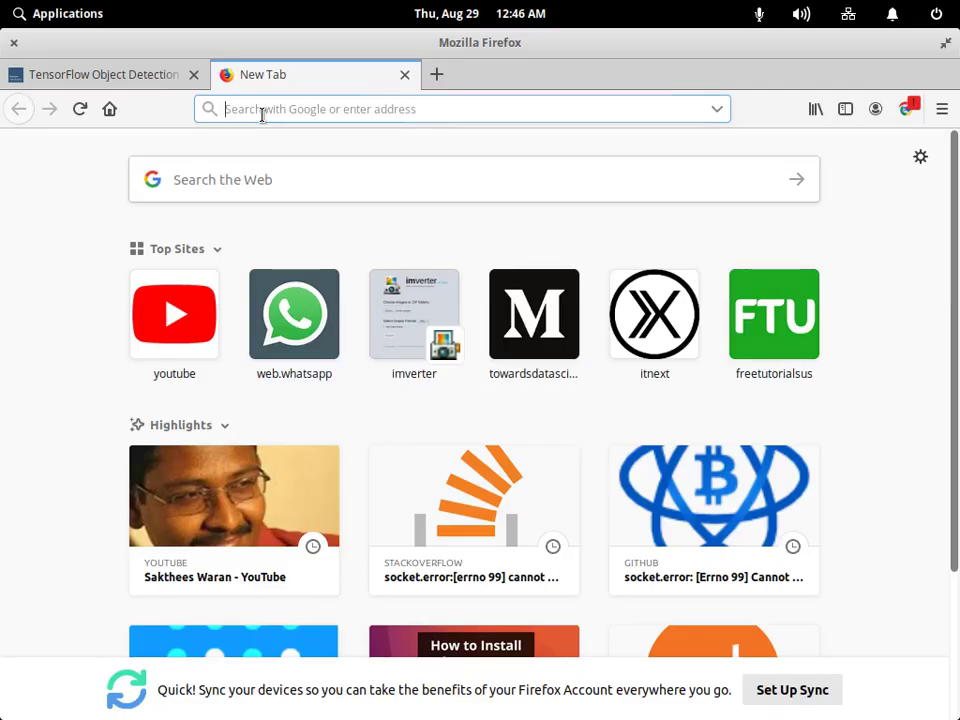
Search Google for the pasted tensorboard setuptools error message.
text(google.com)
key(Return)
click(369, 448)
right_click(366, 455)
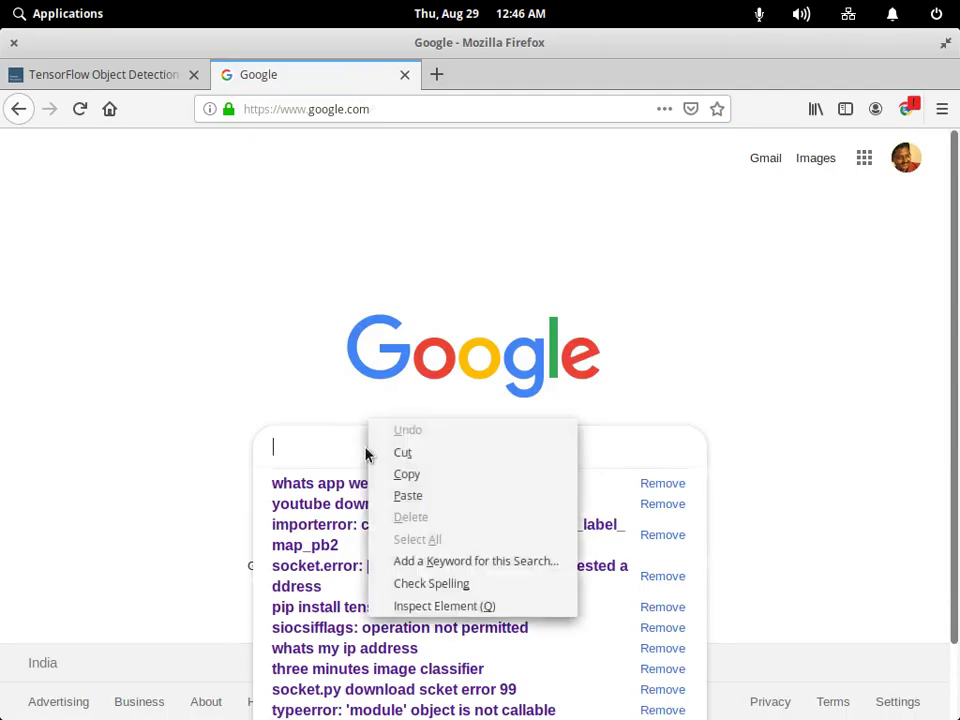
click(407, 495)
key(Return)
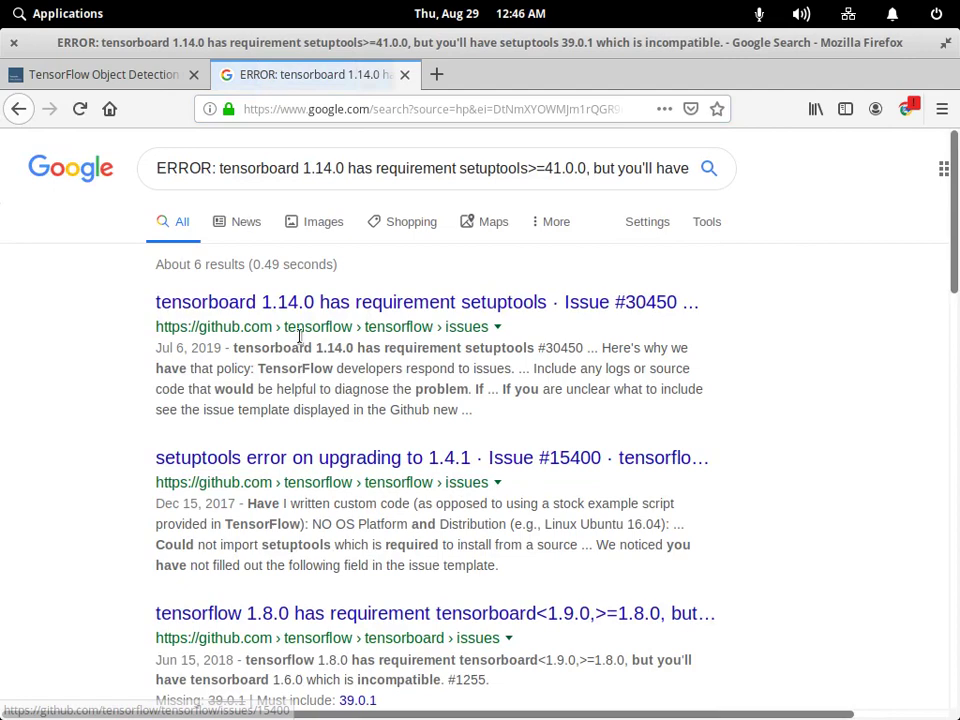
Open the top two GitHub issue results, #30450 and #15400, in new tabs and view #30450.
middle_click(299, 337)
right_click(418, 457)
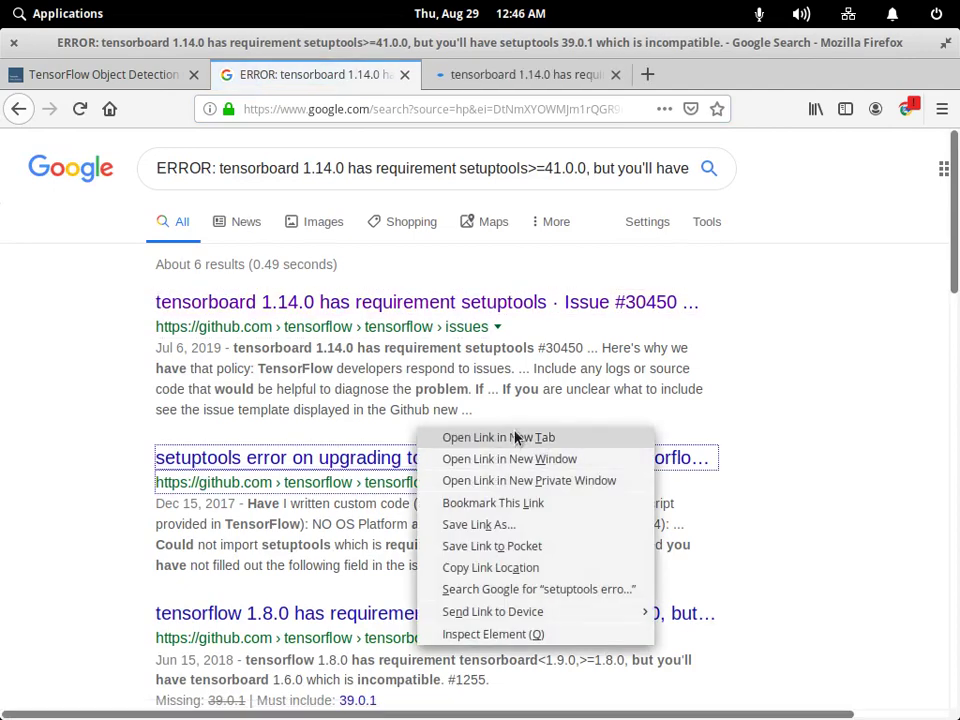
click(516, 437)
key(ctrl+Tab)
scroll(204, 492, down, 5)
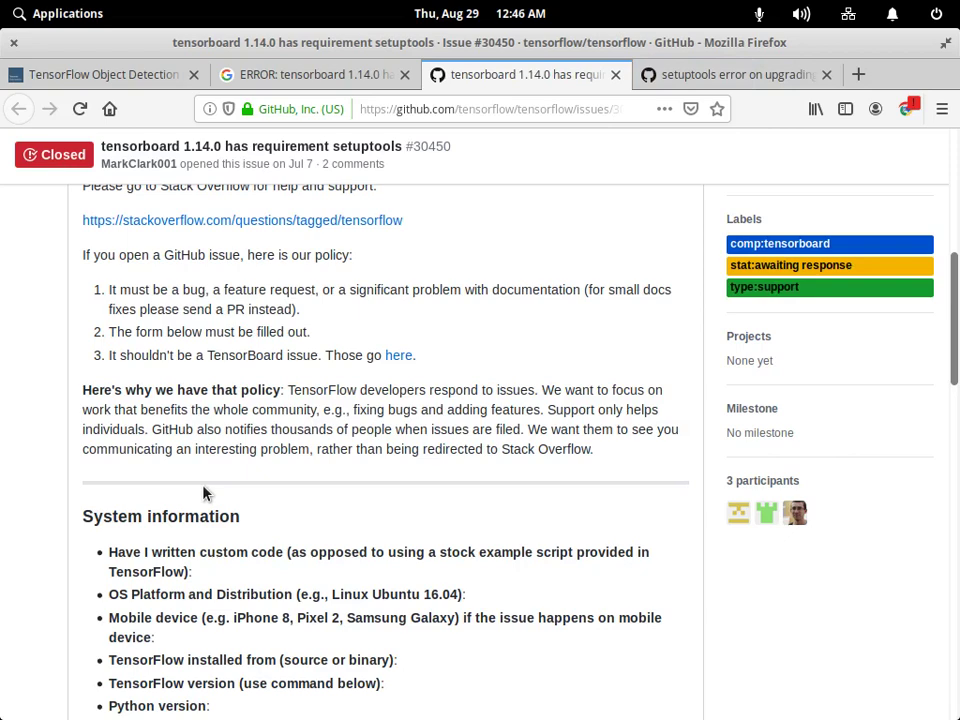
Open the issue's 'here' TensorBoard issues link in a new tab, then close it.
right_click(394, 357)
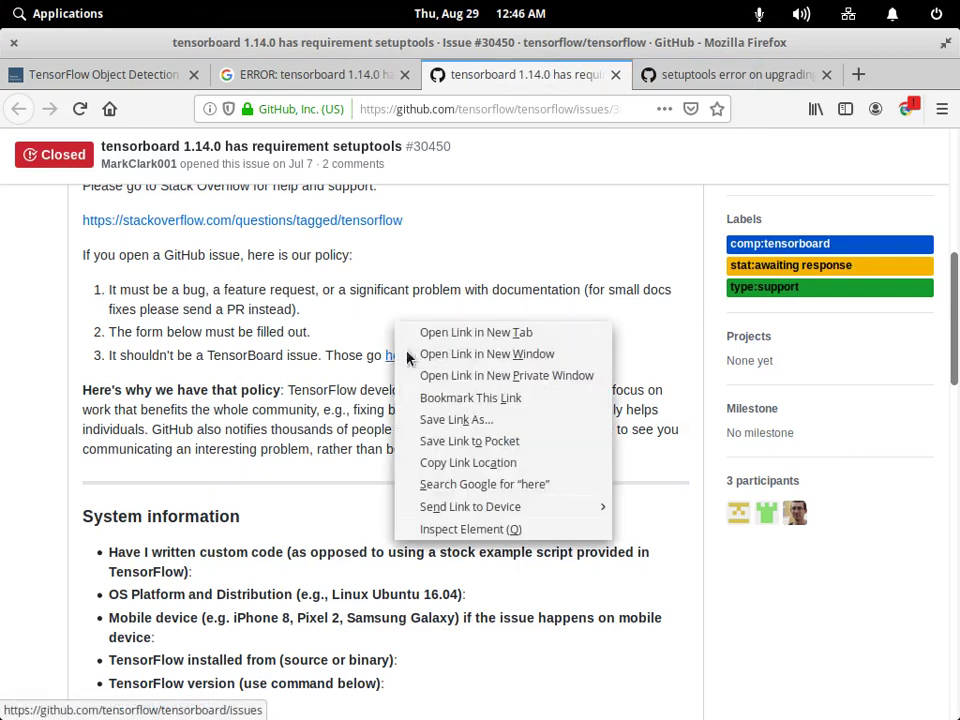
click(470, 334)
scroll(330, 405, down, 10)
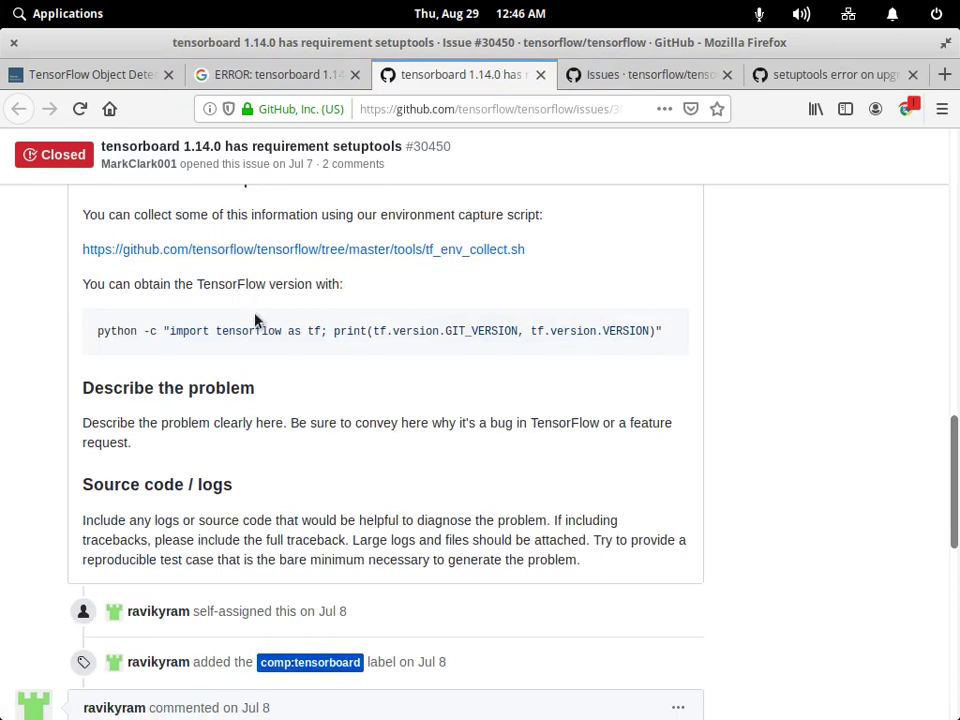
click(594, 78)
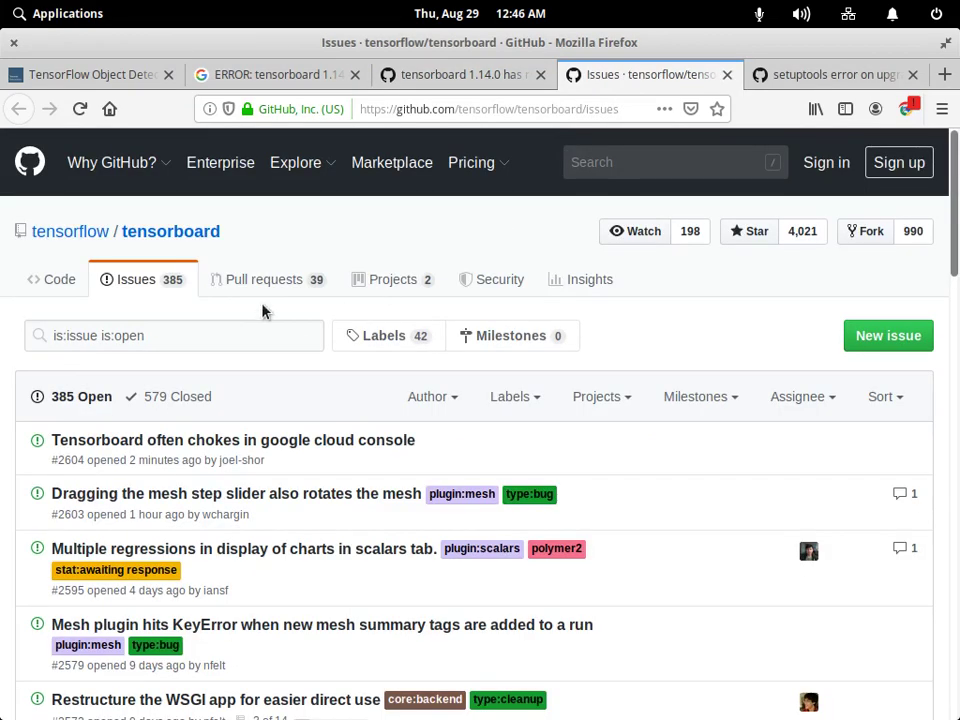
key(ctrl+w)
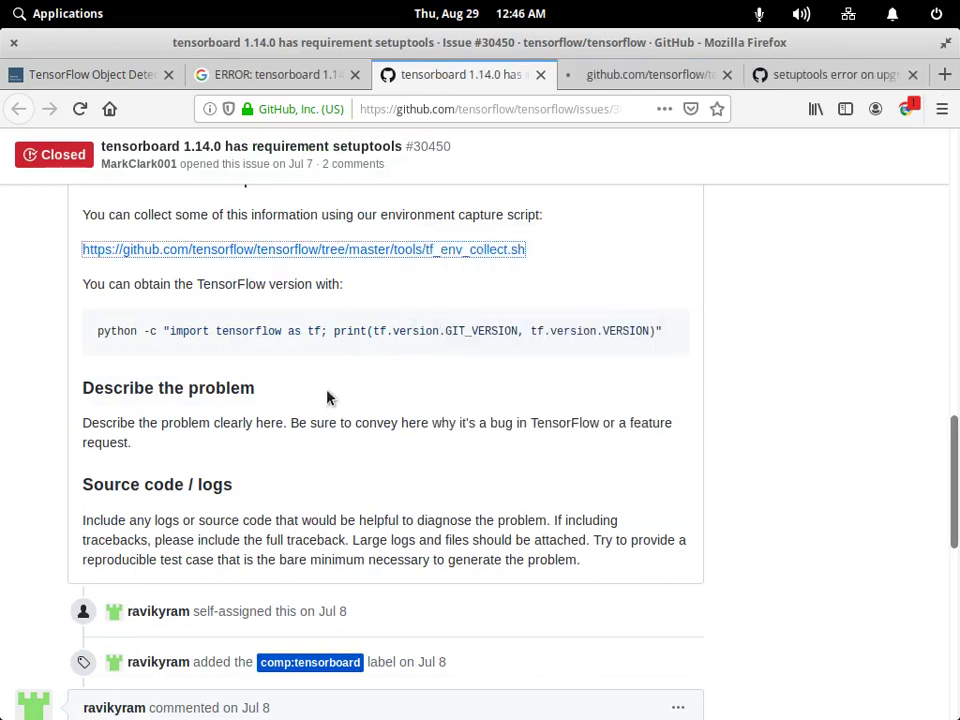
Switch to the tf_env_collect.sh script tab linked from issue #30450.
scroll(388, 422, up, 5)
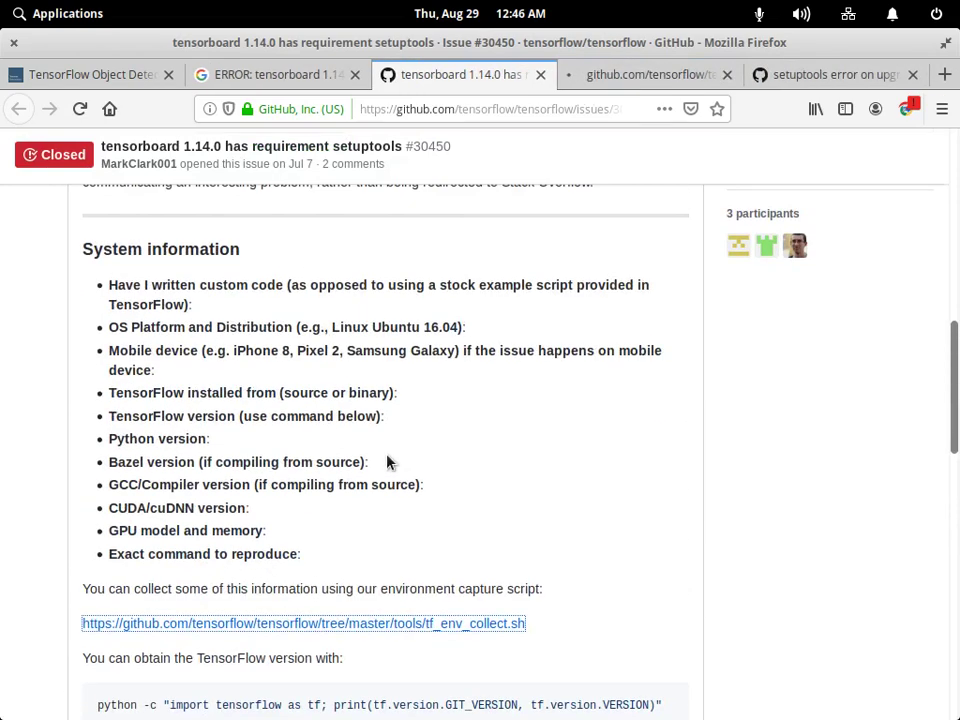
key(ctrl+Tab)
scroll(392, 364, down, 3)
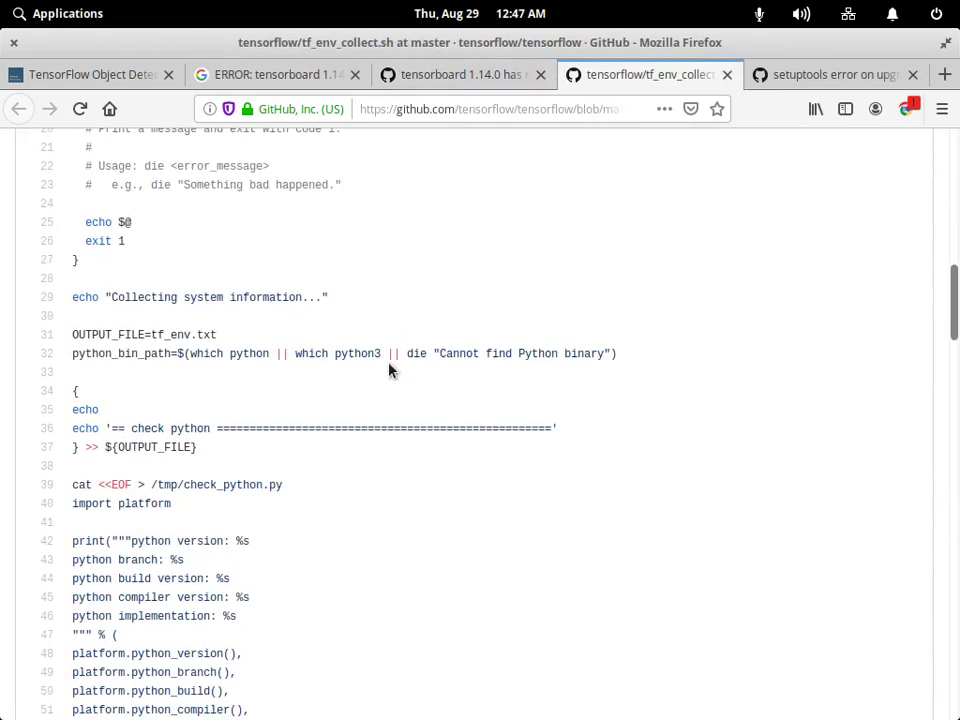
Copy /usr/bin/env from line 1 of tf_env_collect.sh.
scroll(390, 370, up, 10)
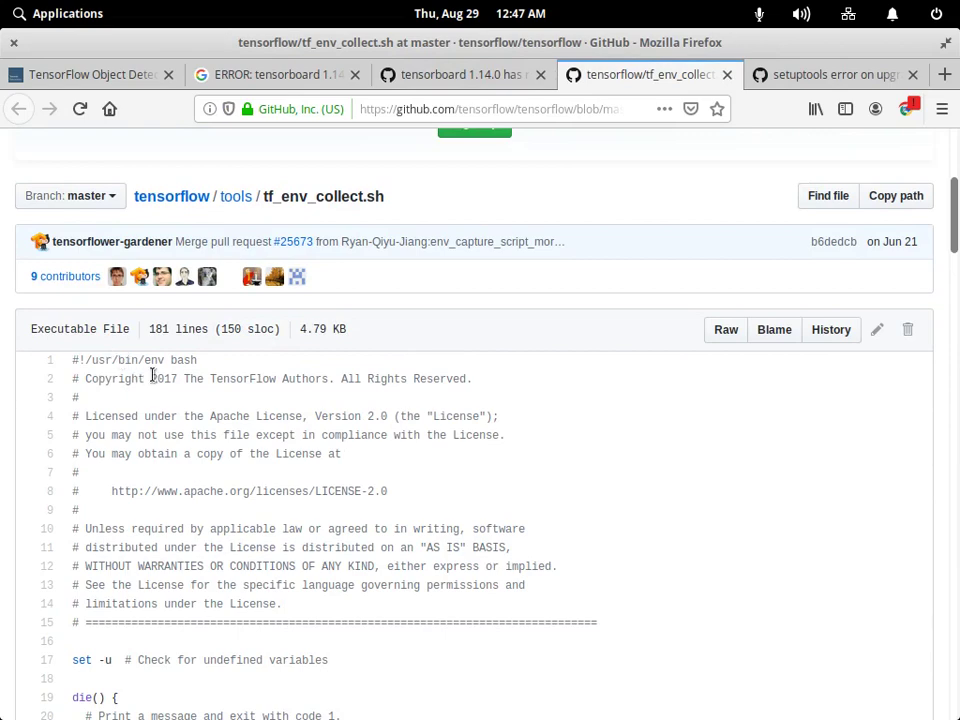
scroll(268, 453, down, 6)
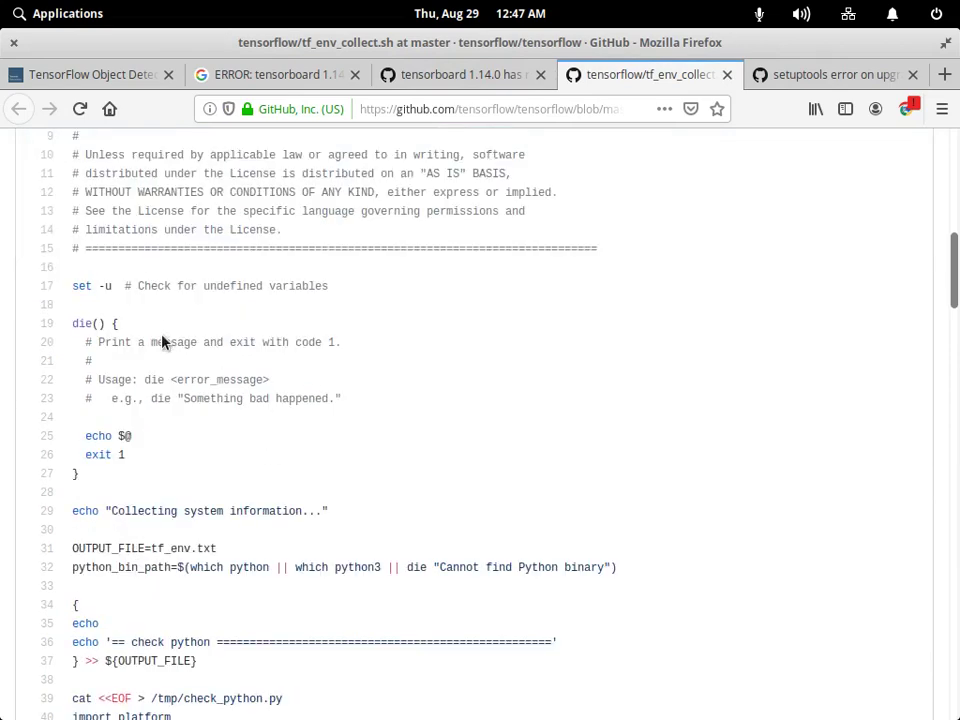
scroll(162, 341, up, 7)
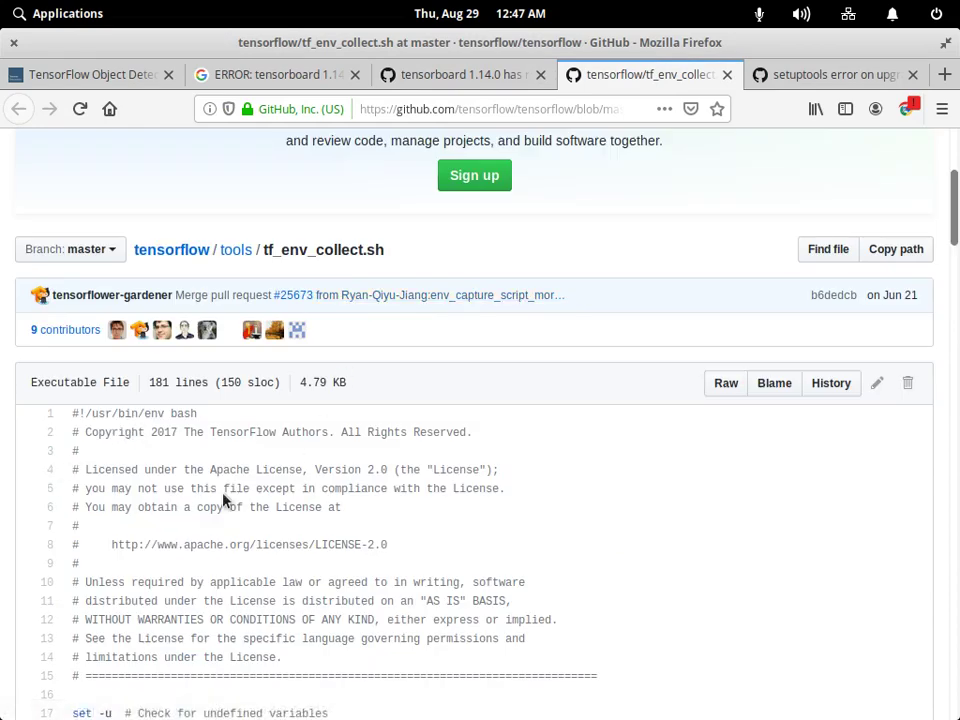
key(alt+Tab)
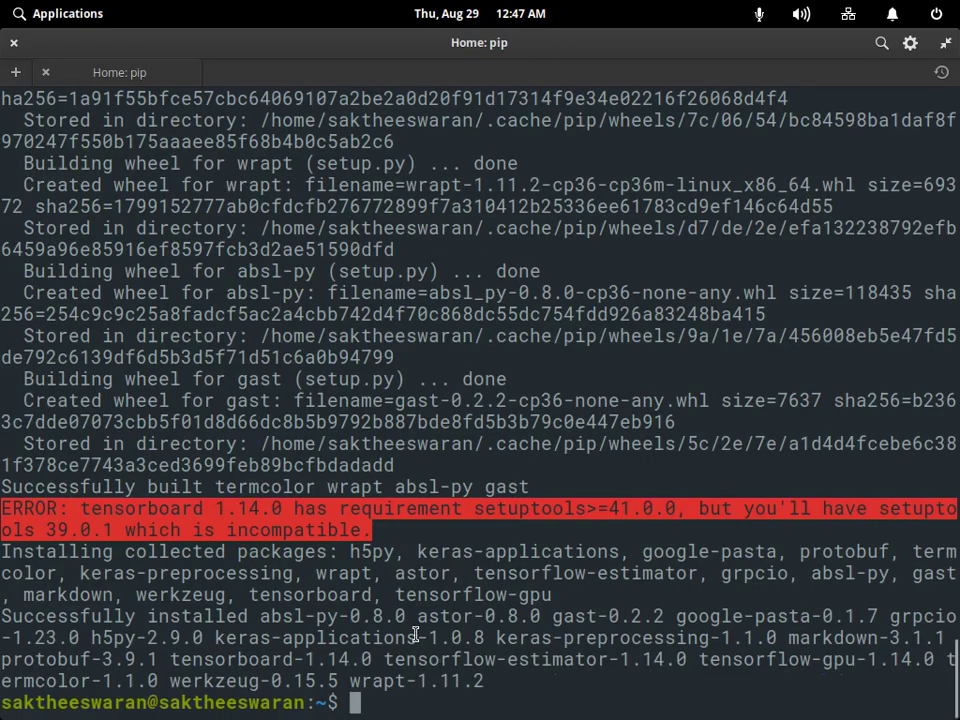
key(alt+Tab)
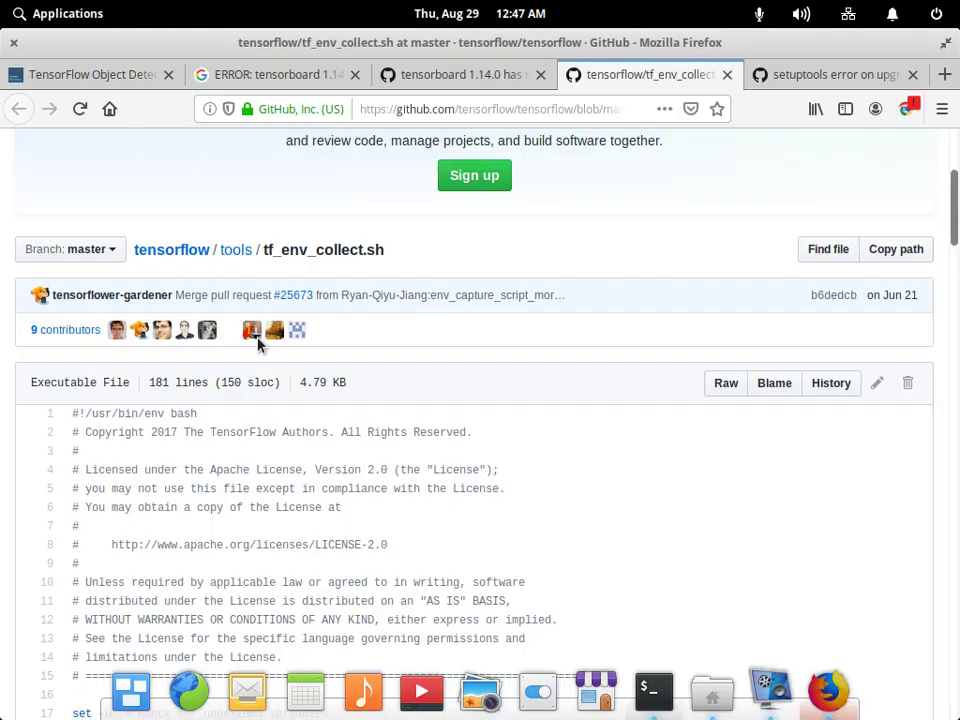
drag(85, 413, 133, 413)
key(ctrl+c)
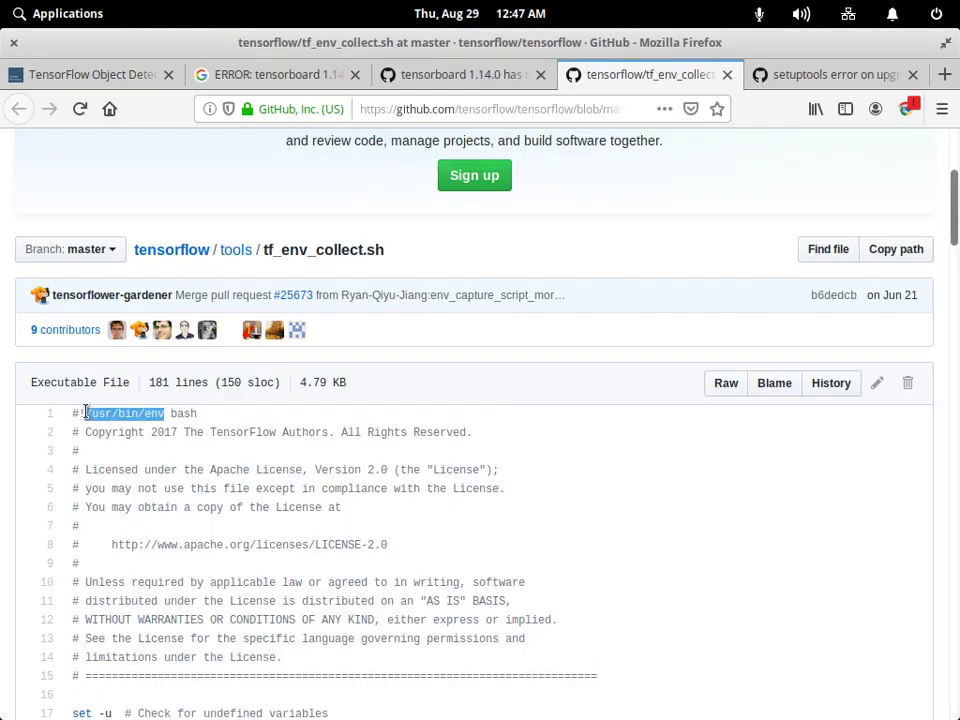
right_click(89, 384)
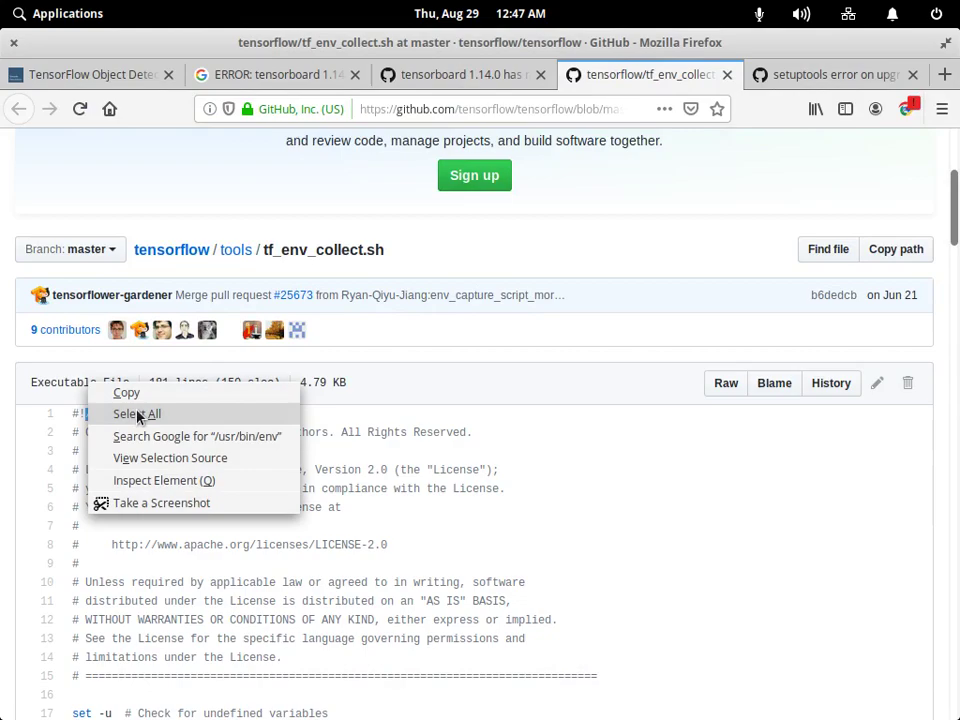
Back in the terminal, start a cd command at the prompt, ready to paste the path.
key(alt+Tab)
text(cd)
right_click(563, 708)
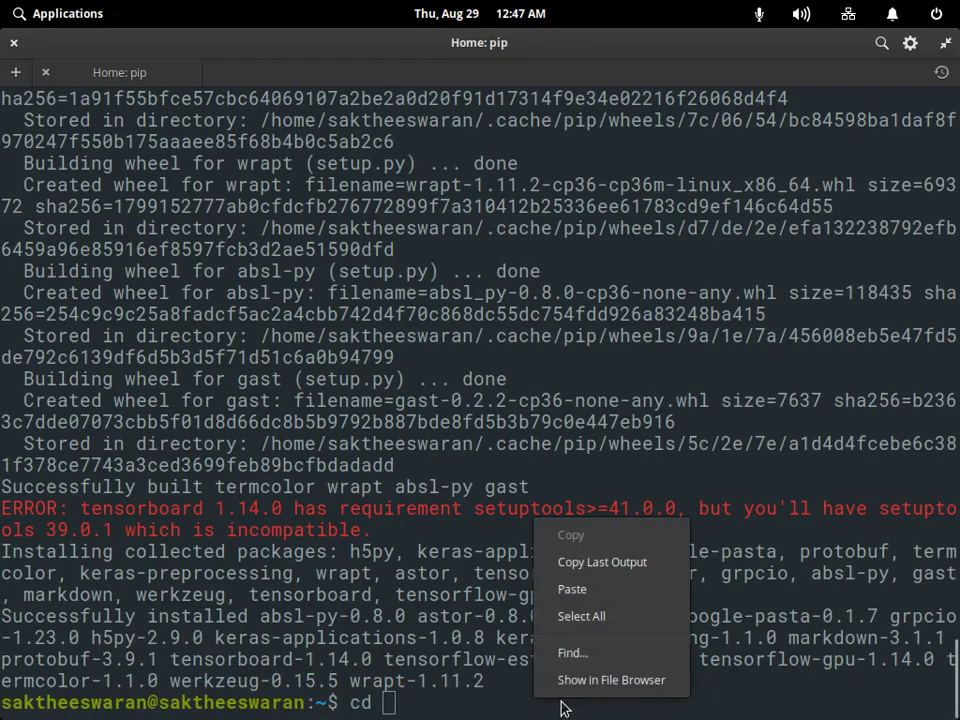
Try cd /usr/bin/env, then cd /usr/bin/env bash; both fail.
click(572, 589)
key(Return)
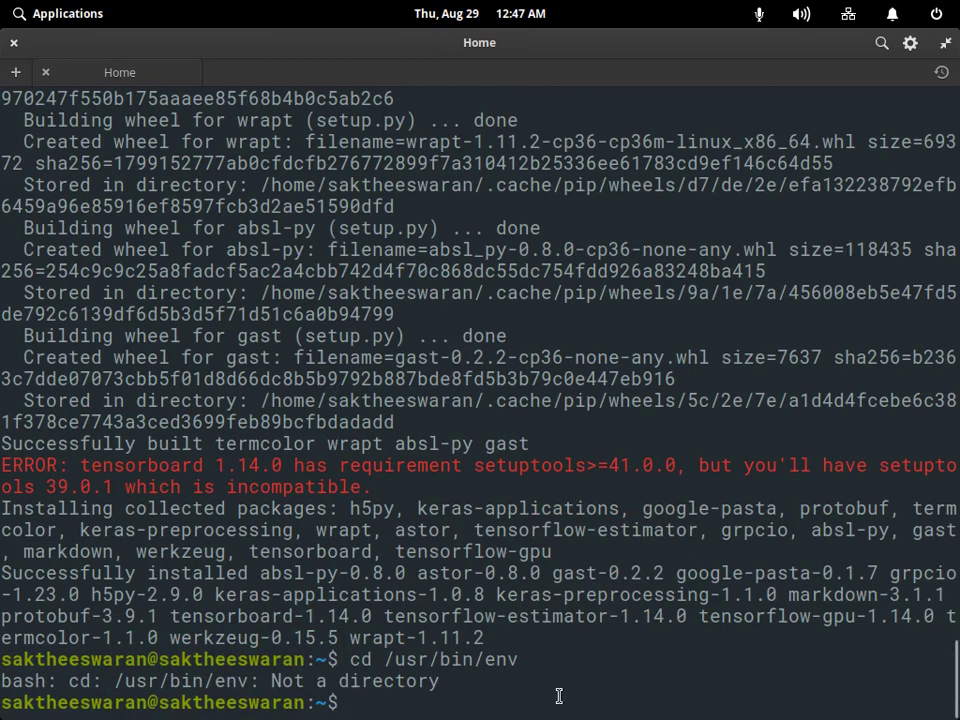
key(Up)
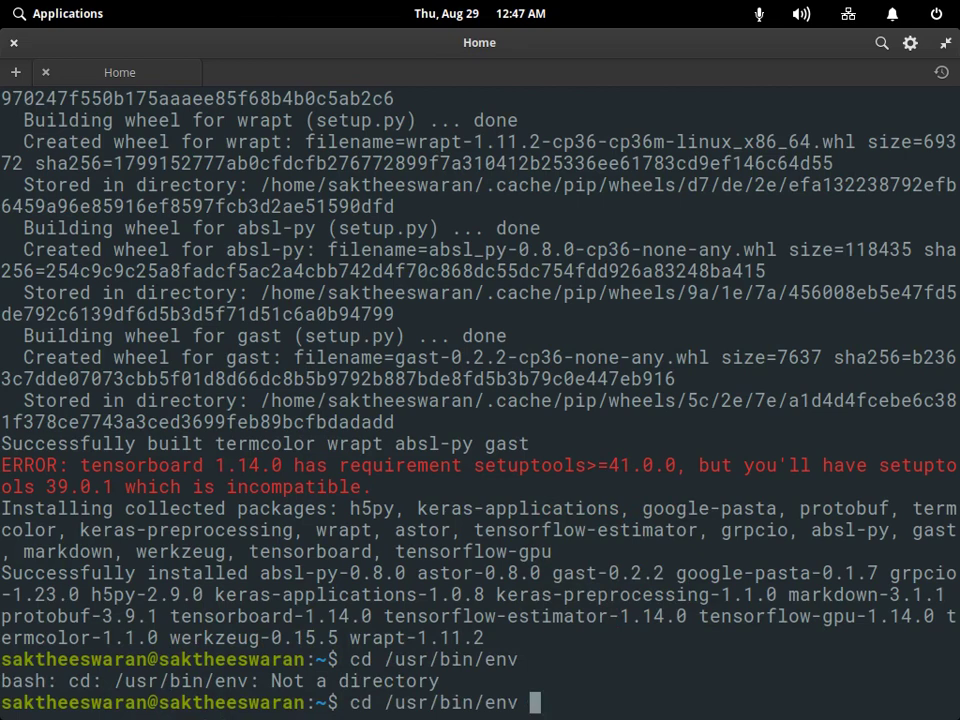
text(bash)
key(Return)
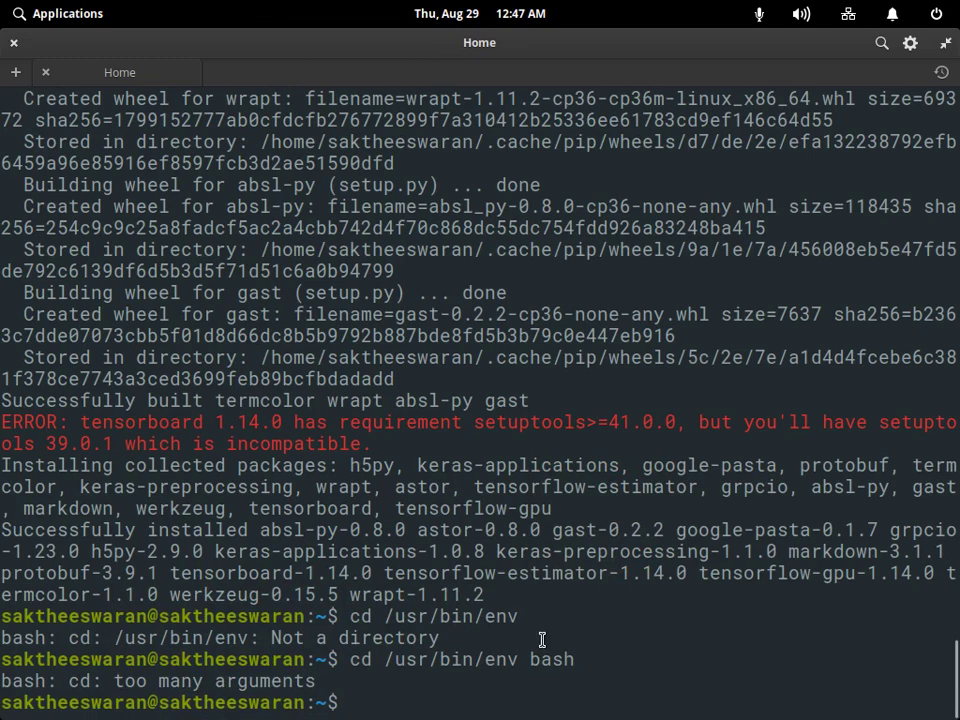
Edit the recalled command into cd usr and run it, which also fails.
key(Up)
key(BackSpace)
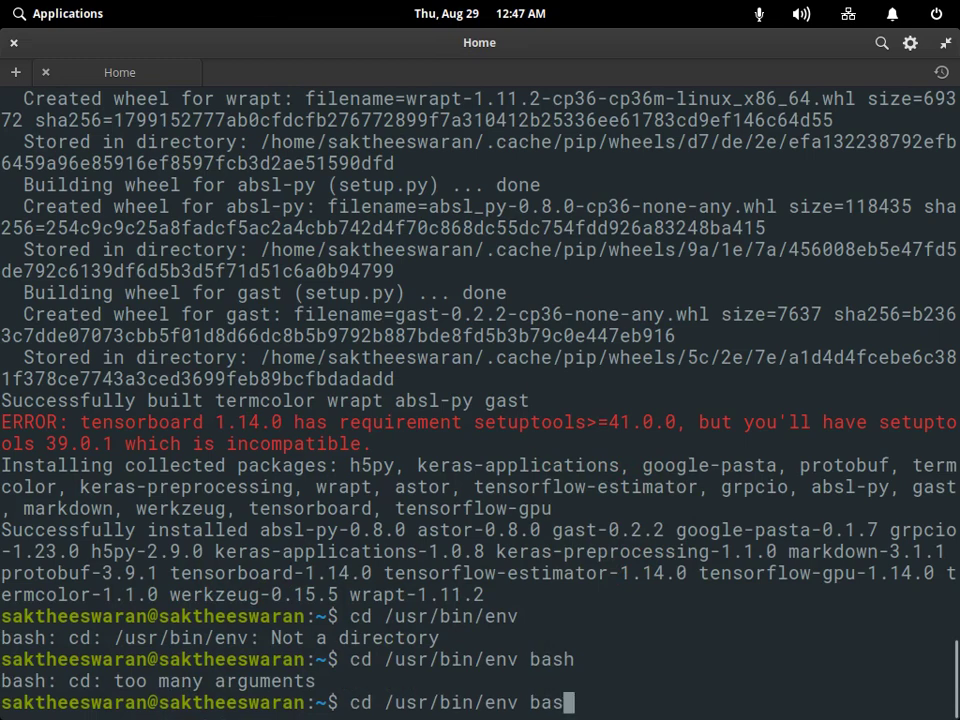
text(h)
key(BackSpace)
key(BackSpace)
key(BackSpace)
key(BackSpace)
key(BackSpace)
key(BackSpace)
key(BackSpace)
key(BackSpace)
key(BackSpace)
key(BackSpace)
key(BackSpace)
key(BackSpace)
key(BackSpace)
key(BackSpace)
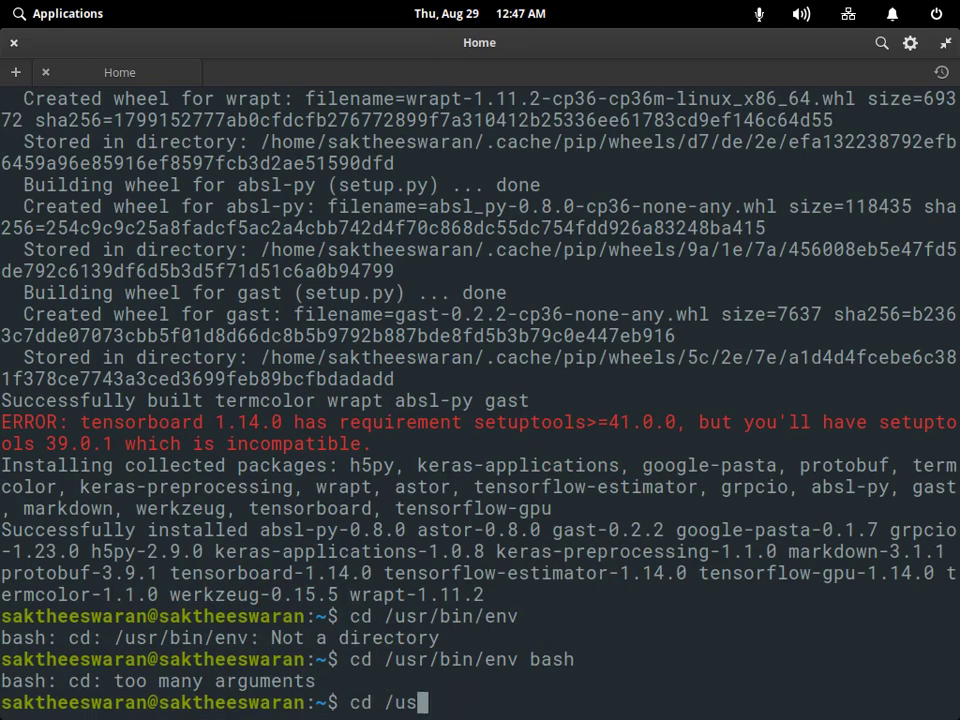
key(BackSpace)
key(BackSpace)
key(BackSpace)
text(usr)
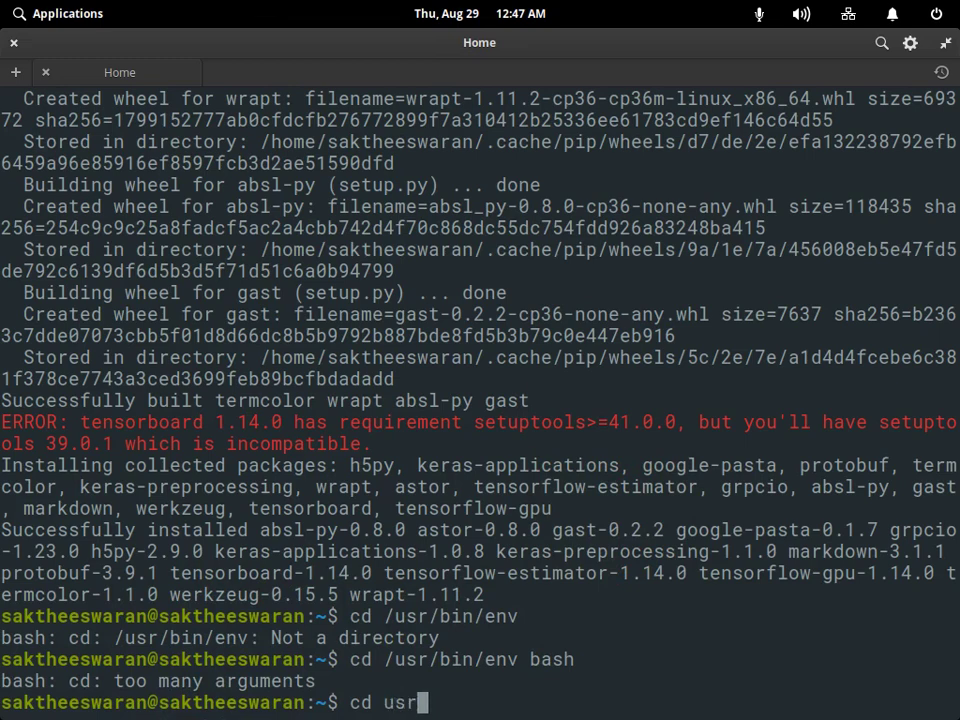
key(Return)
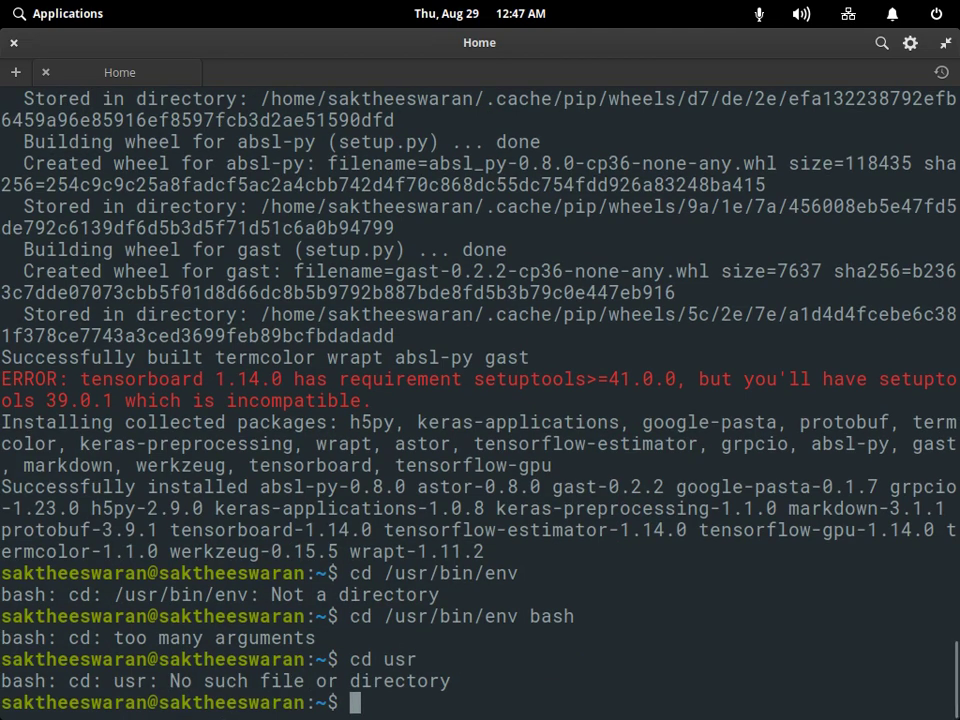
mouse_move(639, 638)
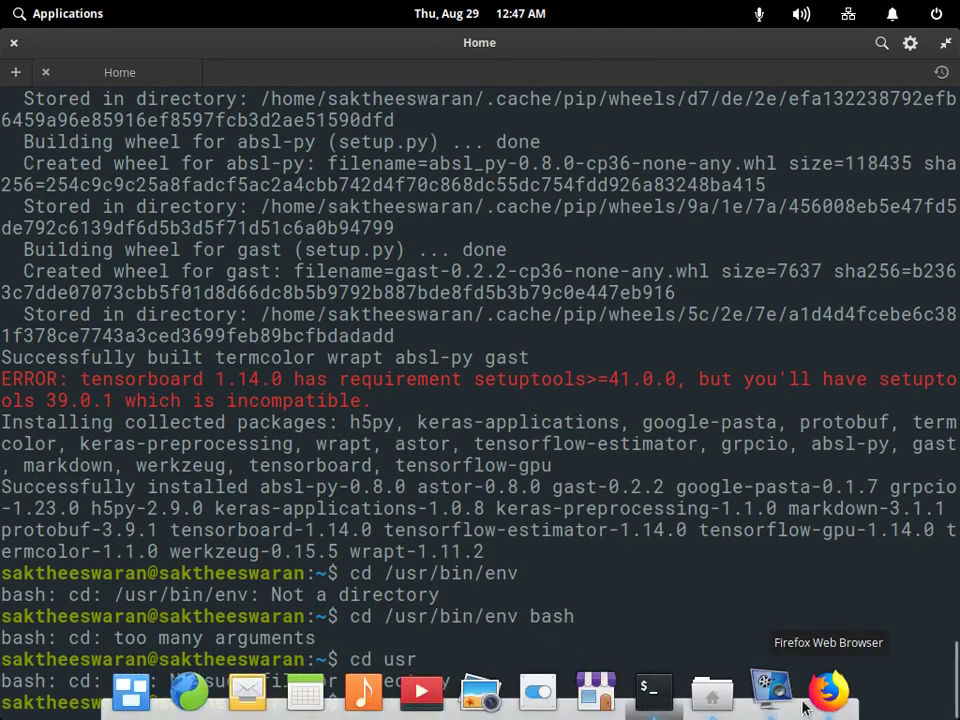
In Files, open the File System root and browse through /usr/bin.
click(712, 690)
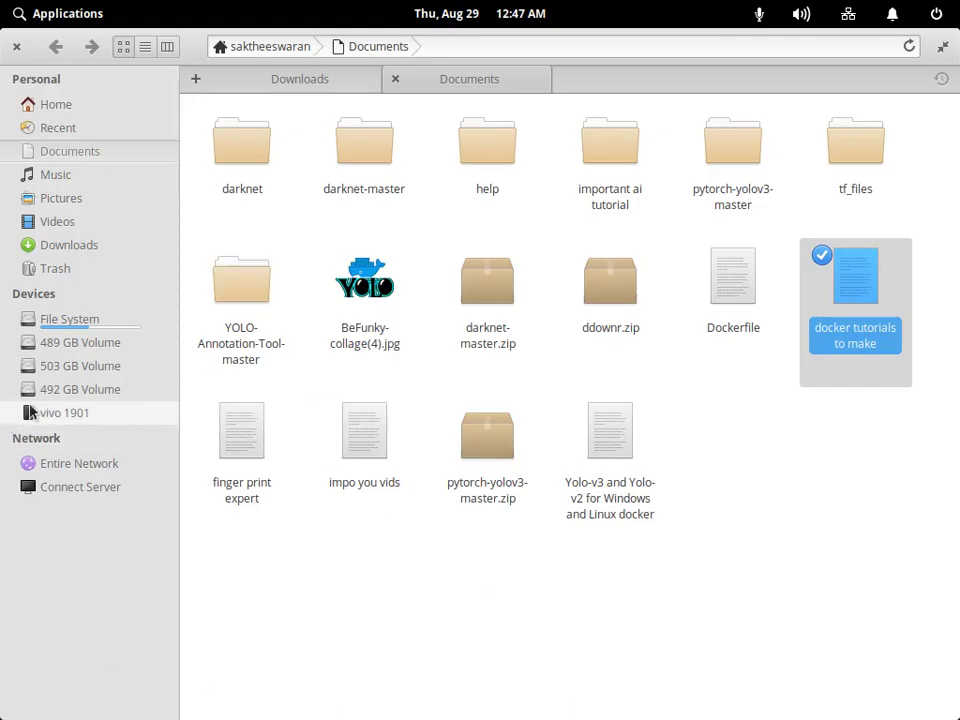
click(60, 293)
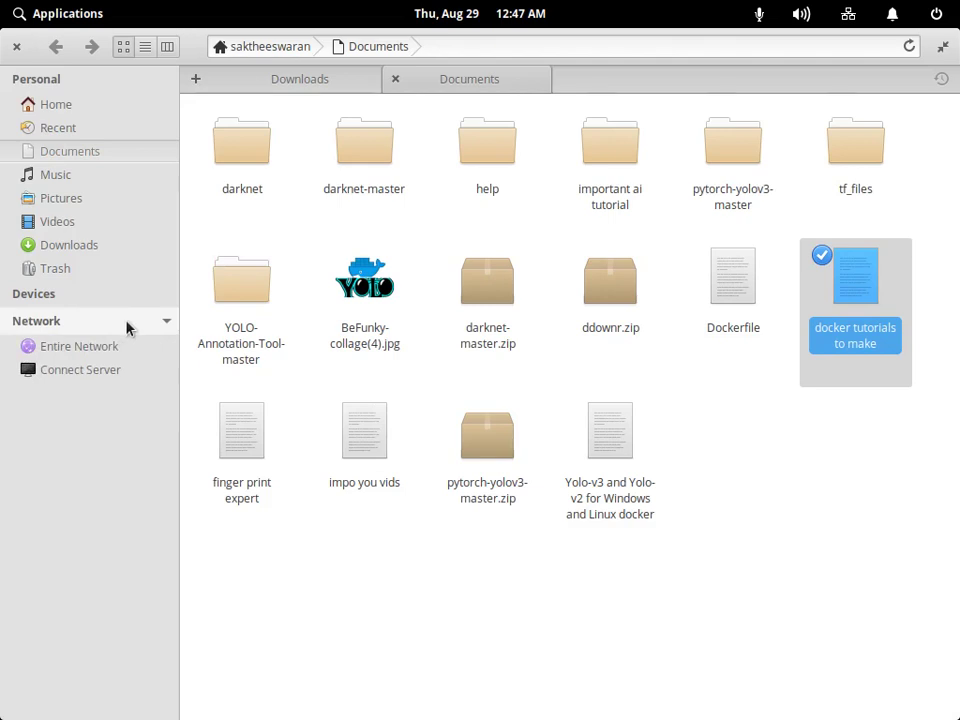
click(40, 293)
click(69, 319)
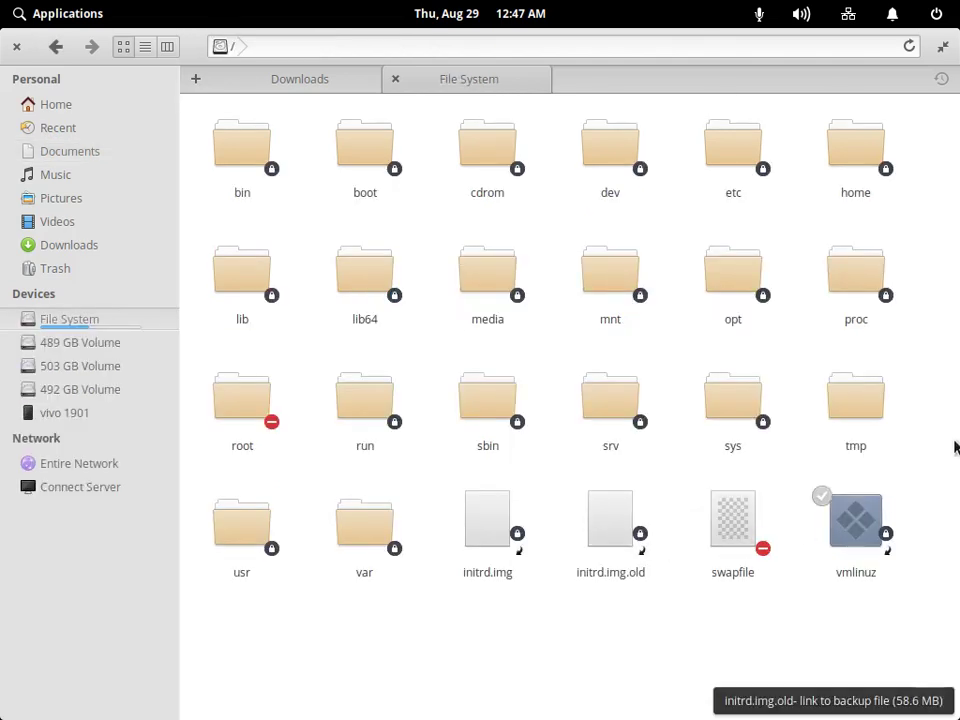
click(244, 545)
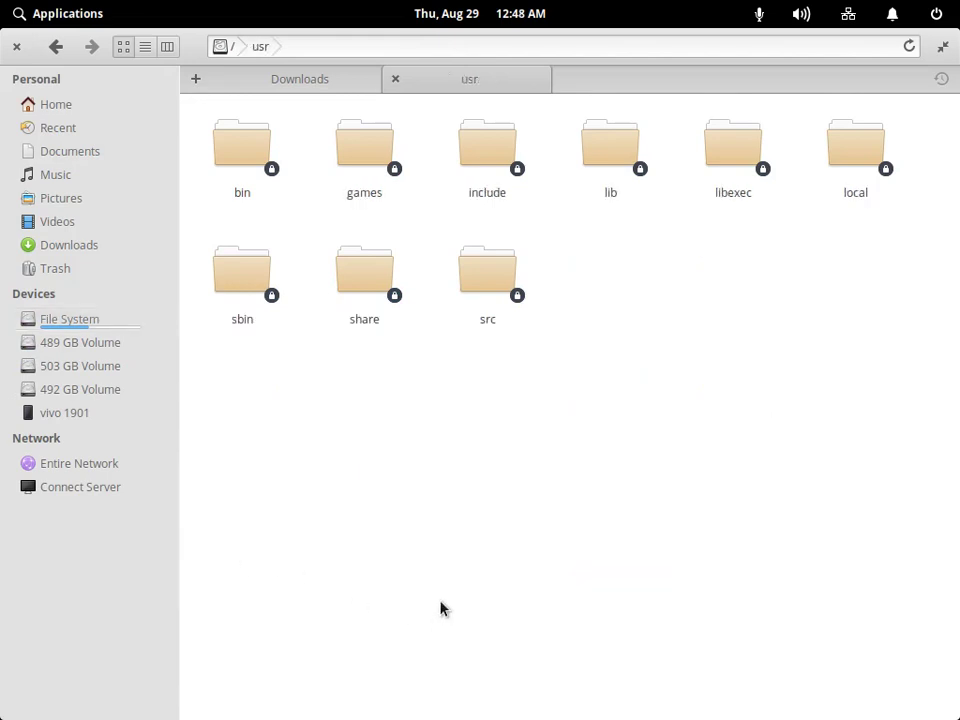
key(Return)
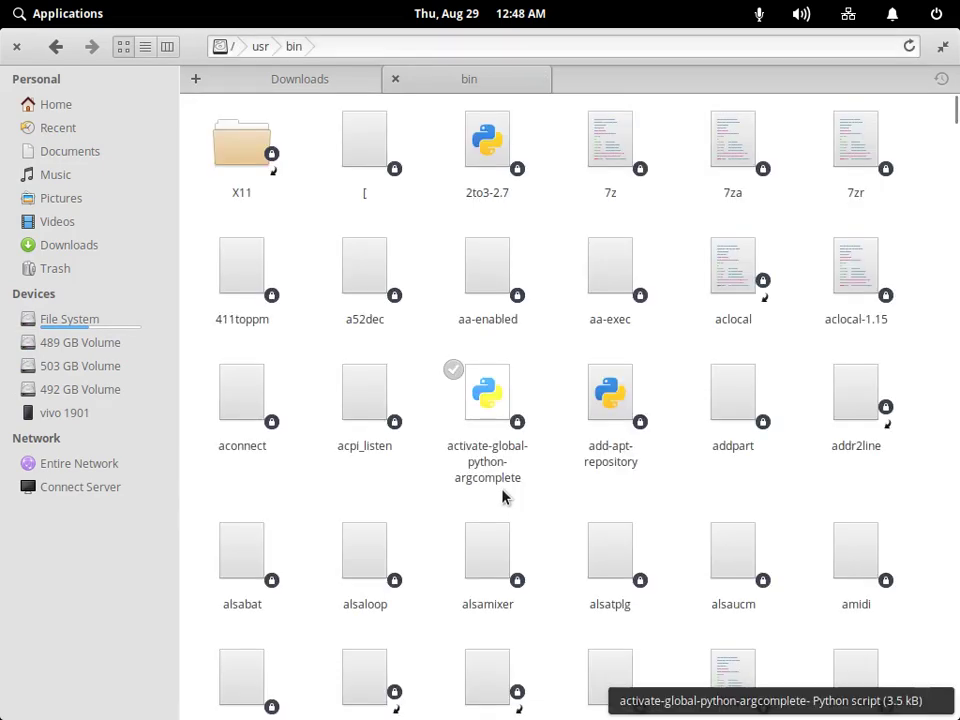
scroll(624, 510, down, 5)
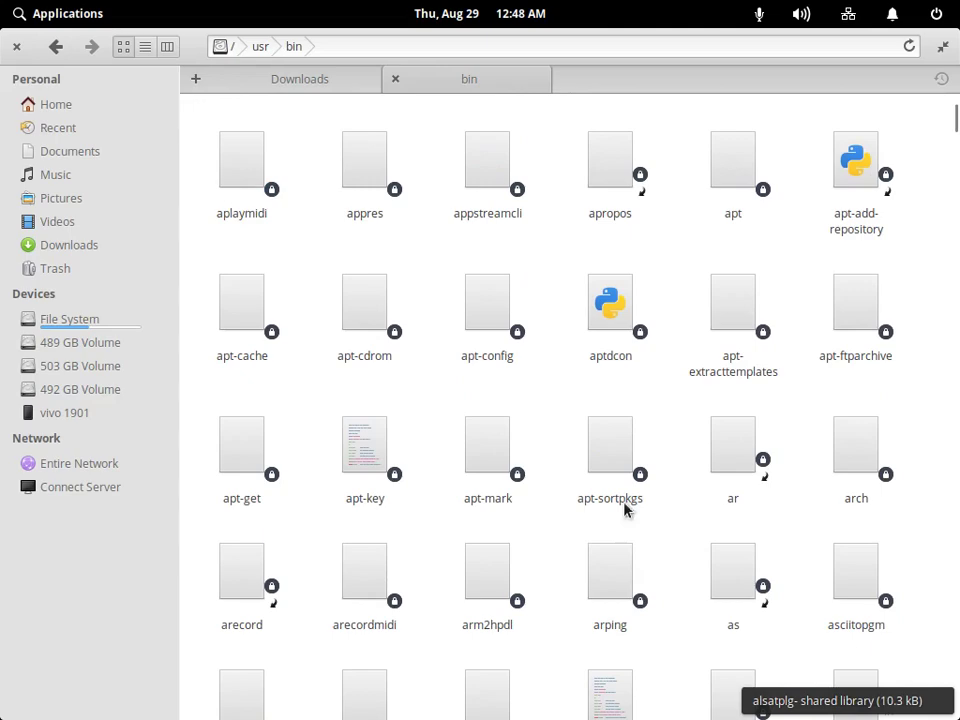
scroll(624, 510, down, 10)
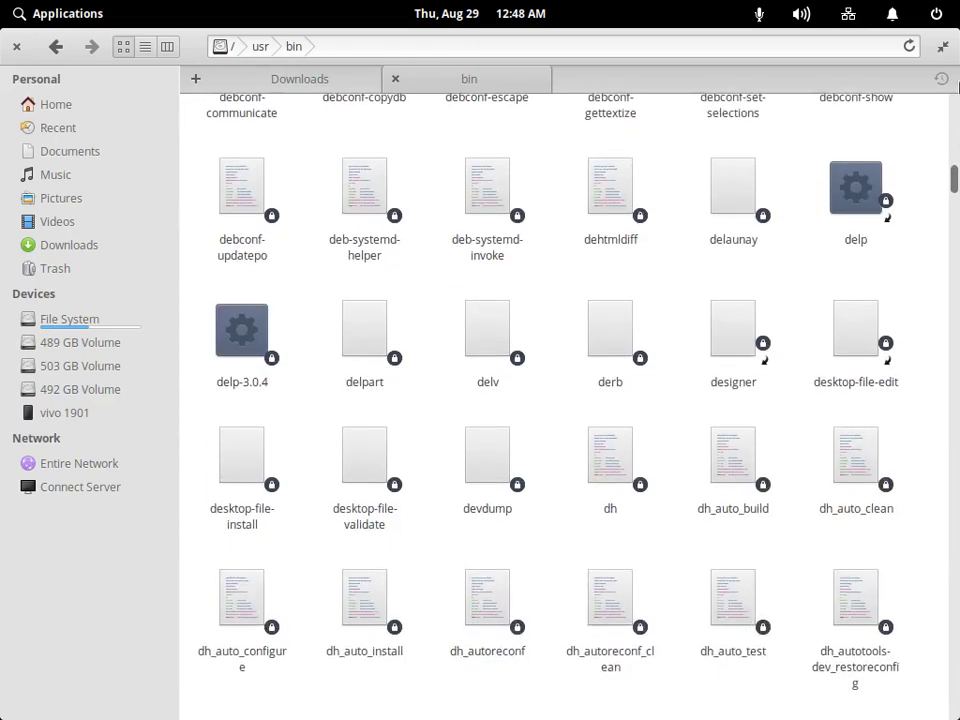
drag(953, 168, 951, 100)
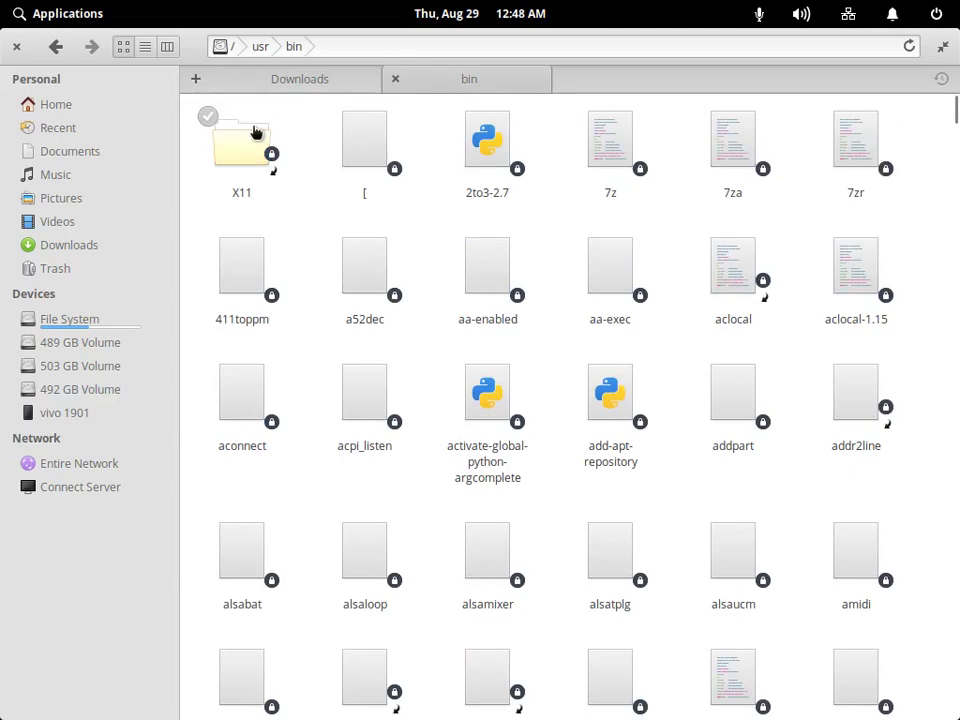
Go back to the root, look through /bin, then return to / and activate the path bar.
key(alt+Tab)
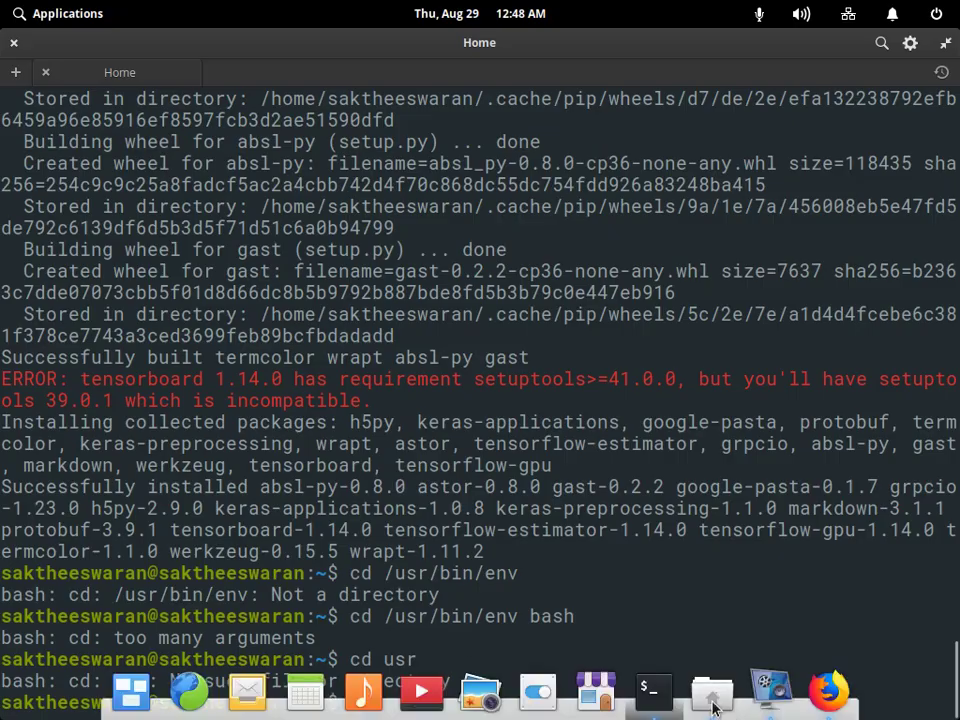
click(713, 714)
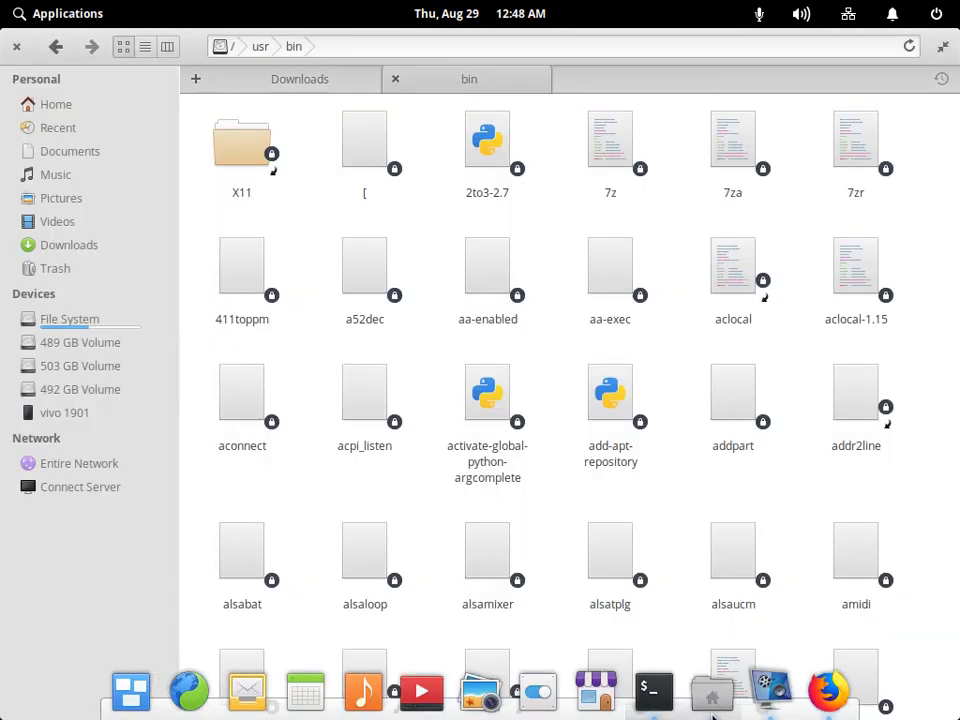
click(57, 47)
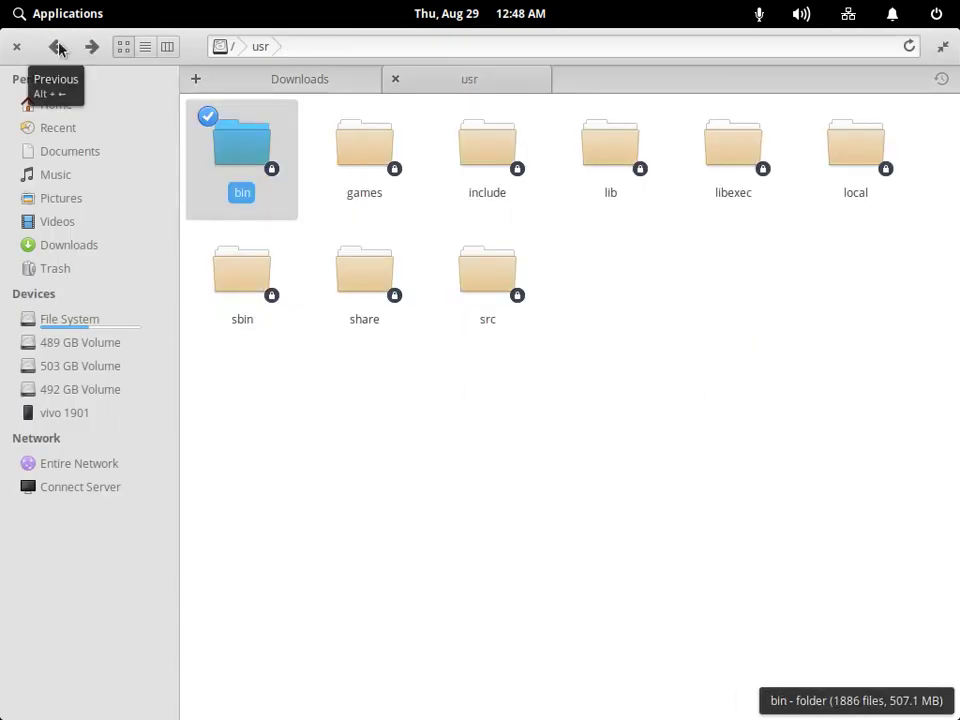
click(57, 47)
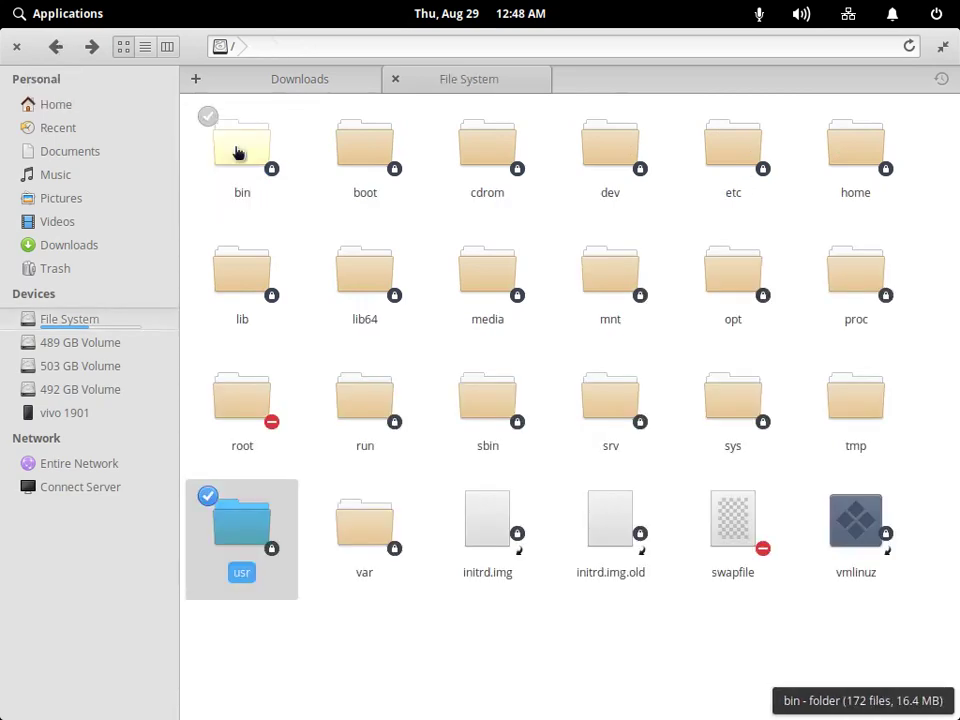
click(238, 152)
scroll(349, 294, down, 10)
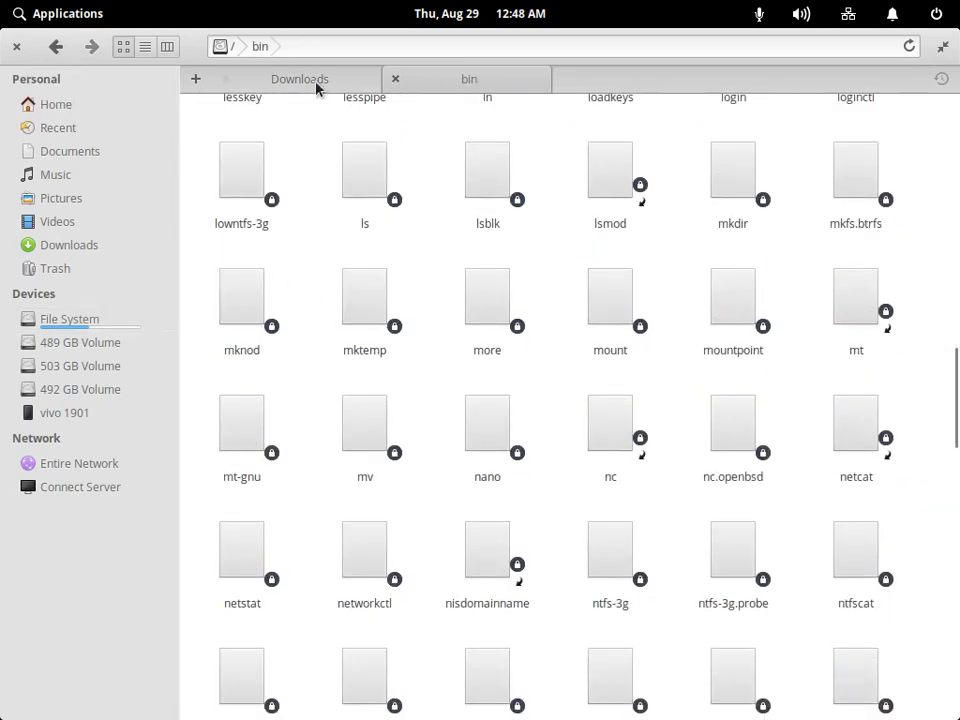
click(232, 46)
click(343, 47)
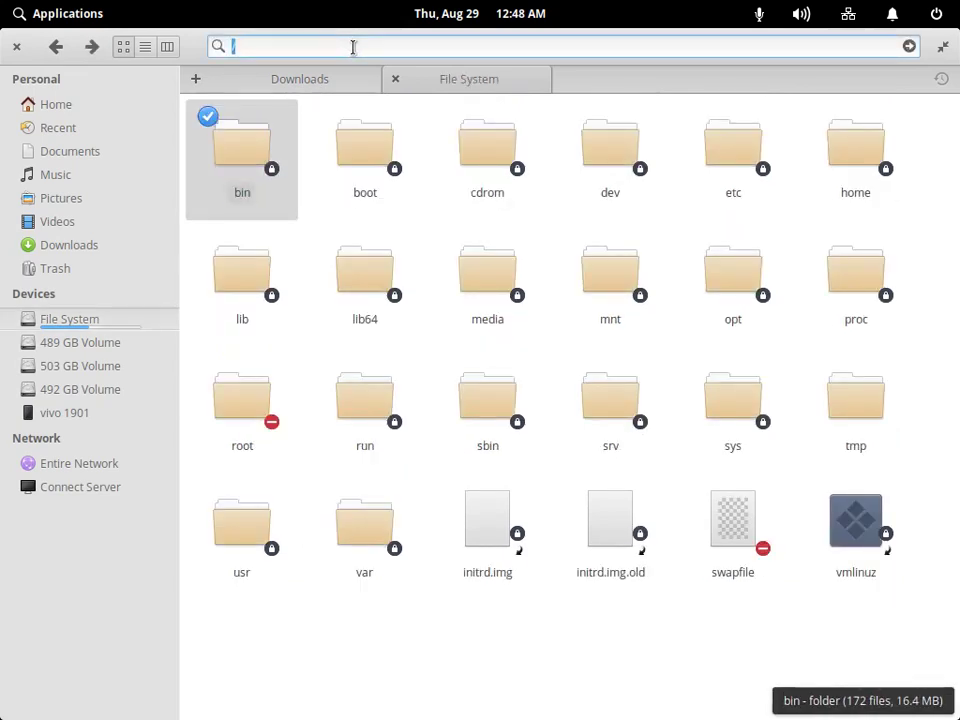
Search the whole file system for env, find it under usr/bin, then return to the terminal.
text(env)
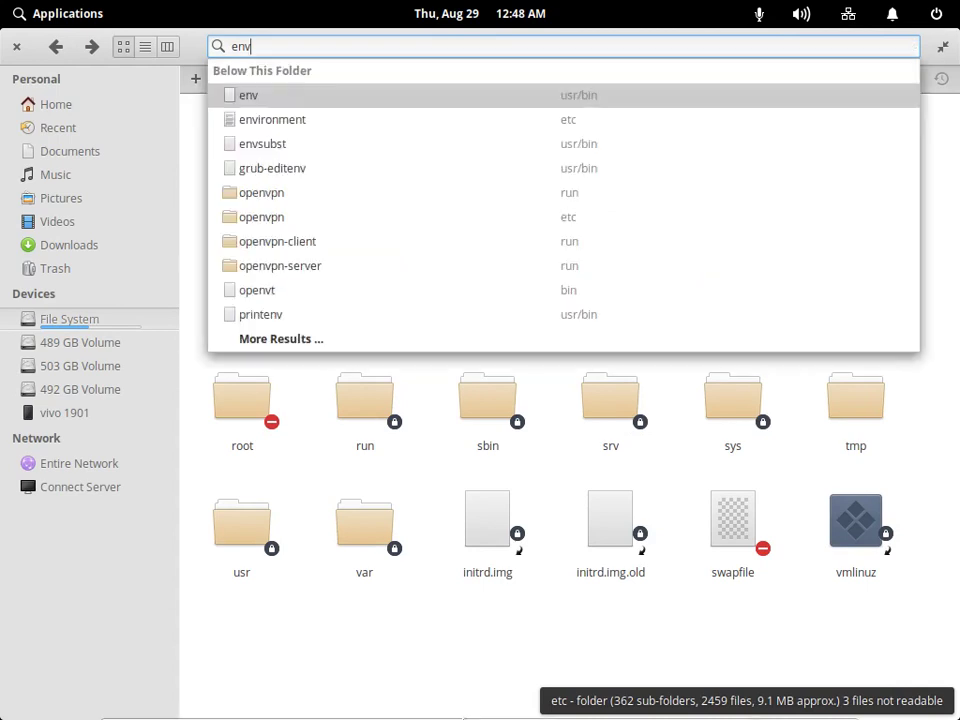
mouse_move(800, 692)
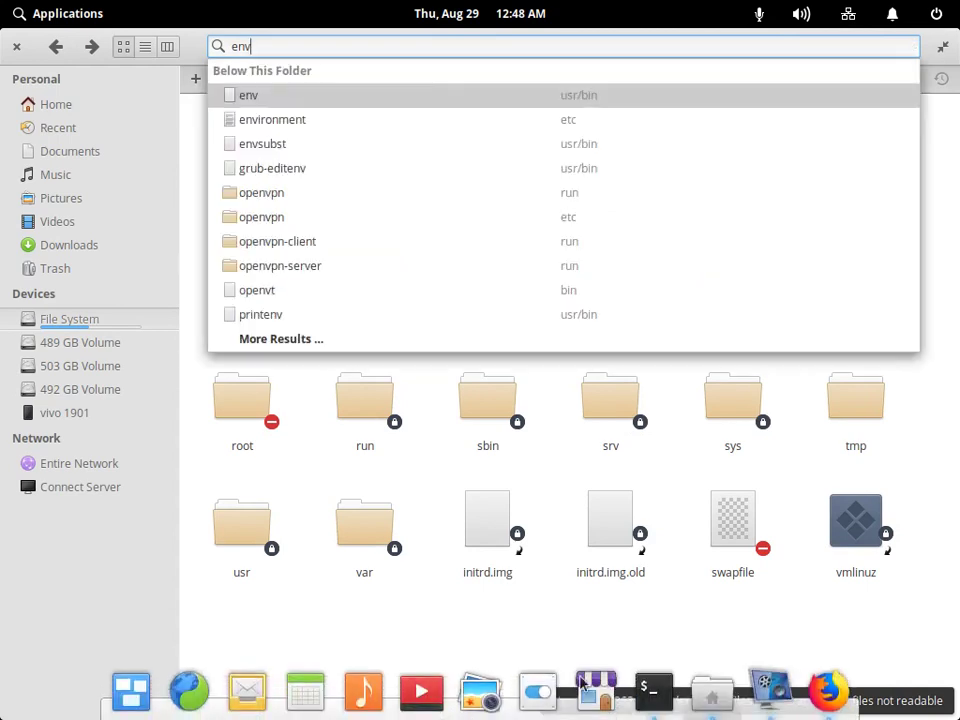
click(822, 690)
click(648, 692)
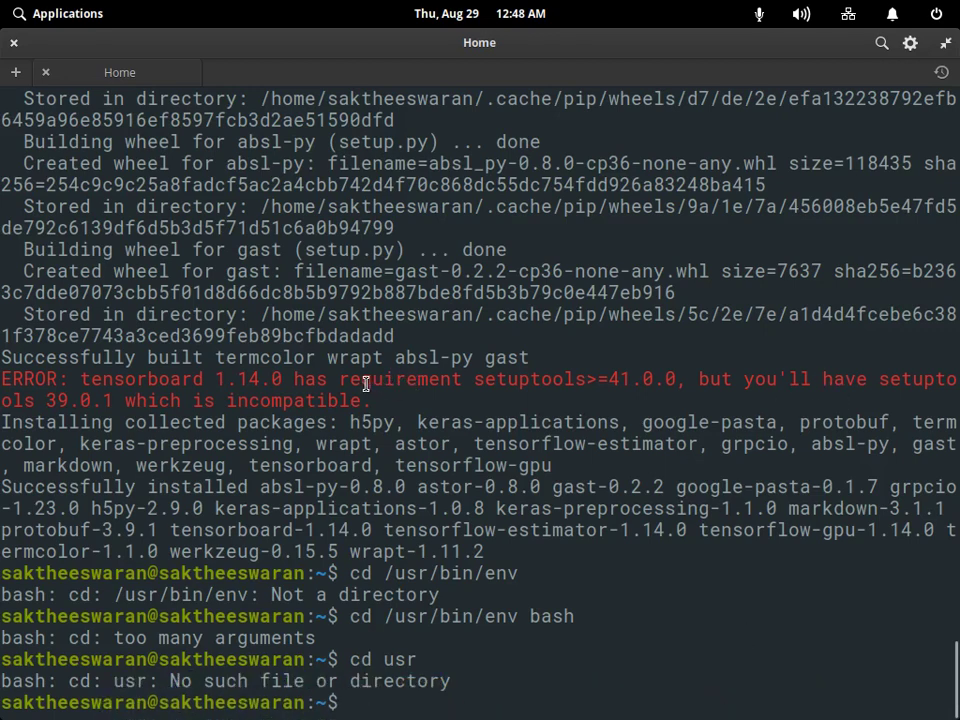
Copy 'apt-get install -y protobuf-compiler python-pil python-lxml' from the Docker article, then return to the terminal.
click(826, 692)
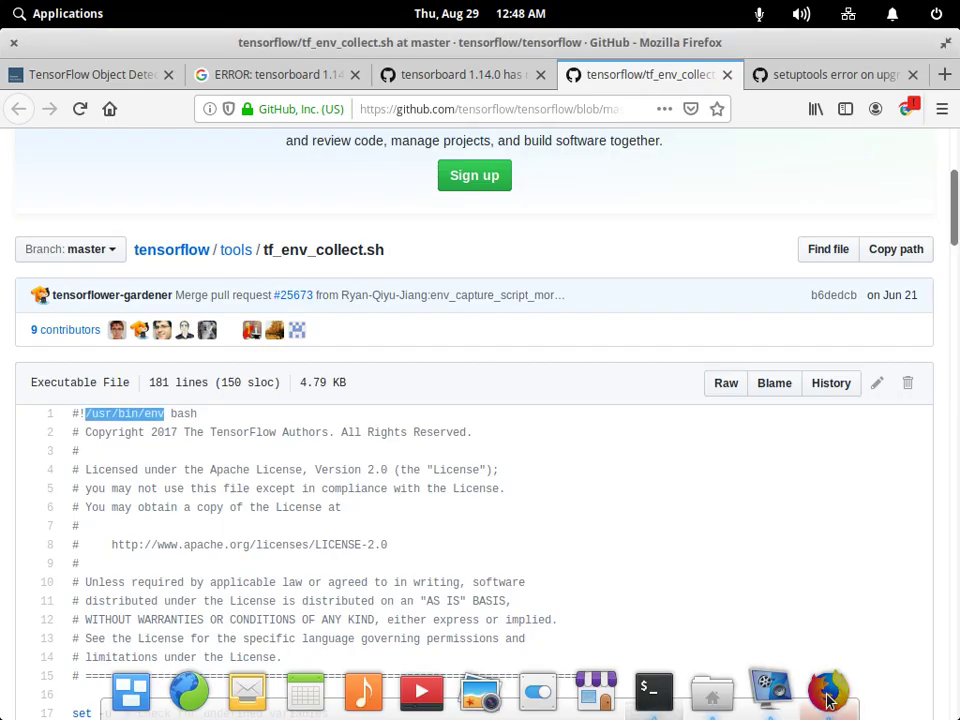
click(75, 76)
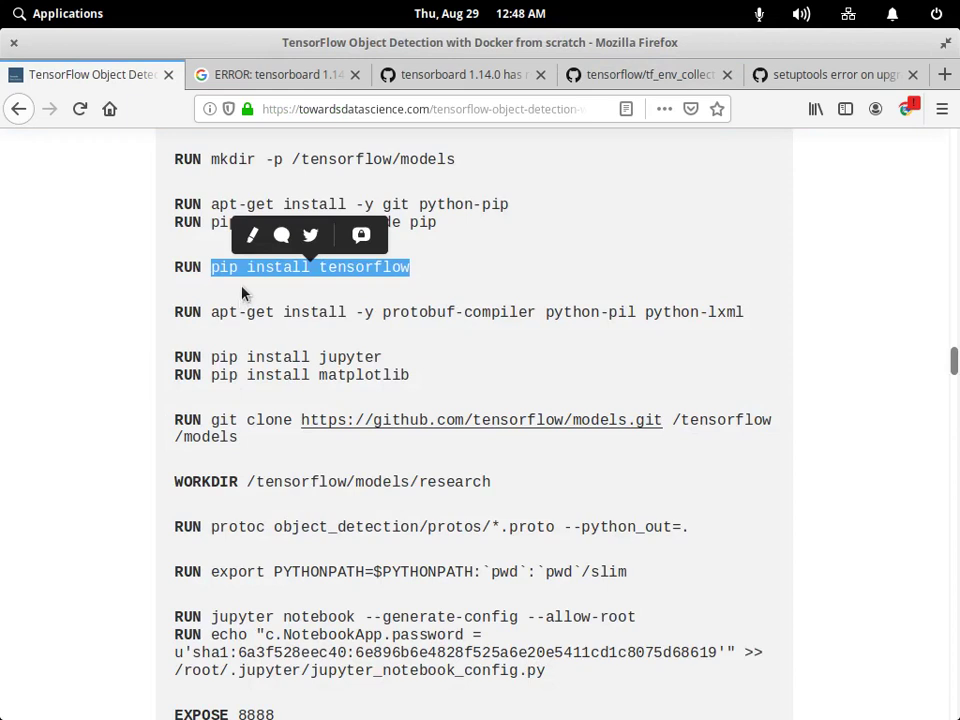
drag(211, 312, 745, 312)
right_click(745, 312)
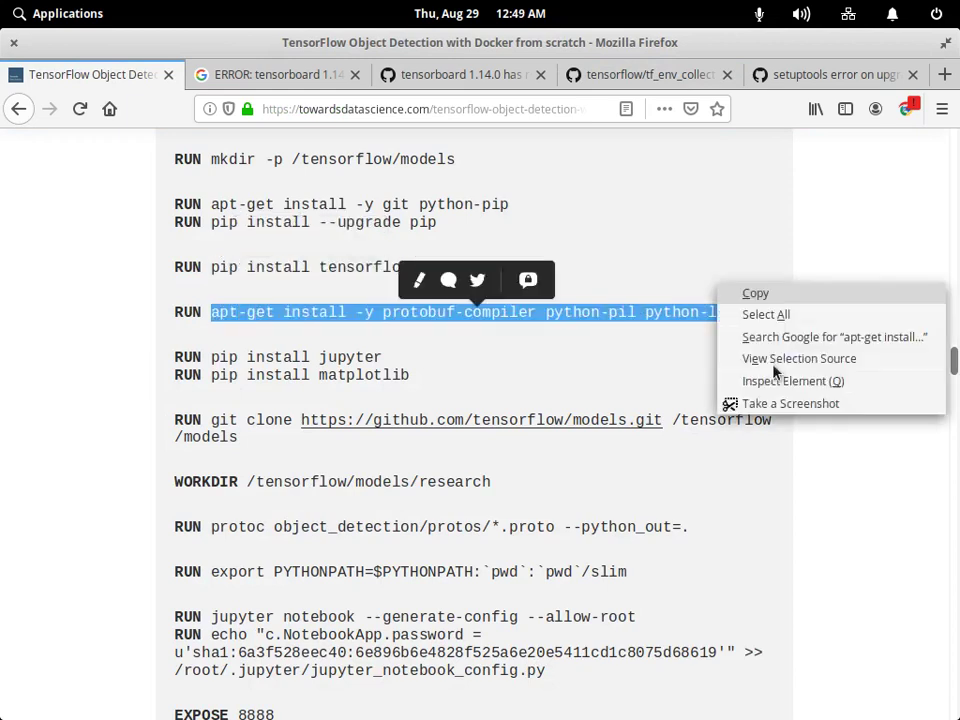
click(754, 294)
click(652, 690)
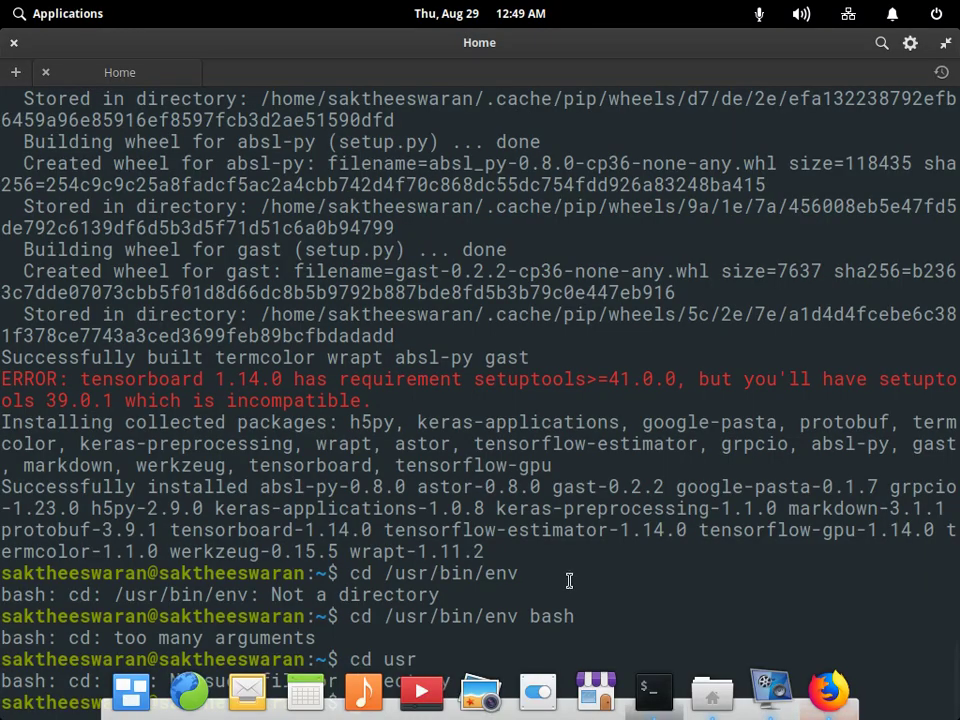
Run sudo apt-get install -y protobuf-compiler python-pil python-lxml using the pasted command.
drag(372, 398, 3, 371)
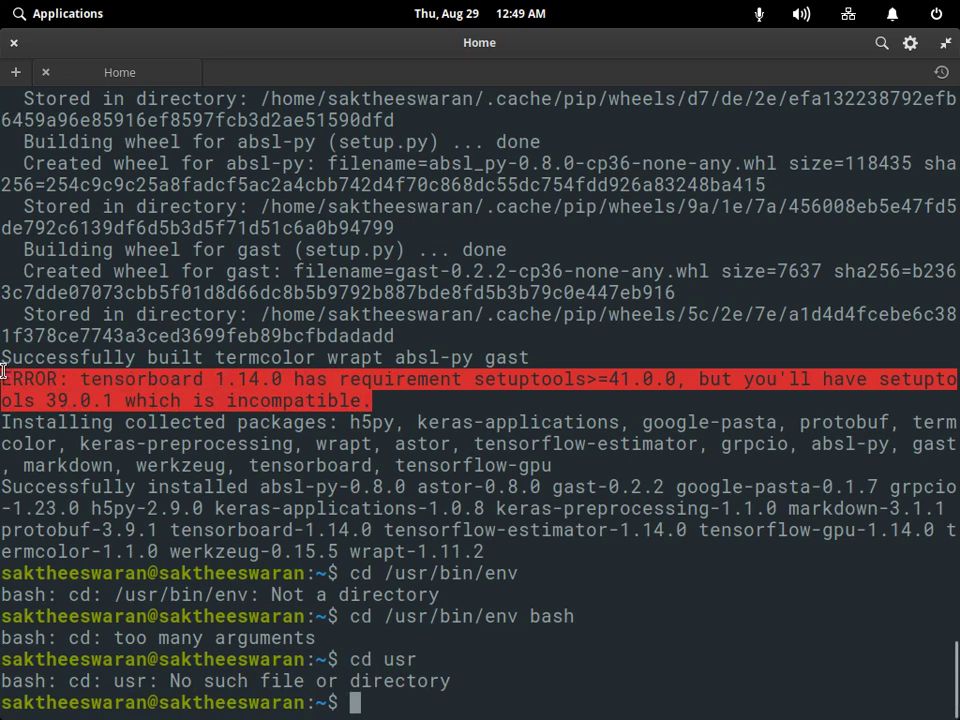
click(3, 371)
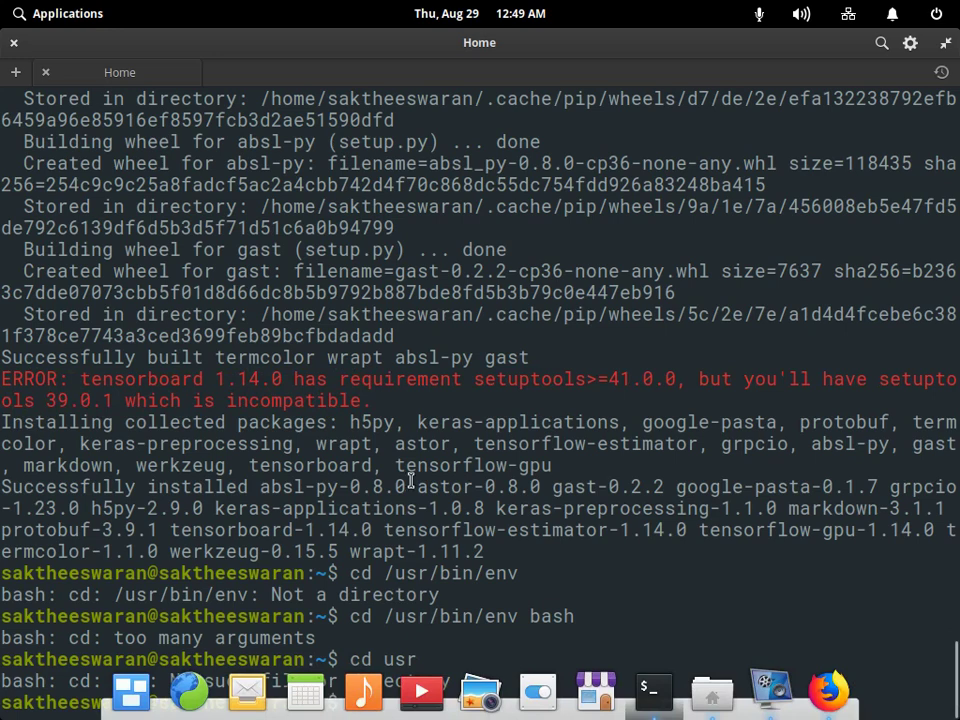
text(sudo)
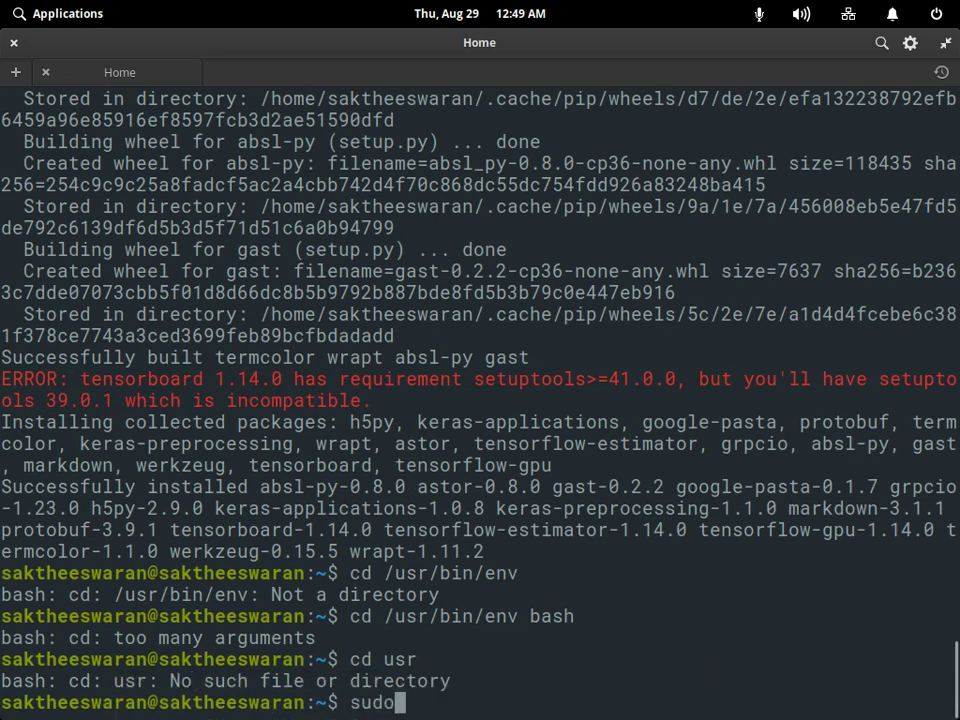
key(ctrl+shift+v)
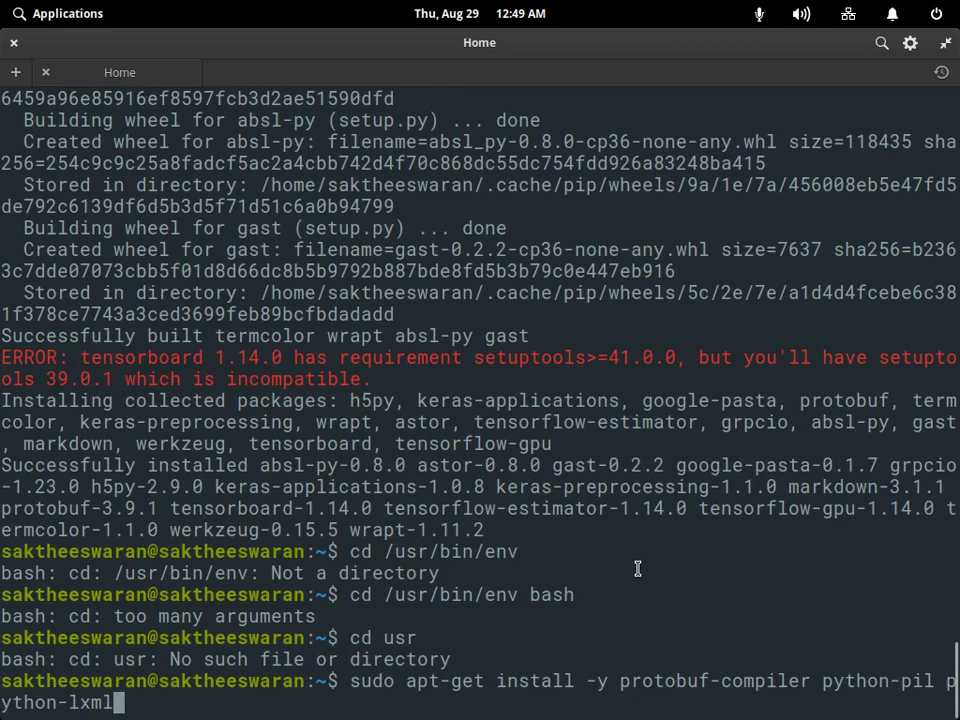
key(Return)
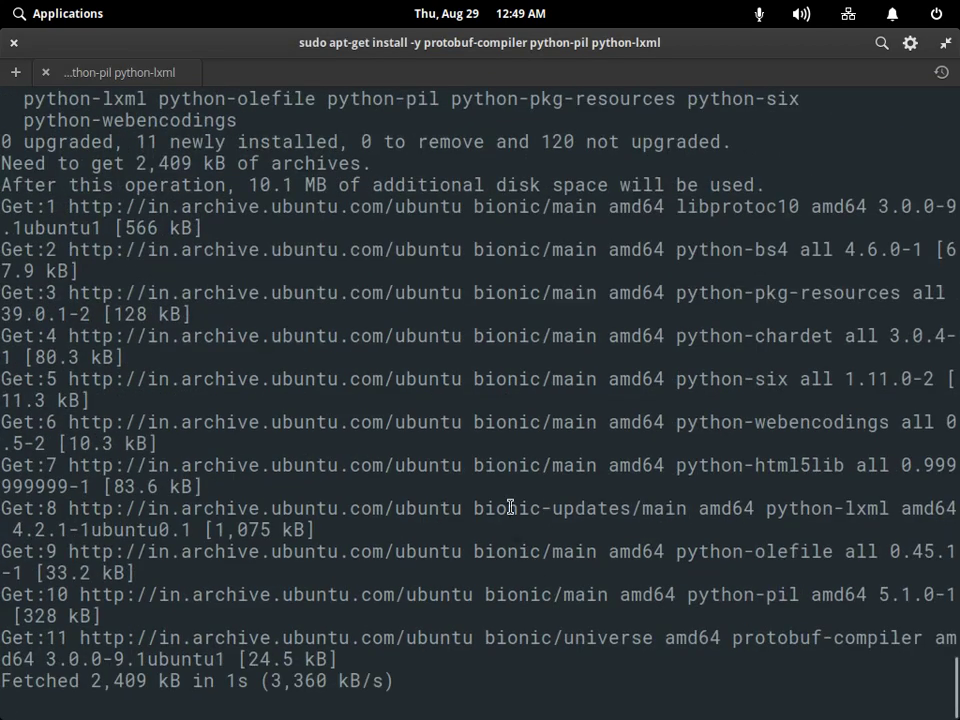
scroll(510, 508, up, 10)
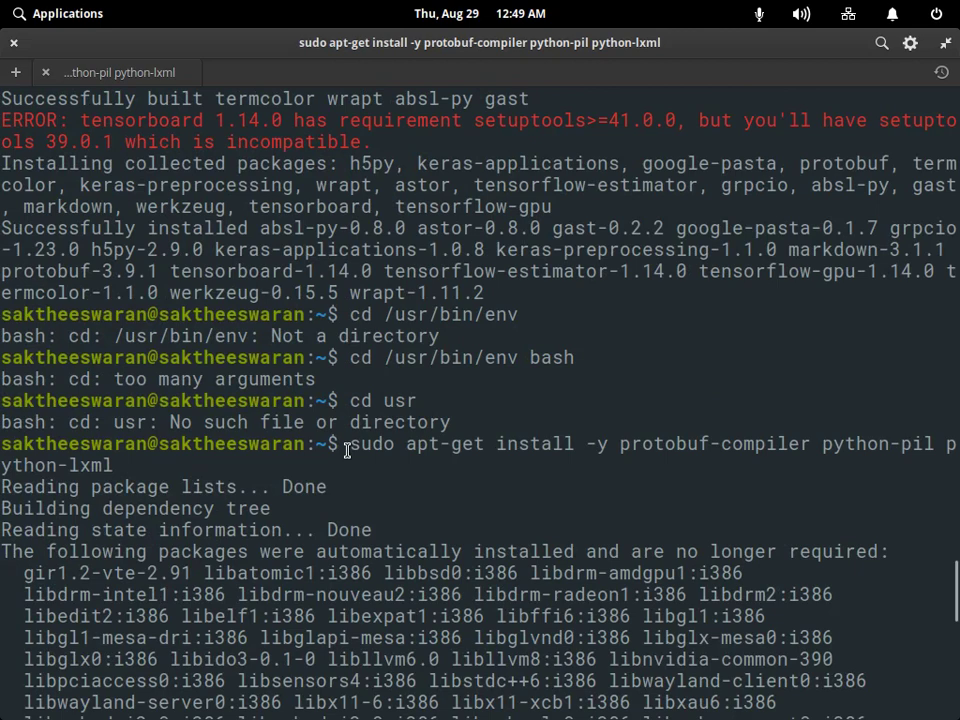
drag(347, 450, 173, 455)
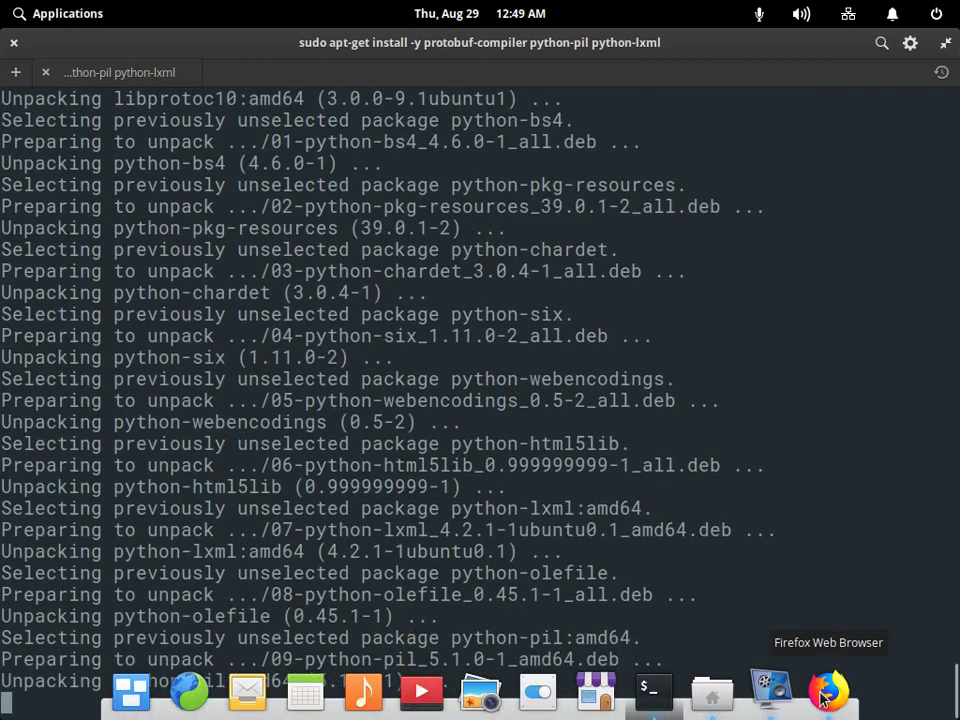
click(826, 692)
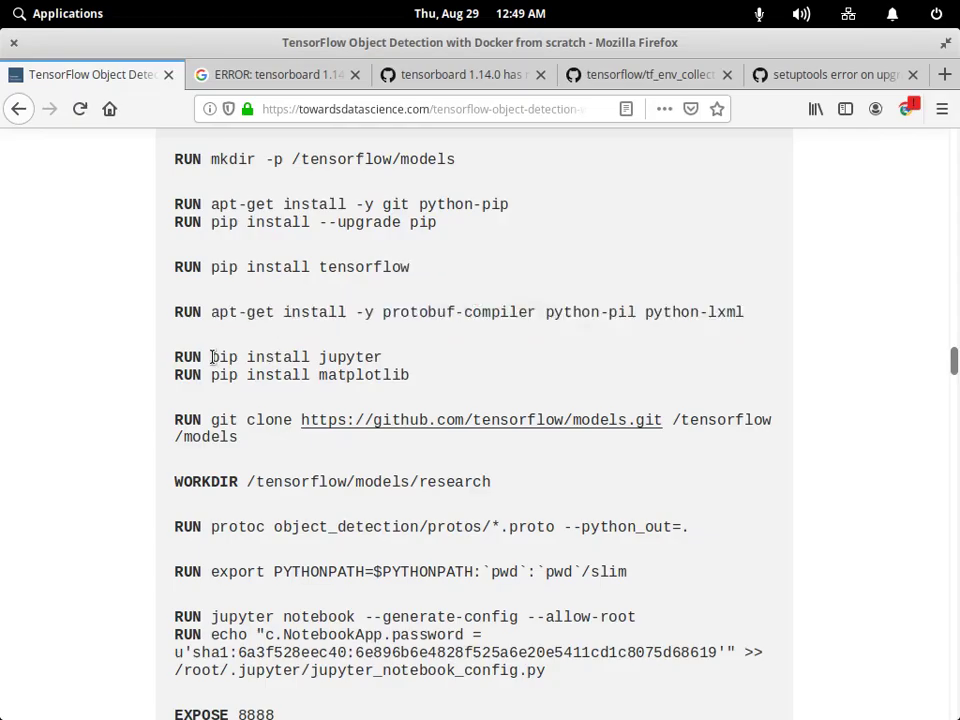
Enter sudo pip install jupyter in the terminal, pasting the command from the article.
drag(212, 357, 382, 358)
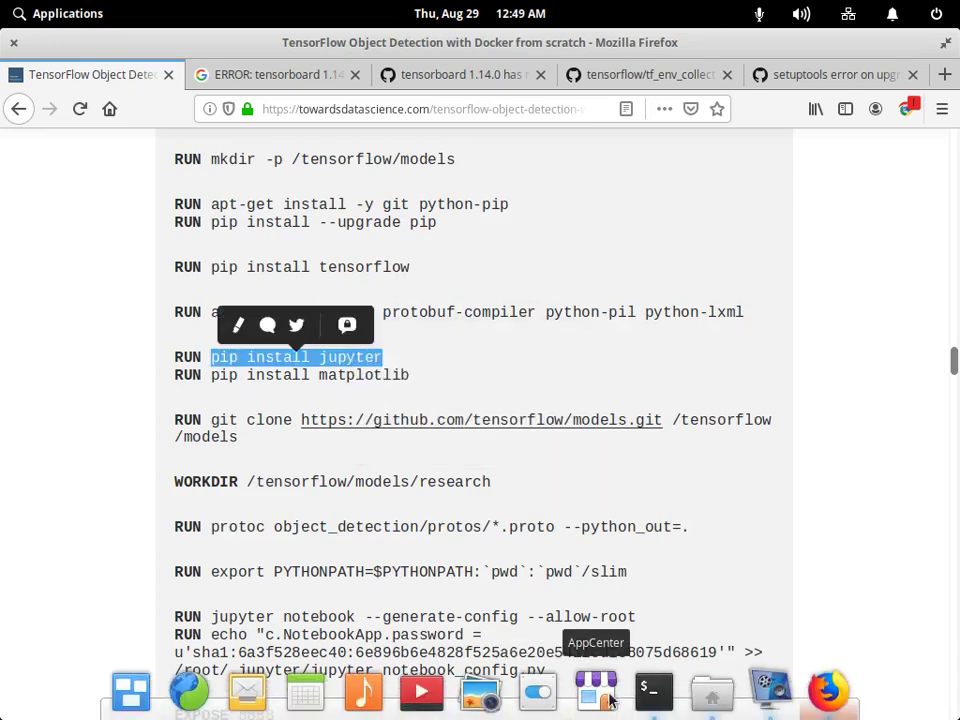
key(alt+Tab)
text(s)
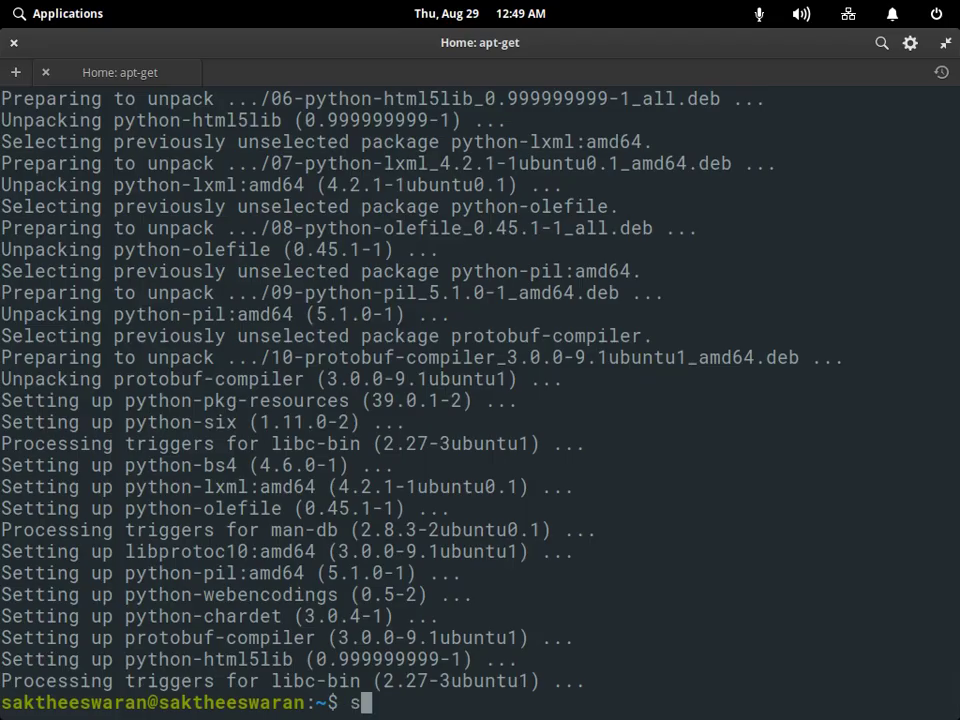
text(udo)
right_click(428, 704)
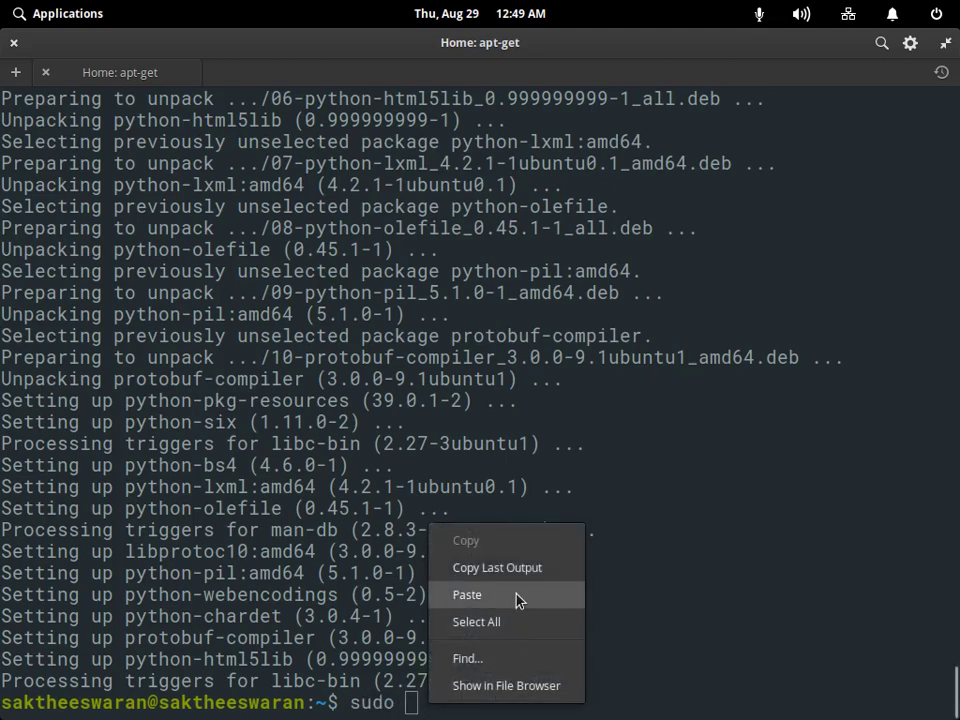
click(467, 595)
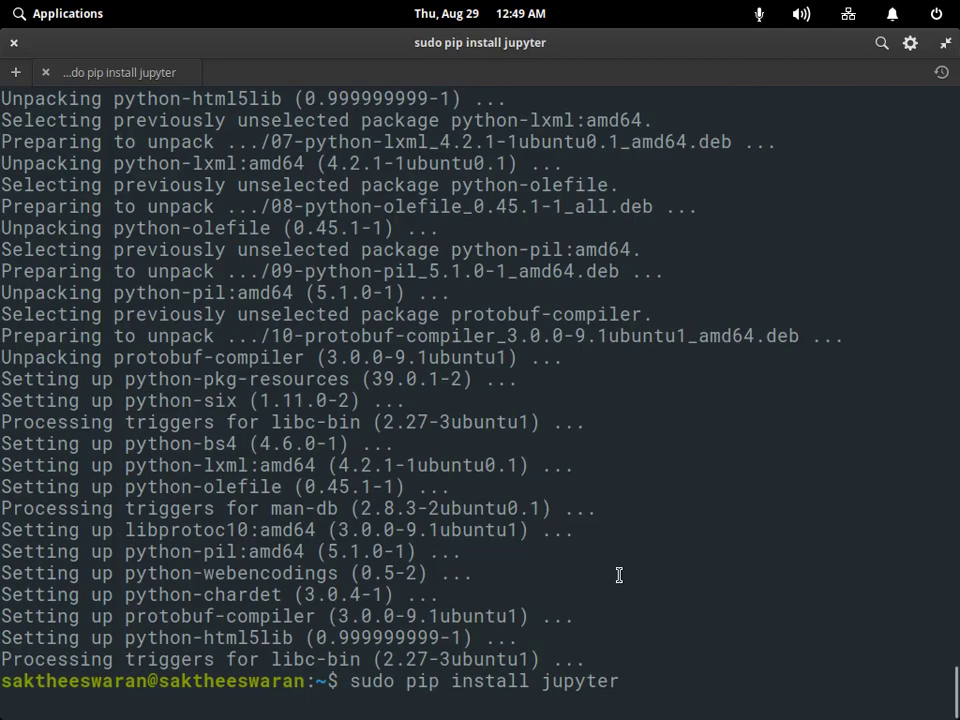
Copy the 'pip install matplotlib' line, then run the Jupyter install, which is already satisfied.
key(alt+Tab)
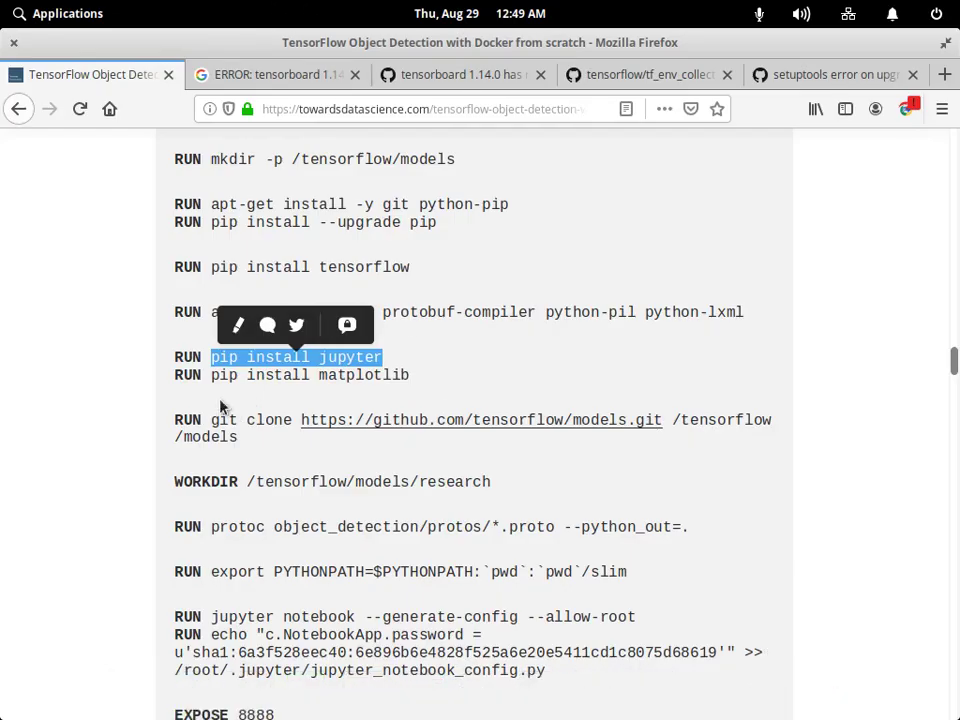
drag(211, 375, 409, 376)
right_click(399, 340)
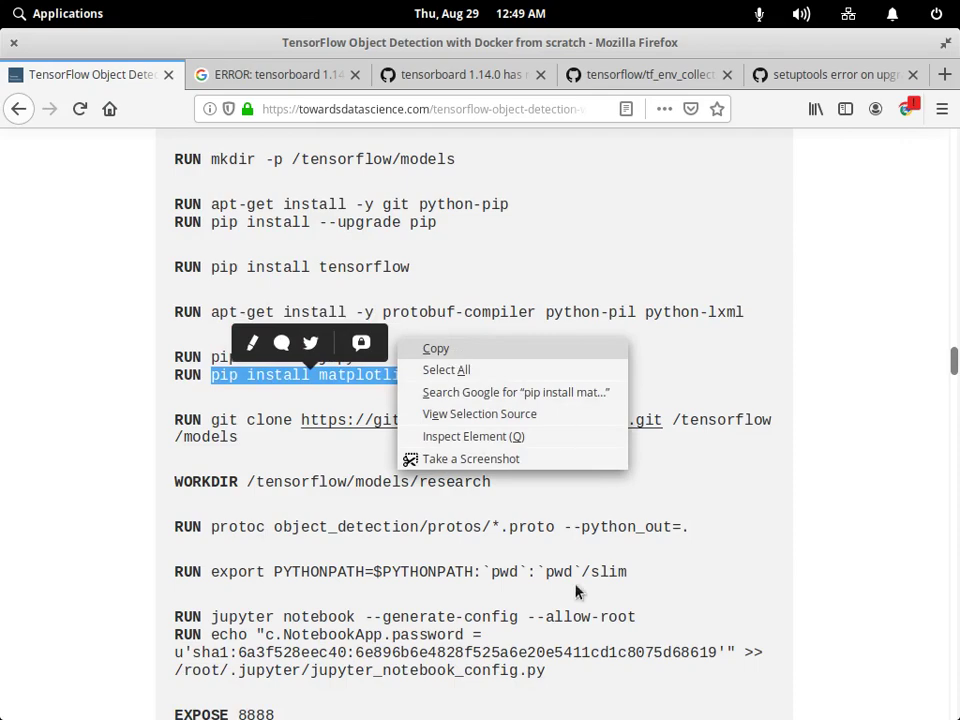
key(alt+Tab)
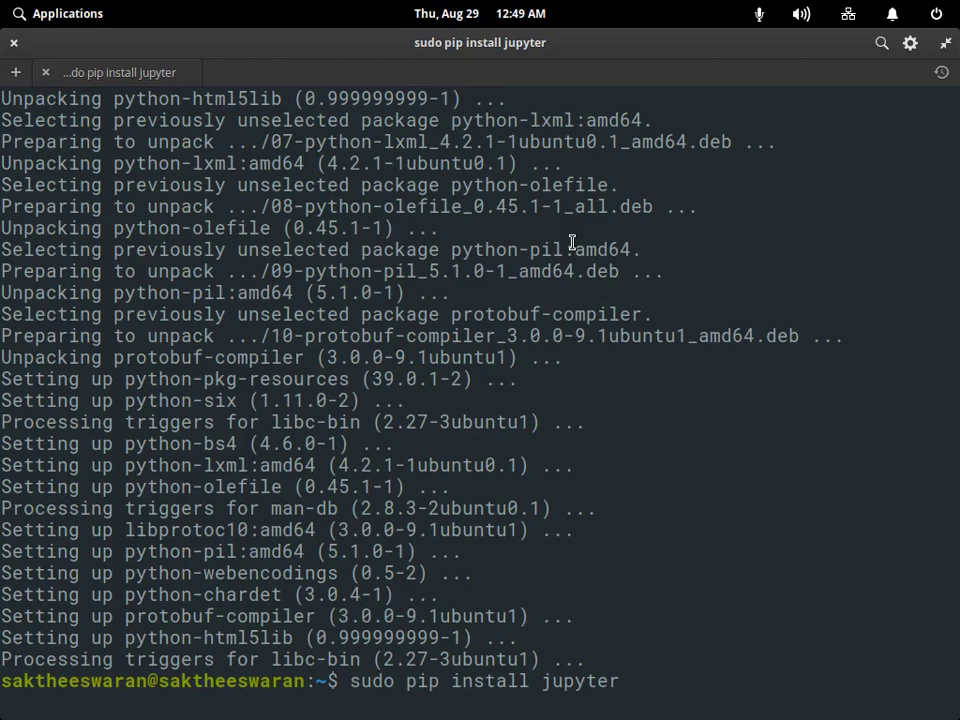
key(Return)
Type 'sudo pip install matplotlib' at the terminal prompt.
right_click(572, 242)
click(591, 594)
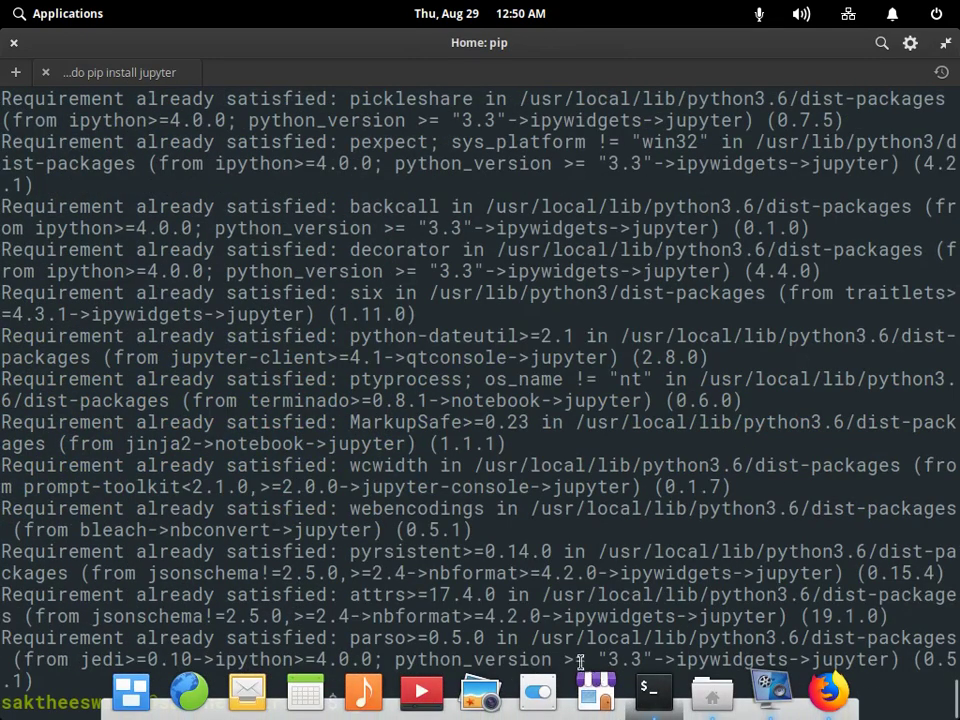
scroll(440, 560, up, 15)
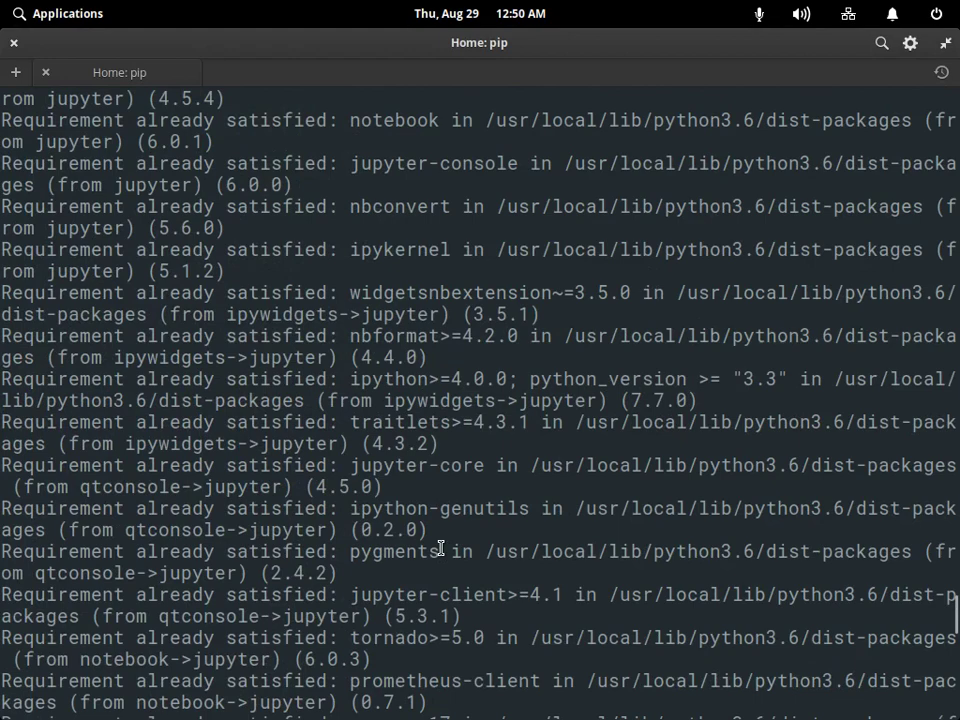
scroll(440, 549, down, 15)
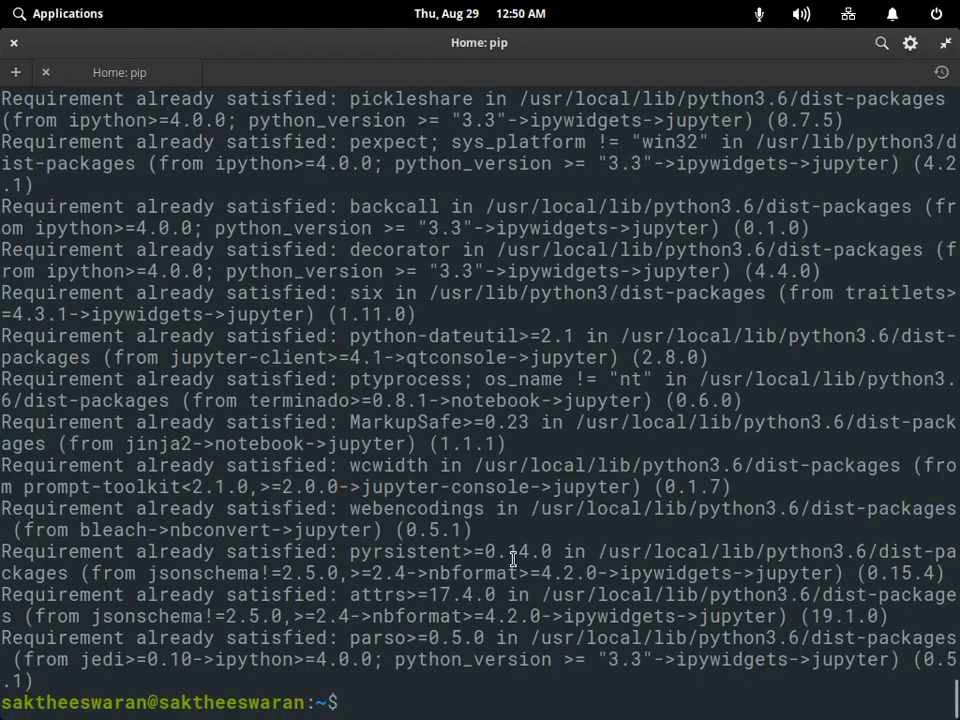
text(sudo )
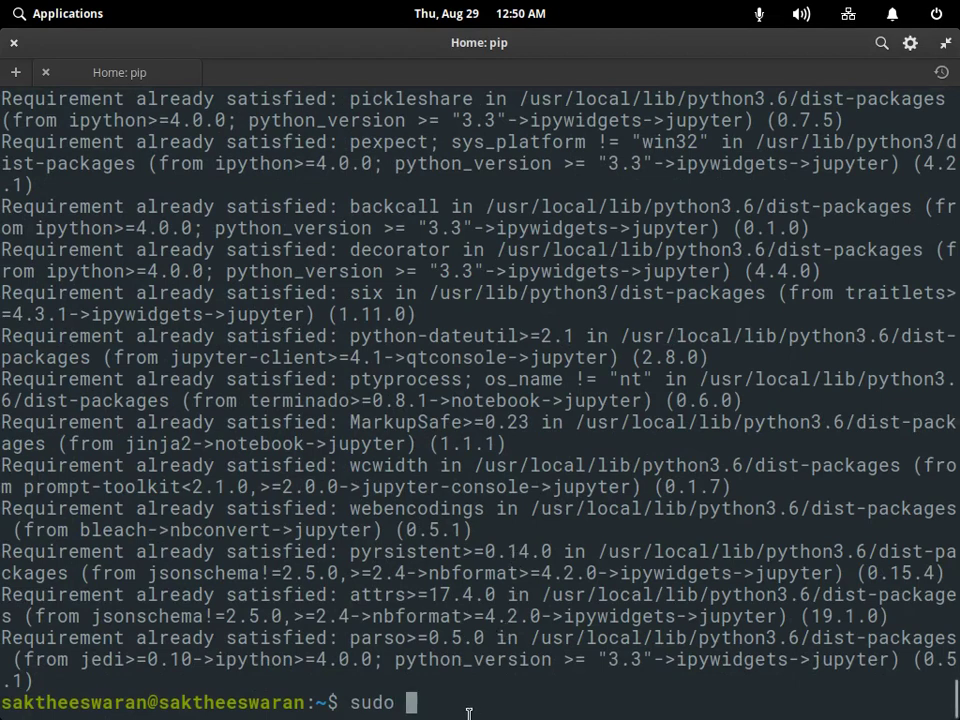
text(pip install matplotlib)
Run sudo pip install matplotlib, finding 3.1.1 installed, and check the article's git clone line.
key(Return)
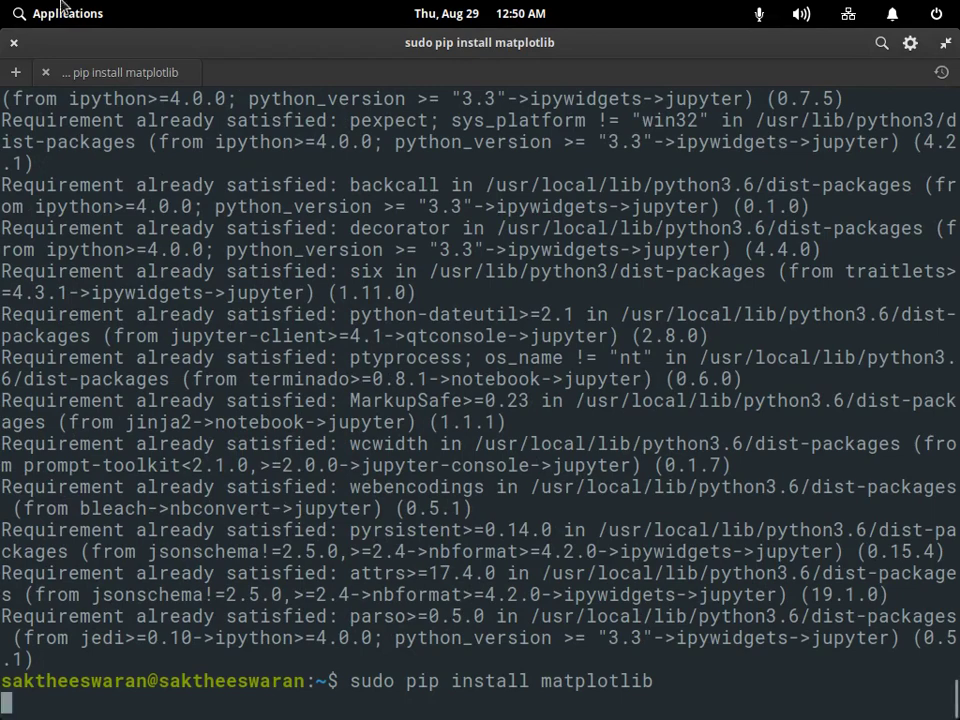
click(828, 690)
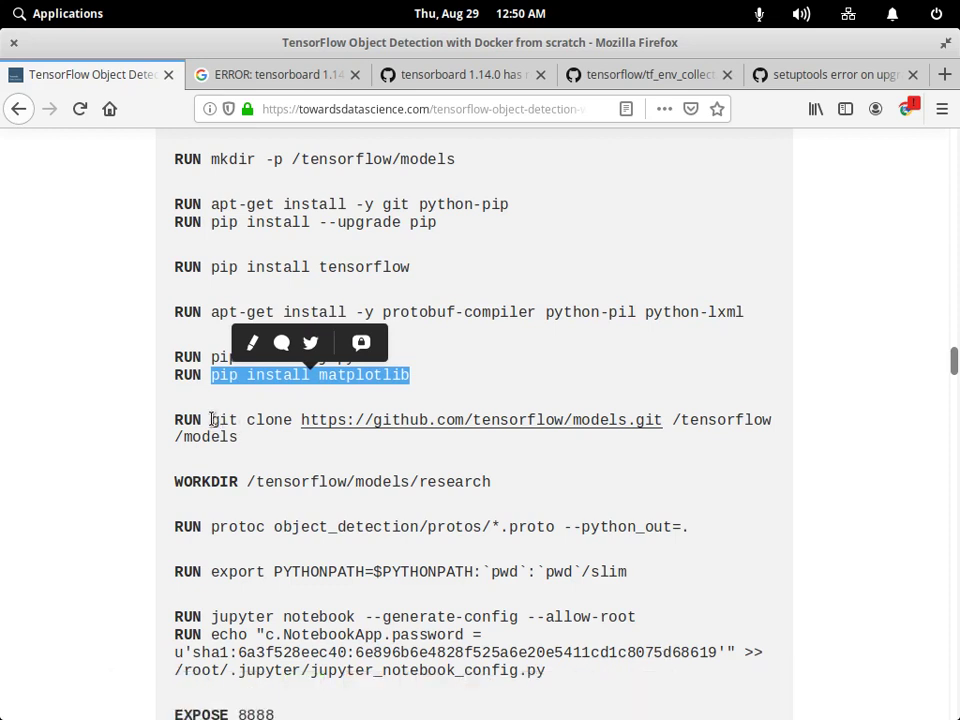
drag(211, 420, 245, 441)
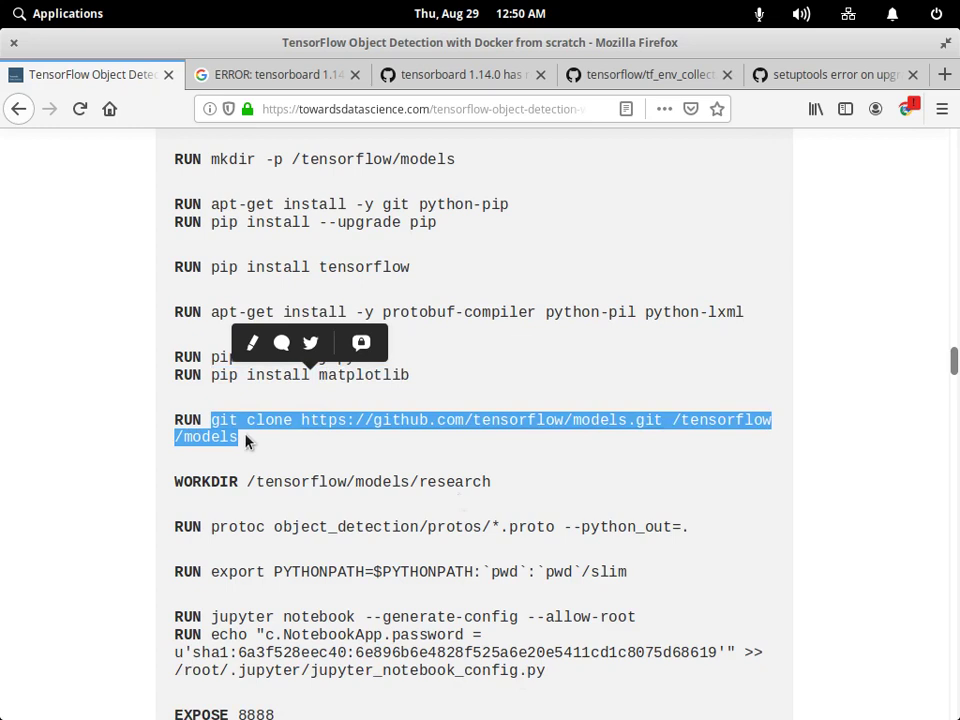
click(245, 441)
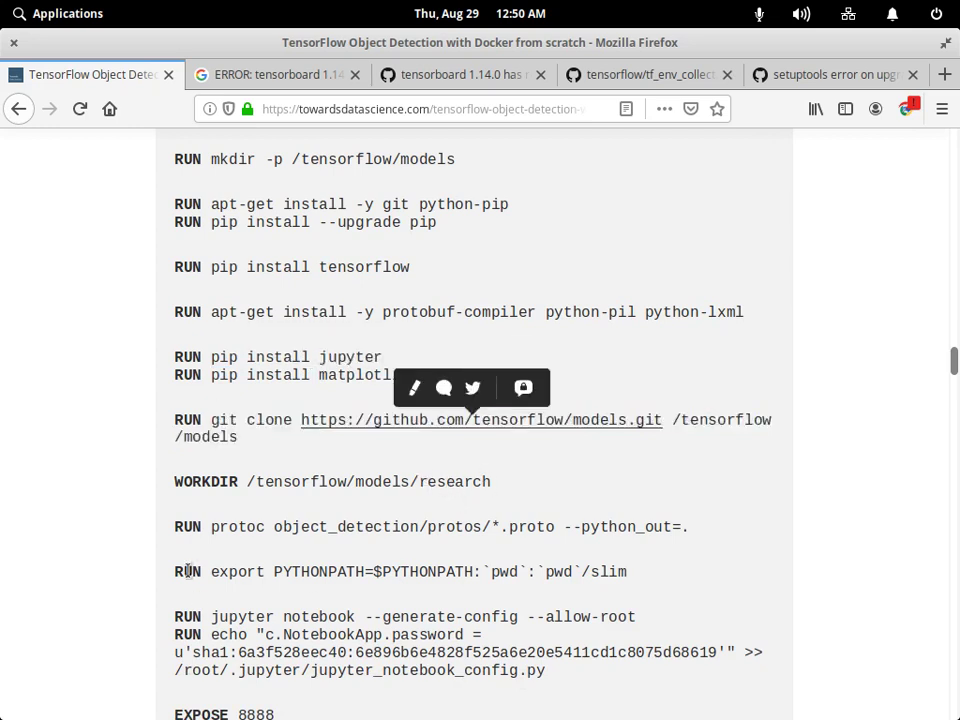
Return to the terminal and recall the previous sudo pip install command.
click(655, 690)
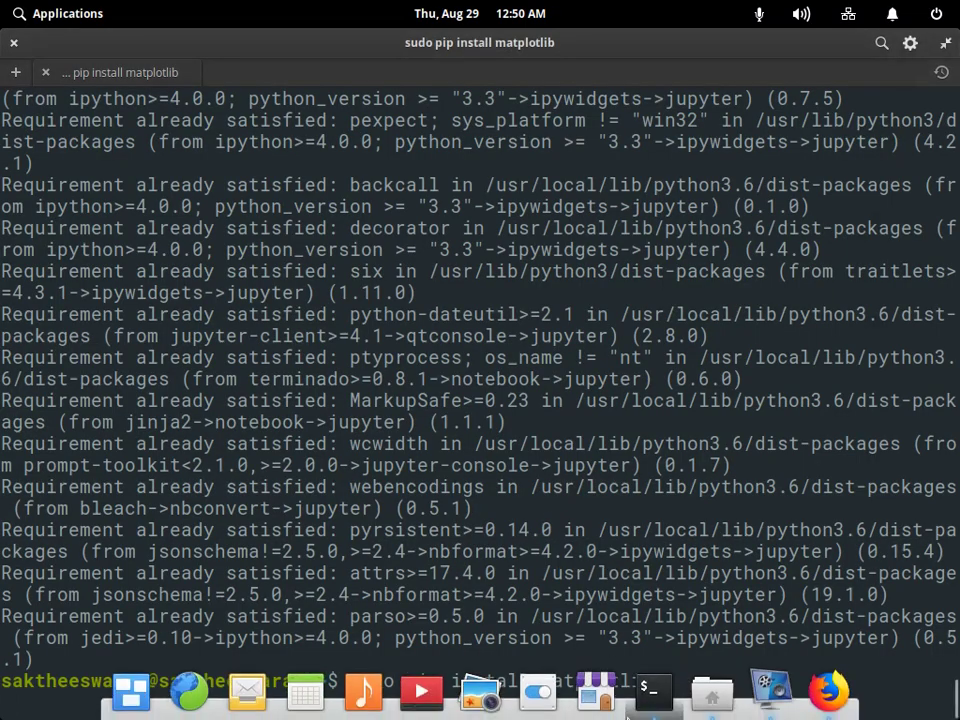
click(770, 690)
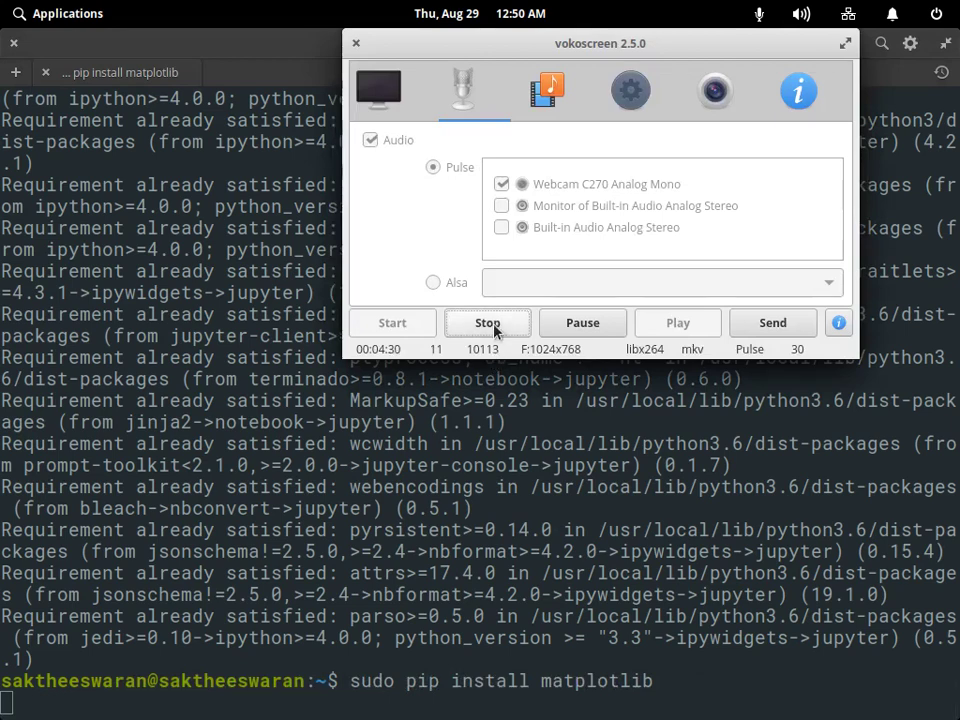
click(494, 331)
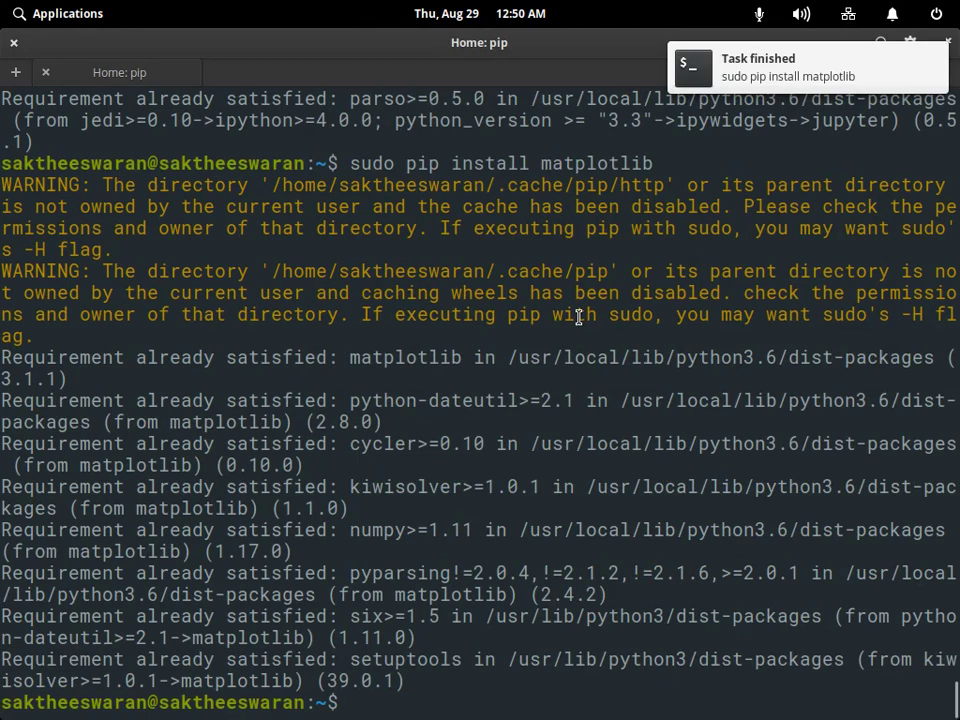
key(Up)
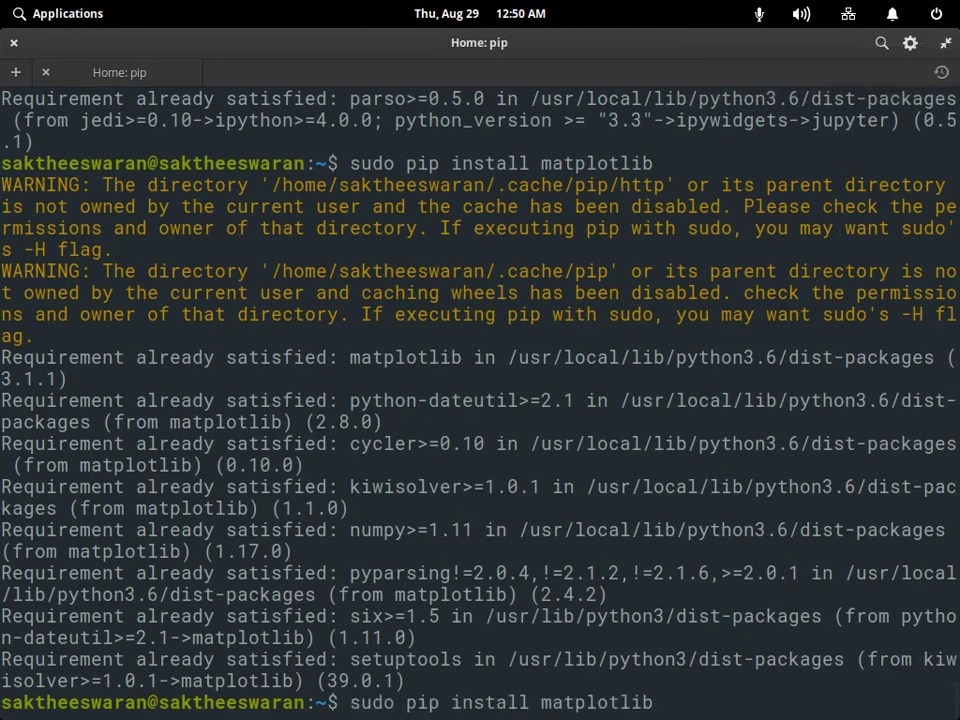
Change the recalled command to 'sudo pip install numpy' and run it.
key(BackSpace)
key(BackSpace)
key(BackSpace)
key(BackSpace)
key(BackSpace)
key(BackSpace)
key(BackSpace)
key(BackSpace)
key(BackSpace)
key(BackSpace)
text(n)
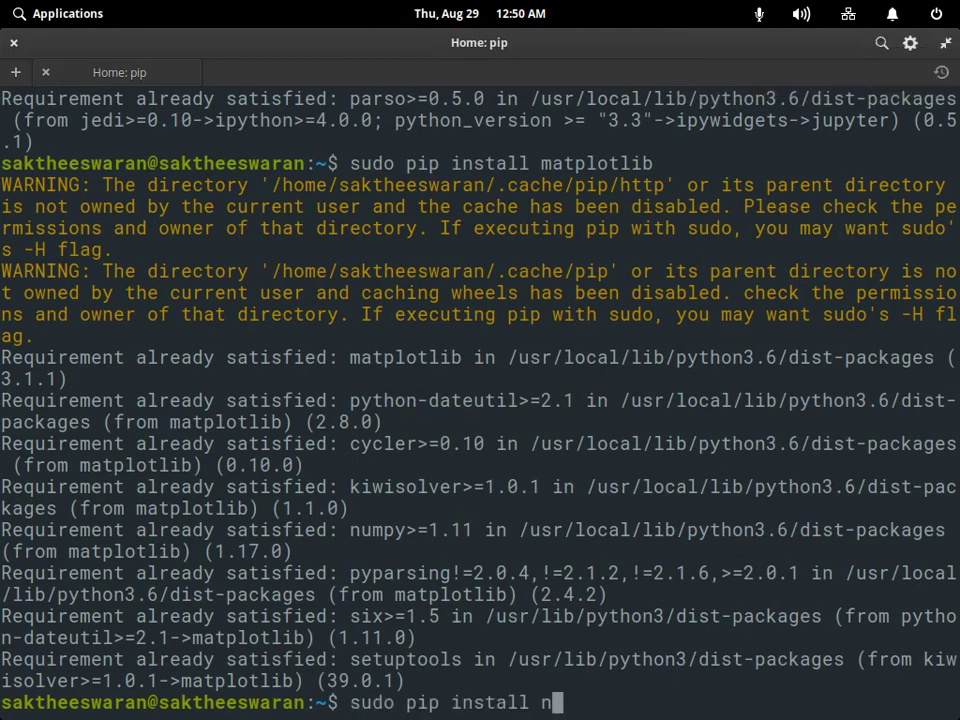
text(umpy)
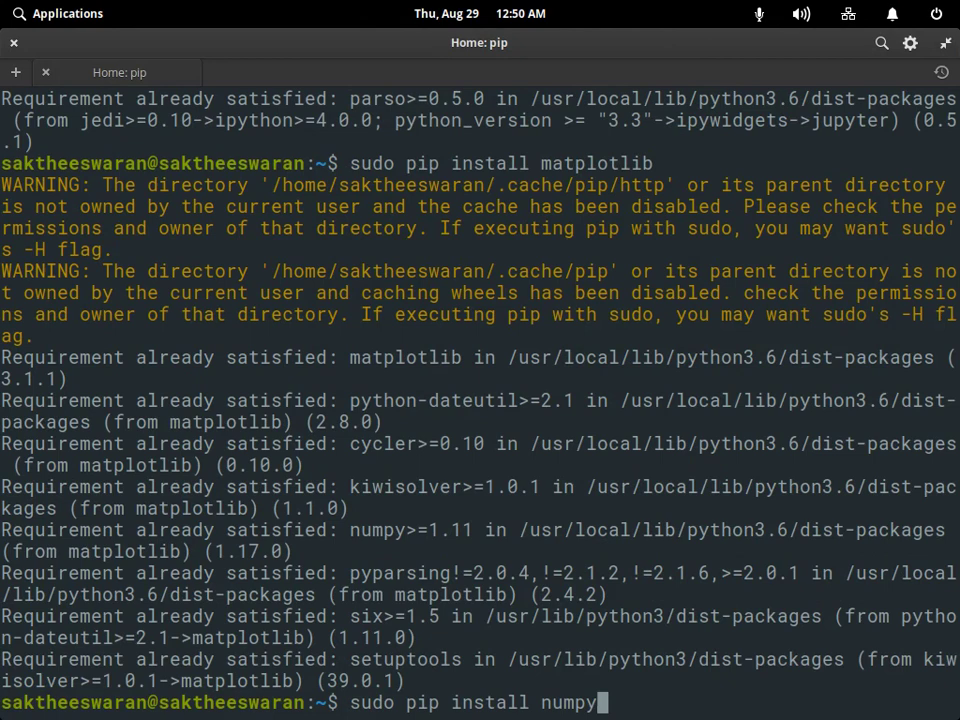
key(Return)
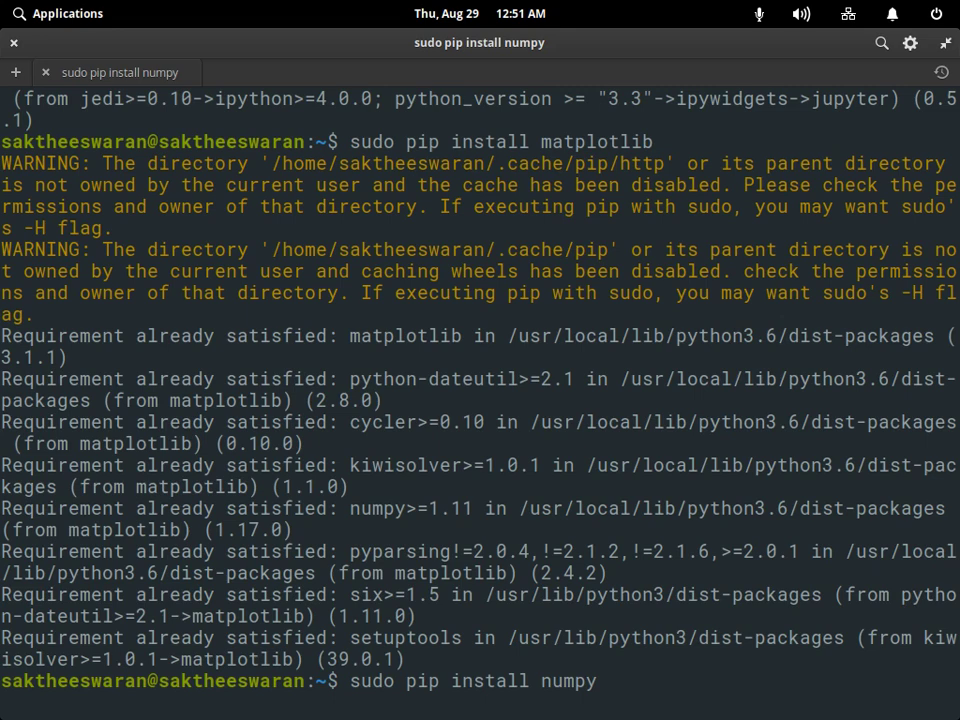
mouse_move(560, 715)
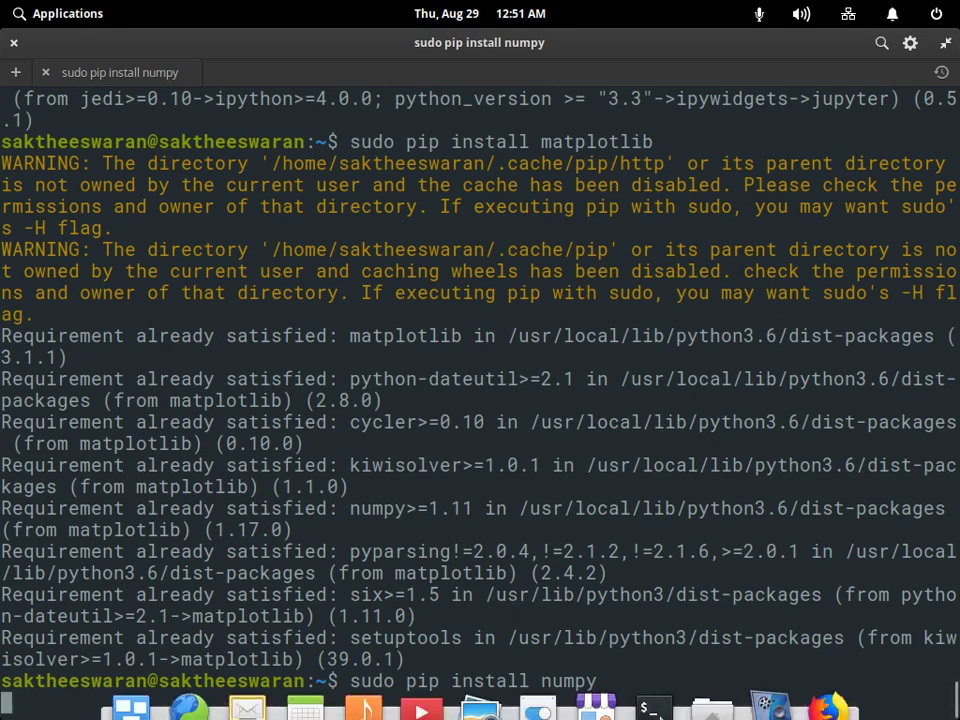
click(825, 700)
click(771, 690)
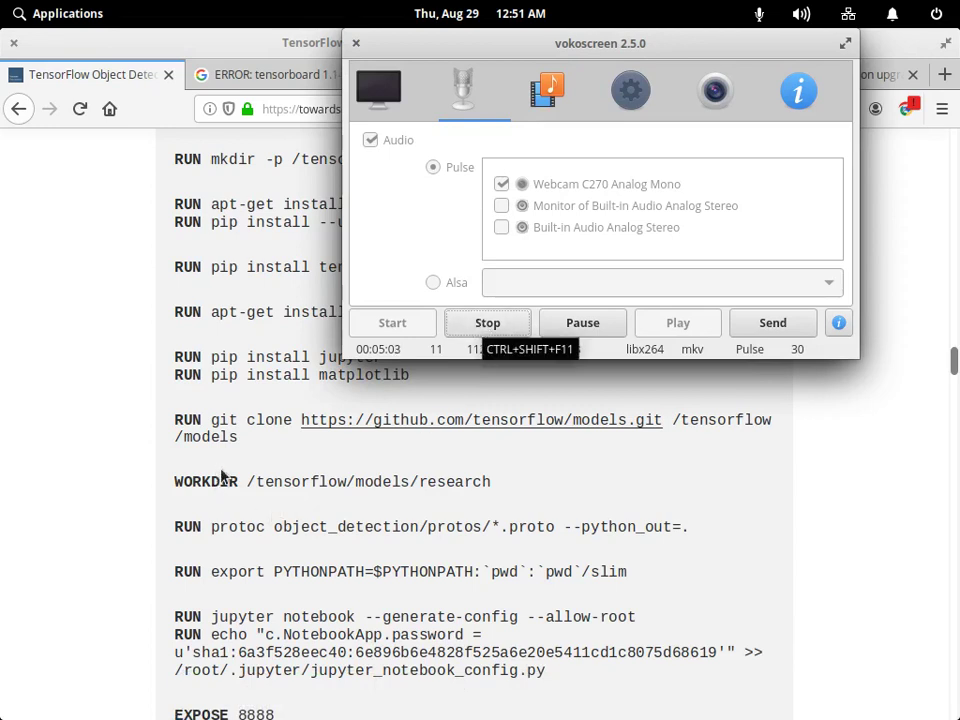
click(256, 434)
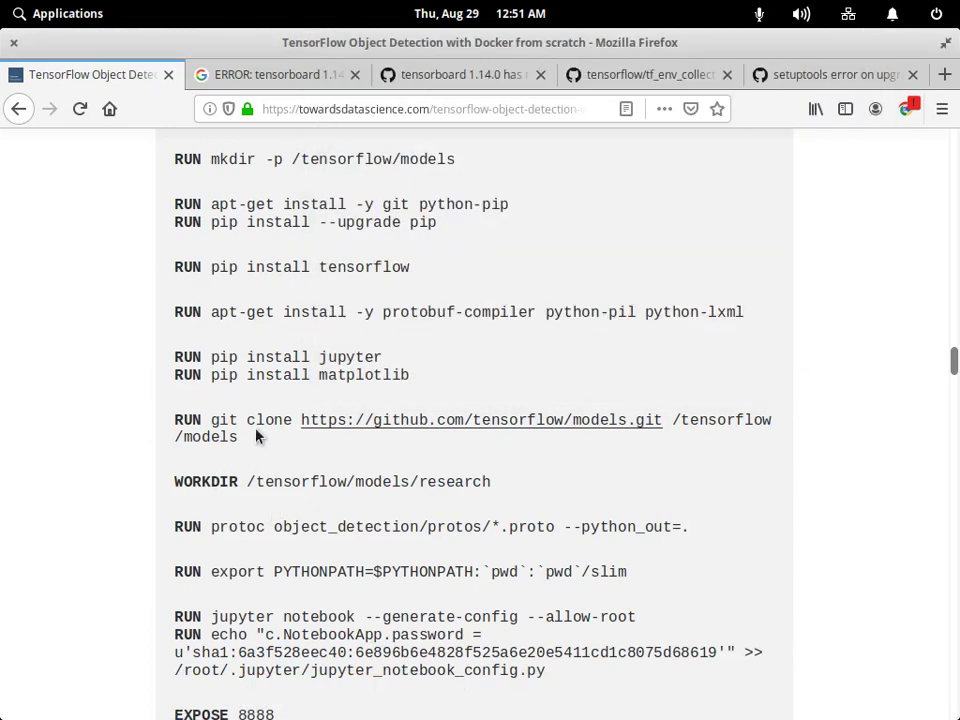
mouse_move(203, 421)
mouse_down()
mouse_move(716, 420)
mouse_move(693, 436)
mouse_up()
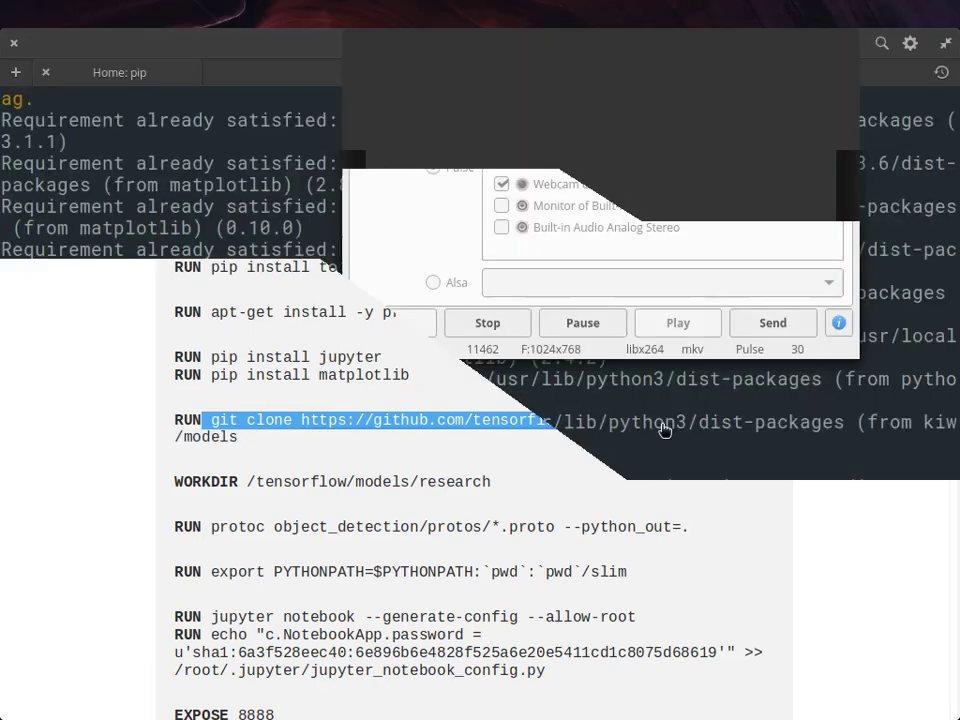
right_click(630, 420)
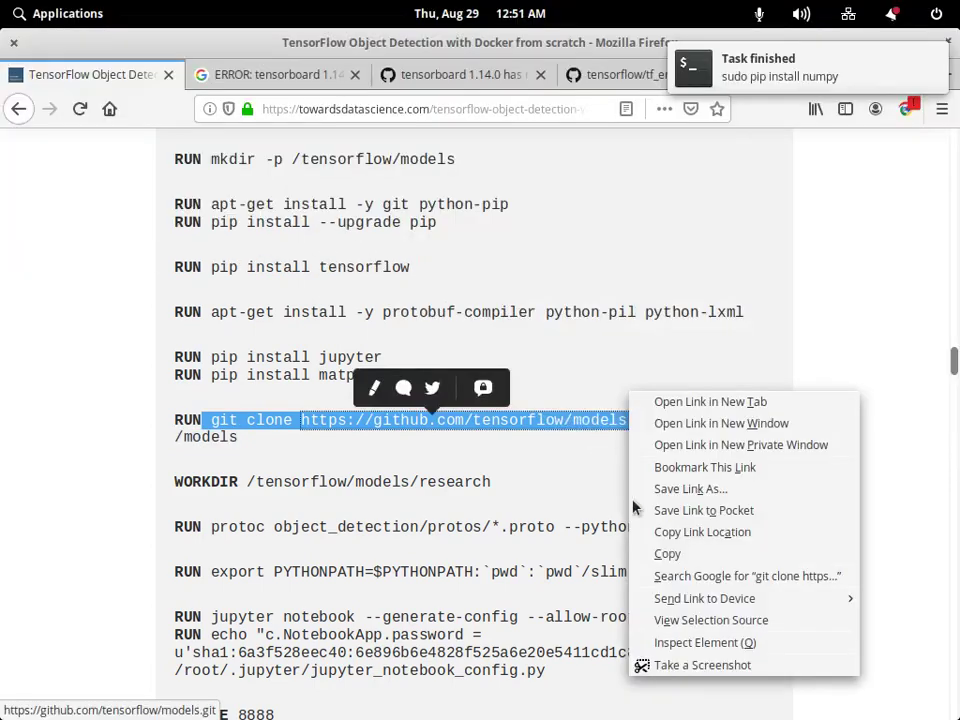
click(664, 556)
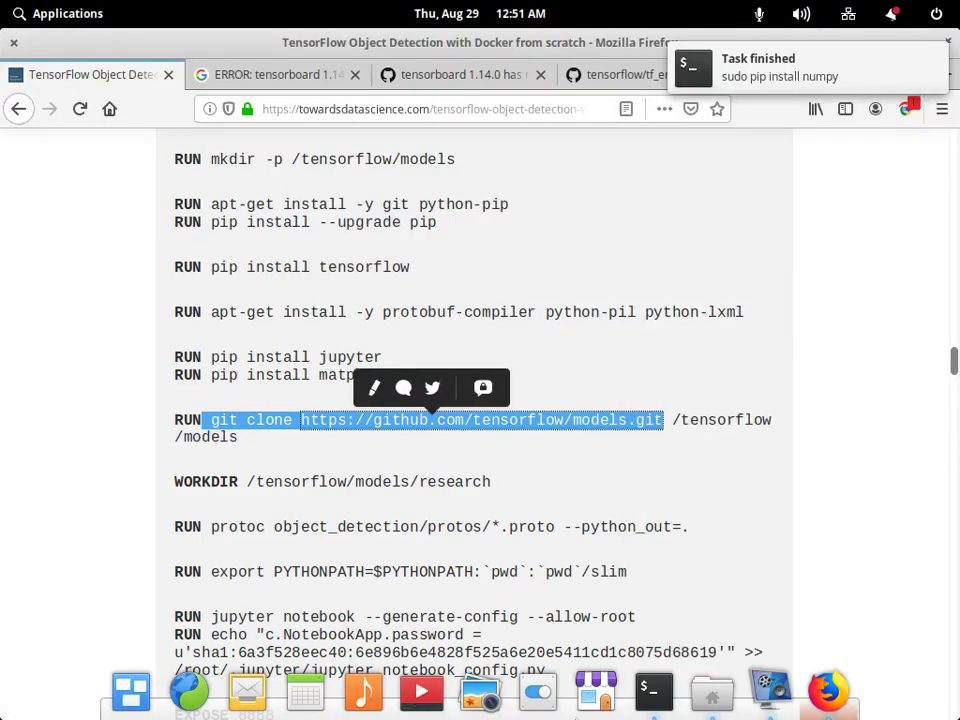
click(712, 690)
click(654, 690)
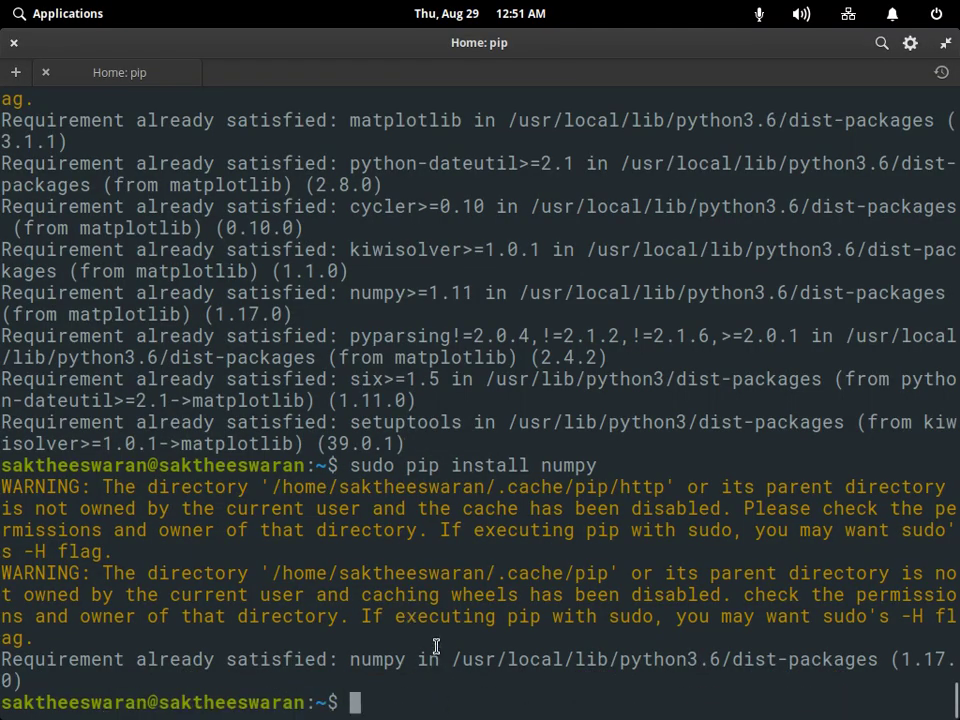
Move into ~/tensorflow and run the pasted git clone of the TensorFlow models repository.
text(c)
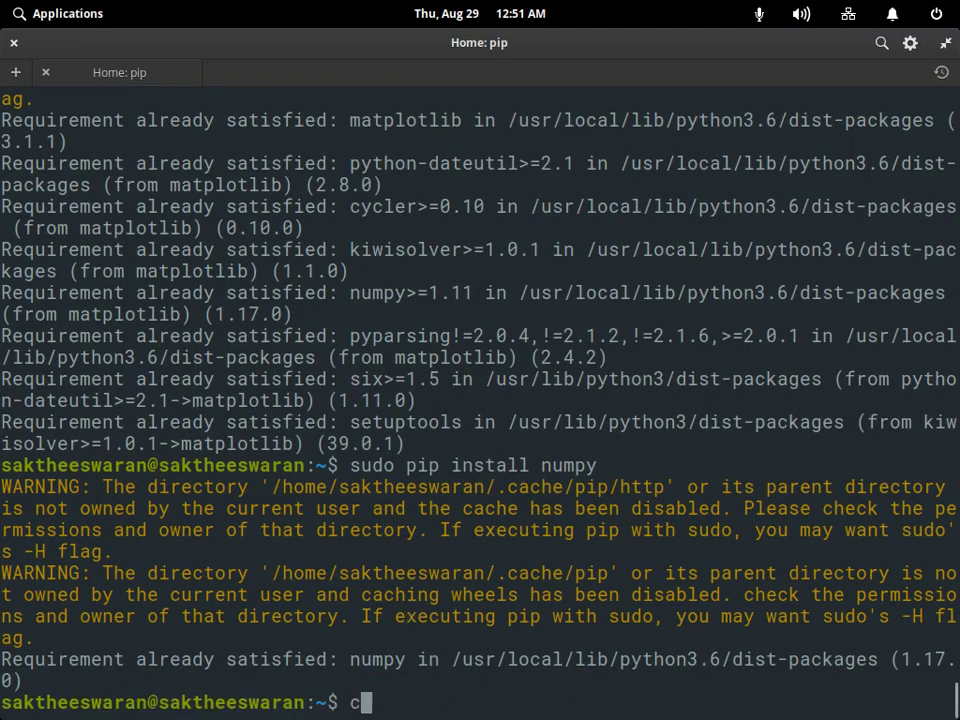
text(d ten)
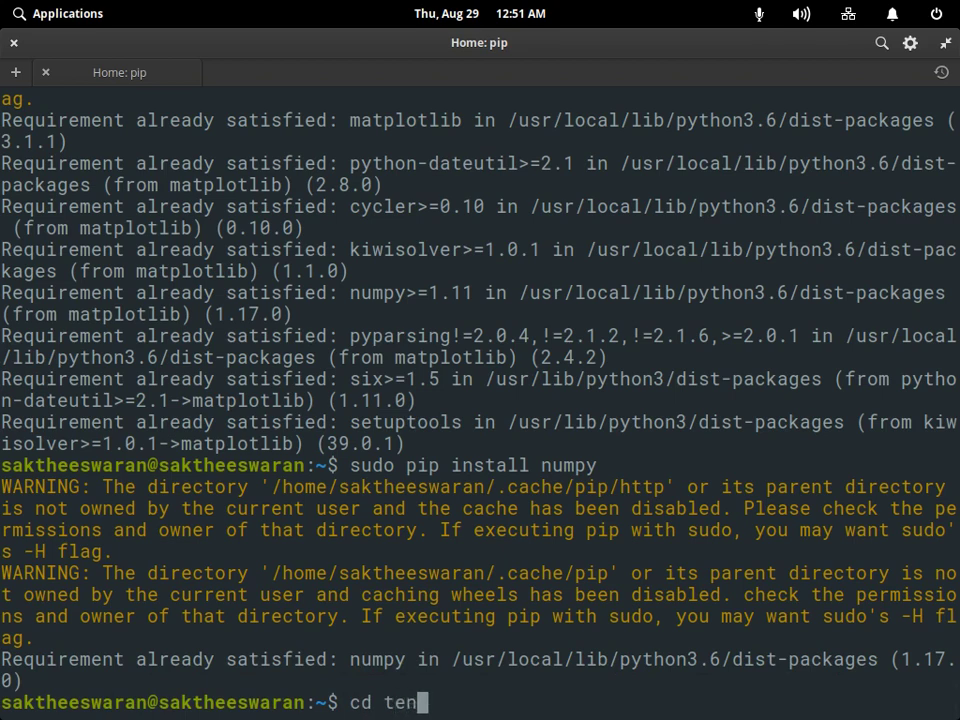
text(sorflo)
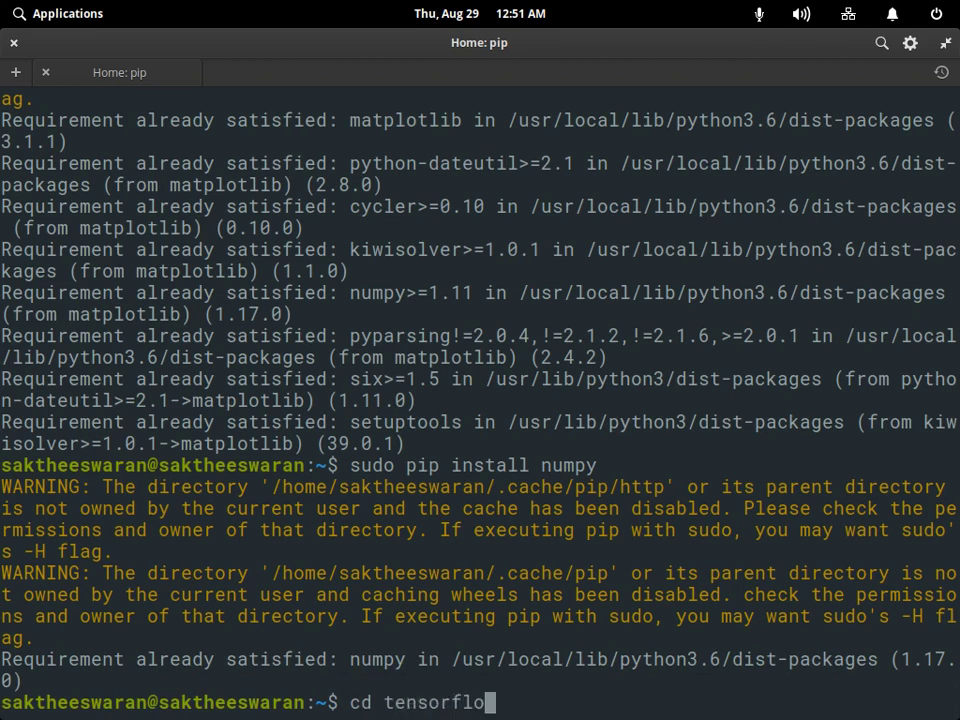
text(w)
key(Return)
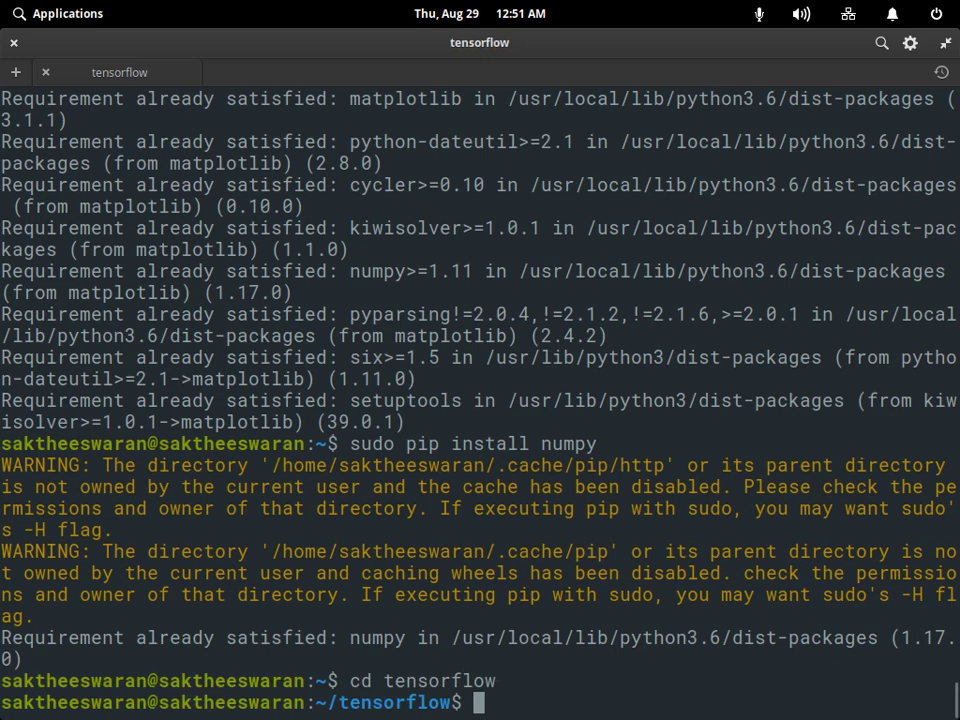
right_click(516, 681)
click(583, 574)
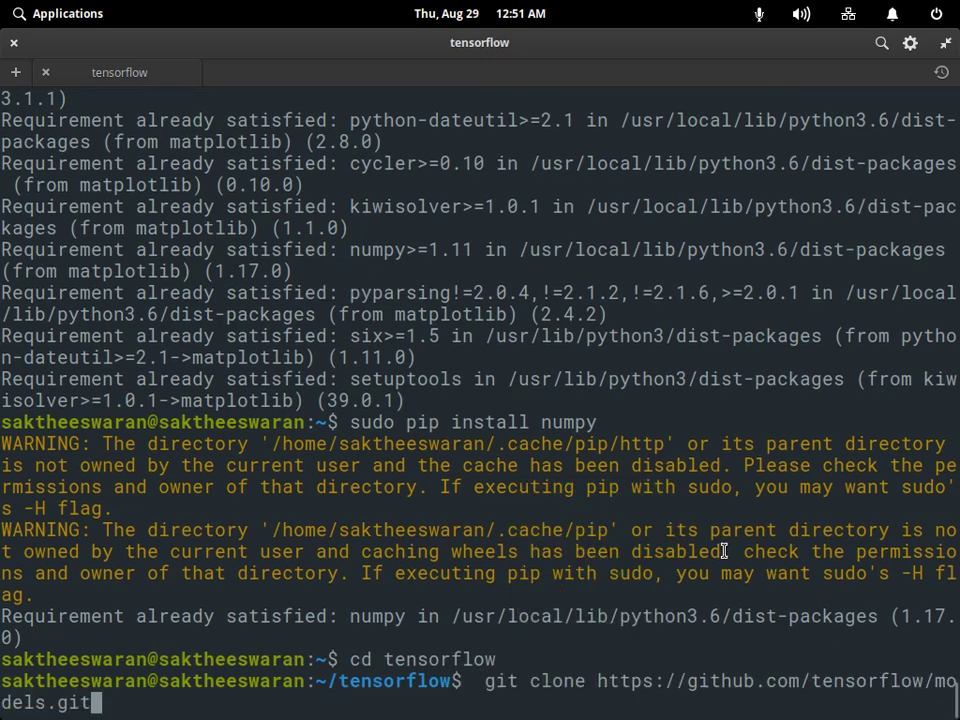
key(Return)
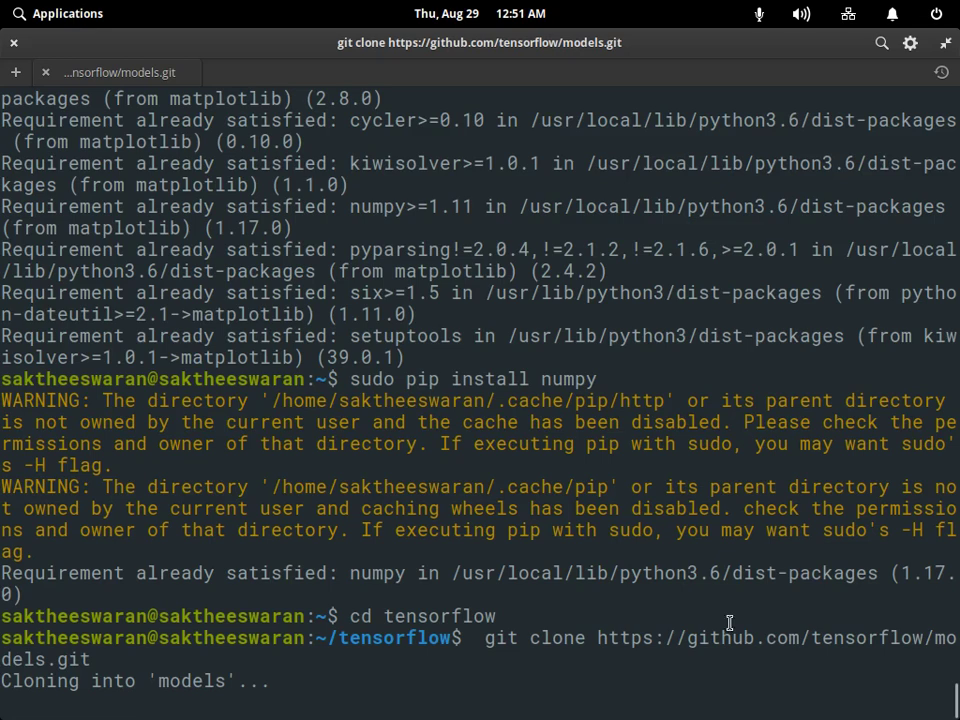
Stop the current vokoscreen recording and start a new one.
click(770, 693)
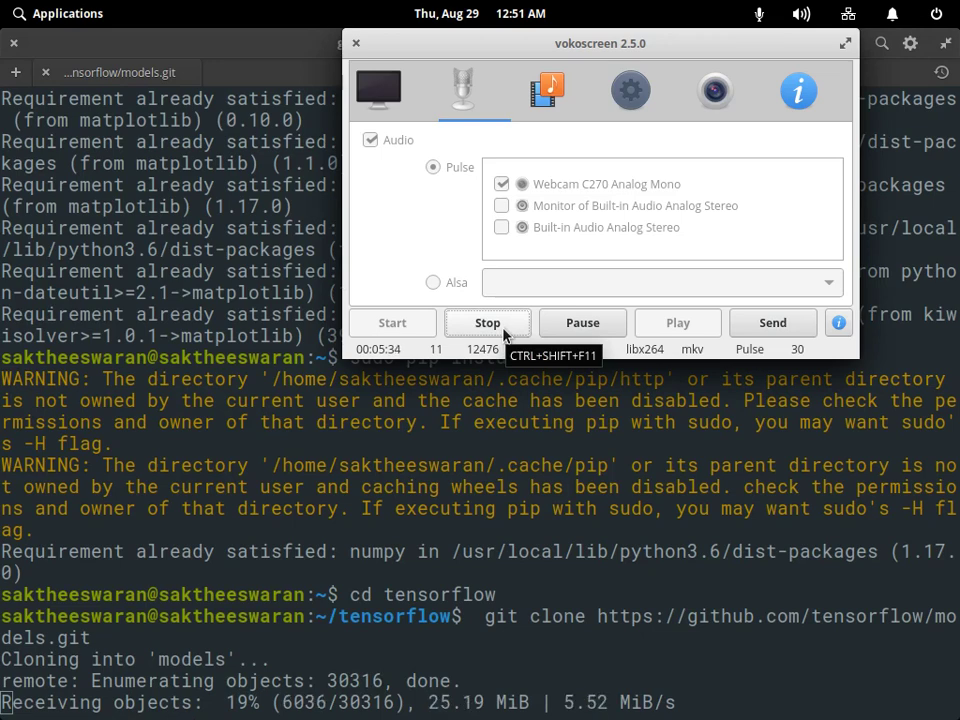
click(503, 333)
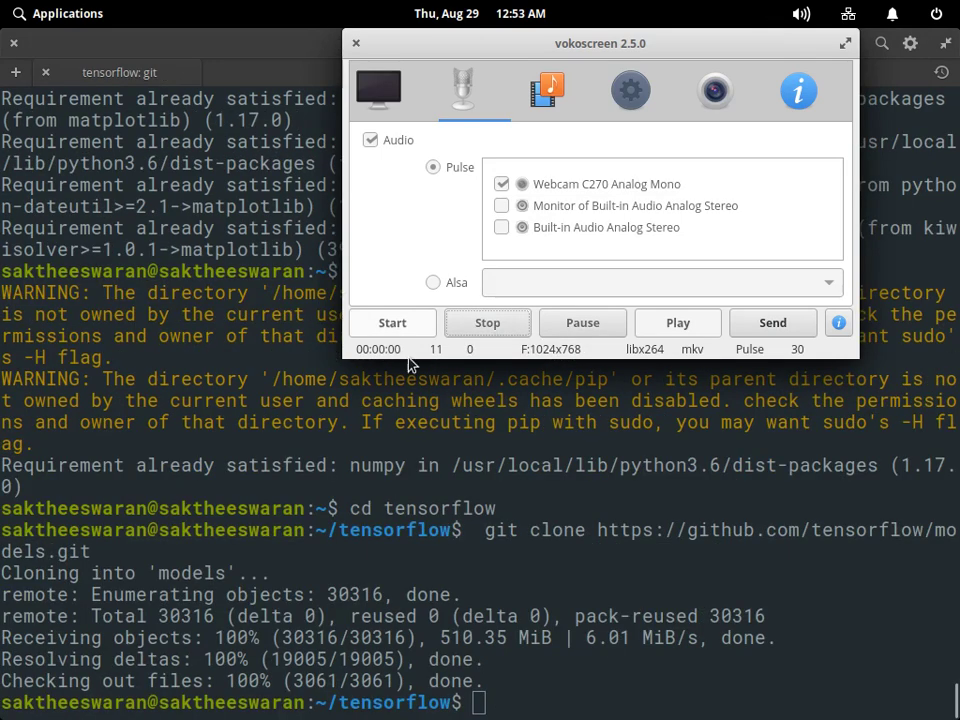
key(ctrl+shift+F10)
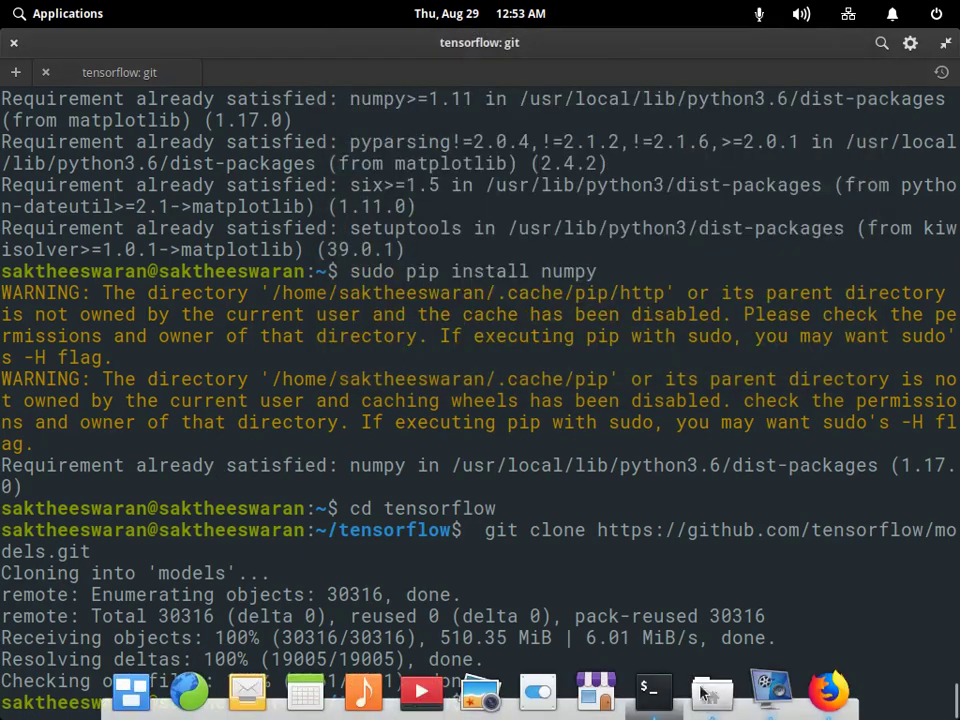
Browse in Files to Home > tensorflow > models and open the folder's context menu.
click(697, 688)
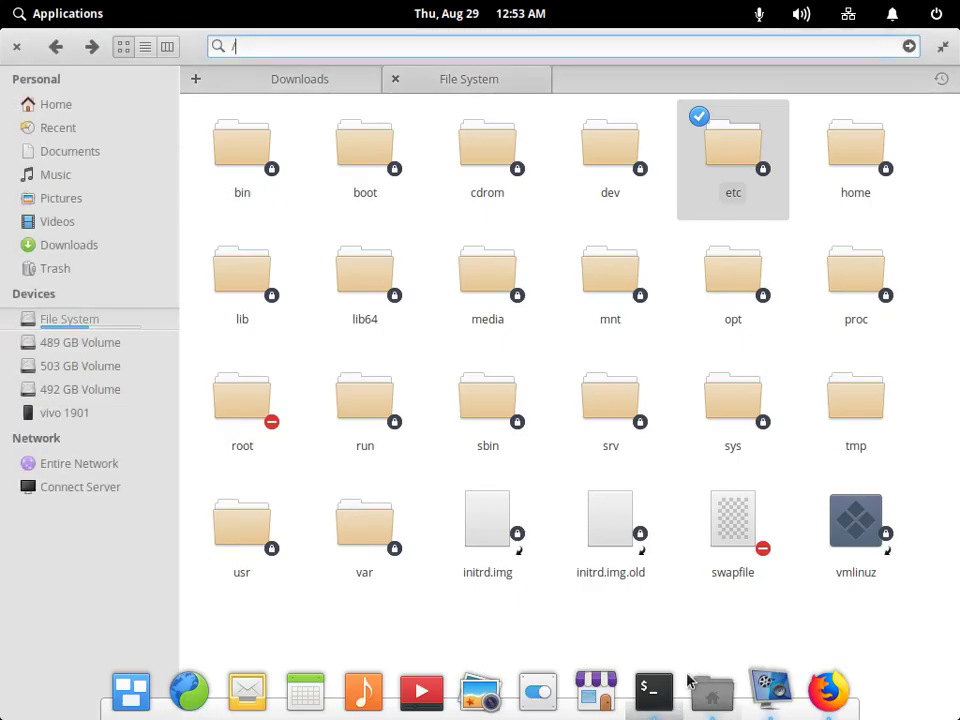
key(alt+Home)
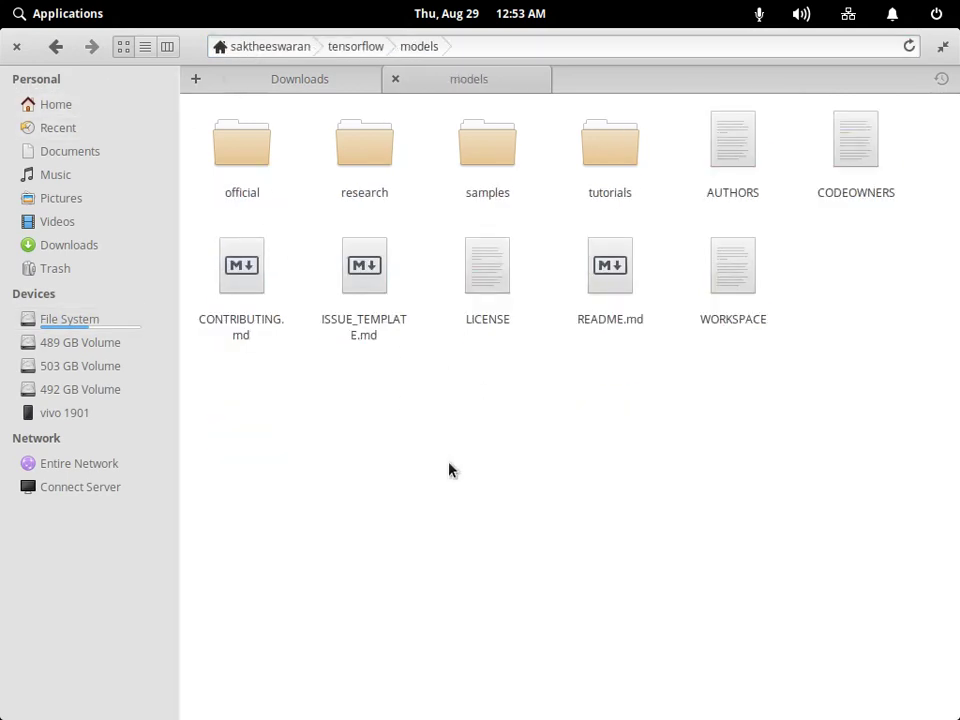
key(alt+Tab)
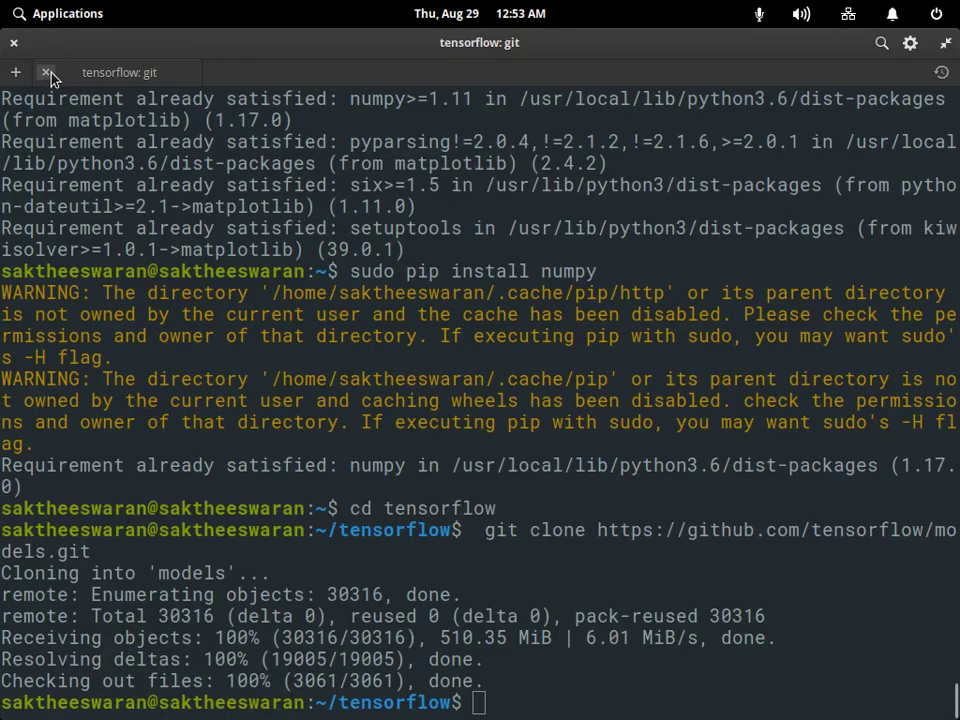
click(46, 73)
right_click(540, 514)
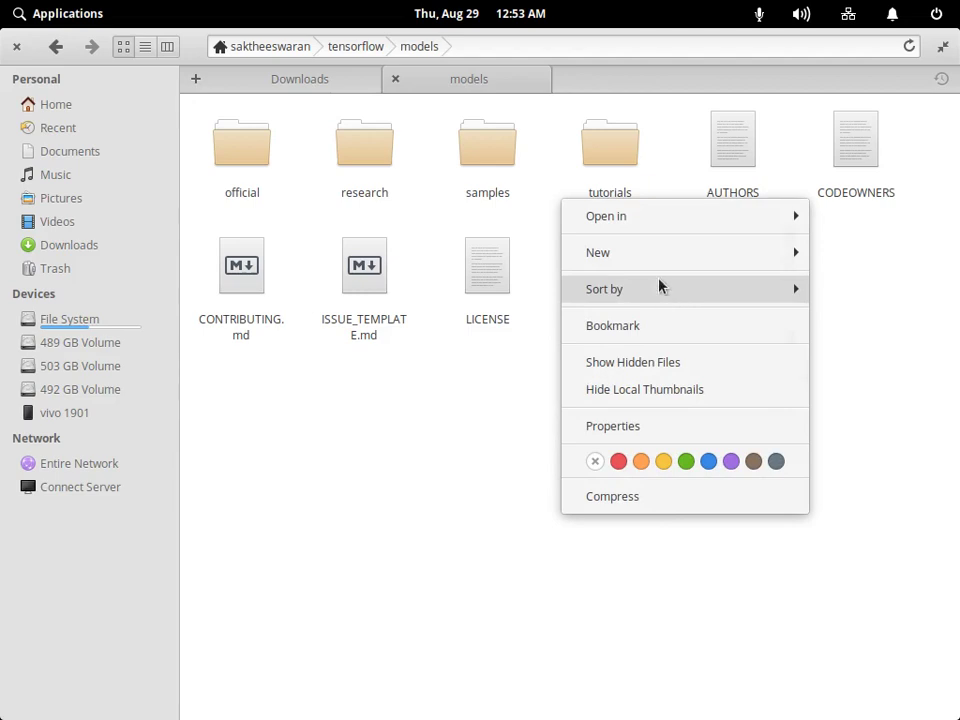
Open a terminal in the models folder via Open in Terminal, then cd into research.
mouse_move(690, 216)
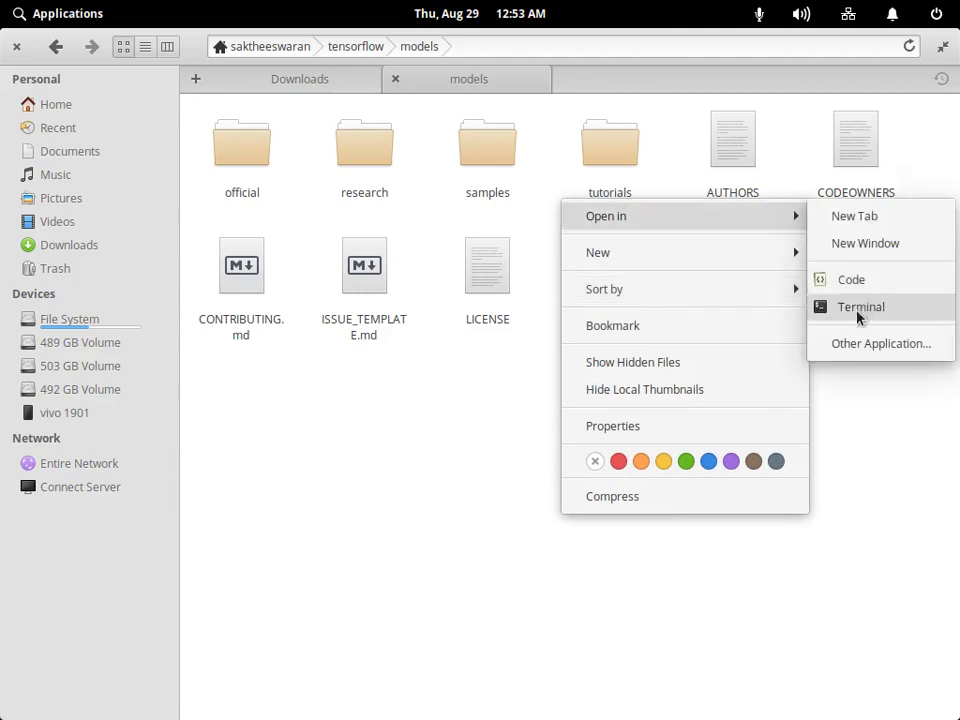
click(858, 316)
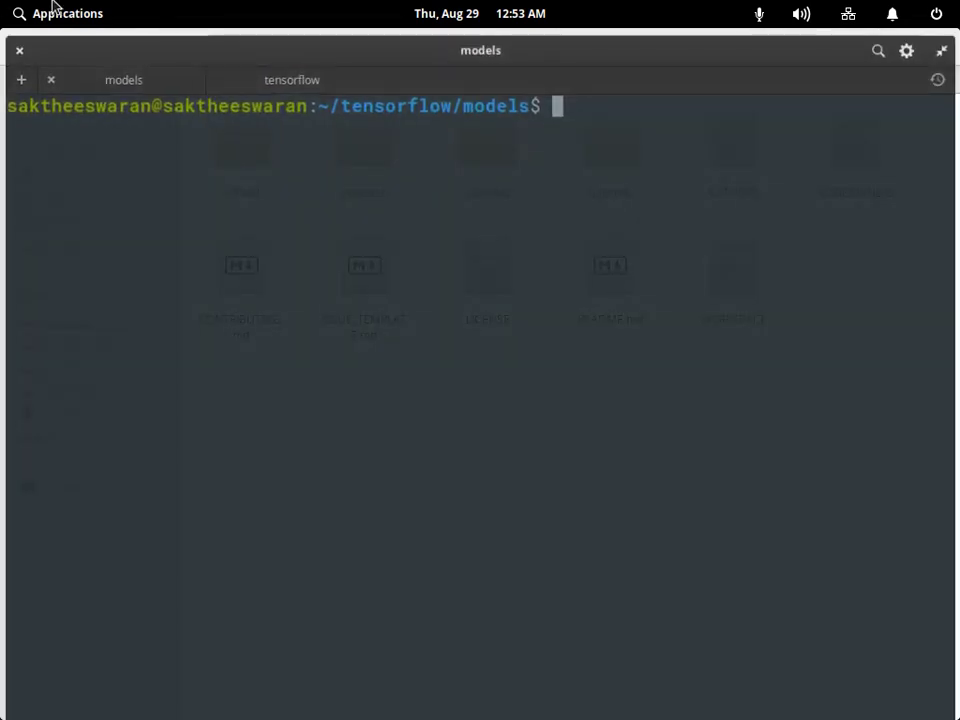
click(825, 699)
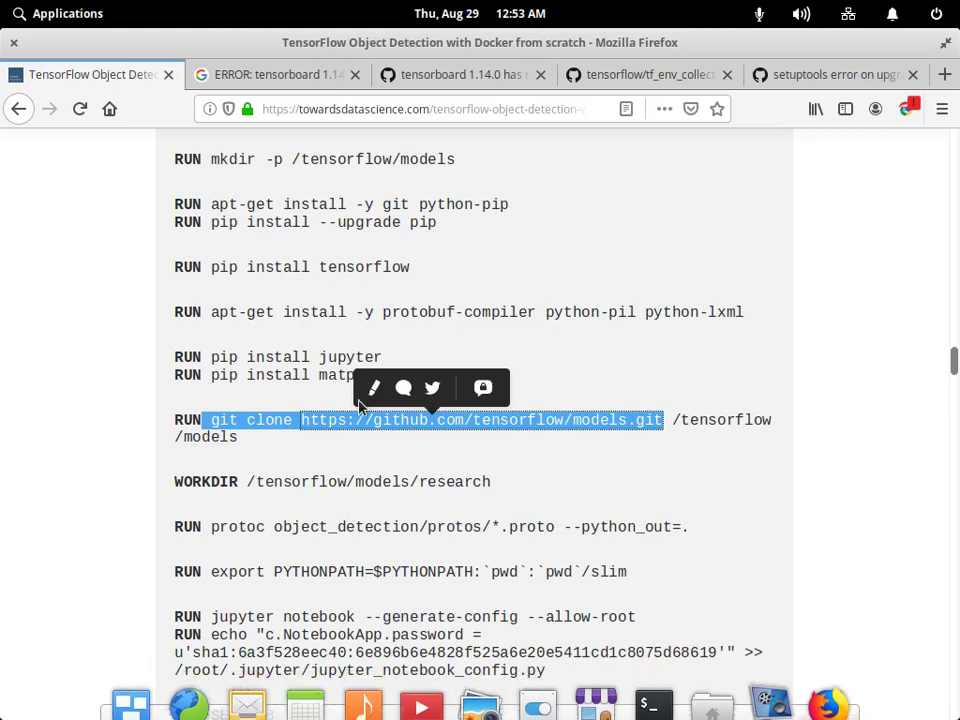
click(305, 545)
mouse_move(714, 700)
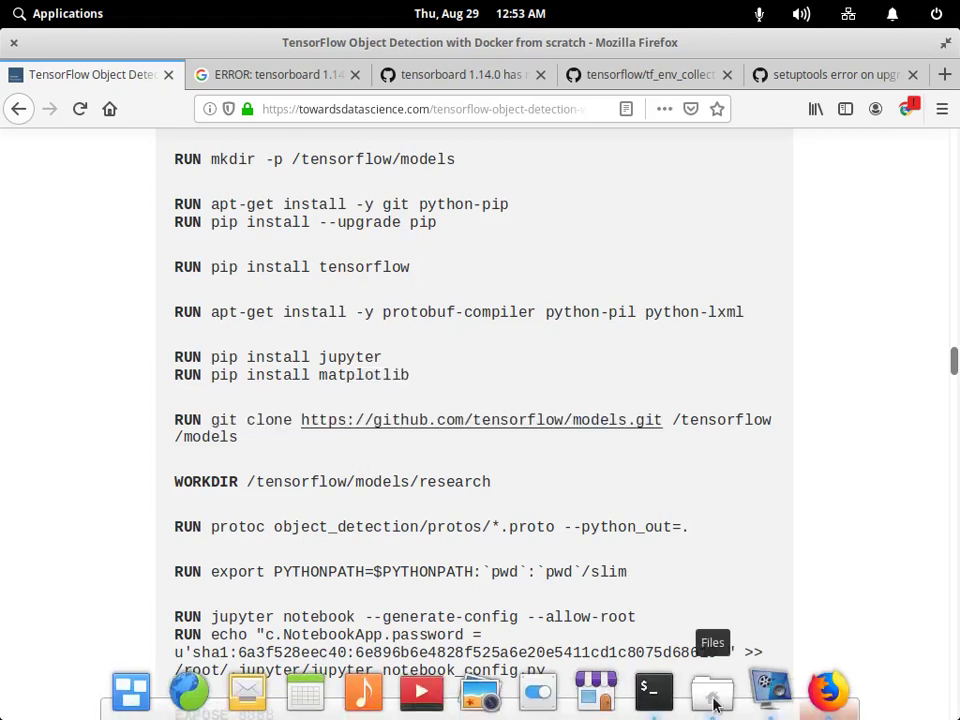
key(alt+Tab)
text(cd)
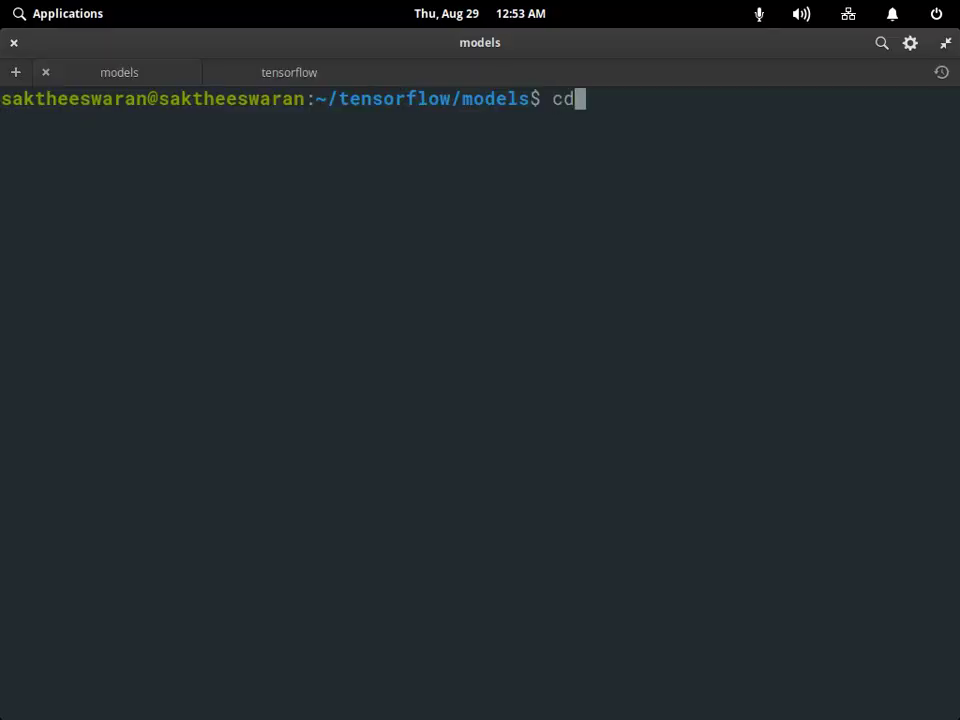
text( researc)
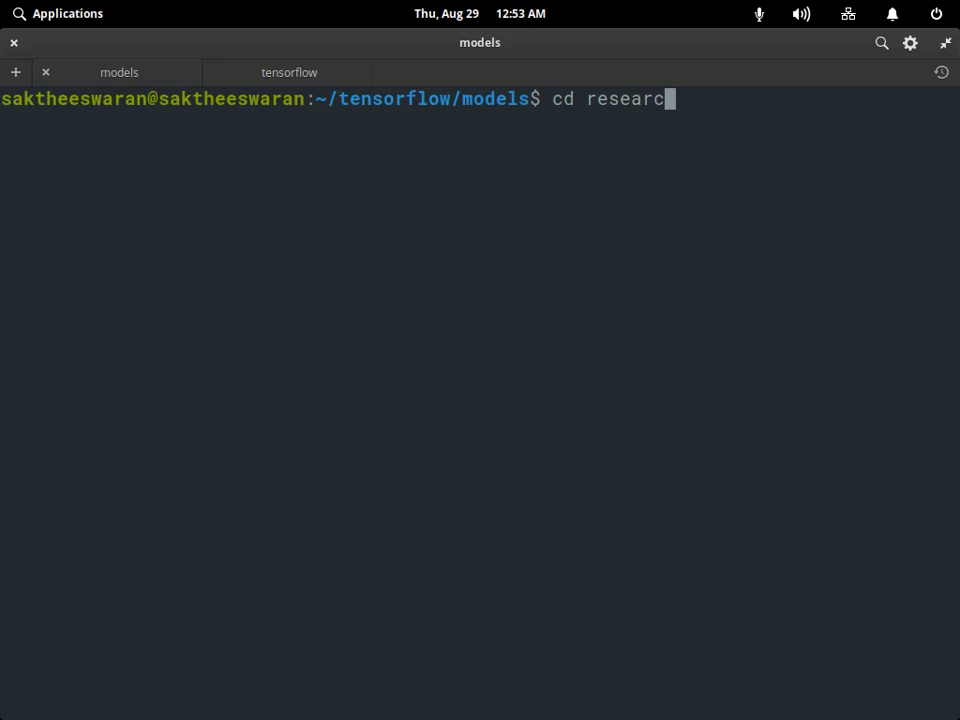
text(h)
key(Return)
mouse_move(872, 656)
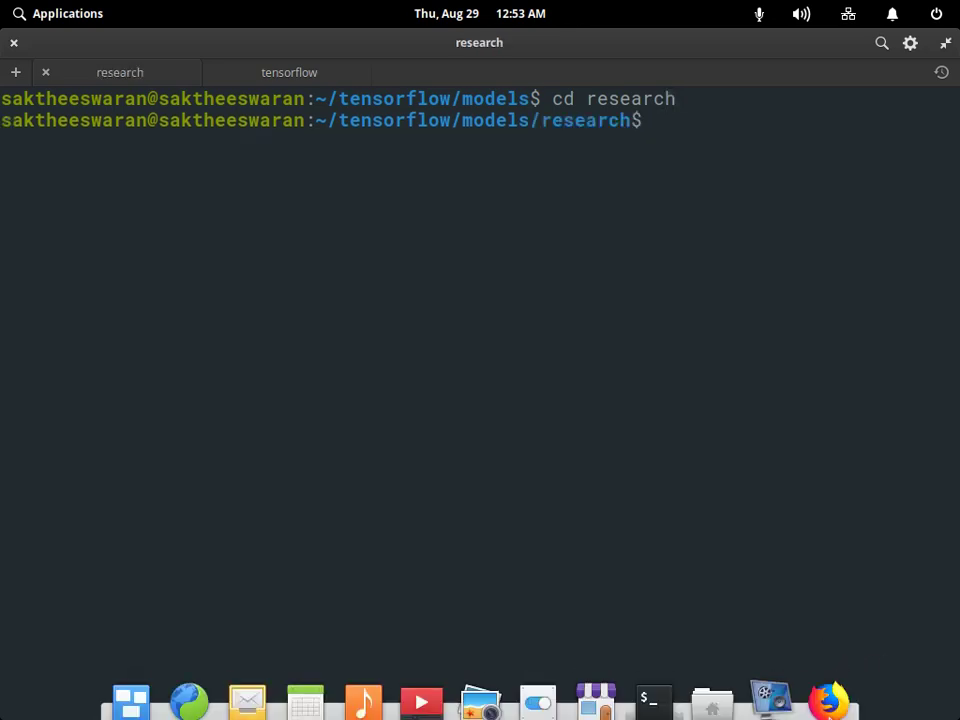
Copy 'protoc object_detection/protos/*.proto --python_out=.' from the article and run it in research.
key(alt+Tab)
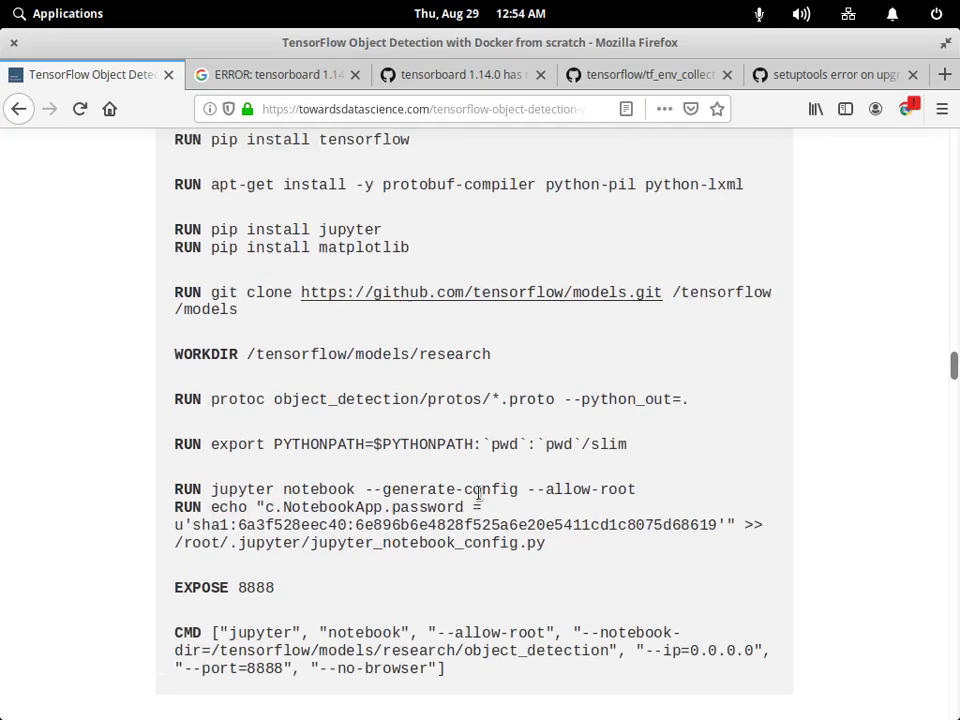
scroll(227, 388, down, 1)
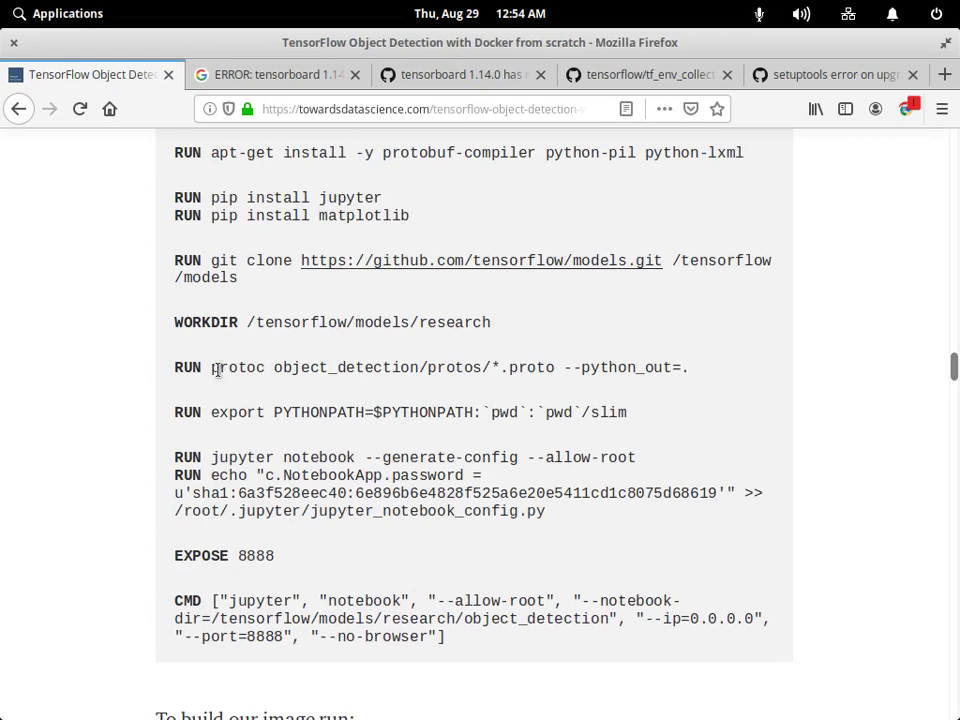
drag(211, 367, 688, 367)
right_click(683, 338)
click(707, 345)
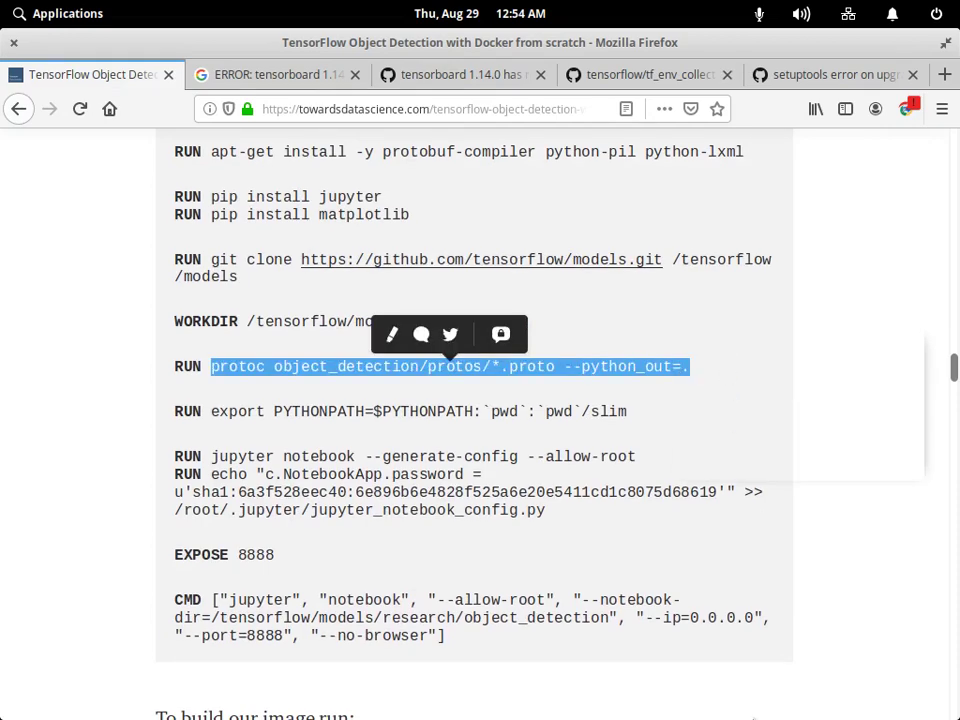
key(alt+Tab)
right_click(671, 135)
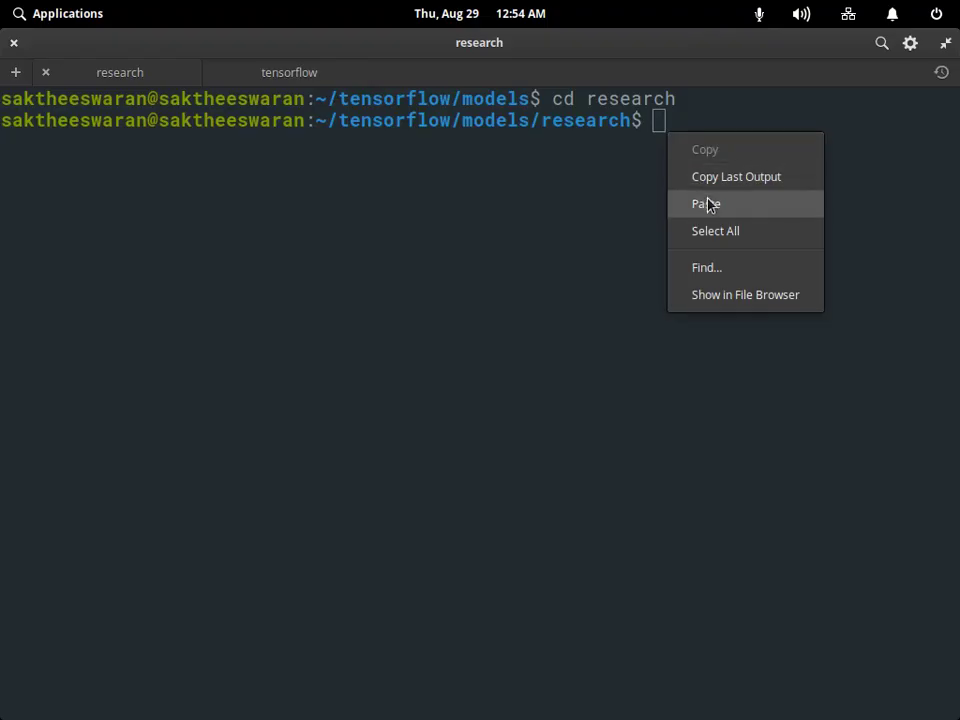
click(709, 204)
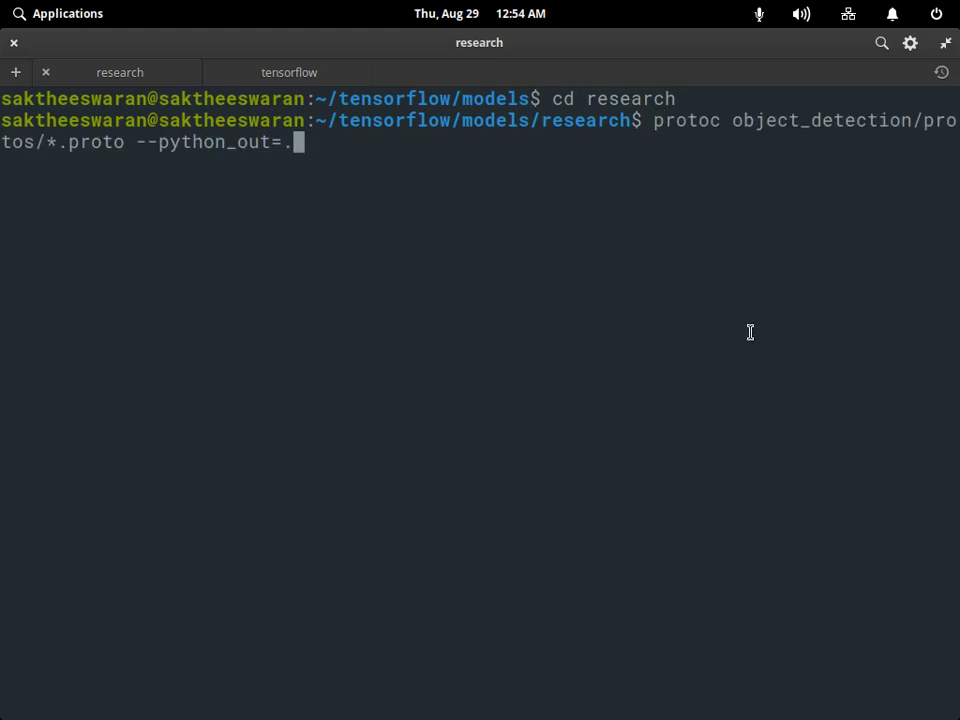
key(Return)
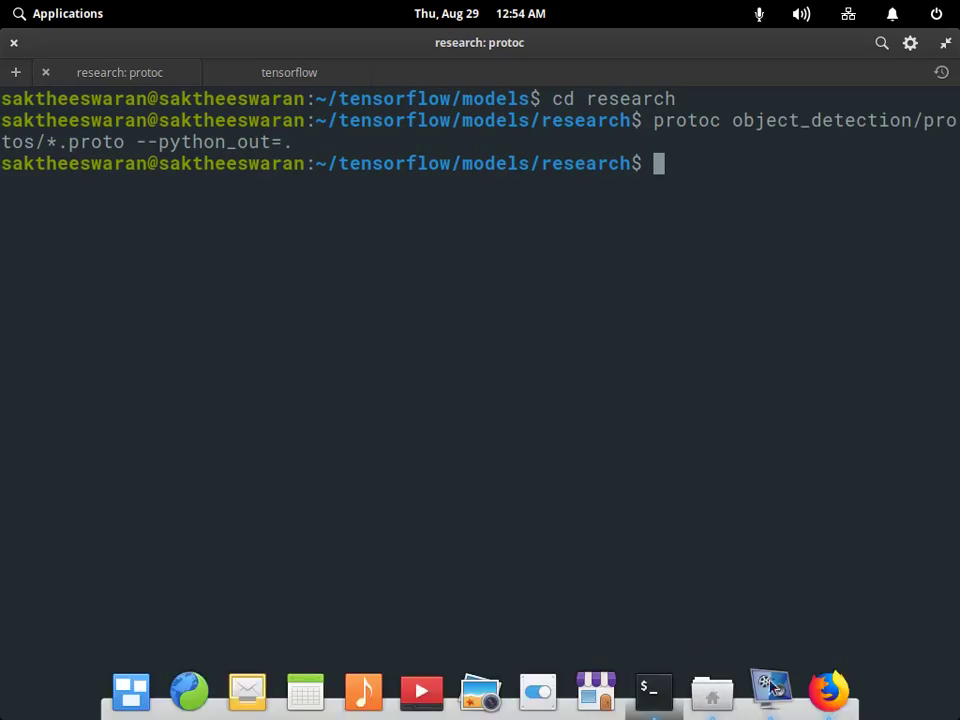
click(828, 690)
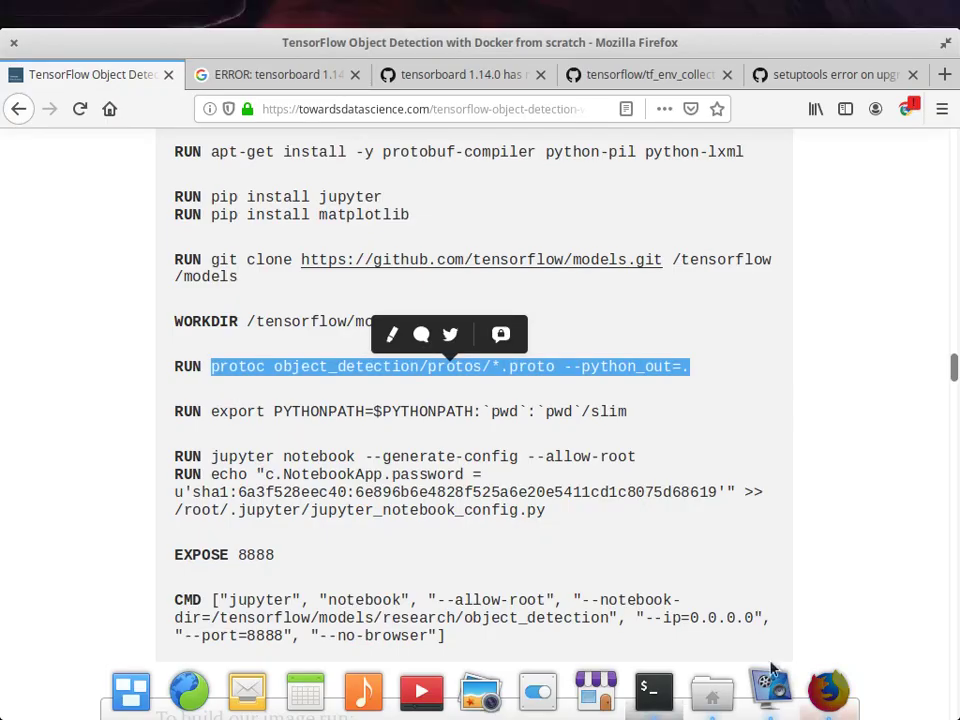
Open YouTube from a new tab's top sites and scroll through the channel's Videos page.
click(944, 74)
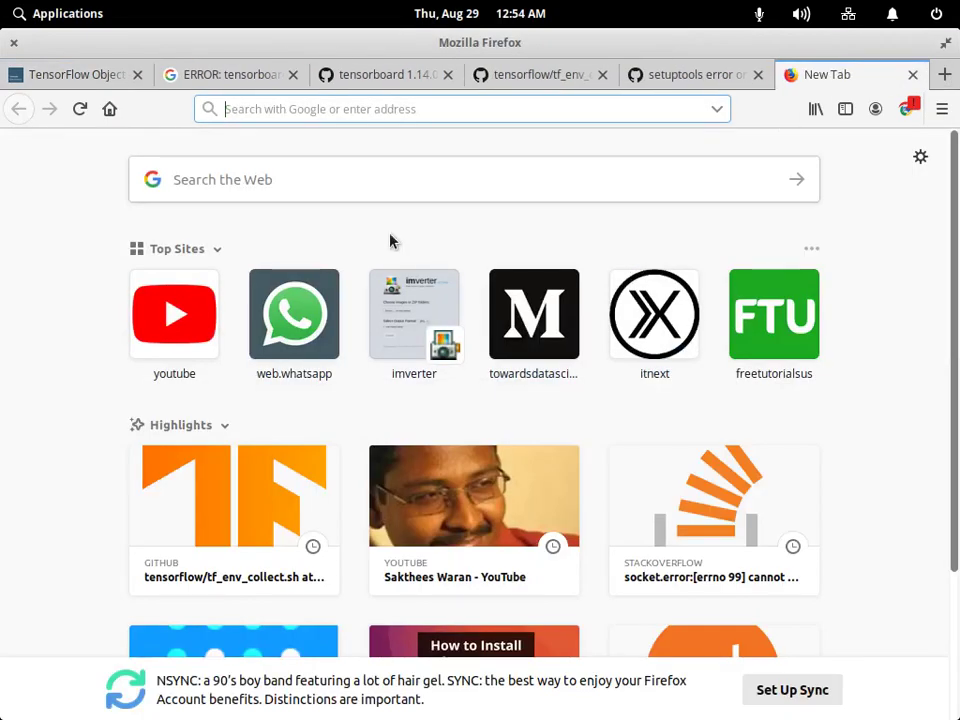
click(185, 313)
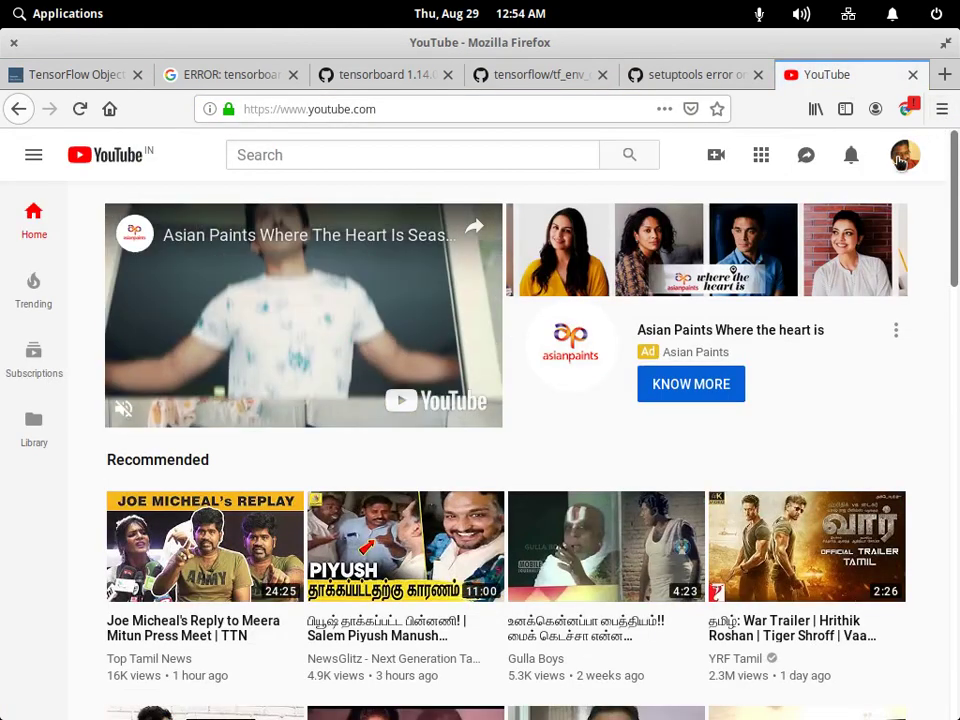
click(900, 160)
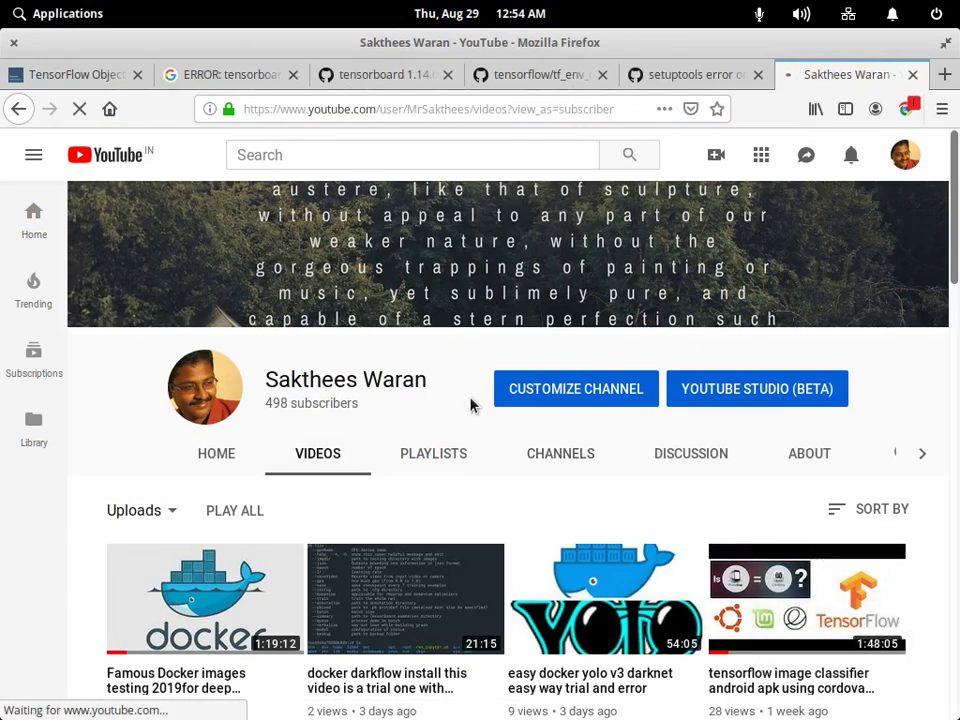
scroll(401, 467, down, 5)
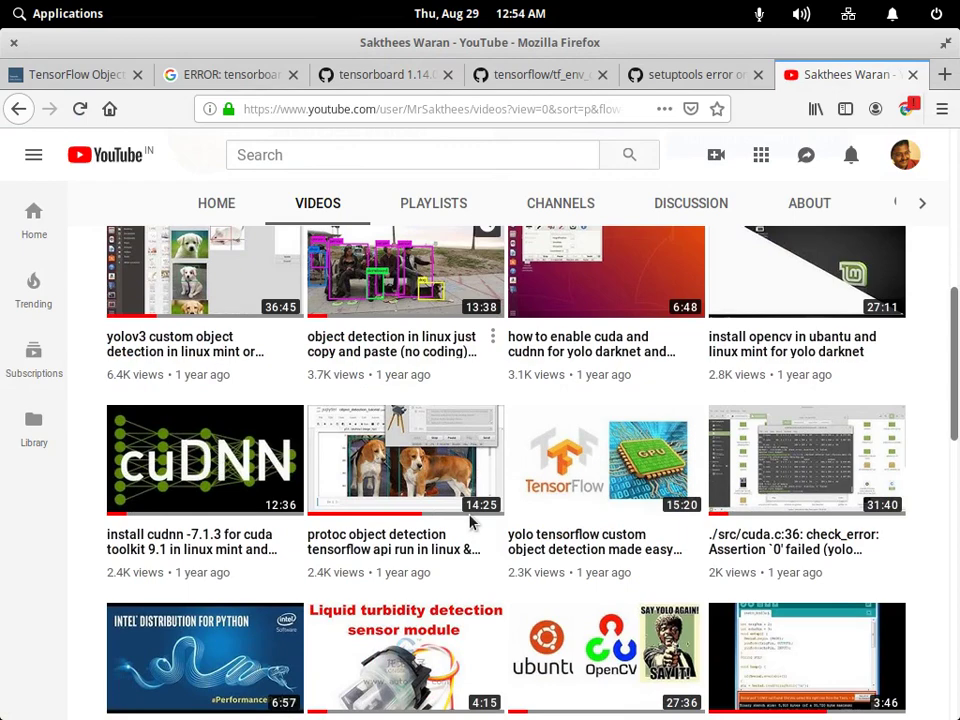
scroll(470, 520, down, 5)
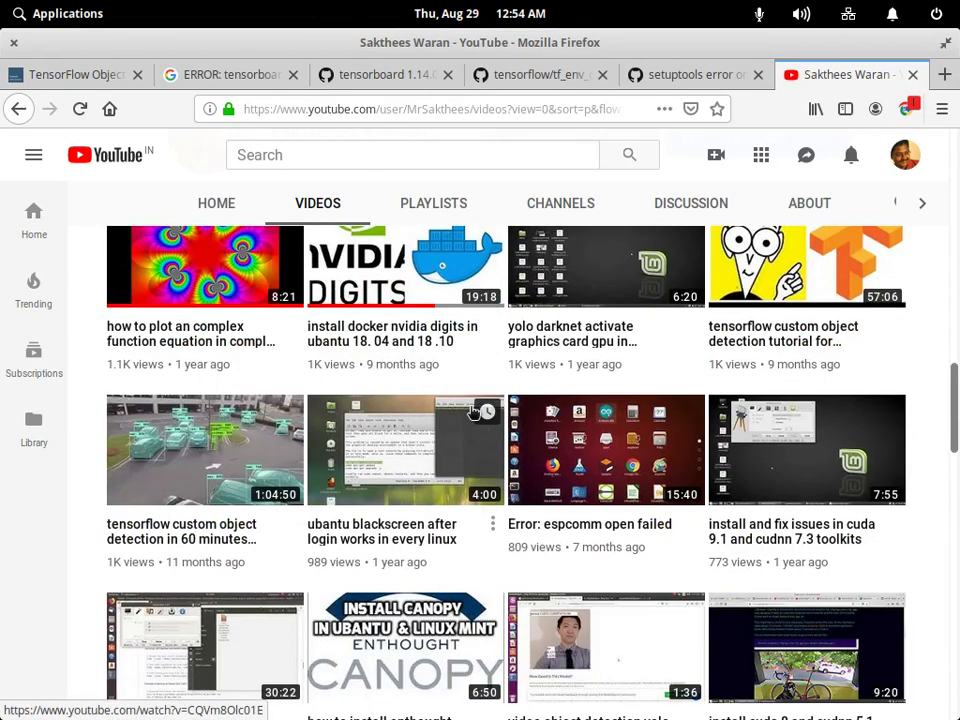
scroll(500, 390, down, 4)
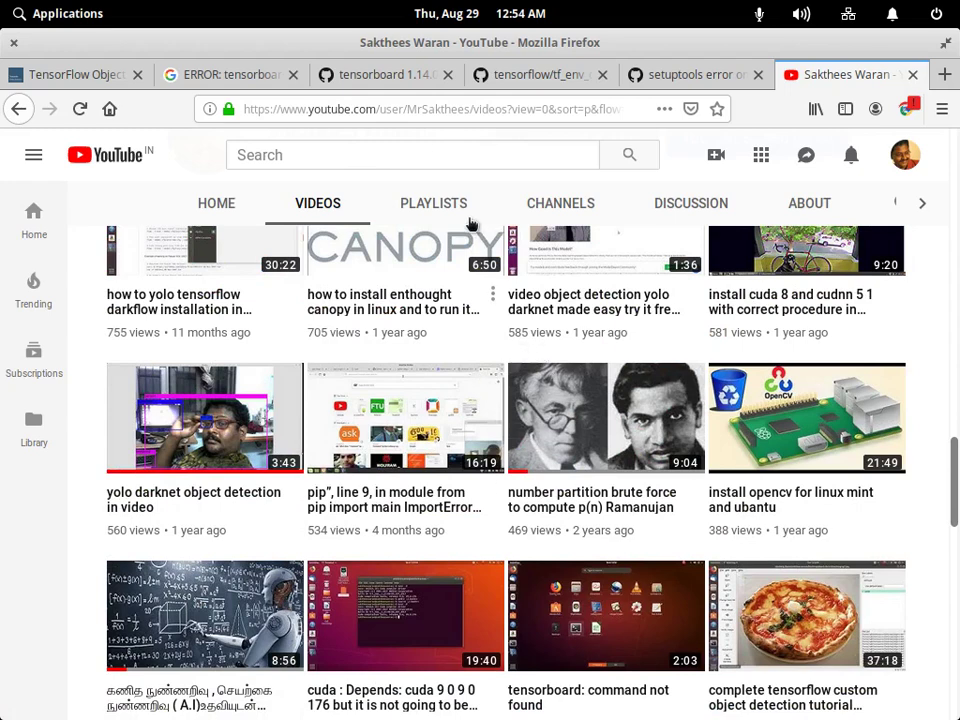
Bring up the screen recorder, then return to the terminal at ~/tensorflow/models/research.
mouse_move(190, 712)
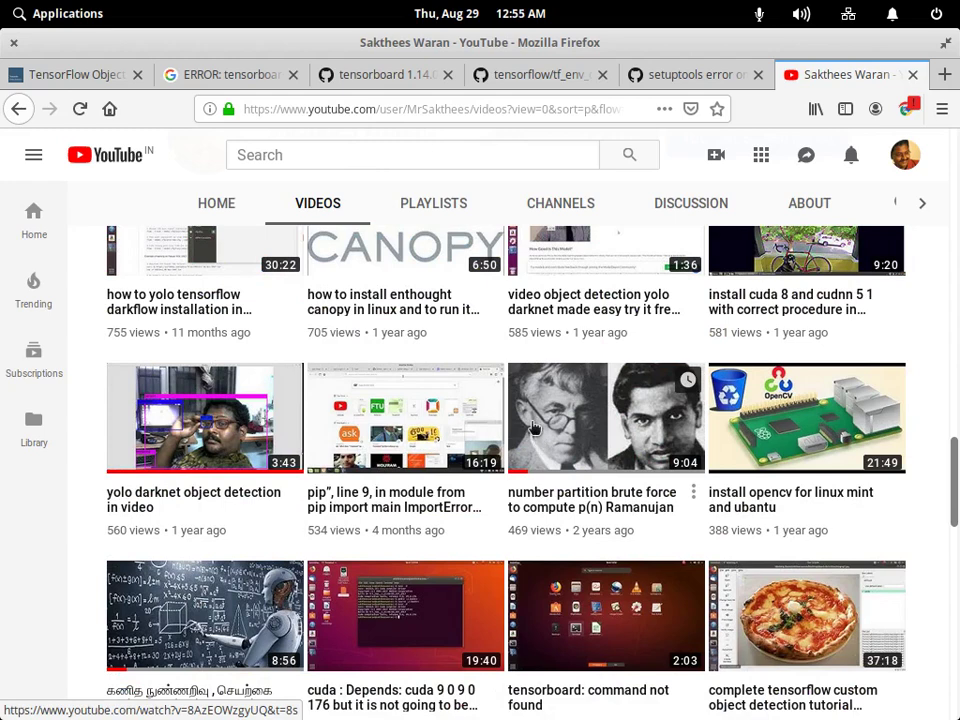
mouse_move(785, 716)
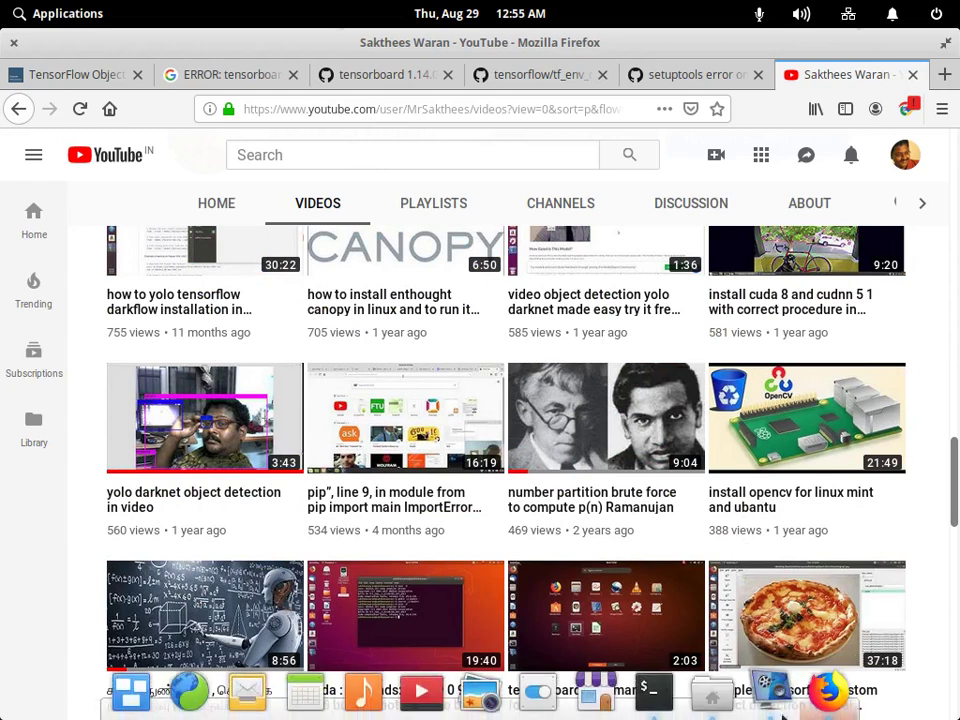
click(780, 700)
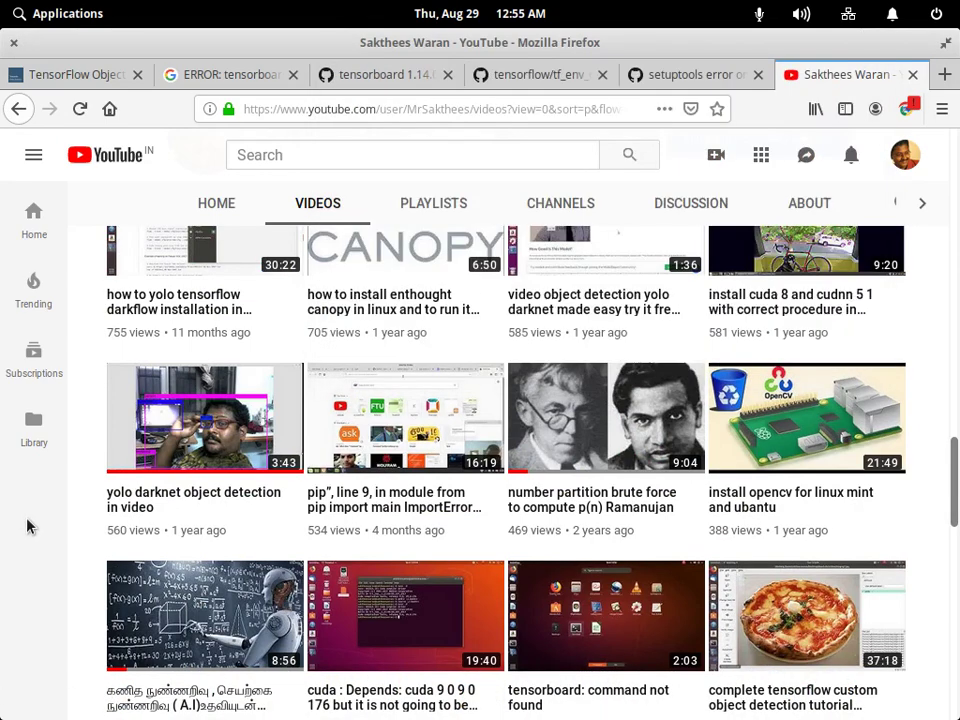
key(alt+Tab)
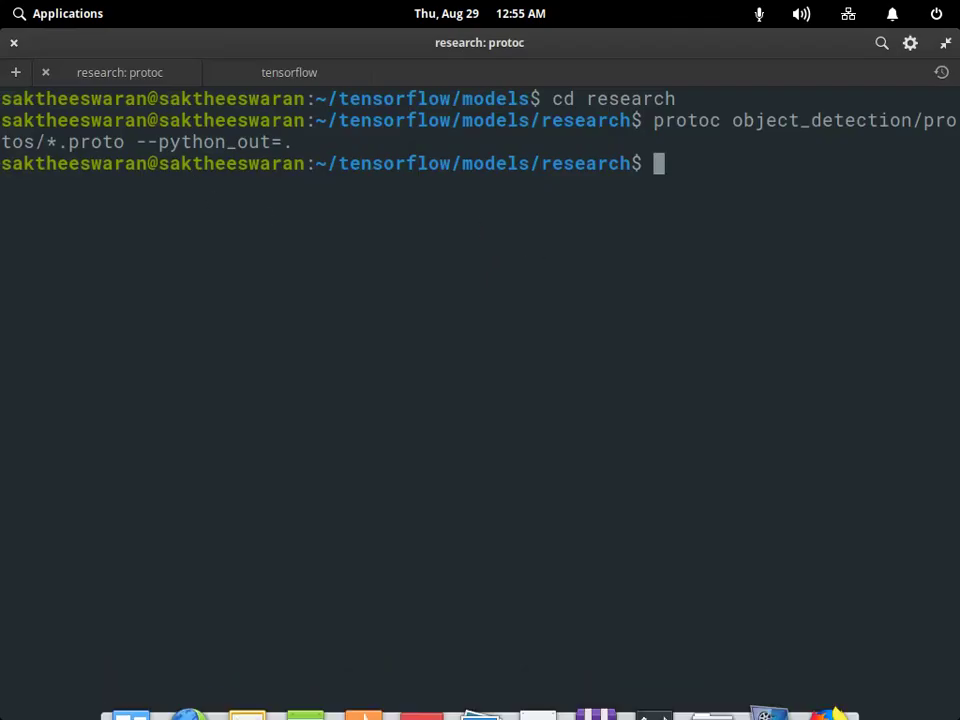
Select the article's 'export PYTHONPATH=$PYTHONPATH:`pwd`:`pwd`/slim' line and return to the terminal.
key(alt+Tab)
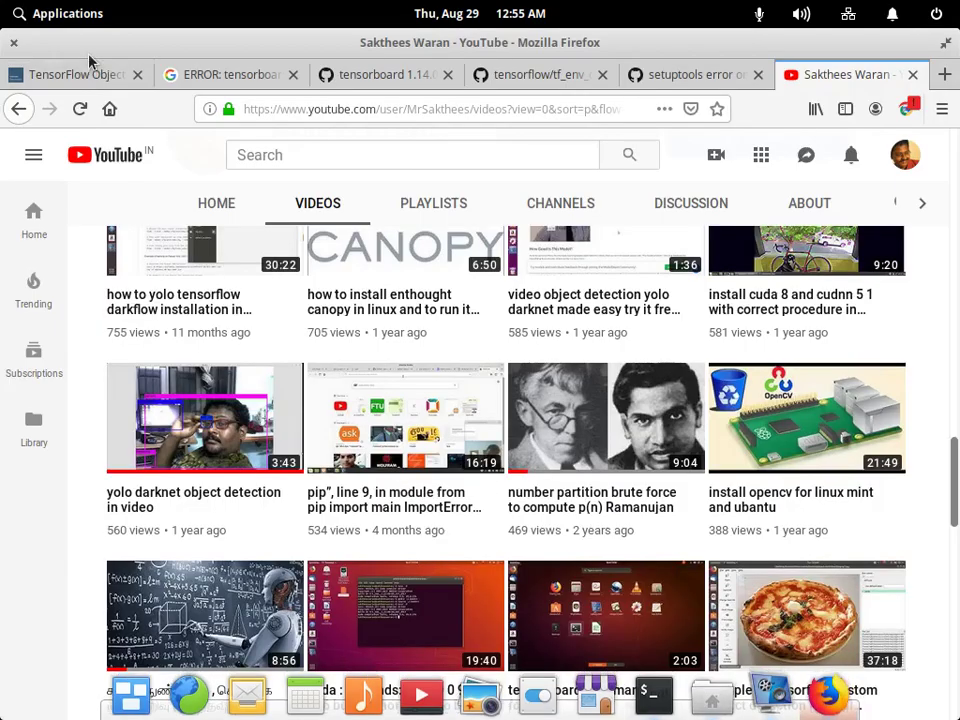
click(70, 74)
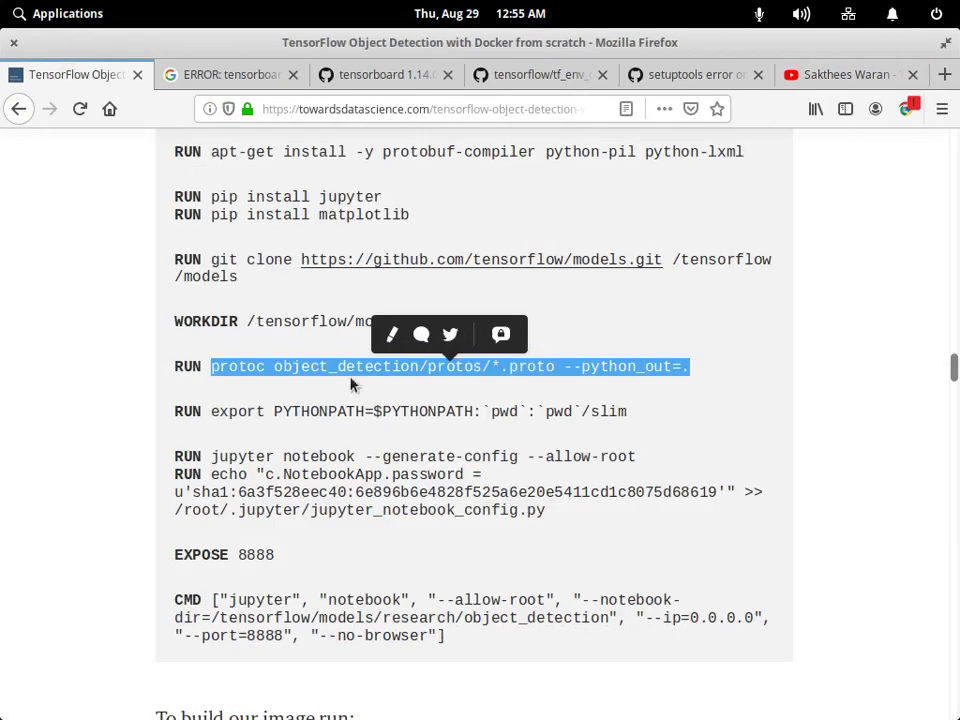
drag(210, 411, 643, 416)
key(ctrl+c)
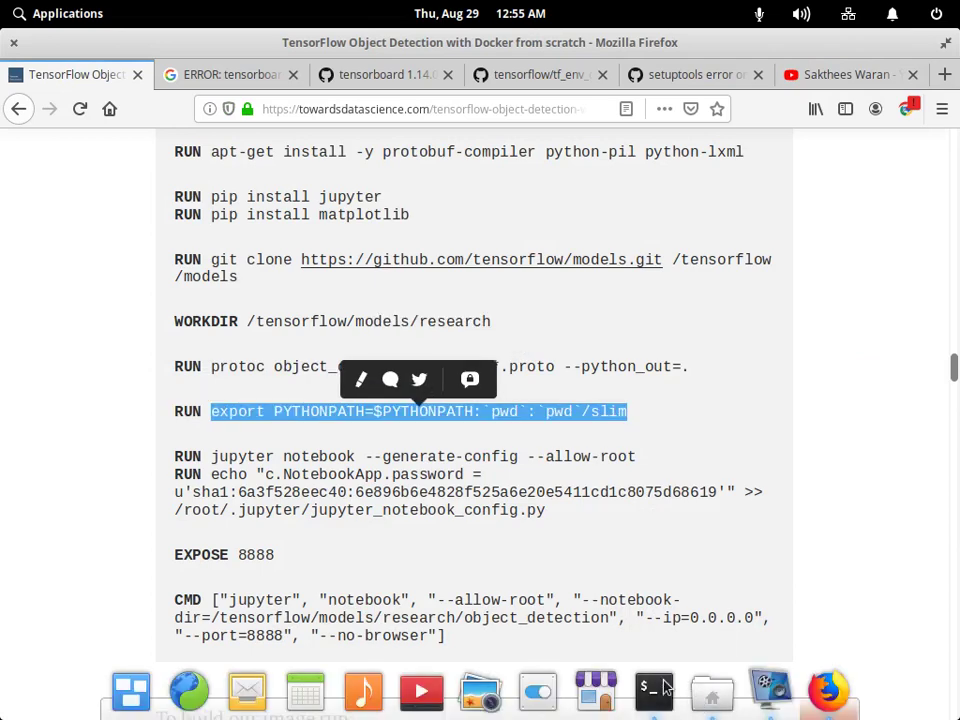
key(alt+Tab)
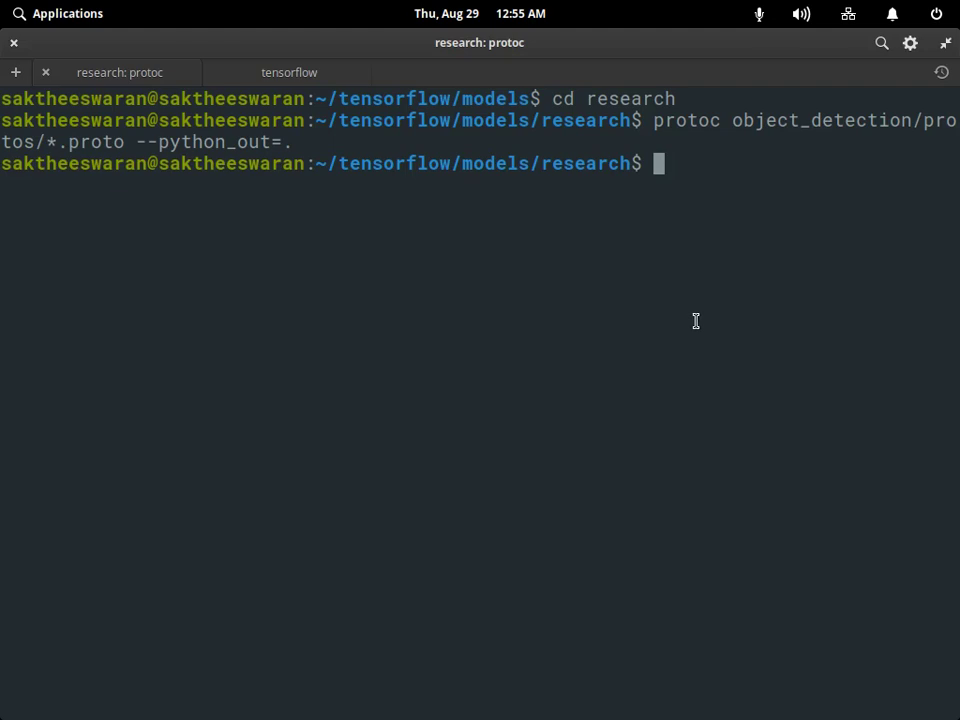
Create a bashrc file in vim containing the pasted export PYTHONPATH=$PYTHONPATH:`pwd`:`pwd`/slim line, saved with :wq.
text(vim )
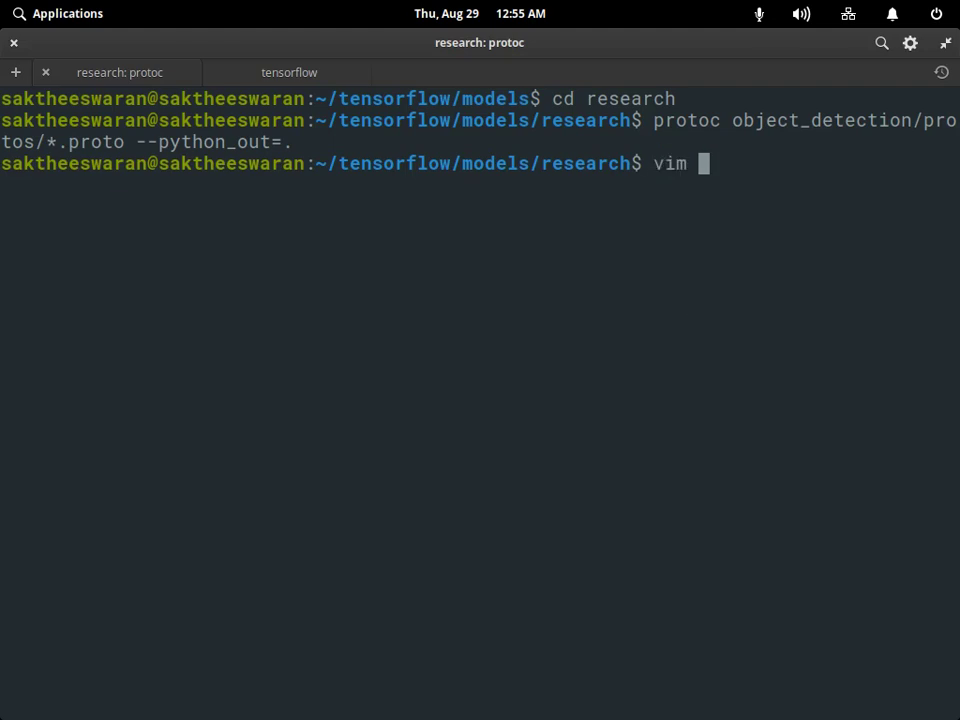
text(bashrc)
key(Return)
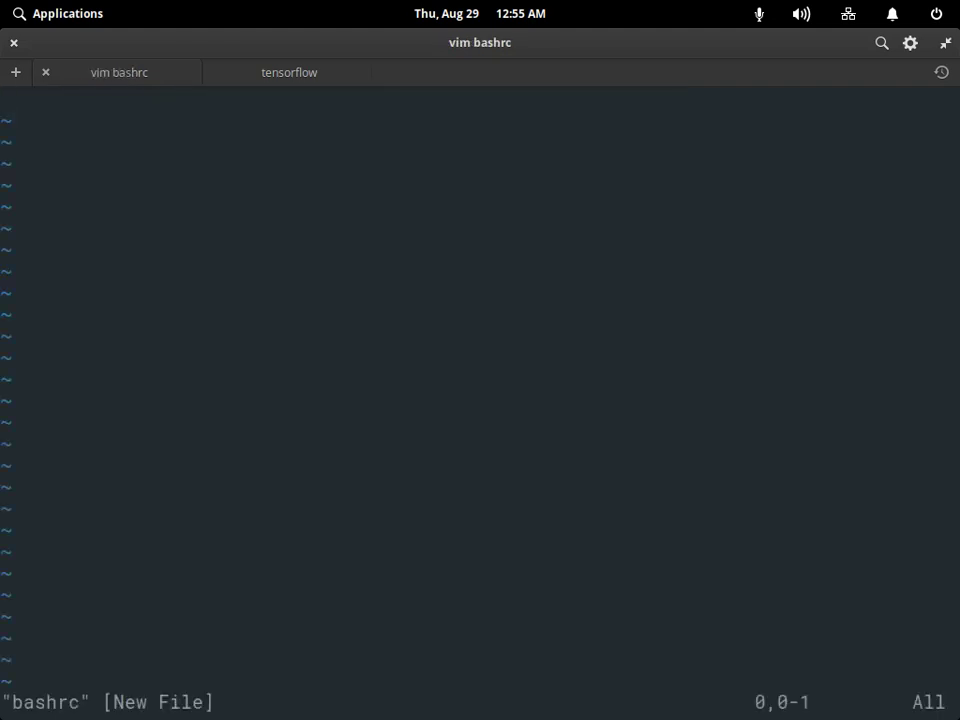
right_click(279, 149)
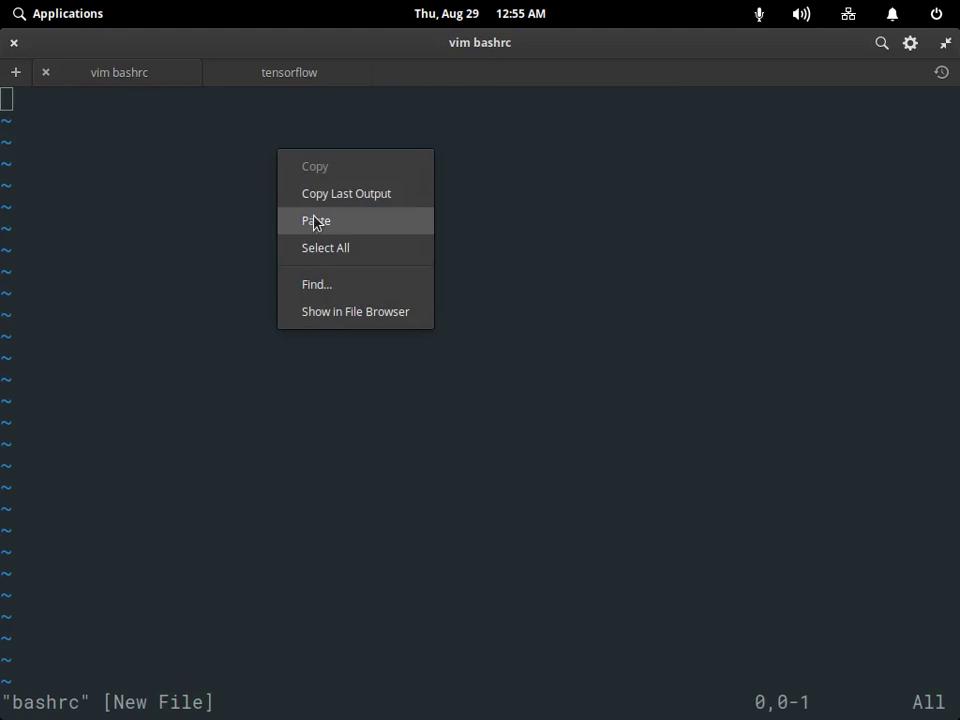
click(315, 222)
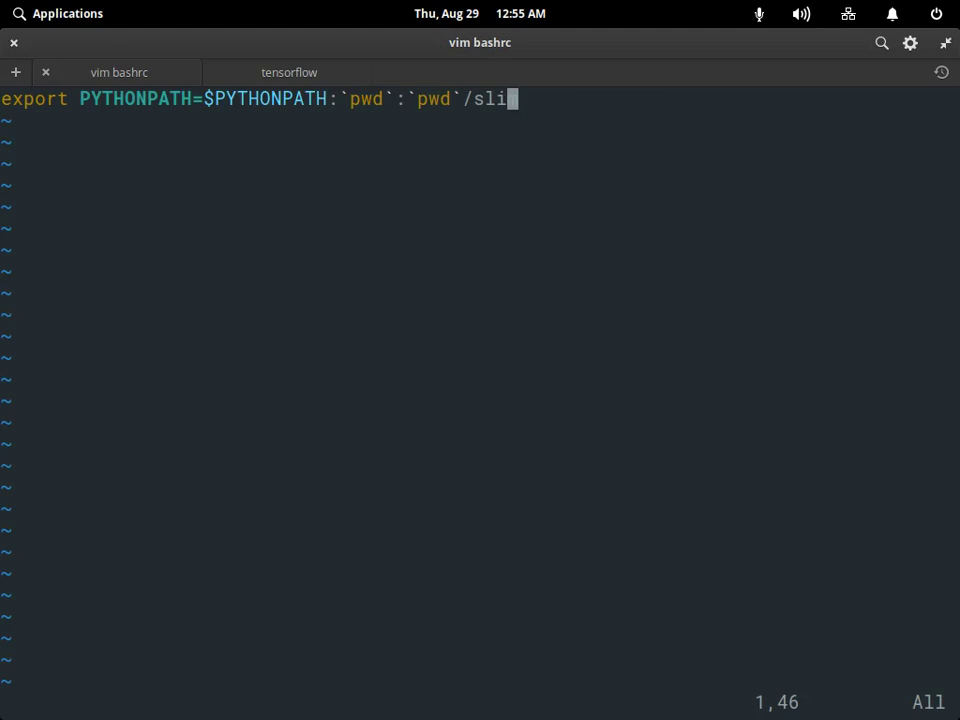
text(:w)
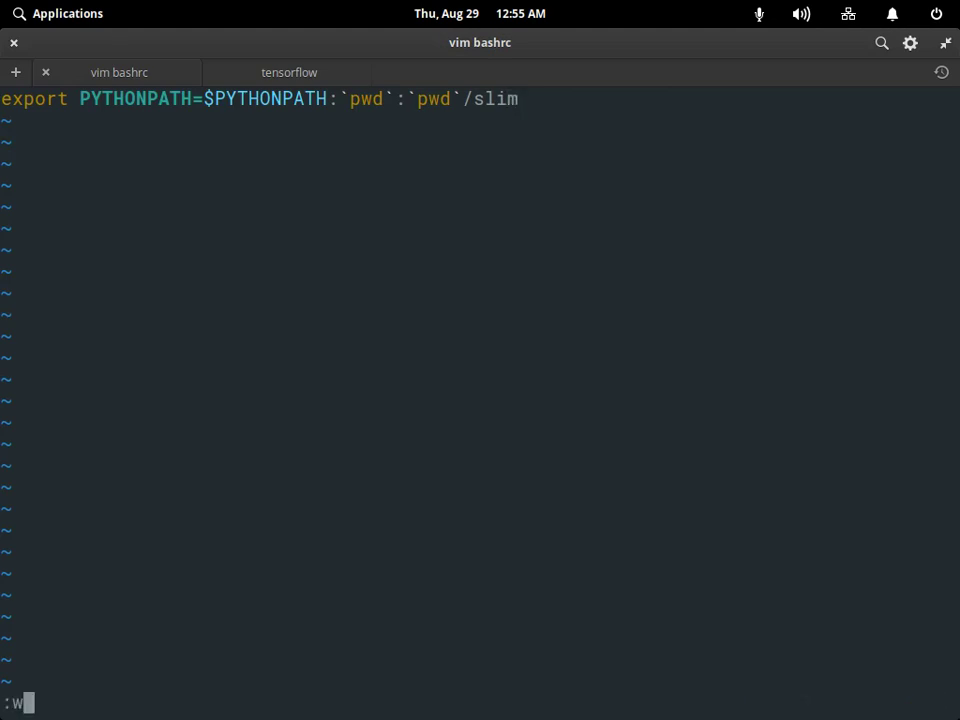
text(q)
key(Return)
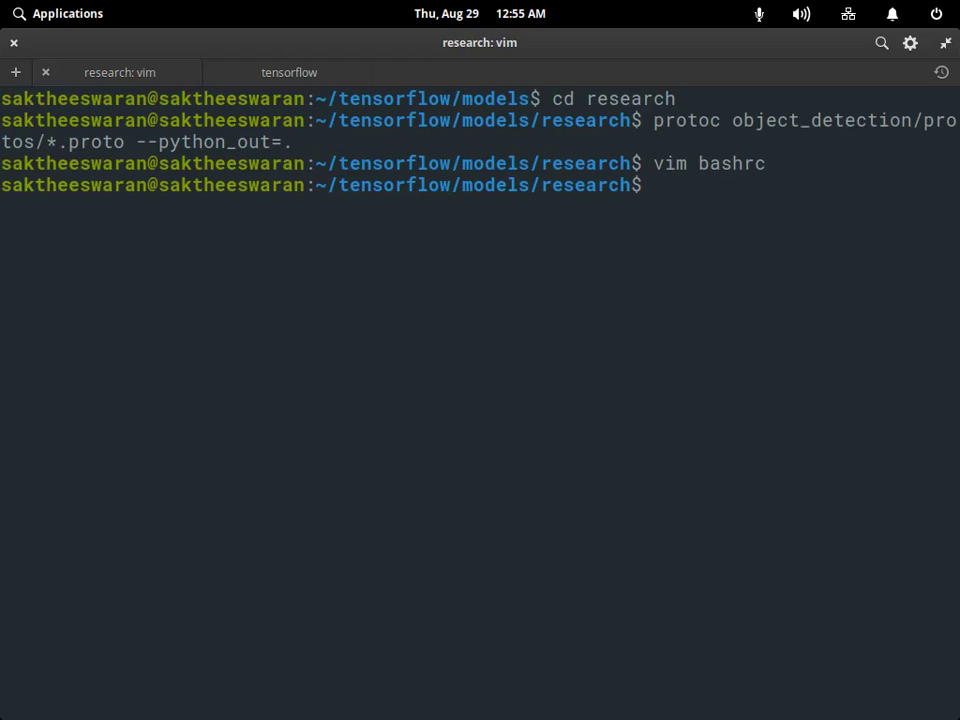
Copy the 'jupyter notebook' text from the Firefox article.
mouse_move(842, 712)
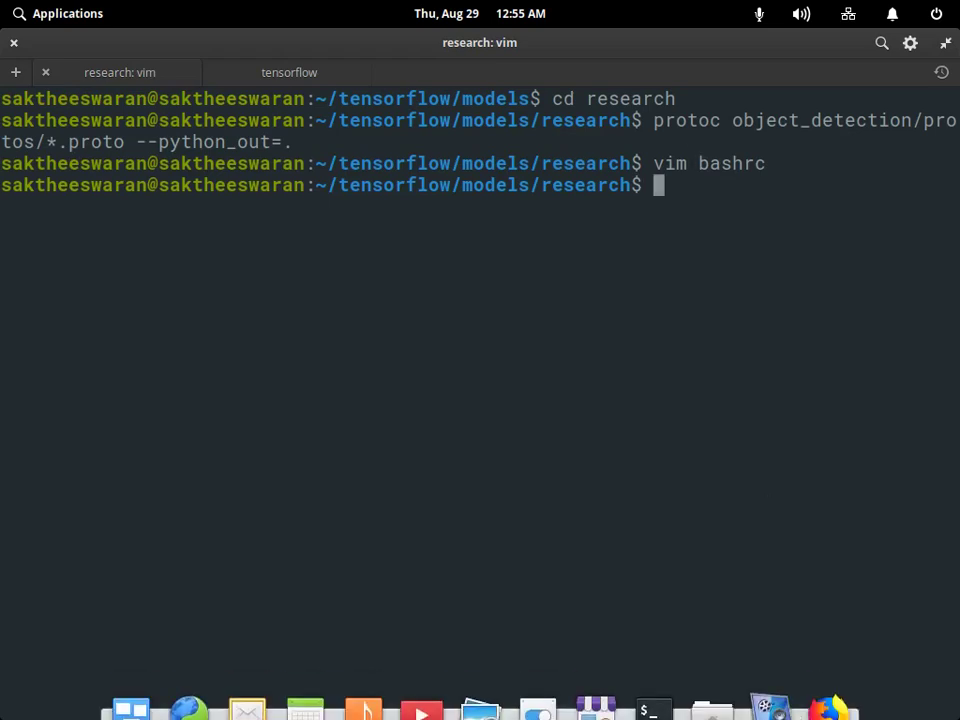
click(841, 712)
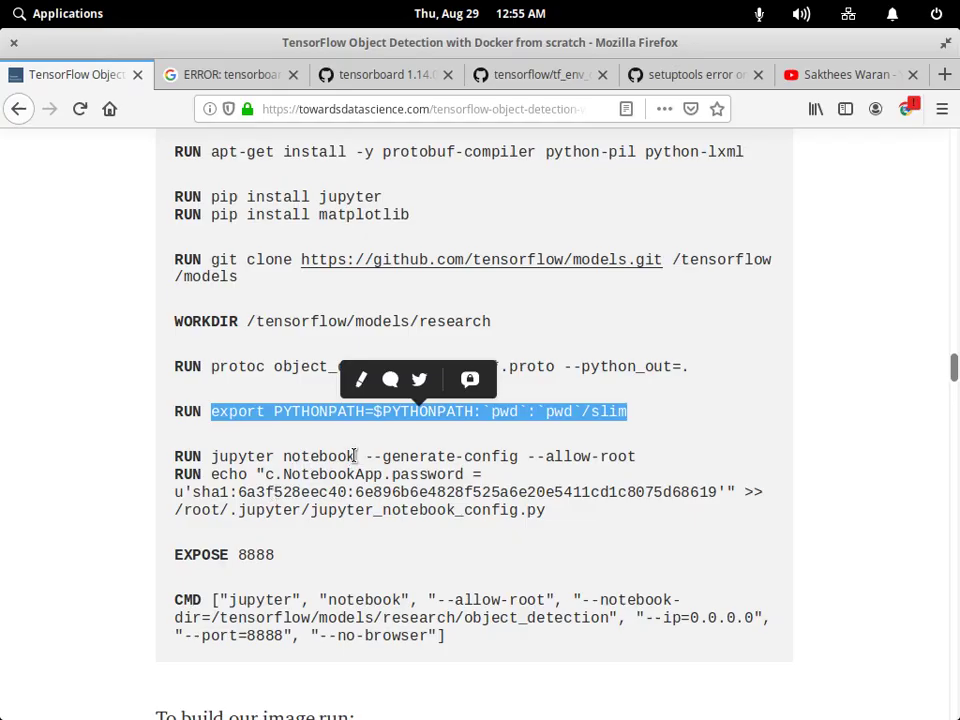
drag(355, 456, 211, 456)
right_click(253, 448)
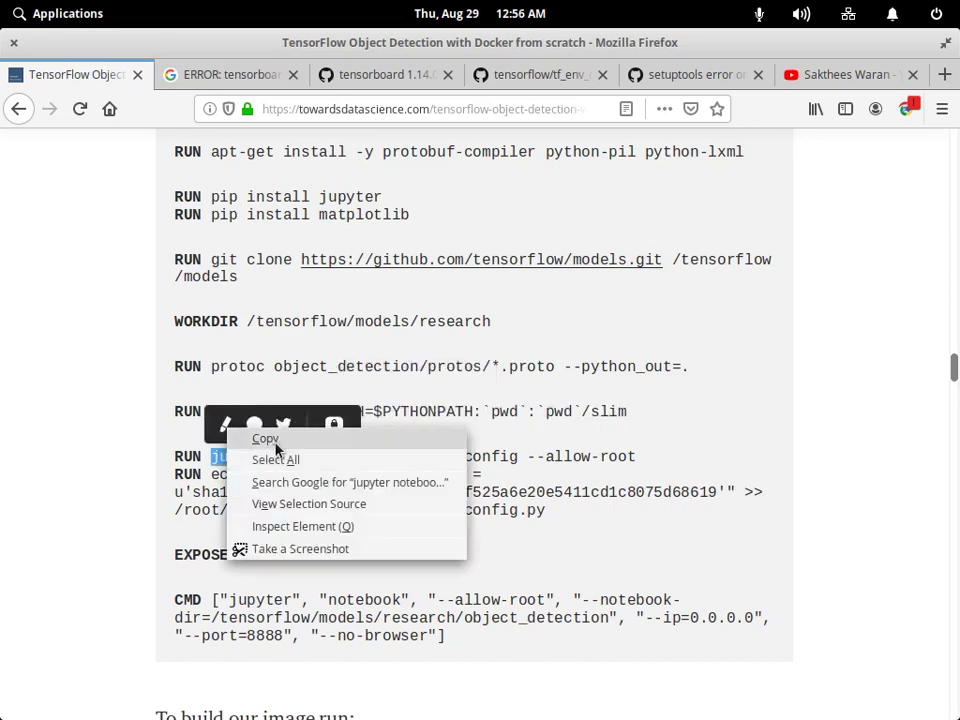
click(264, 438)
mouse_move(670, 708)
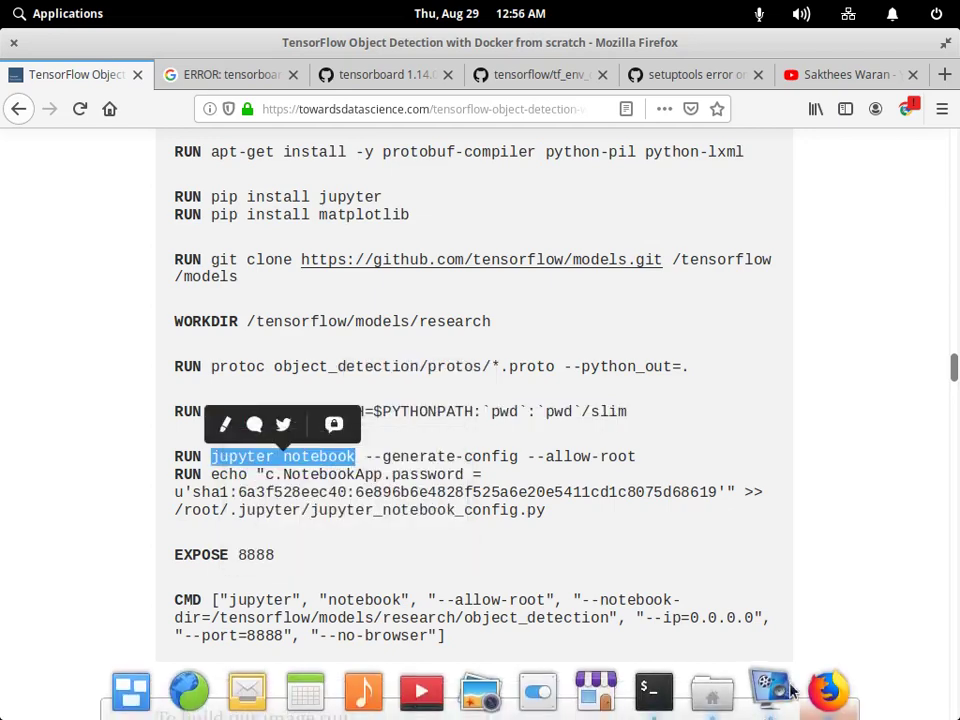
click(655, 692)
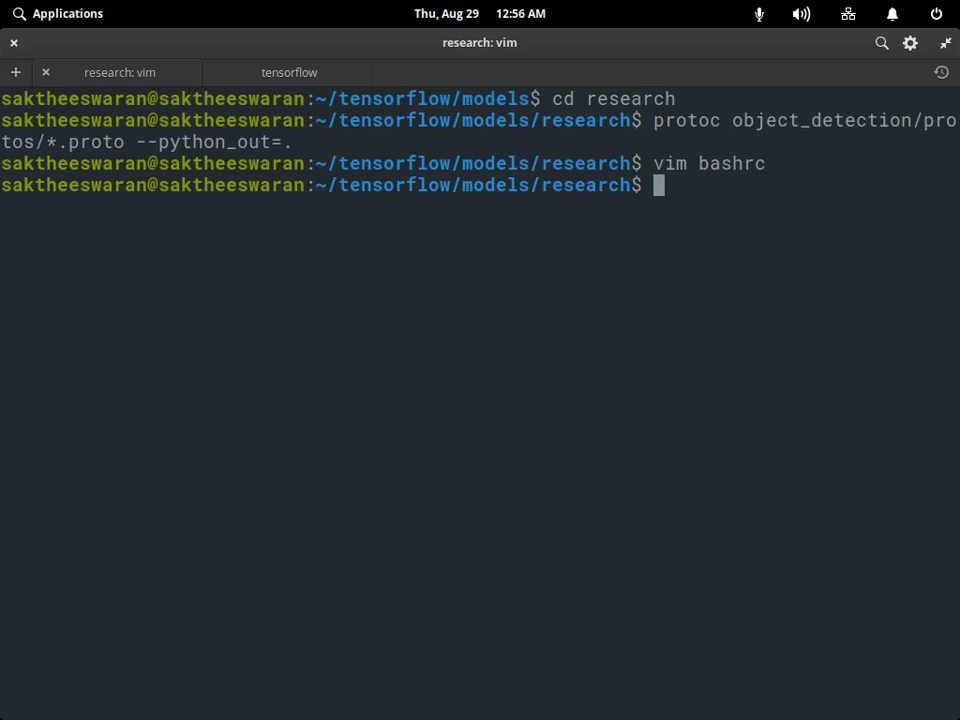
Try opening /.bashrc in gedit, then close the empty editor window.
text(vim bashrc)
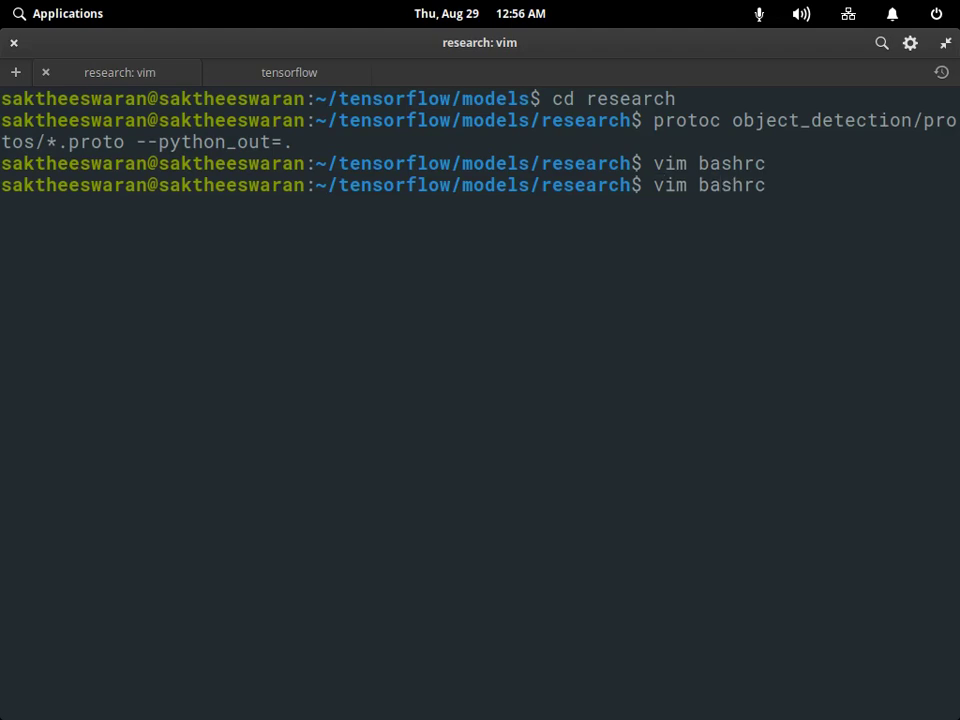
key(BackSpace)
key(BackSpace)
key(BackSpace)
key(BackSpace)
text(ged)
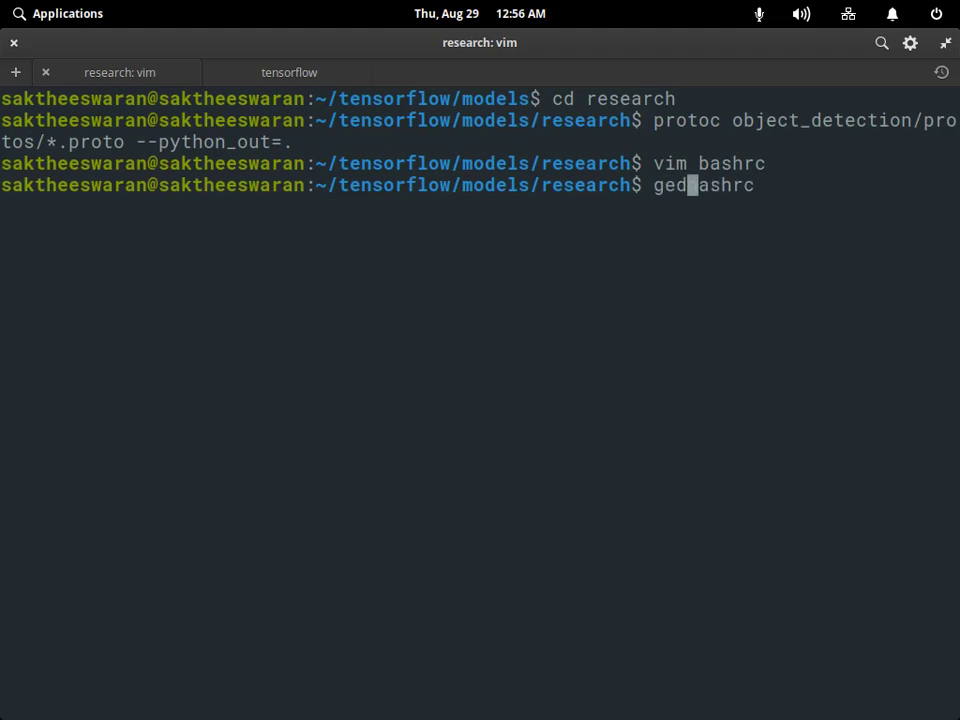
text(it /.)
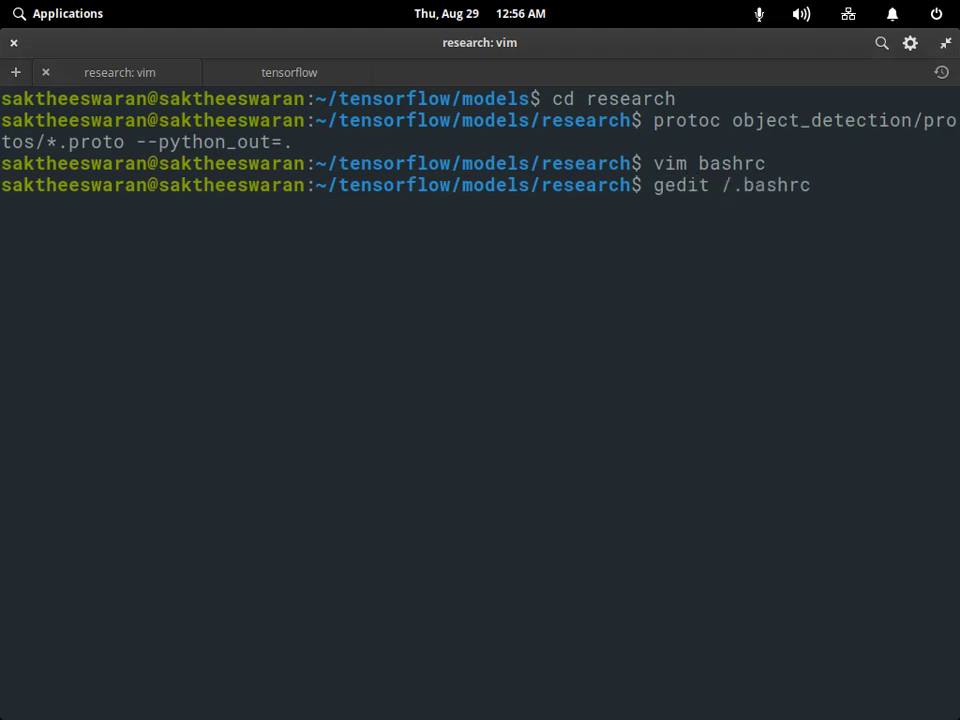
key(Return)
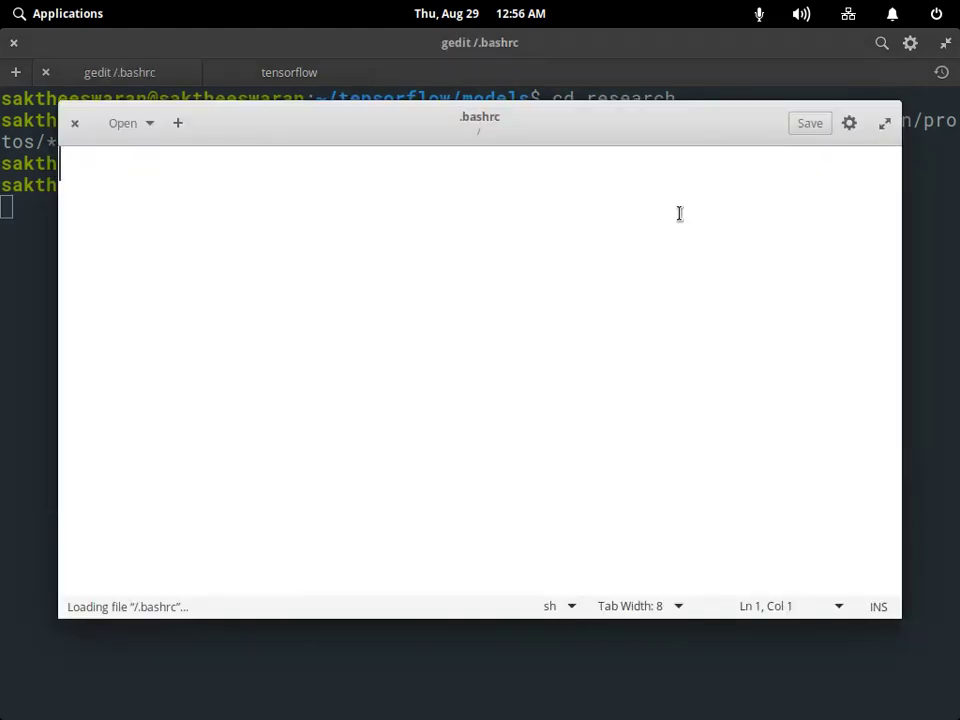
click(75, 123)
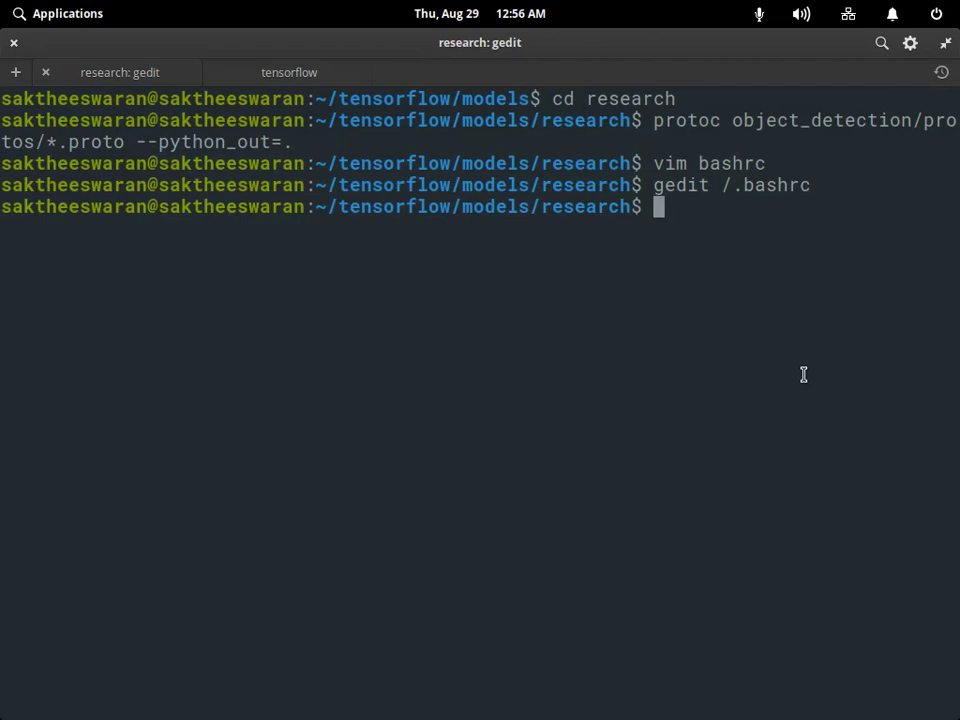
Reopen the command as gedit ./bashrc to view the research bashrc, then close it.
key(Up)
key(Left)
key(Left)
key(Left)
key(Left)
key(Left)
key(Left)
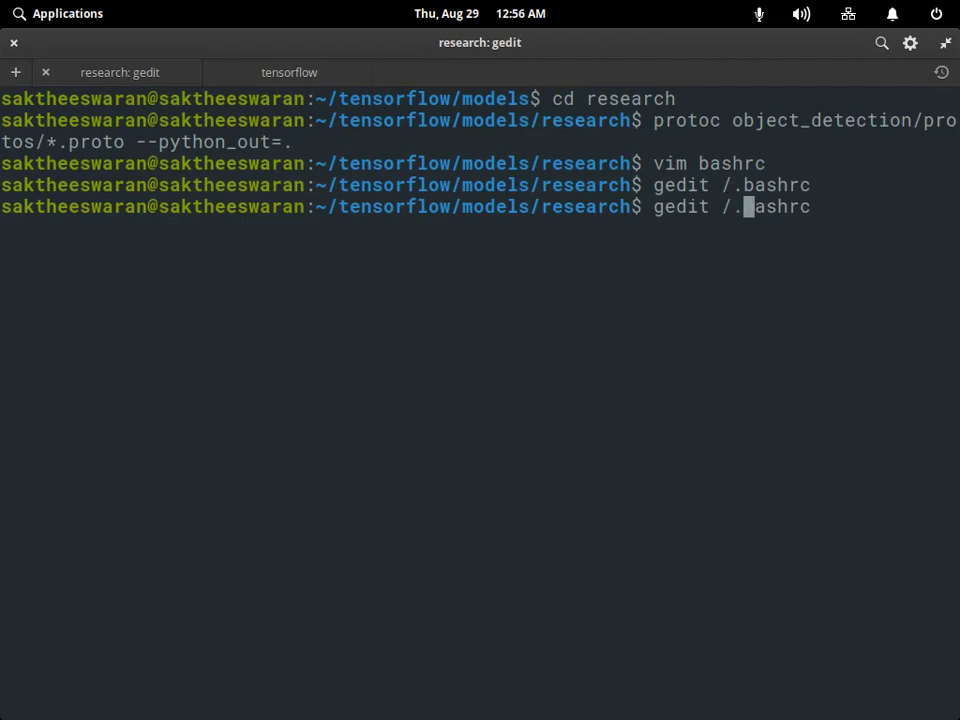
key(BackSpace)
key(BackSpace)
text(./)
key(End)
key(Return)
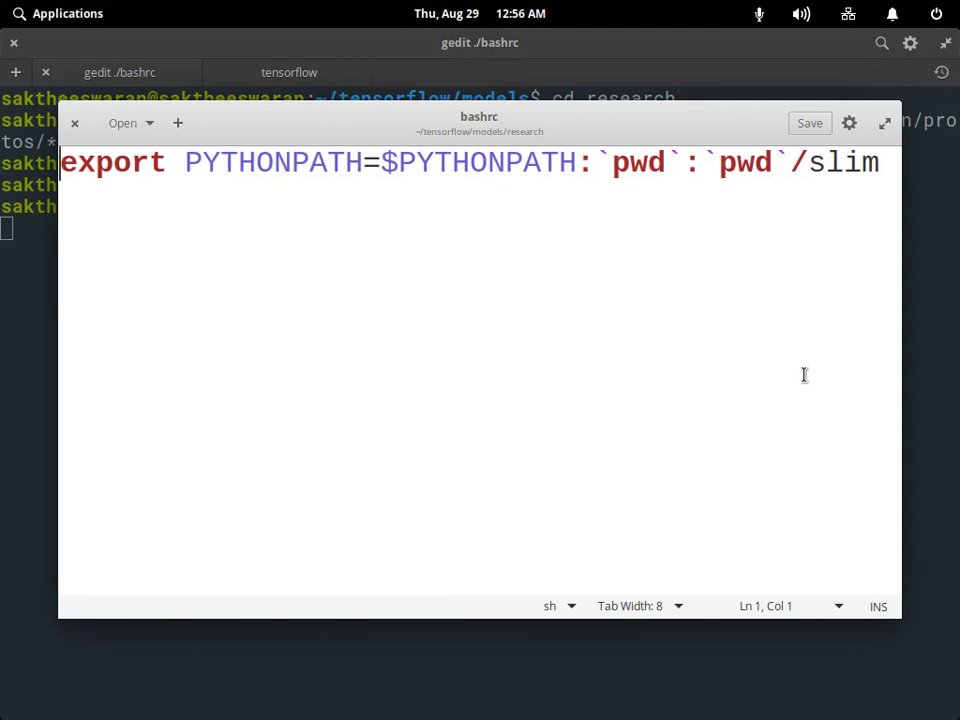
key(ctrl+q)
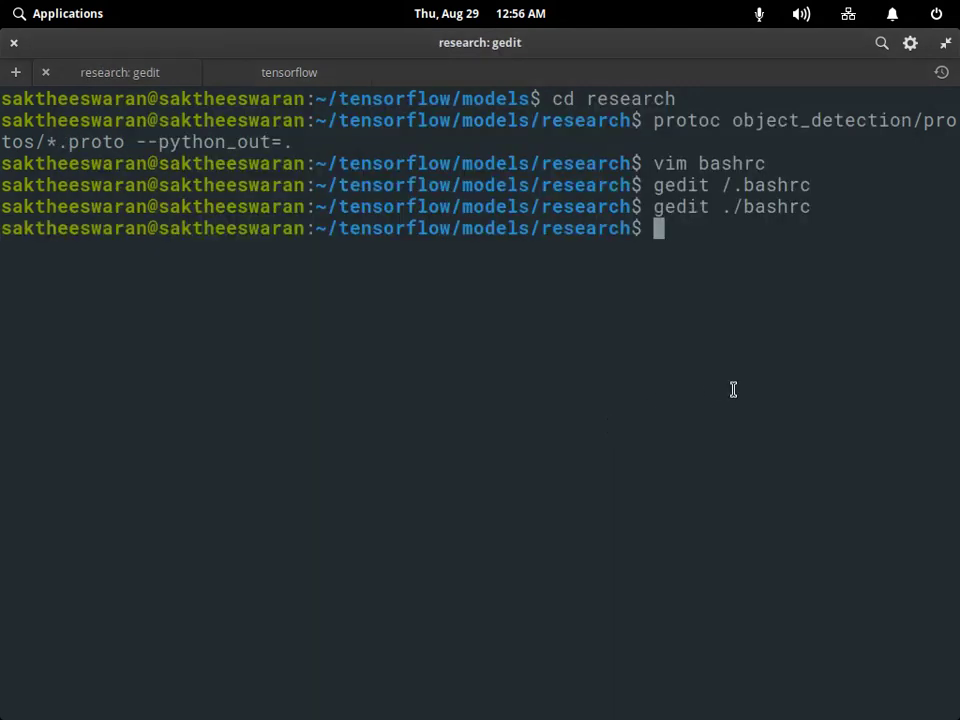
Edit the recalled gedit command's path to point at ~/.bashrc in the home folder.
key(Up)
key(Left)
key(Left)
key(Left)
key(Left)
key(Left)
key(Left)
key(Left)
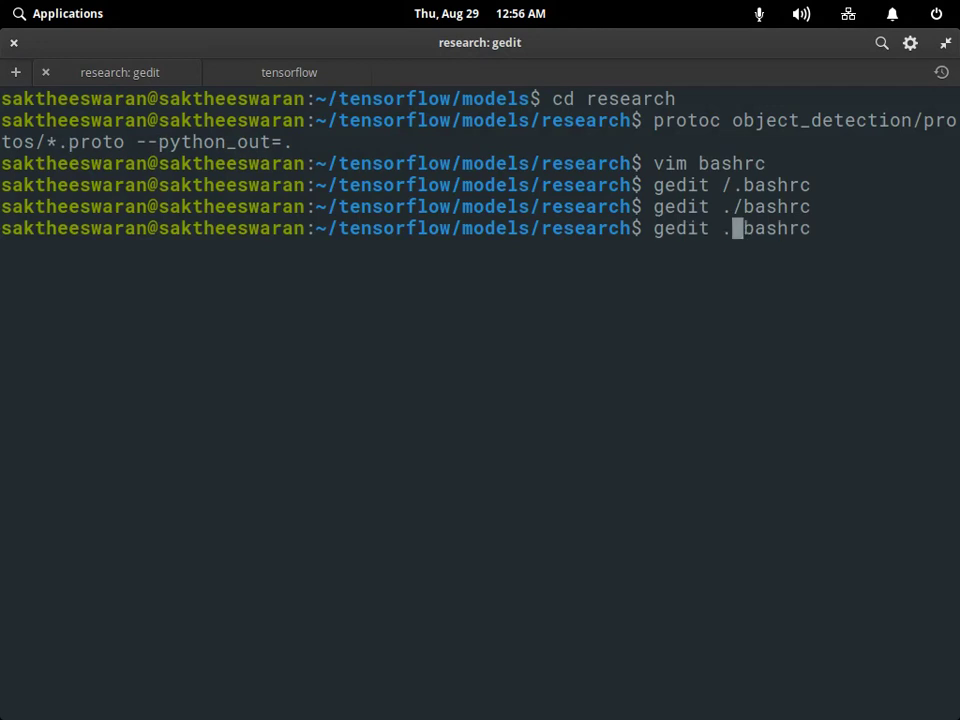
key(BackSpace)
text(~)
key(Right)
Open ~/.bashrc in gedit, then delete the accidentally pasted 'jupyter notebook' text.
text(.)
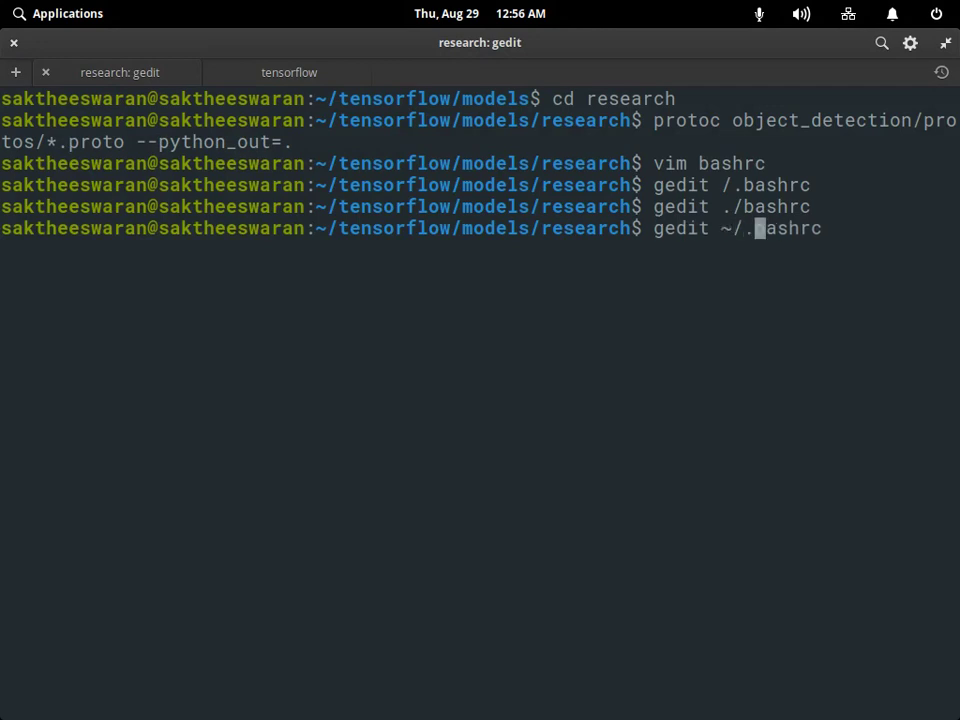
key(Return)
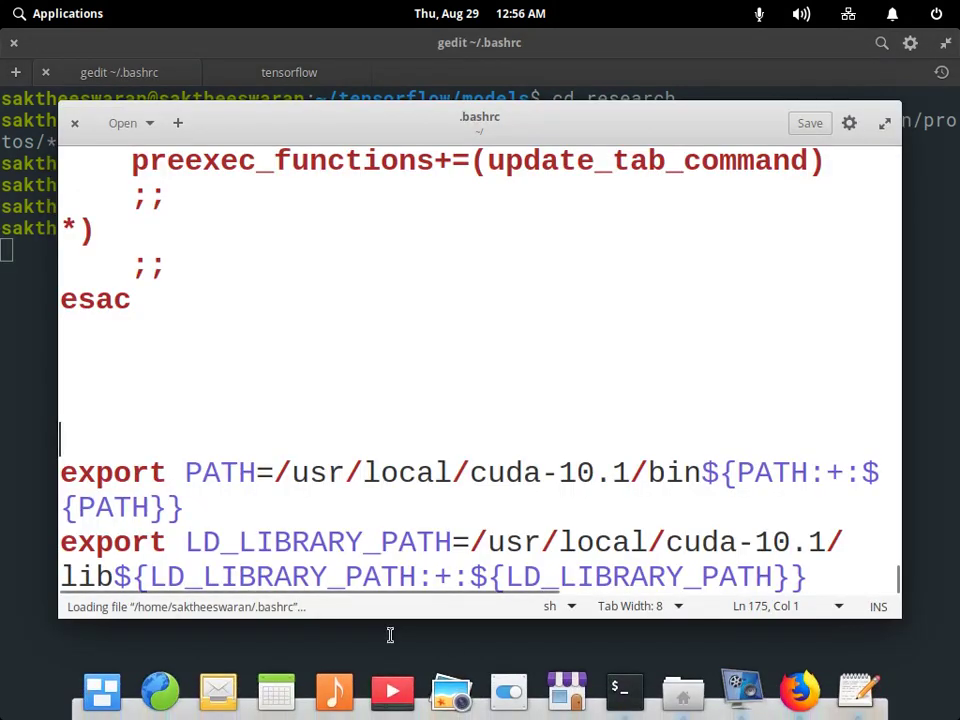
right_click(180, 372)
click(246, 508)
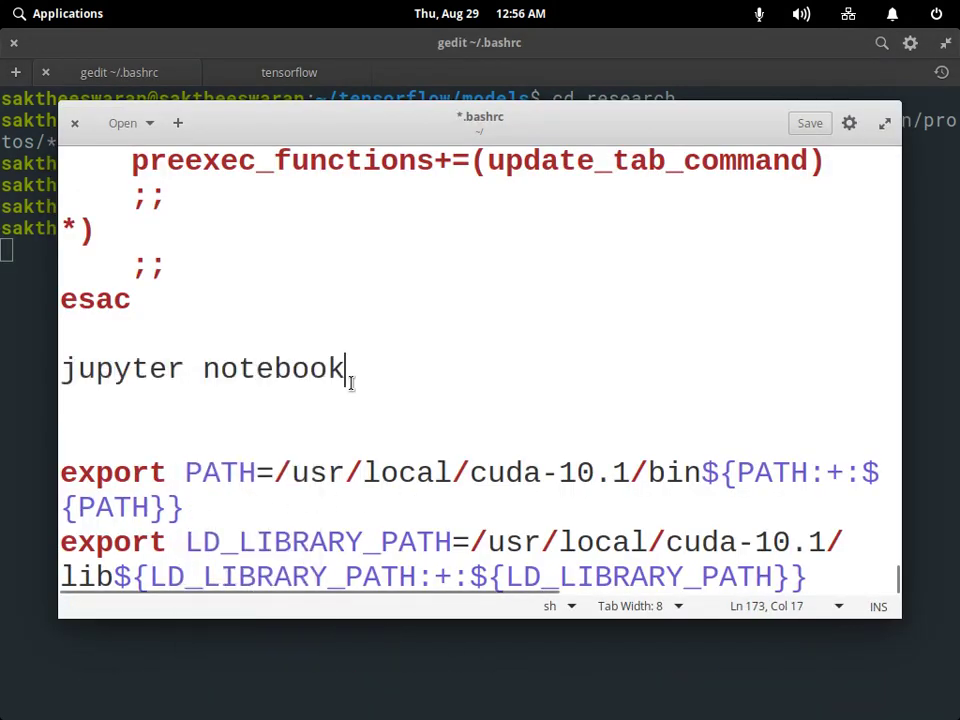
drag(346, 370, 54, 368)
key(BackSpace)
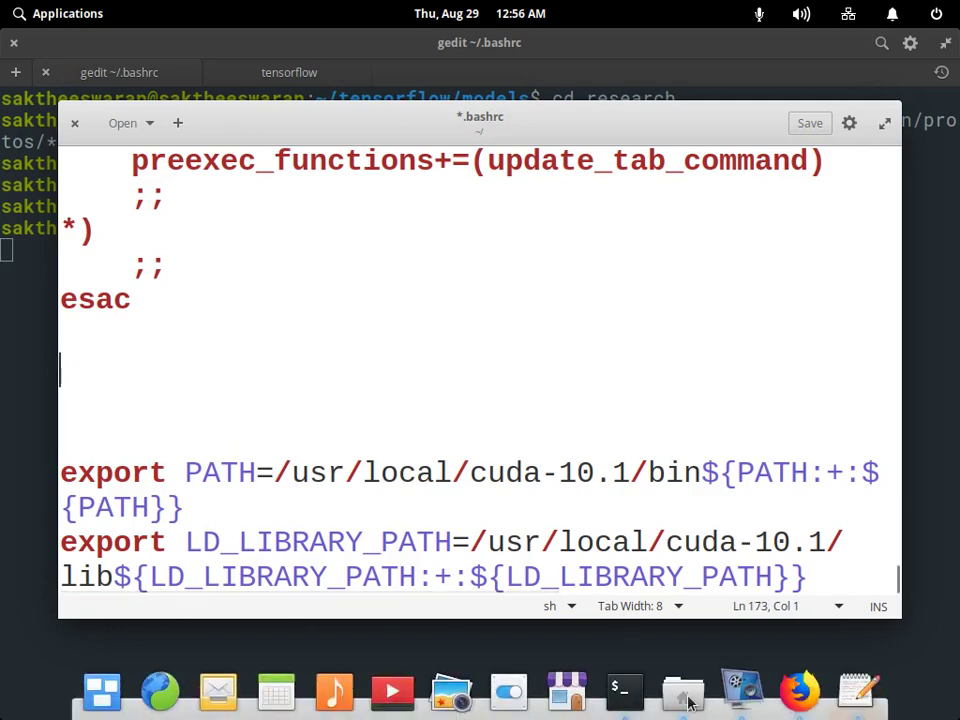
Copy the export PYTHONPATH command from the Firefox article.
key(alt+Tab)
double_click(443, 410)
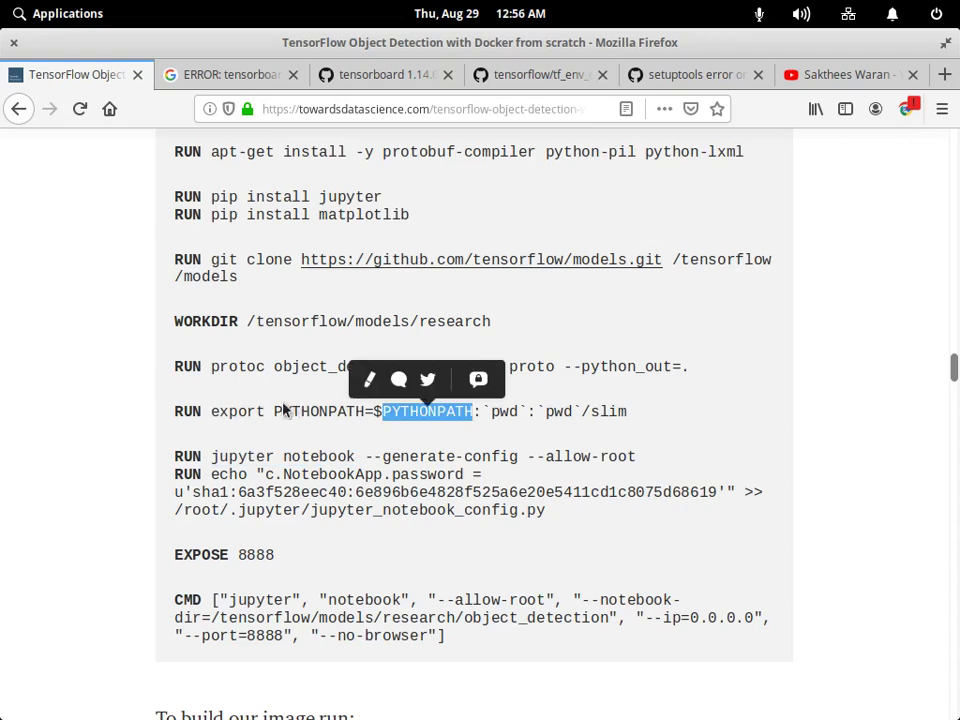
drag(211, 411, 627, 411)
right_click(617, 388)
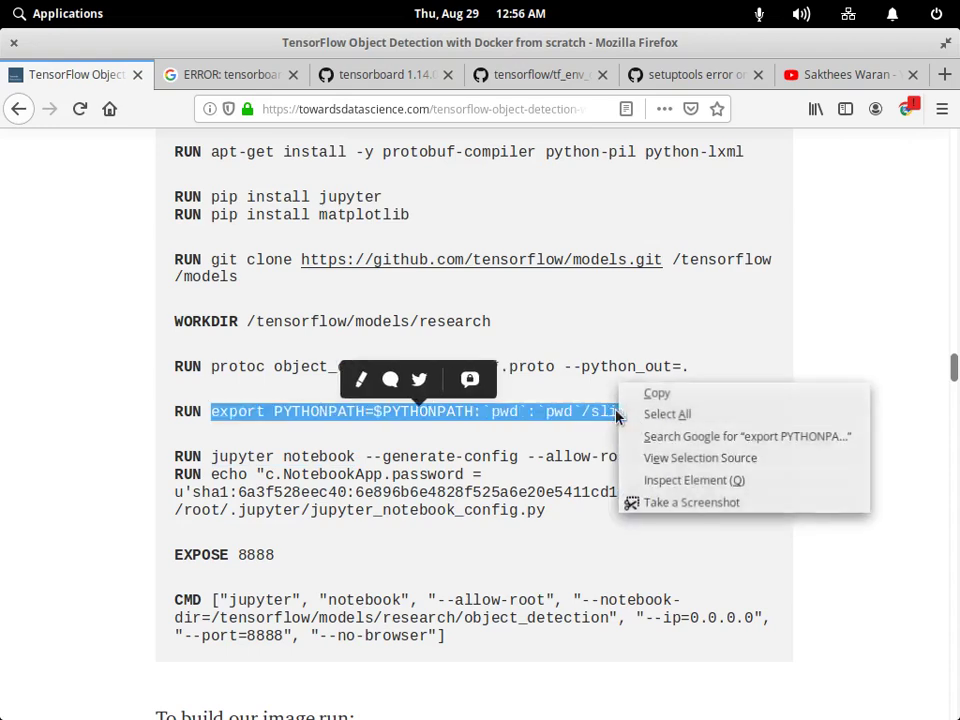
click(666, 397)
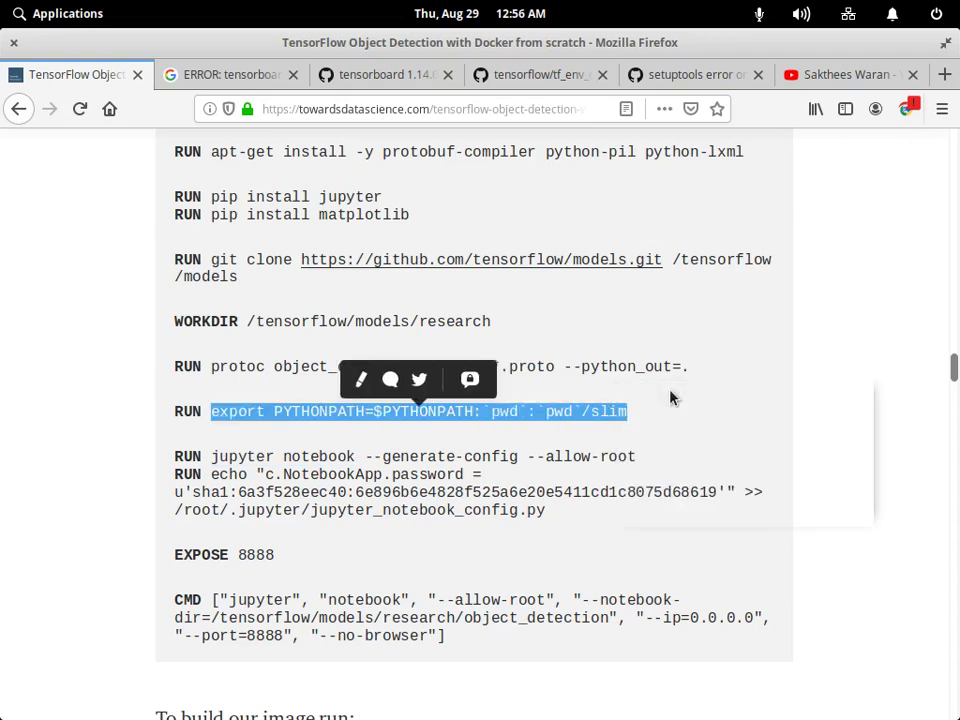
Paste the export PYTHONPATH line onto line 174 of .bashrc, save, and close gedit.
key(alt+Tab)
click(857, 690)
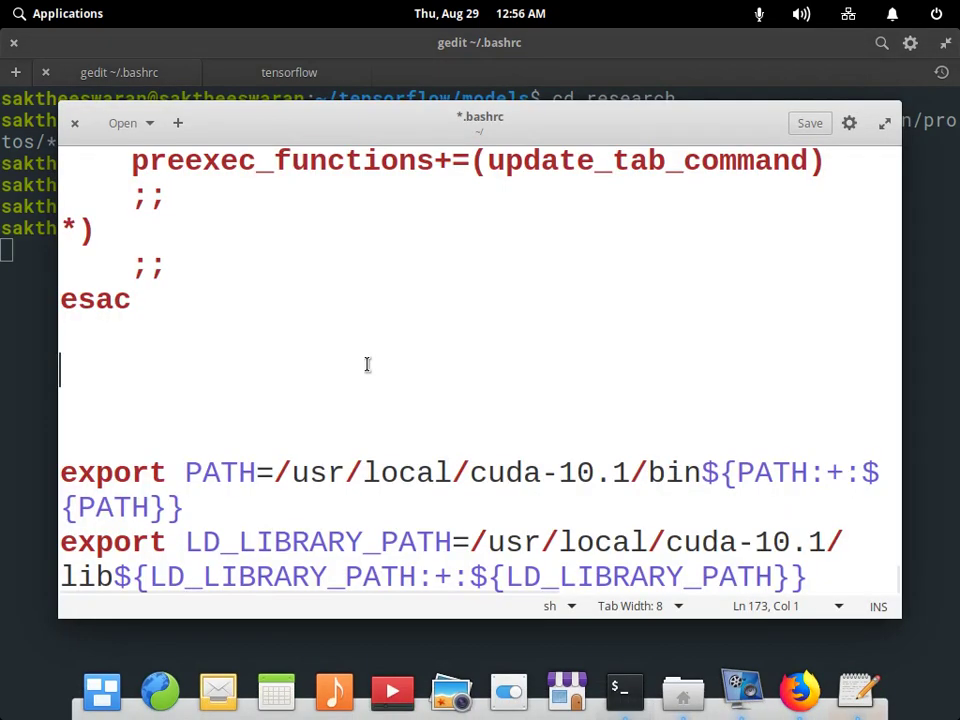
click(729, 400)
key(ctrl+v)
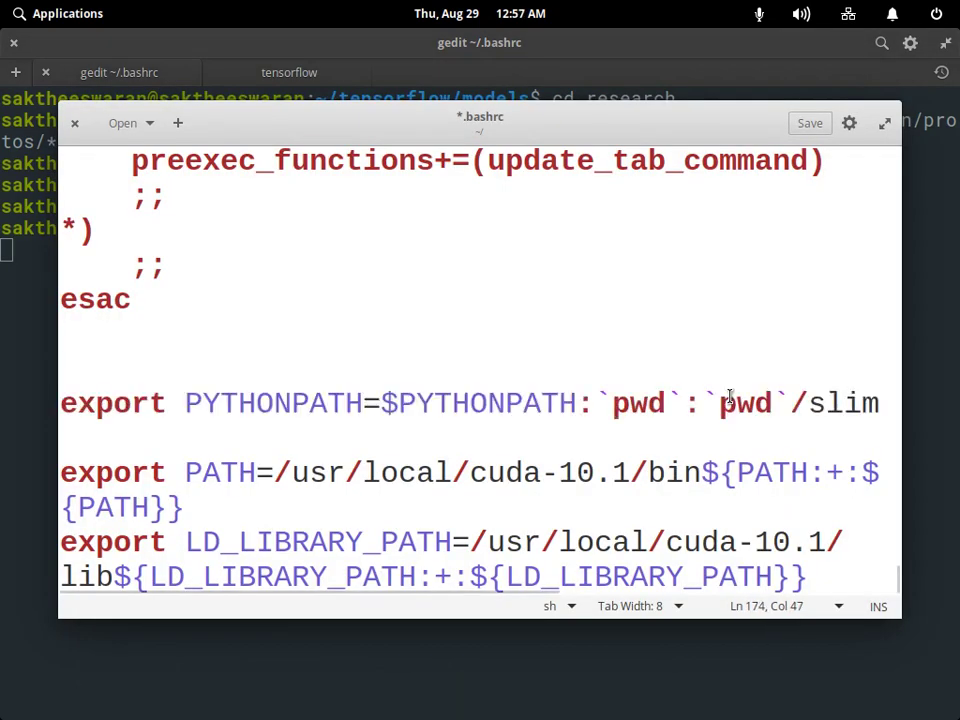
key(ctrl+s)
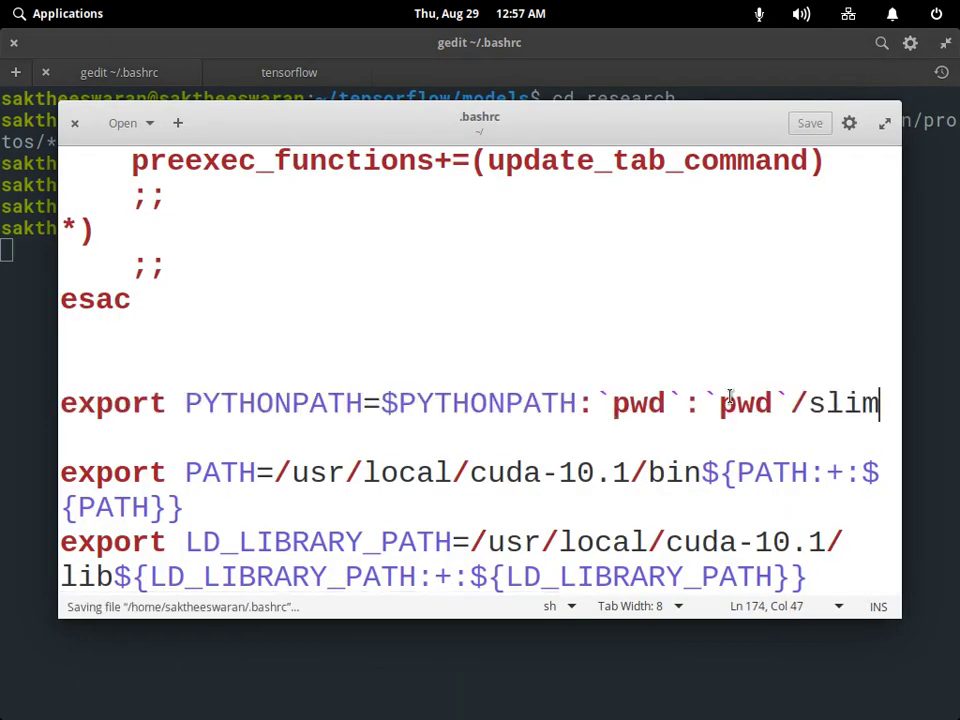
click(76, 123)
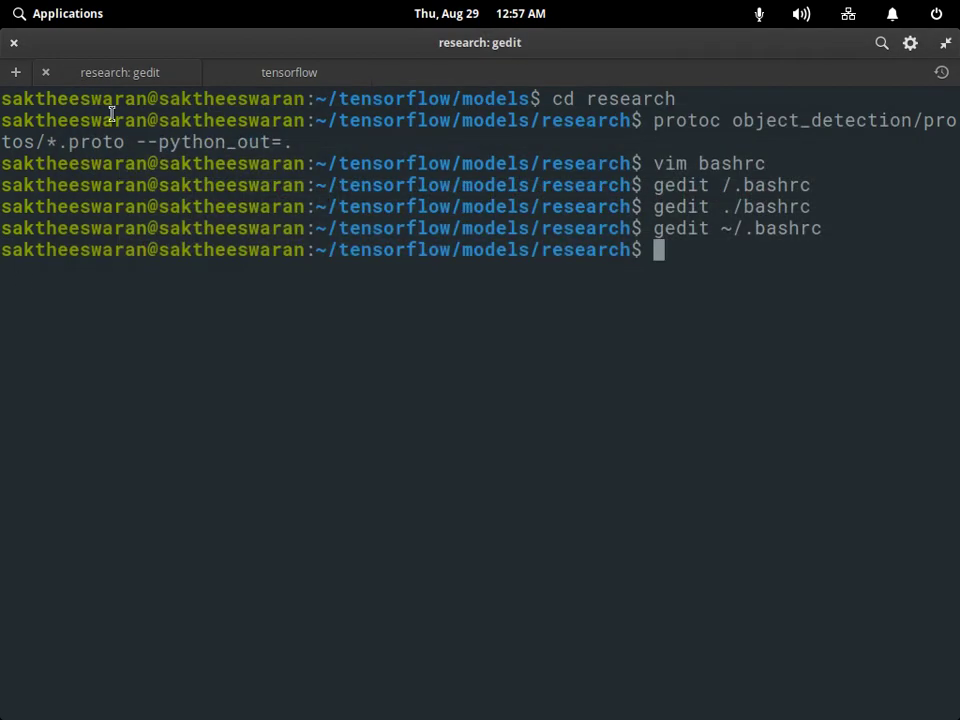
Run source ~/.bashrc to reload the shell configuration.
key(Up)
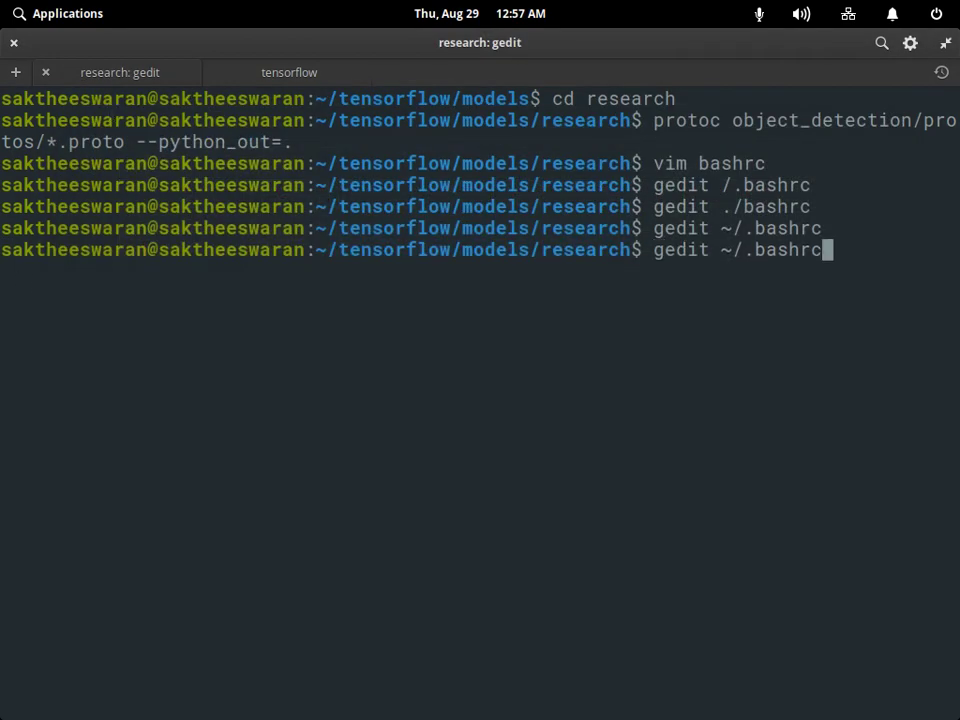
key(Left)
key(Left)
key(Left)
key(Left)
key(Left)
key(Left)
key(Left)
key(Left)
key(Home)
key(Delete)
key(Delete)
key(Delete)
key(Delete)
key(Delete)
key(Delete)
key(Delete)
text(s)
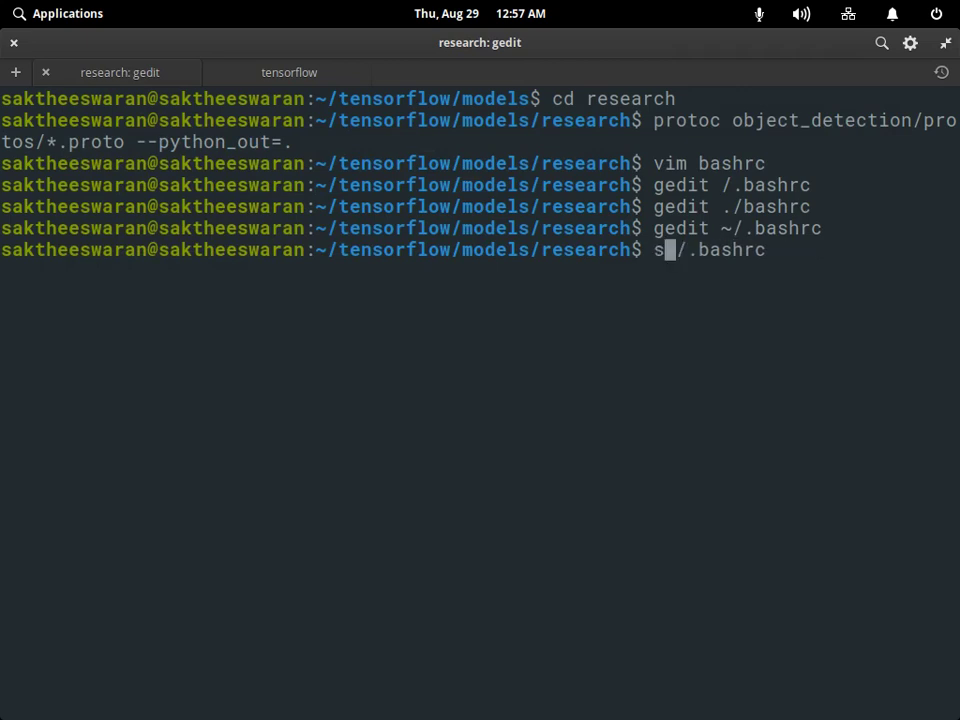
text(ource)
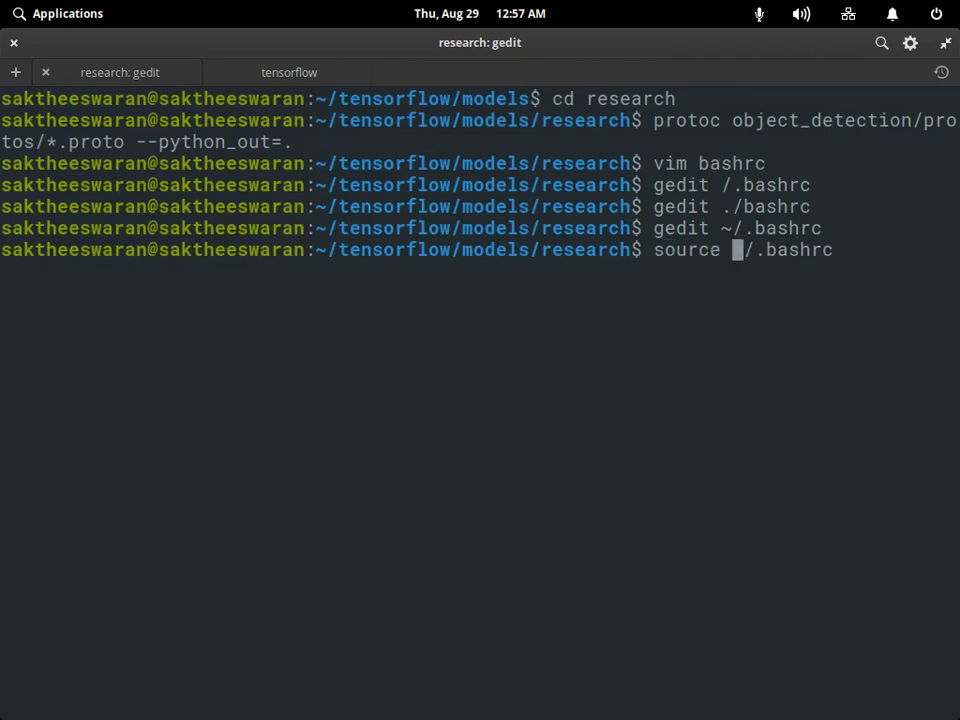
key(Return)
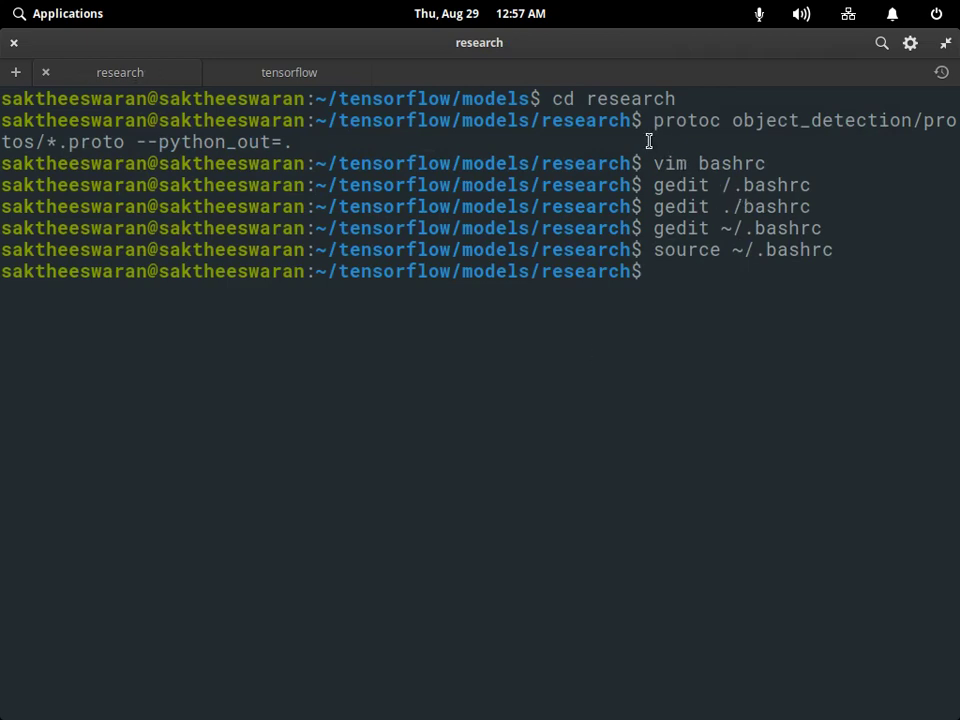
Copy 'jupyter notebook' from the Firefox article and paste it at the terminal prompt.
drag(652, 120, 684, 135)
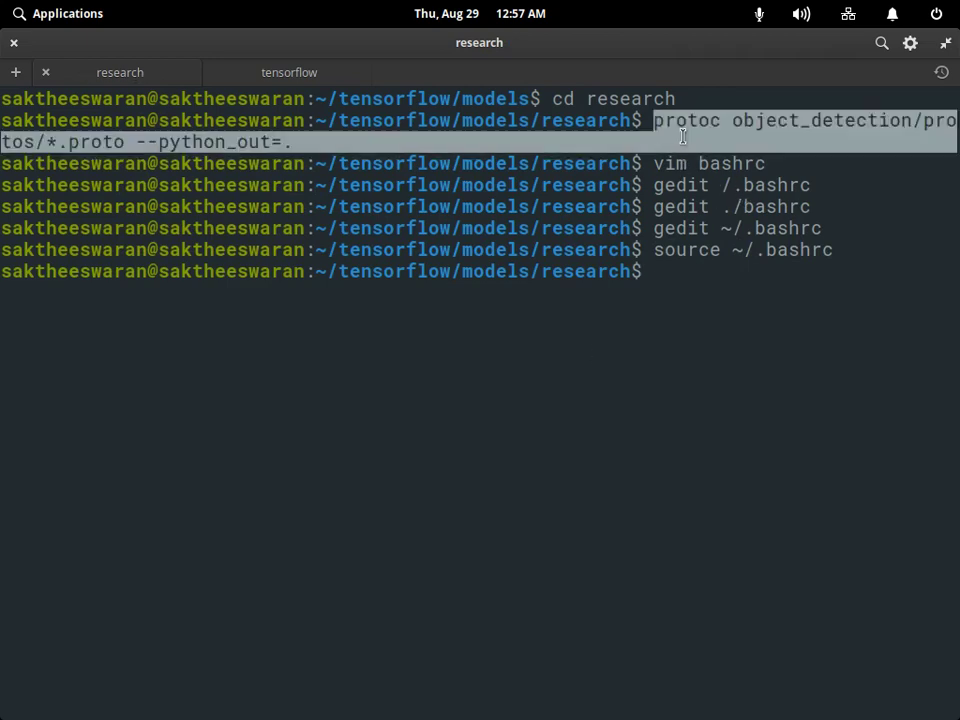
click(720, 304)
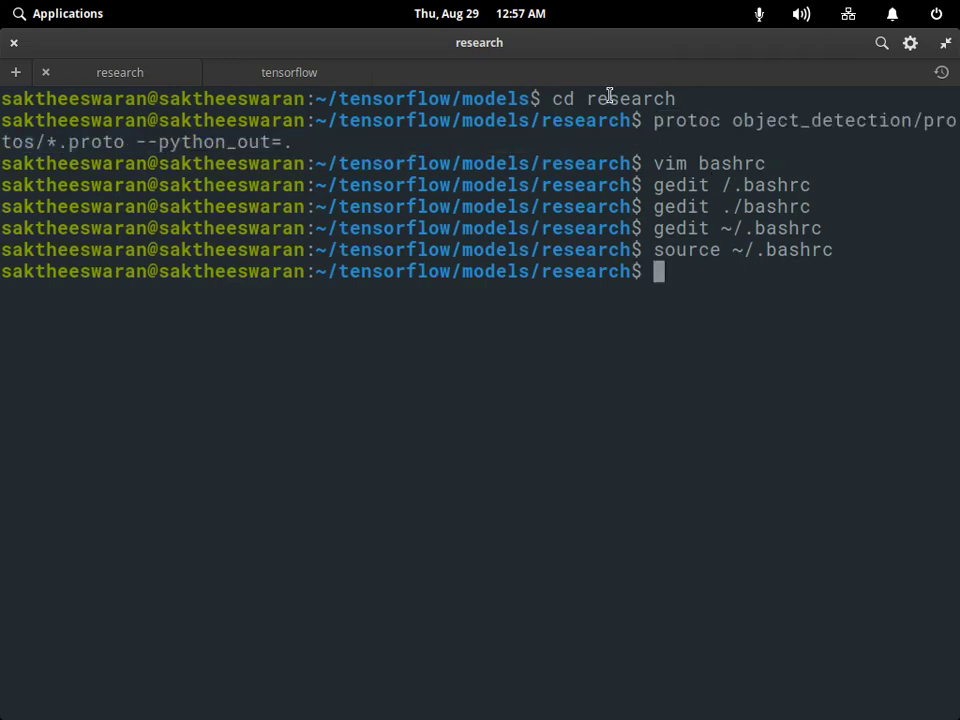
key(alt+Tab)
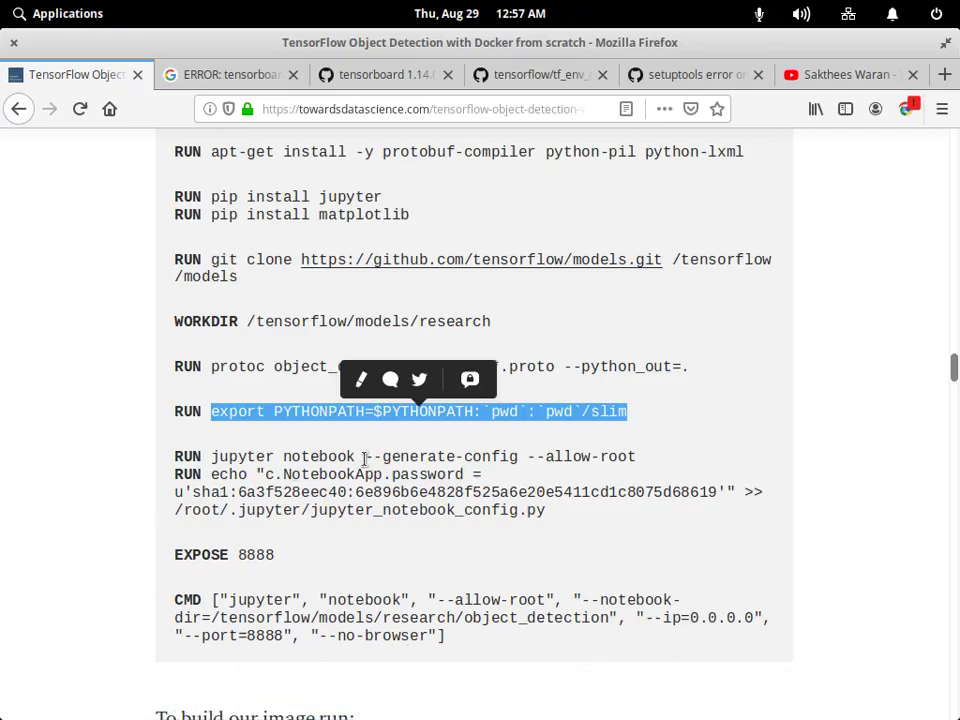
drag(355, 456, 211, 456)
right_click(244, 461)
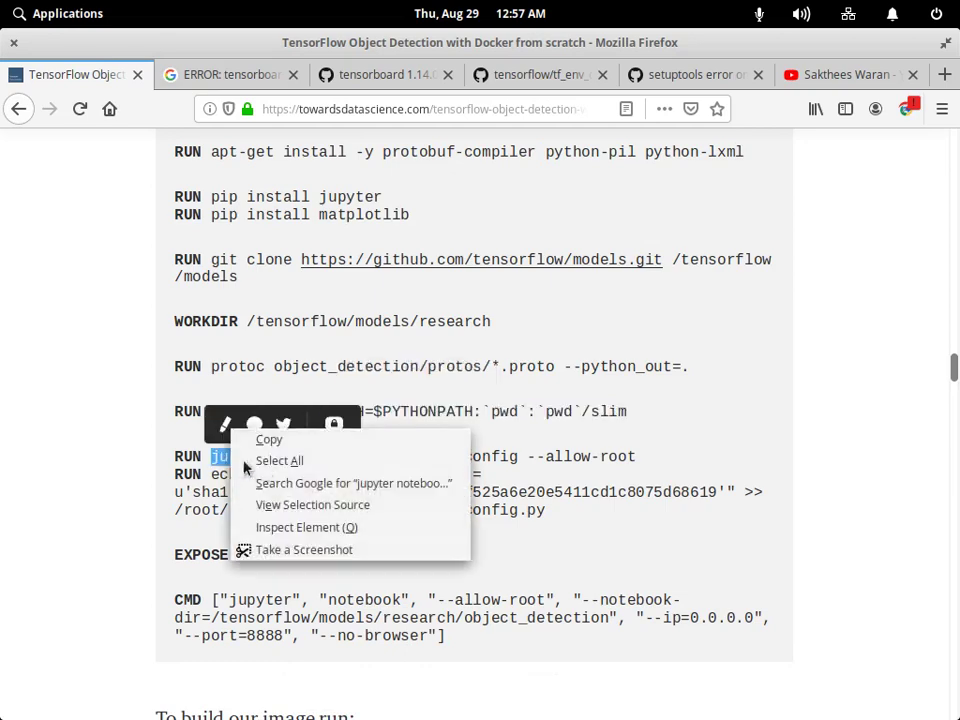
click(281, 444)
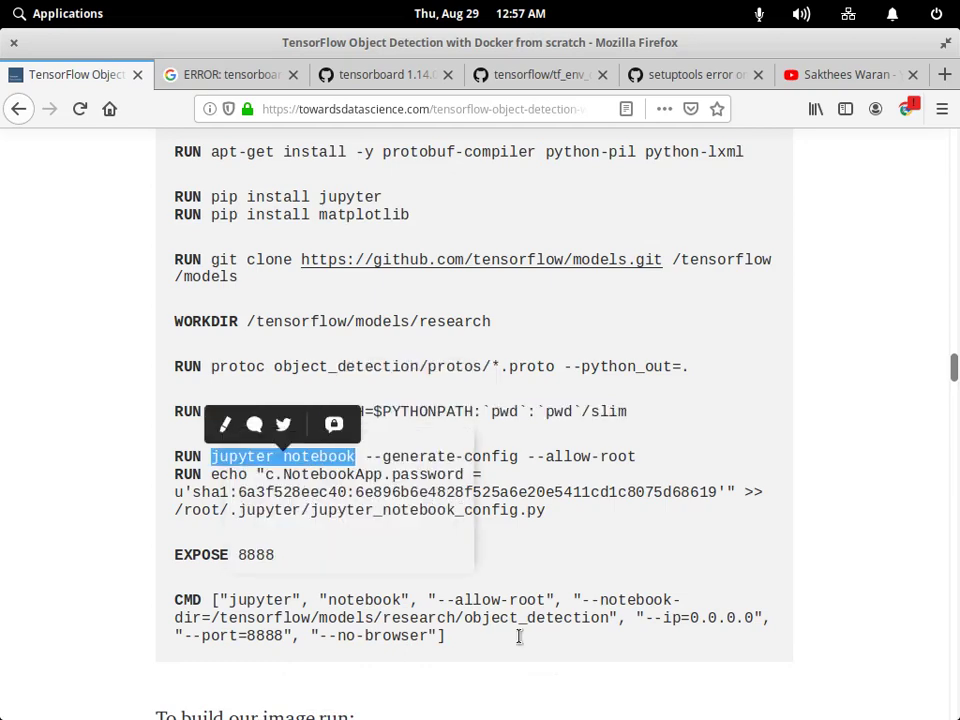
key(alt+Tab)
right_click(658, 298)
click(722, 354)
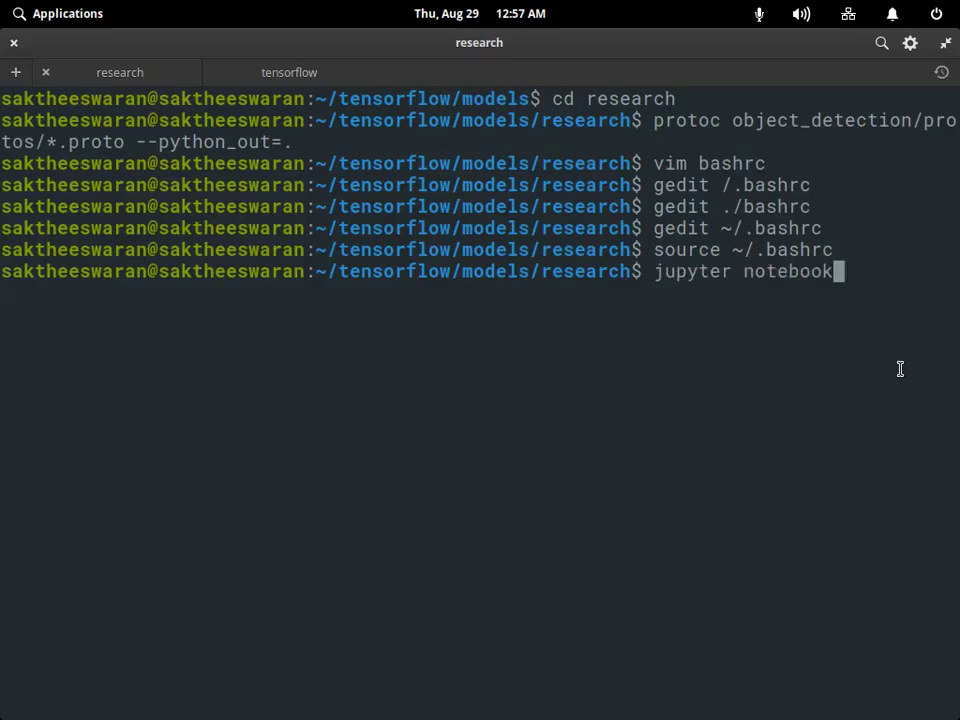
Run jupyter notebook and scroll the localhost:8888 dashboard to the object_detection folder.
key(Return)
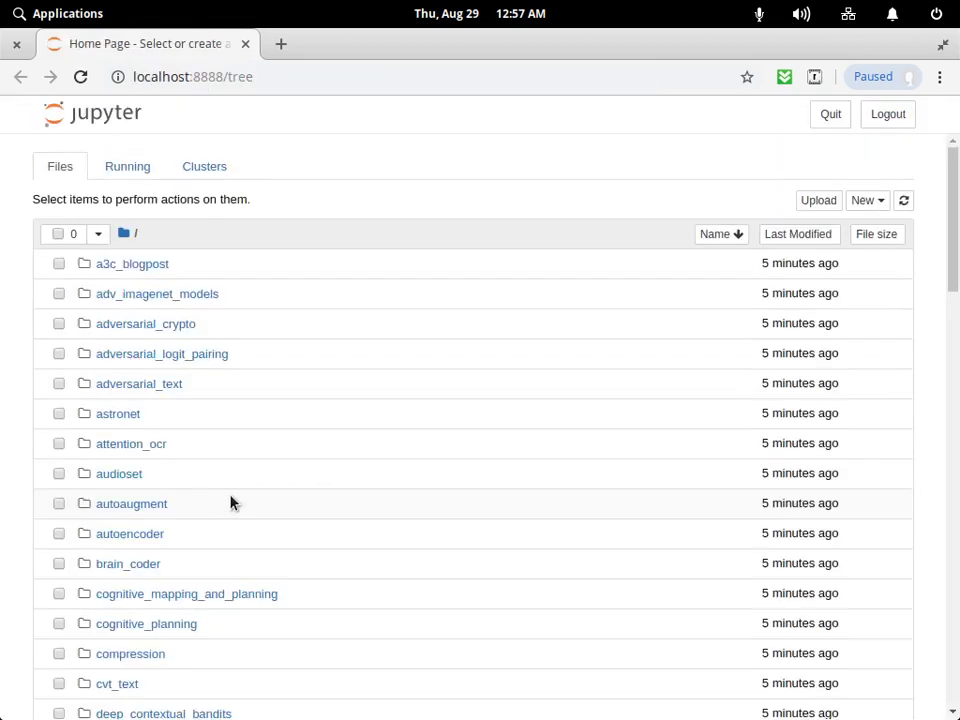
scroll(224, 474, down, 5)
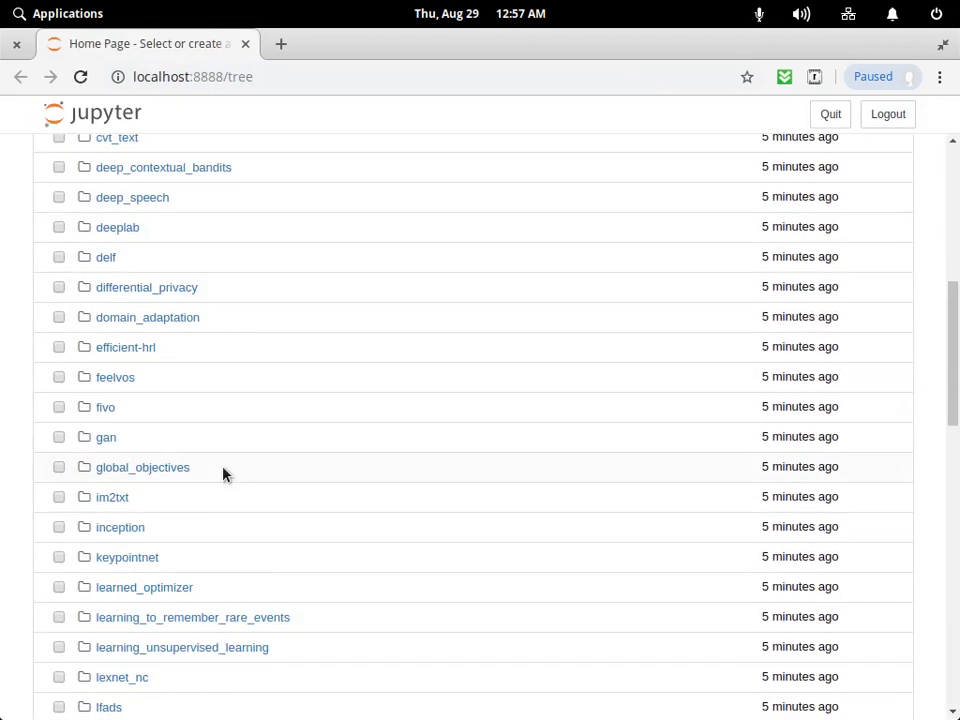
scroll(222, 400, down, 3)
scroll(224, 385, down, 1)
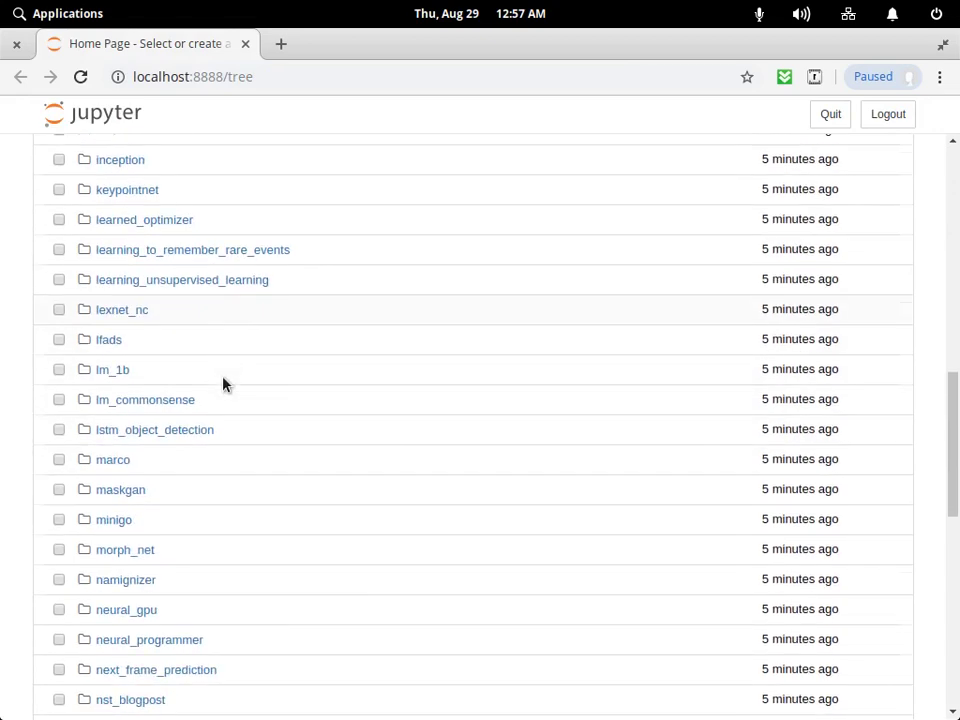
scroll(223, 384, down, 5)
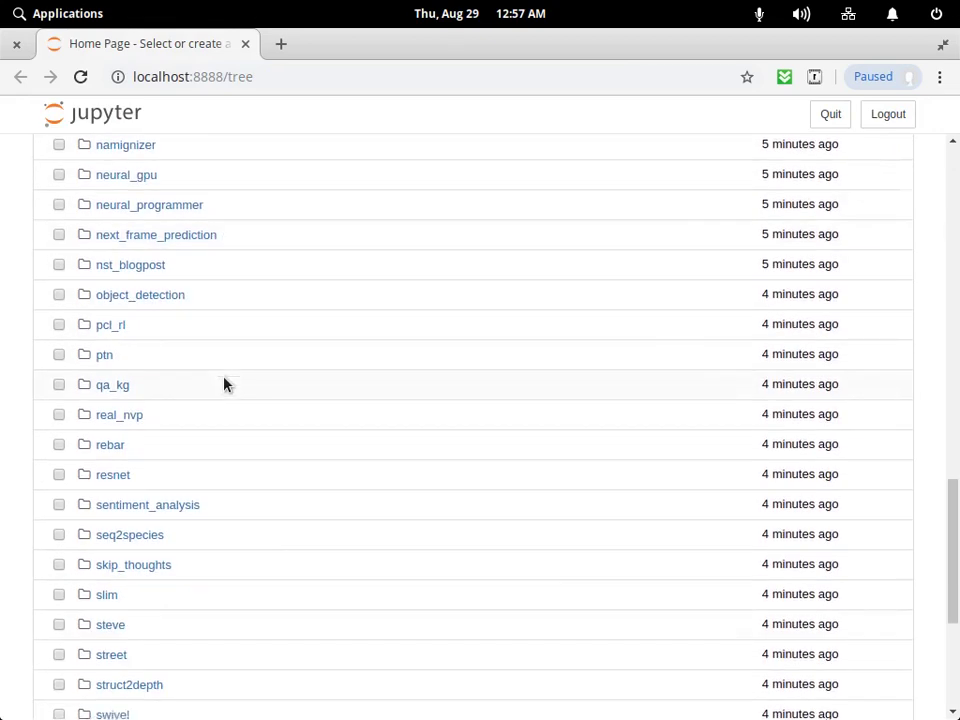
scroll(154, 579, down, 3)
scroll(141, 546, up, 2)
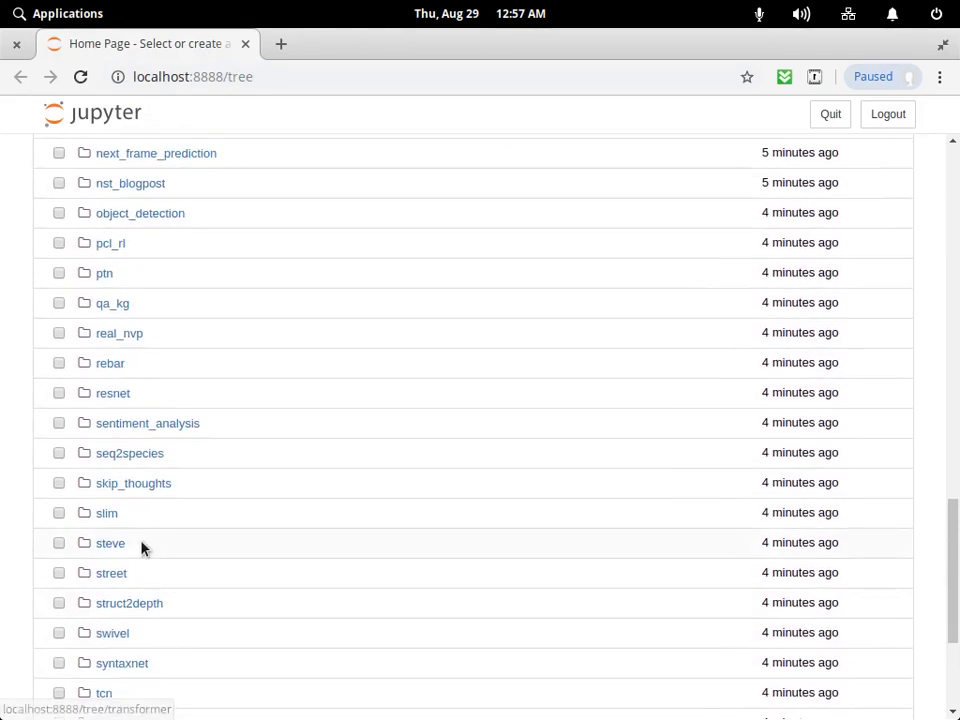
Open object_detection_tutorial.ipynb from the object_detection folder.
click(172, 213)
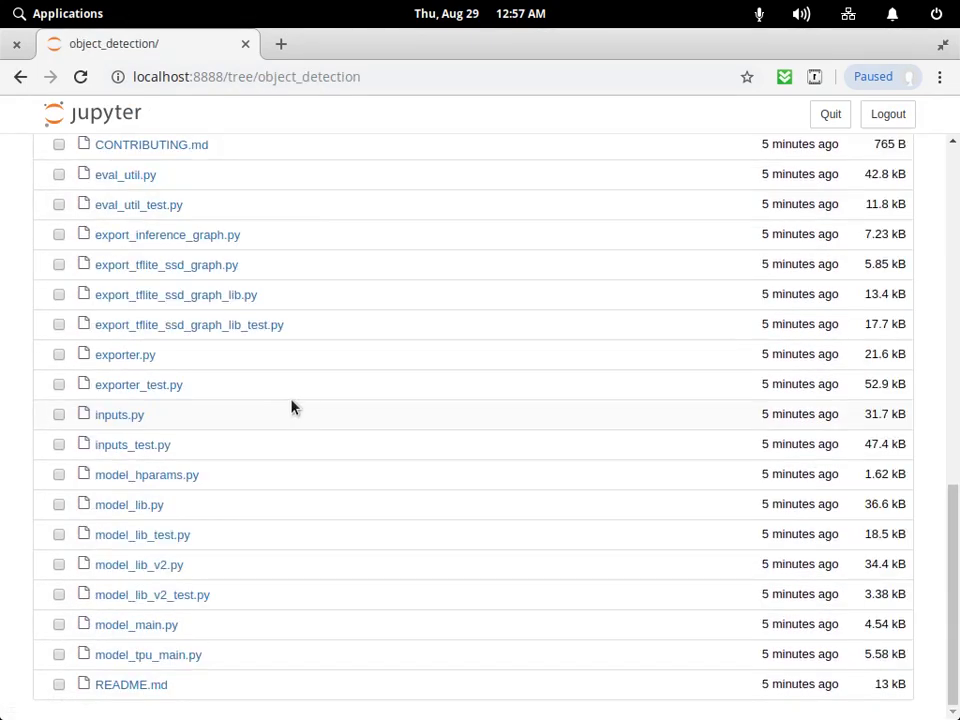
scroll(288, 404, up, 4)
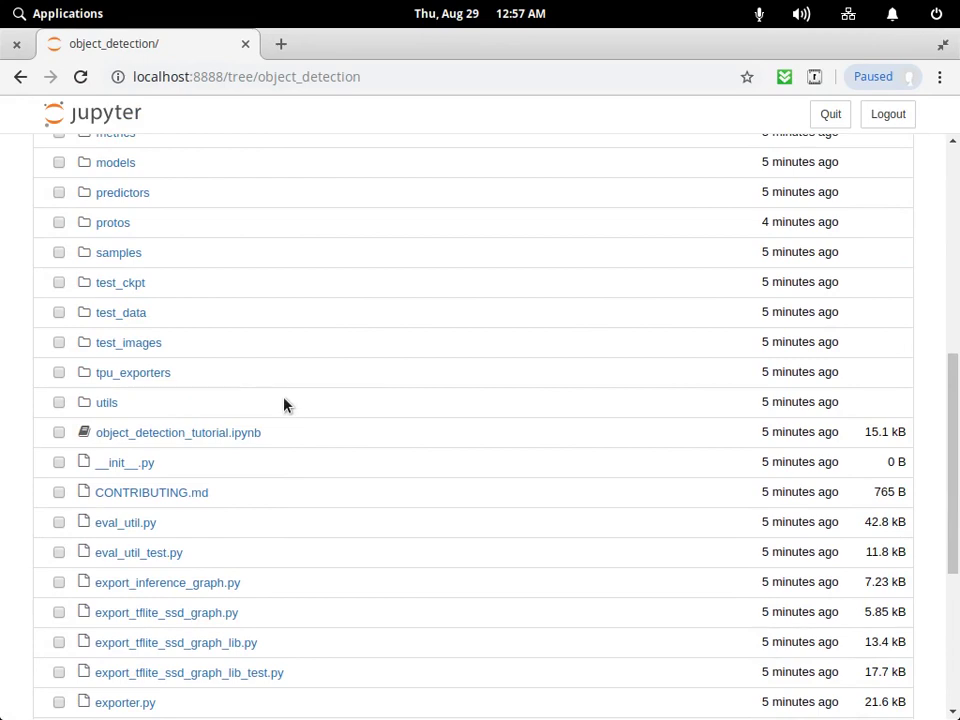
click(235, 432)
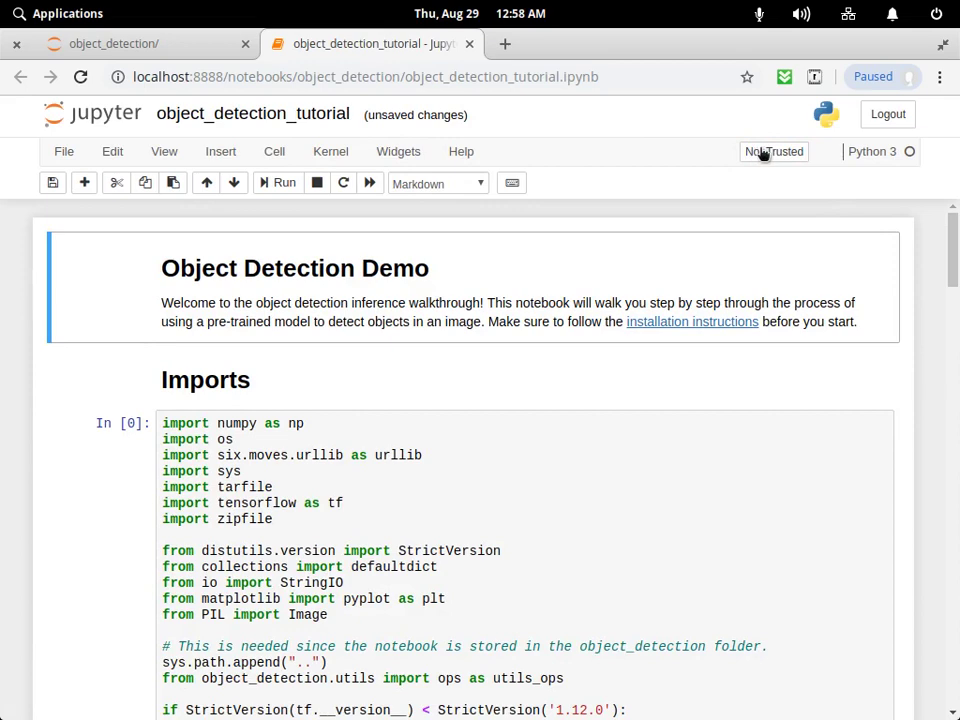
Mark the notebook as trusted and run all cells via Cell > Run All.
click(763, 152)
click(700, 330)
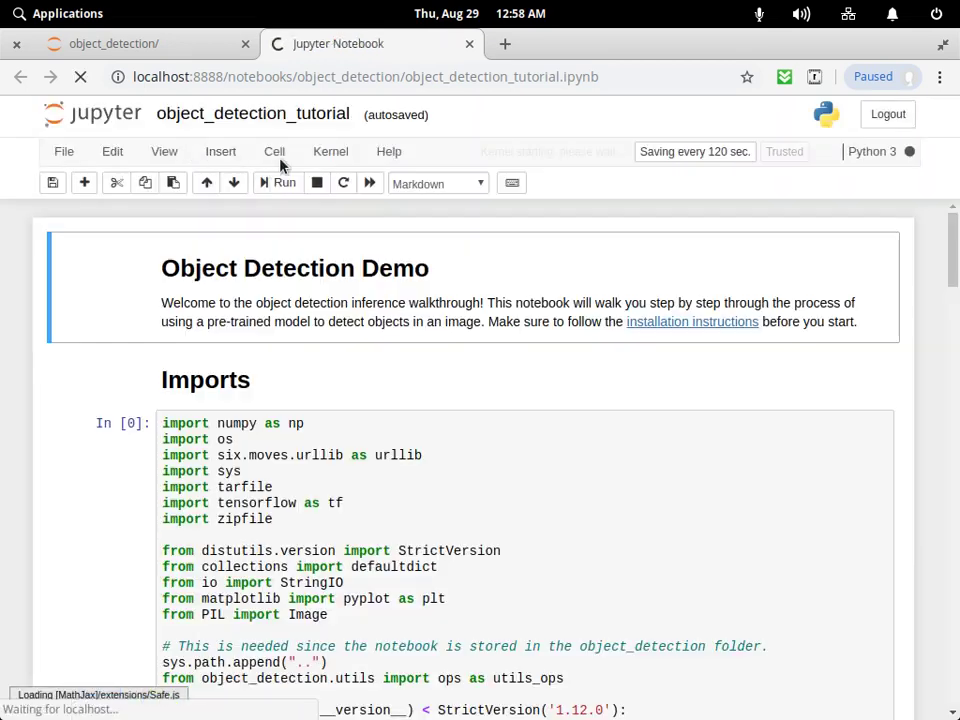
click(274, 151)
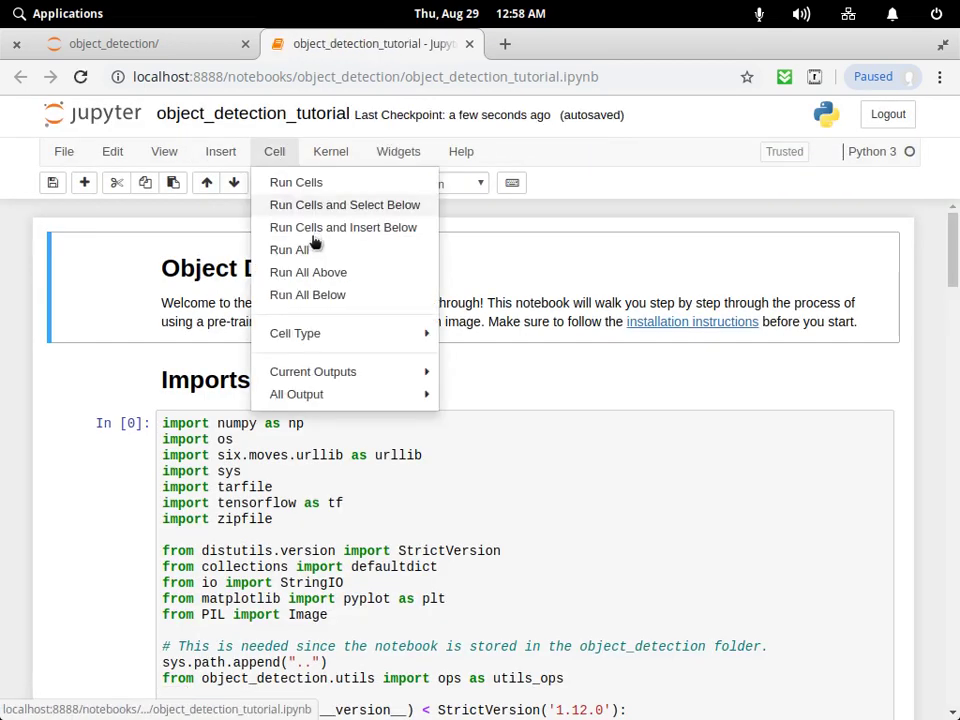
click(302, 250)
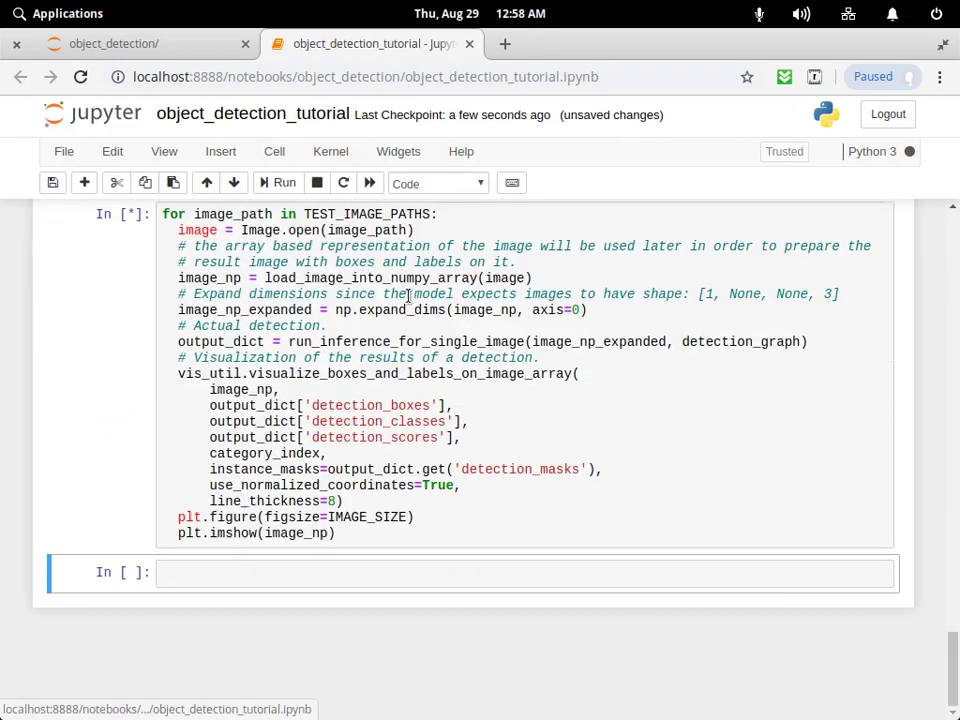
mouse_move(951, 668)
mouse_down()
mouse_move(942, 294)
mouse_move(948, 678)
mouse_up()
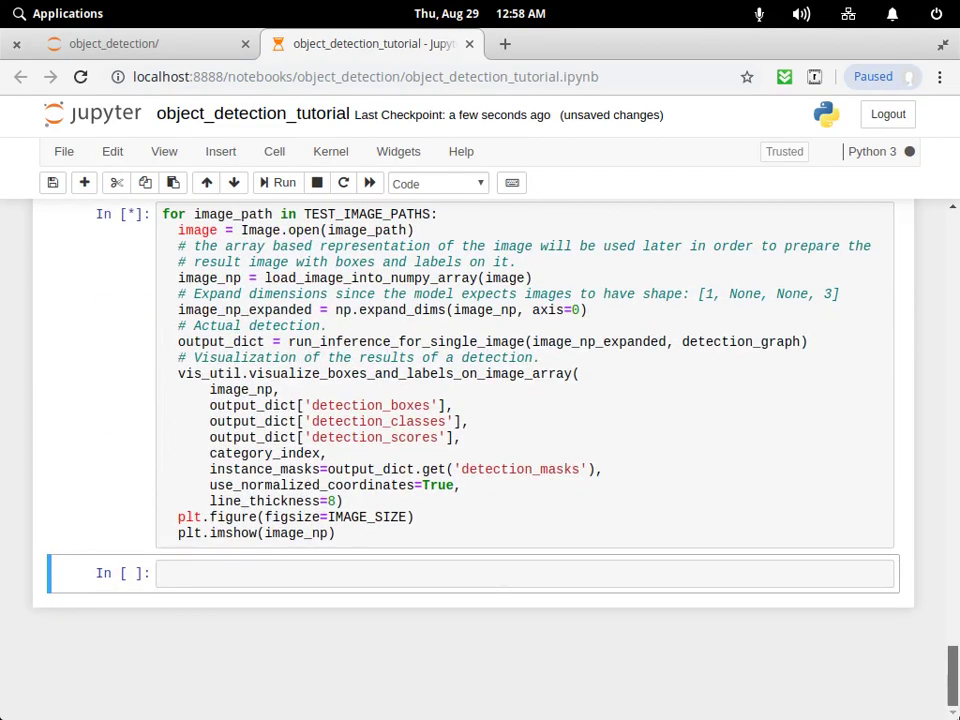
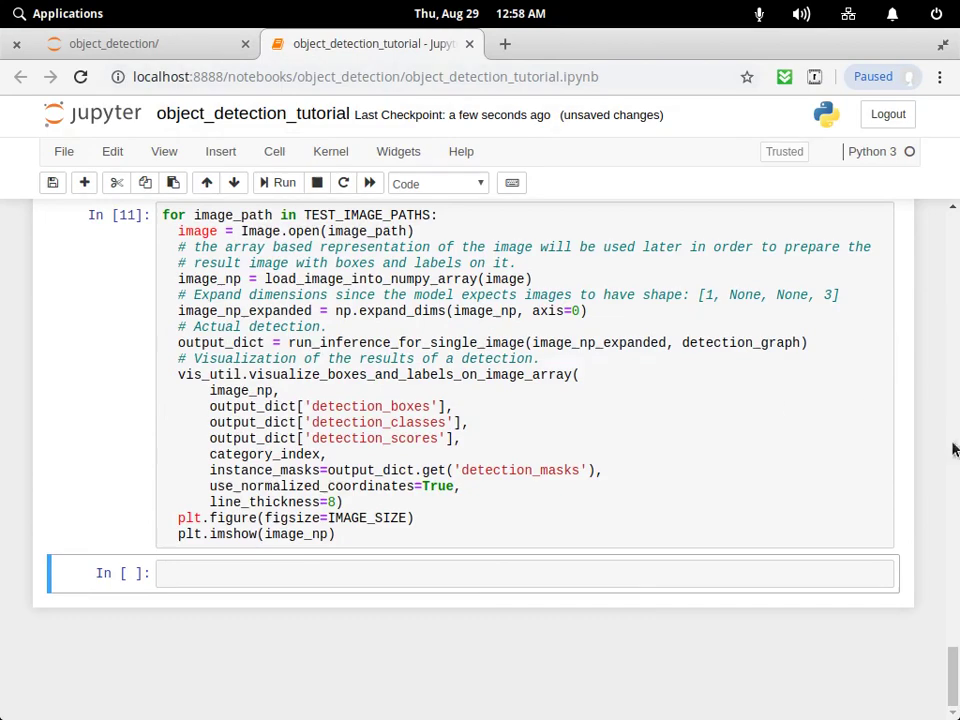
Scroll through the object_detection_tutorial notebook and re-execute every cell with Cell > Run All.
scroll(953, 449, up, 20)
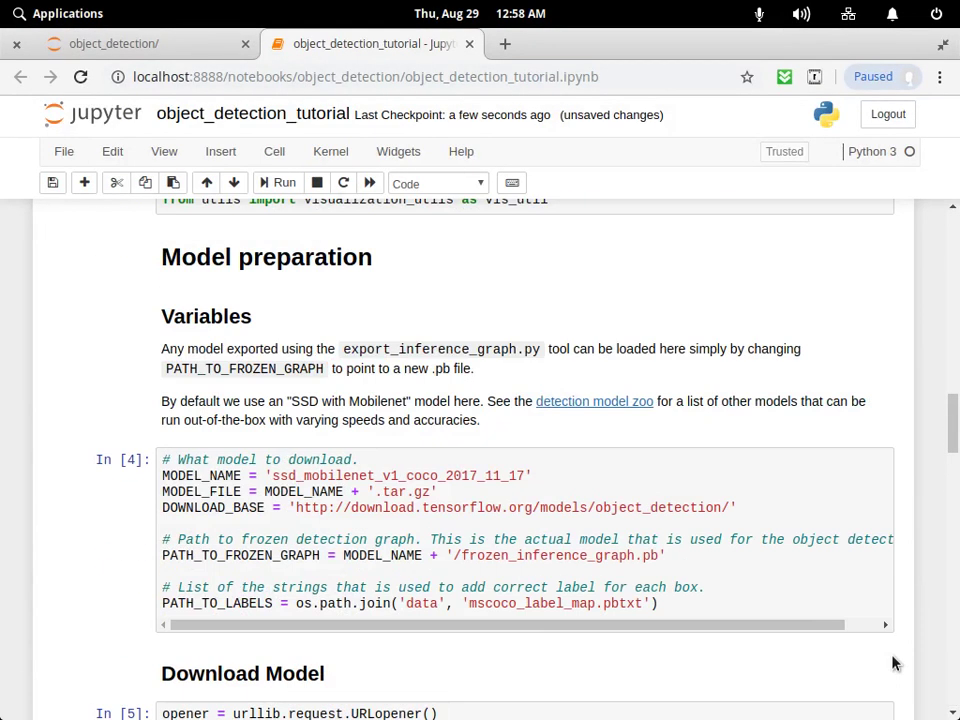
scroll(895, 663, up, 15)
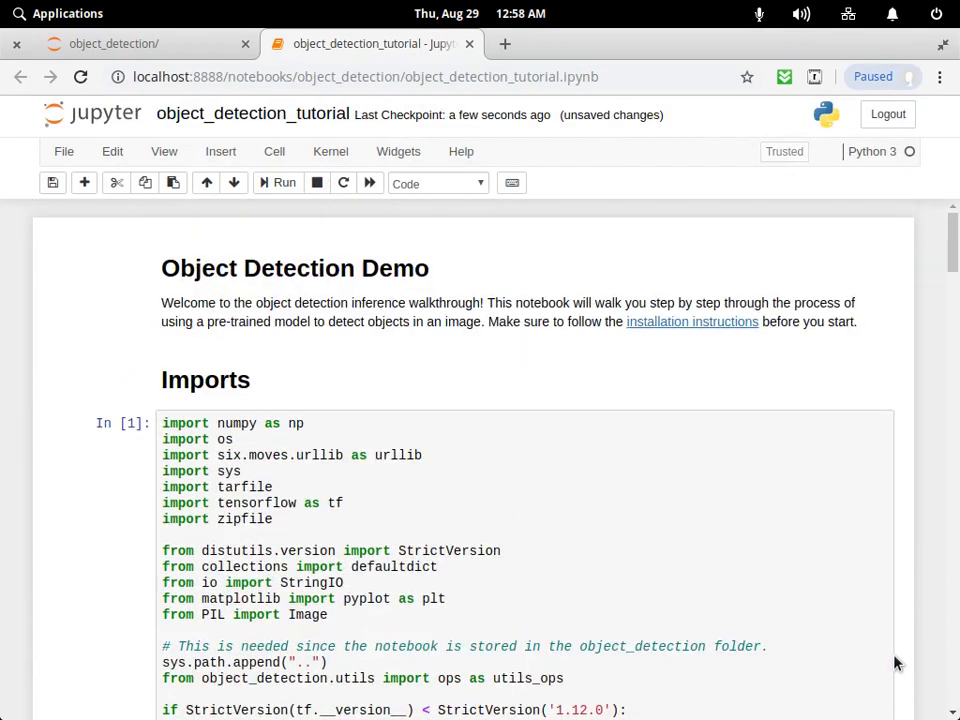
scroll(895, 663, down, 20)
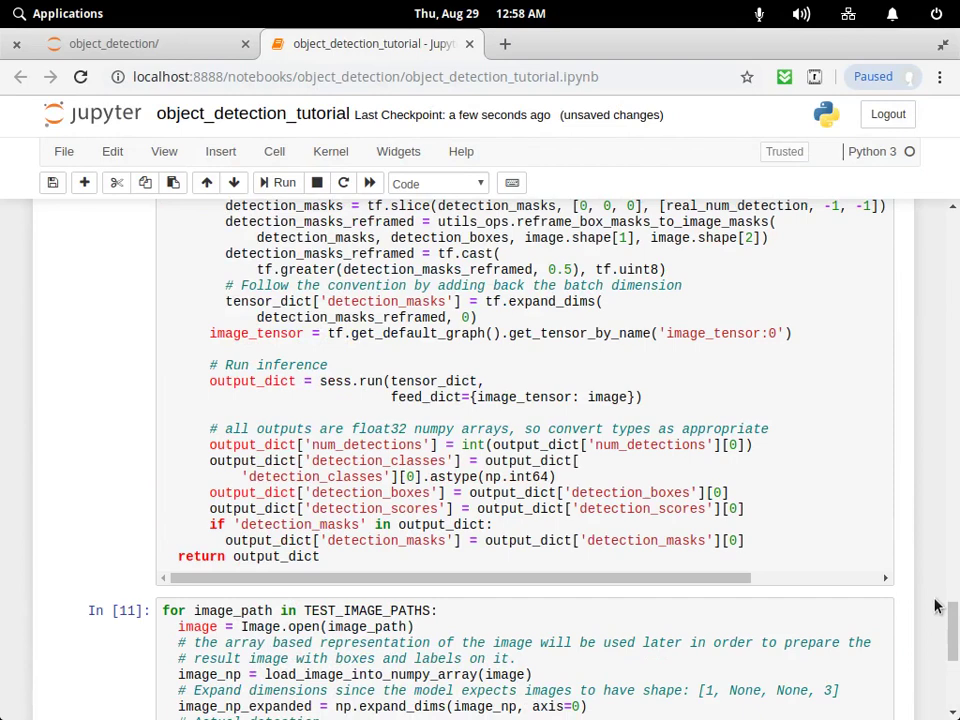
scroll(935, 605, down, 5)
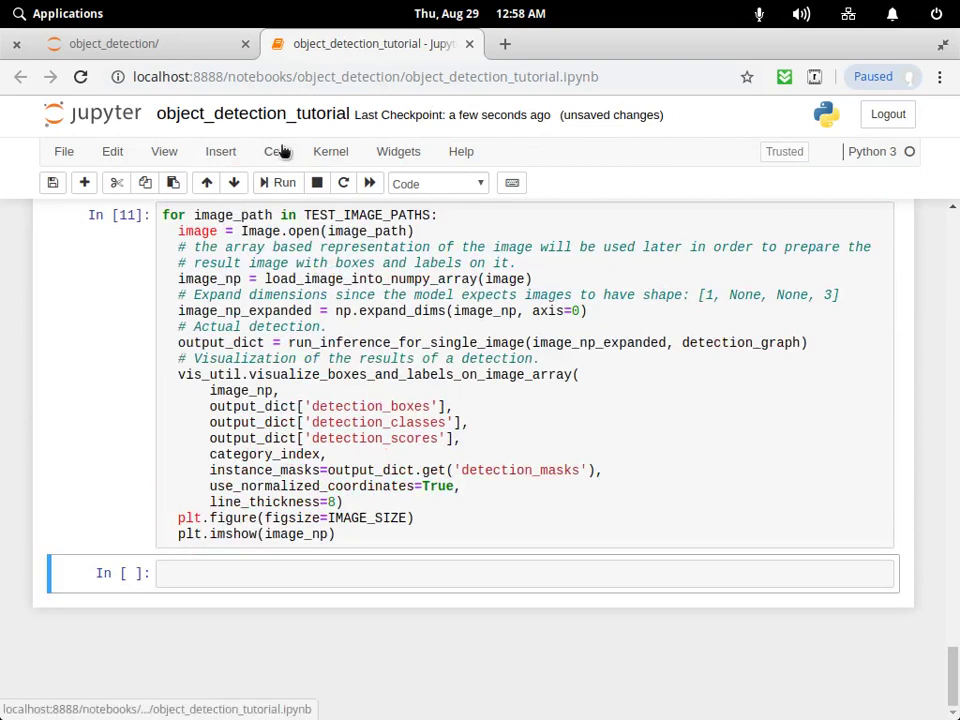
click(283, 150)
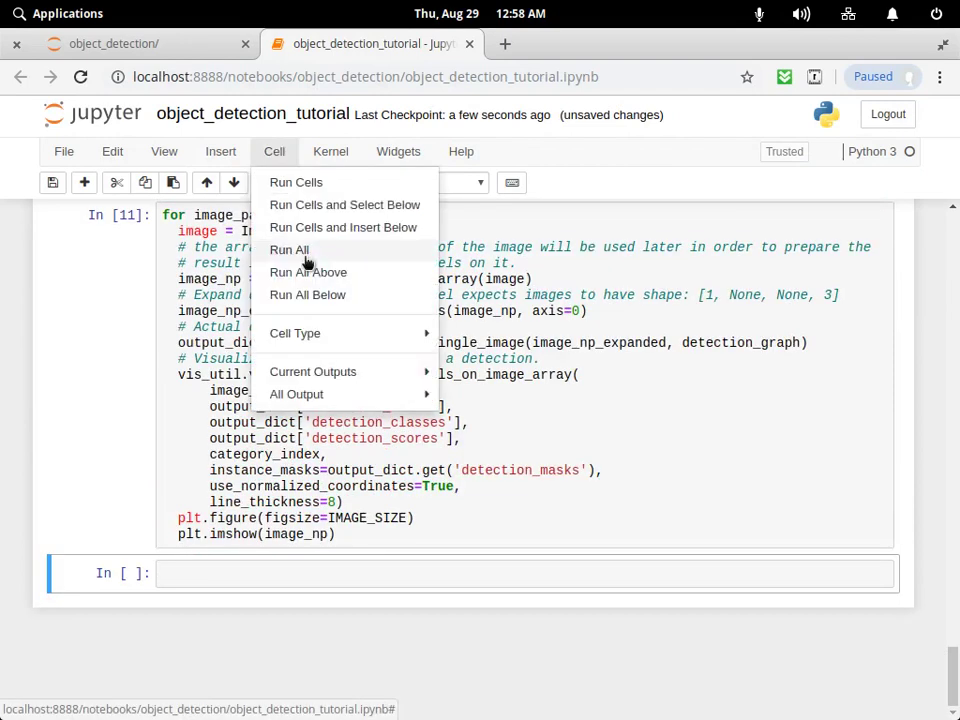
click(304, 253)
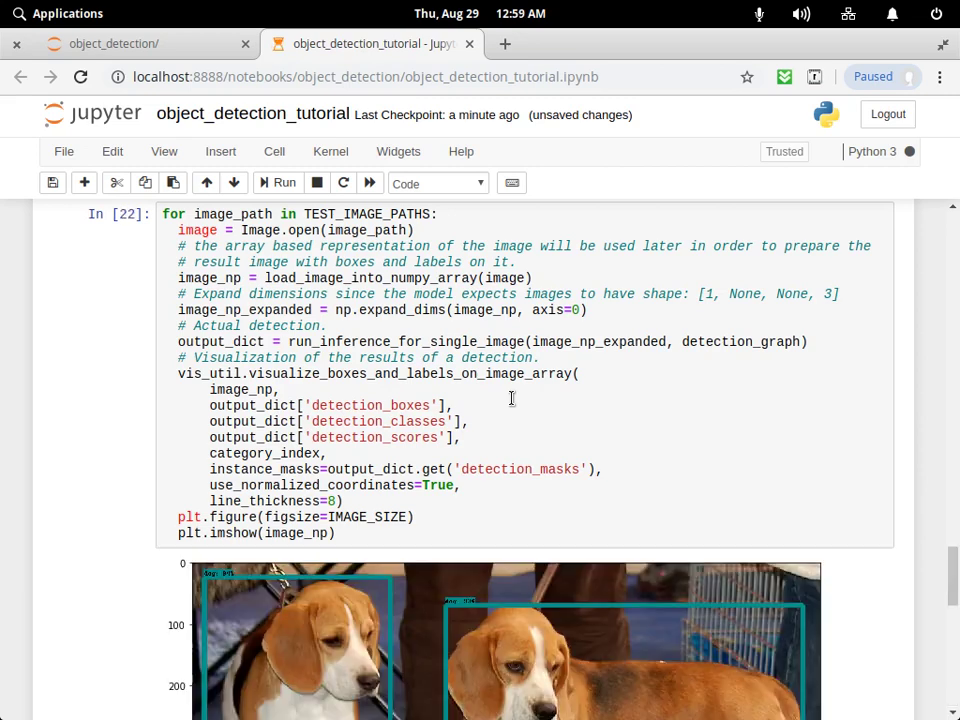
Review the dog and beach detection outputs and the In [20] test_images setting, then bring up Files.
scroll(511, 398, down, 8)
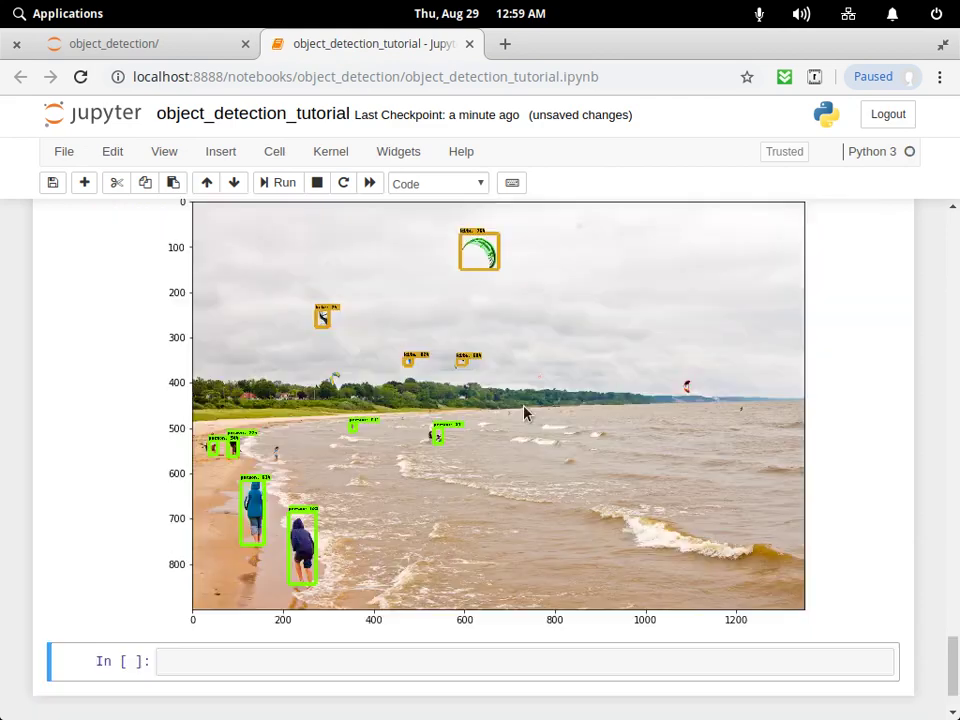
scroll(466, 473, up, 10)
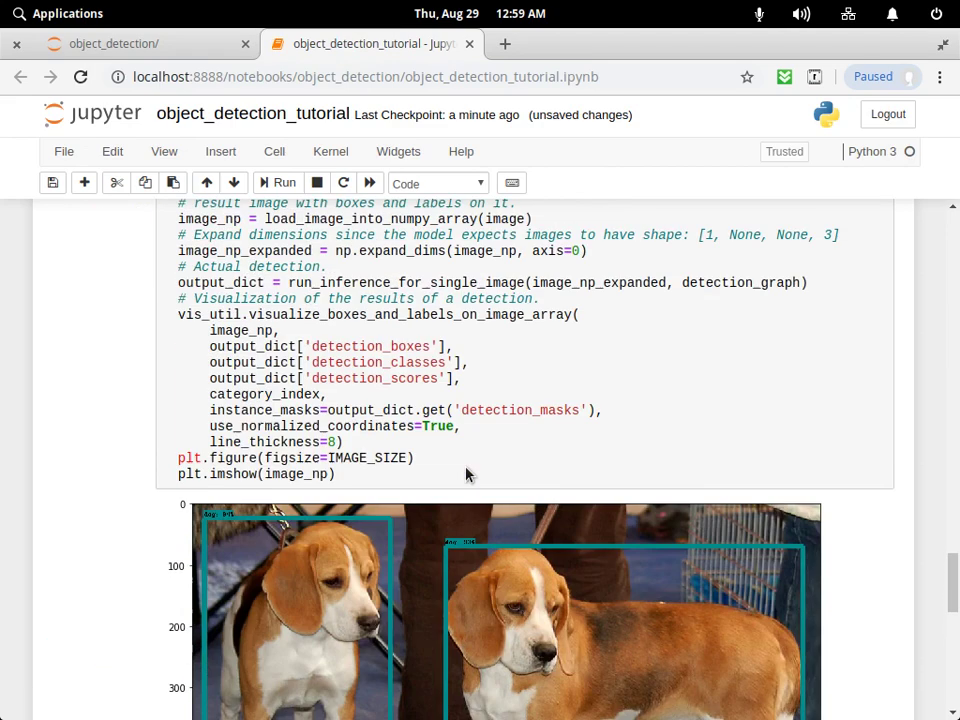
scroll(470, 472, up, 5)
scroll(474, 471, up, 3)
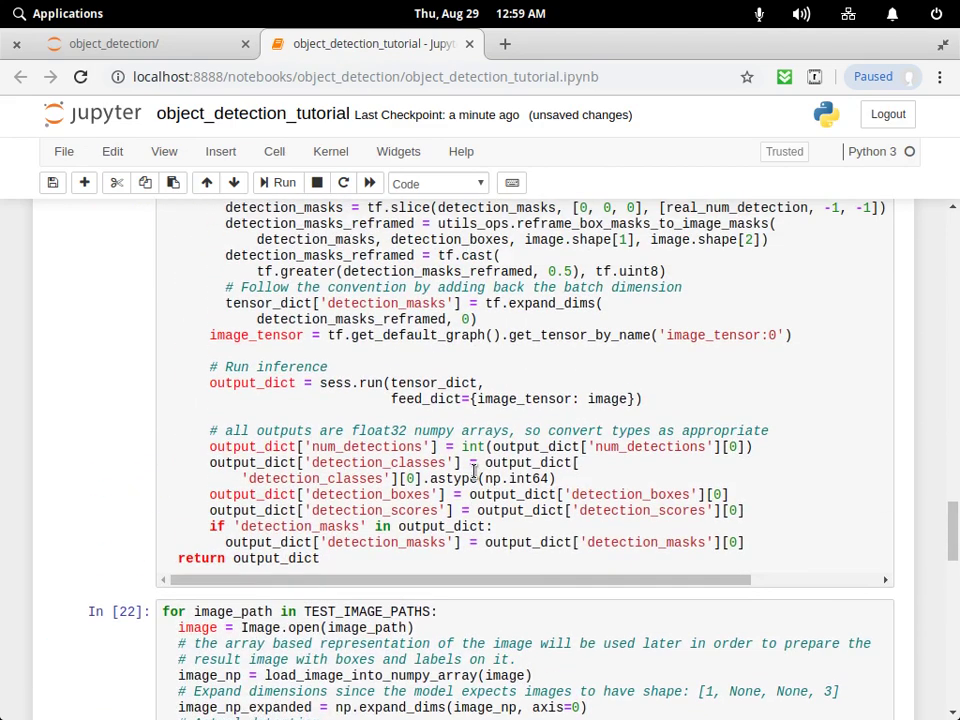
scroll(474, 471, up, 9)
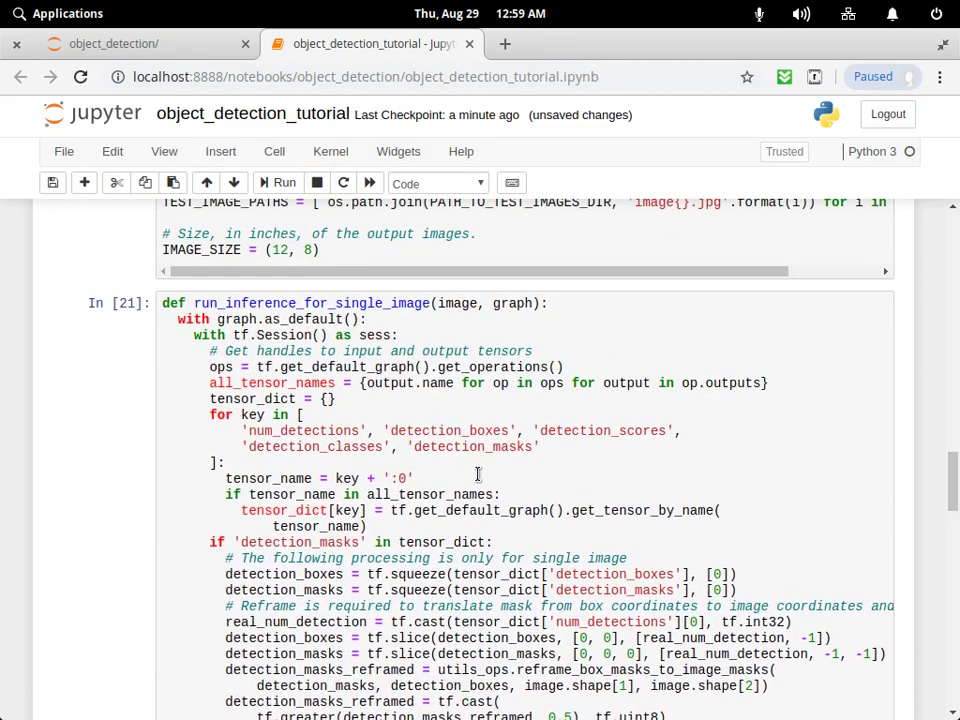
scroll(478, 474, up, 3)
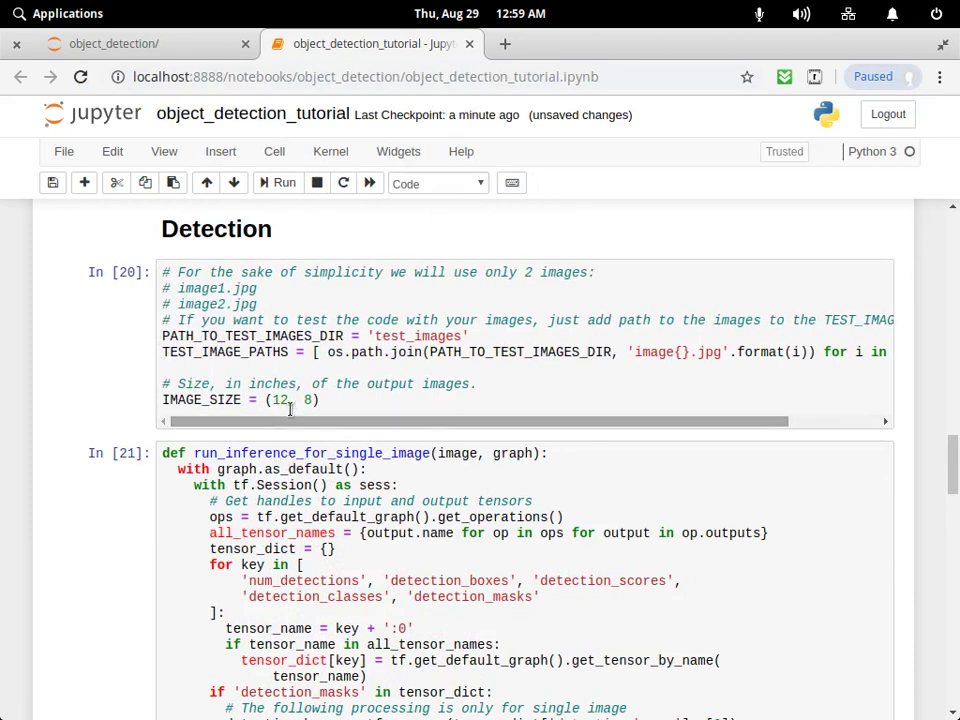
scroll(521, 431, right, 2)
scroll(551, 431, left, 2)
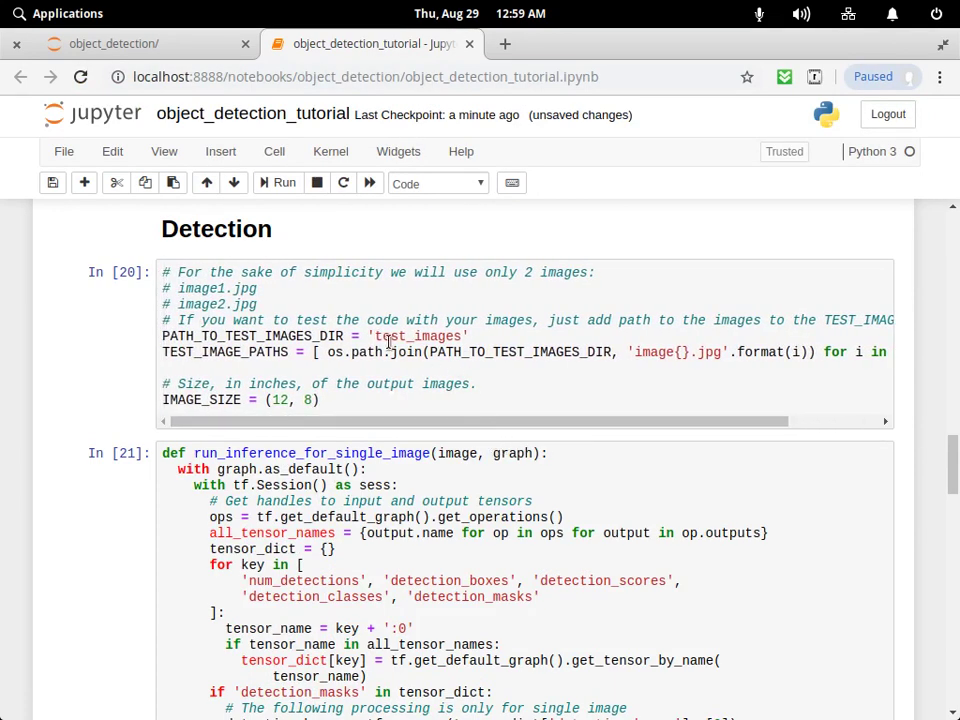
click(683, 692)
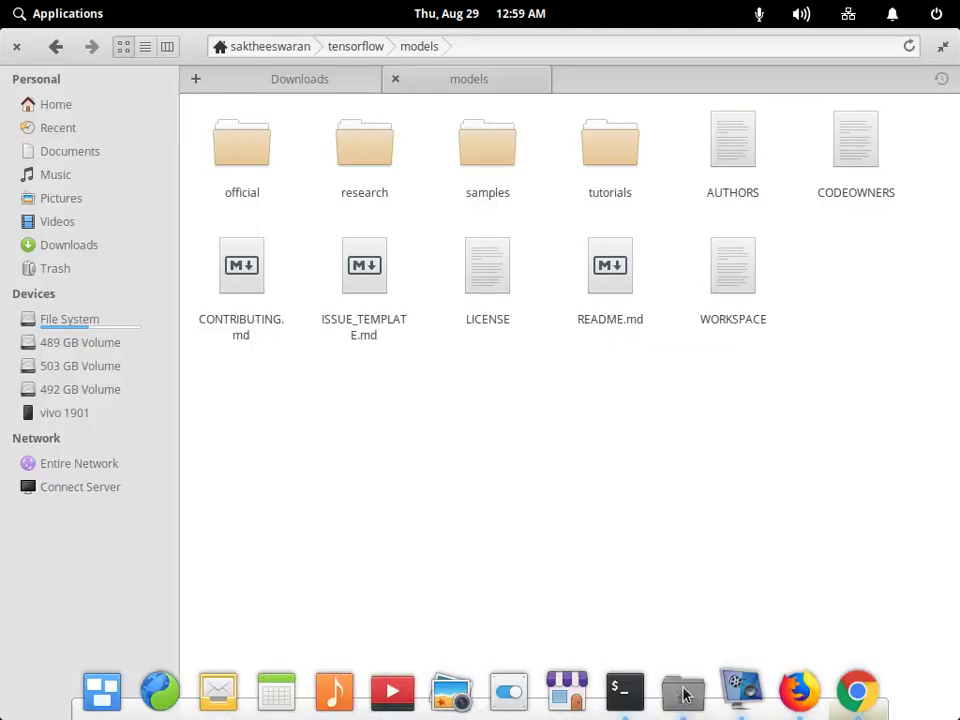
Browse the research folder, return to models, and search for 'test'.
click(354, 186)
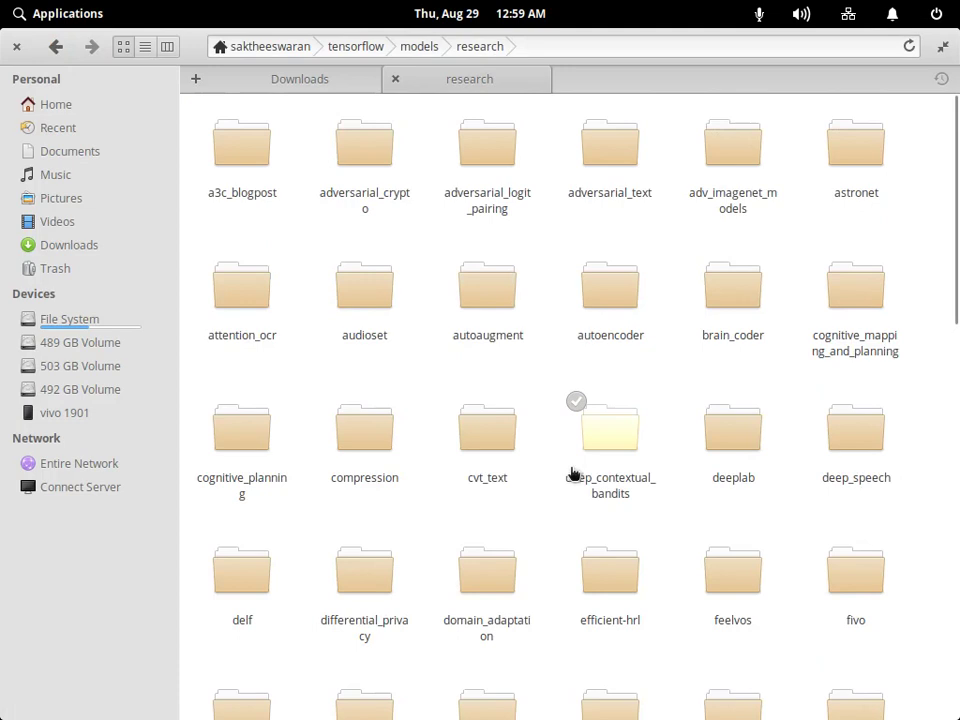
scroll(630, 403, down, 15)
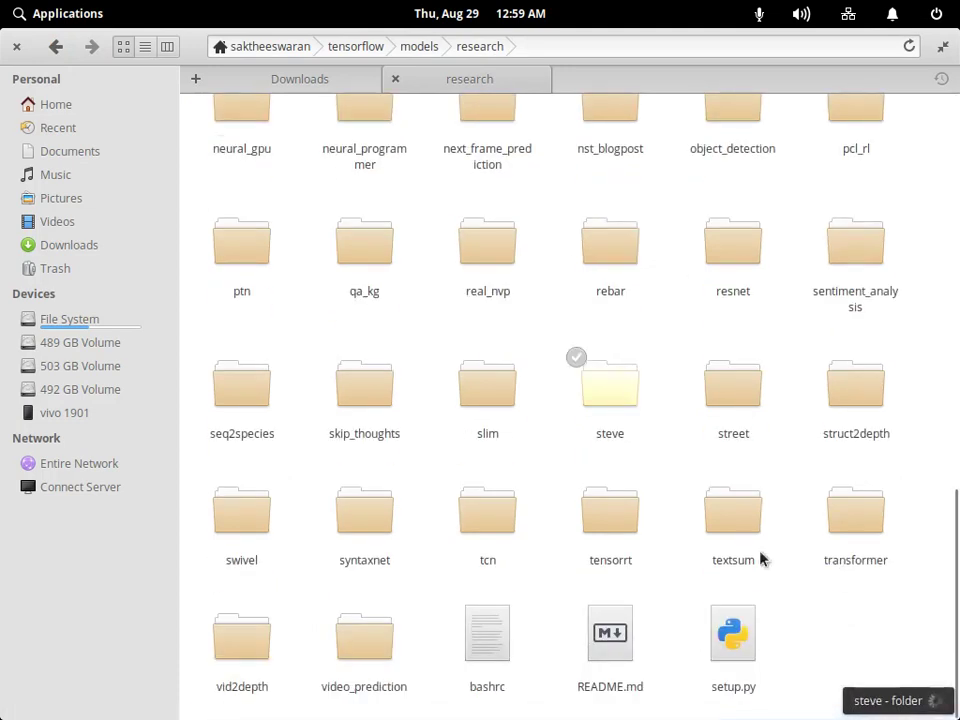
click(56, 46)
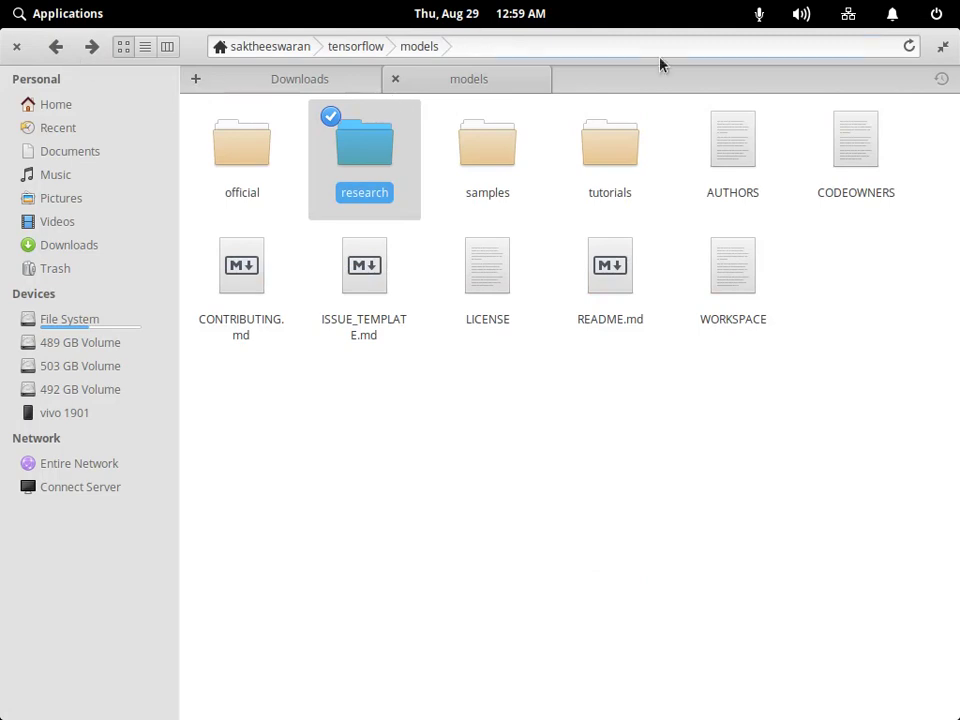
text(test)
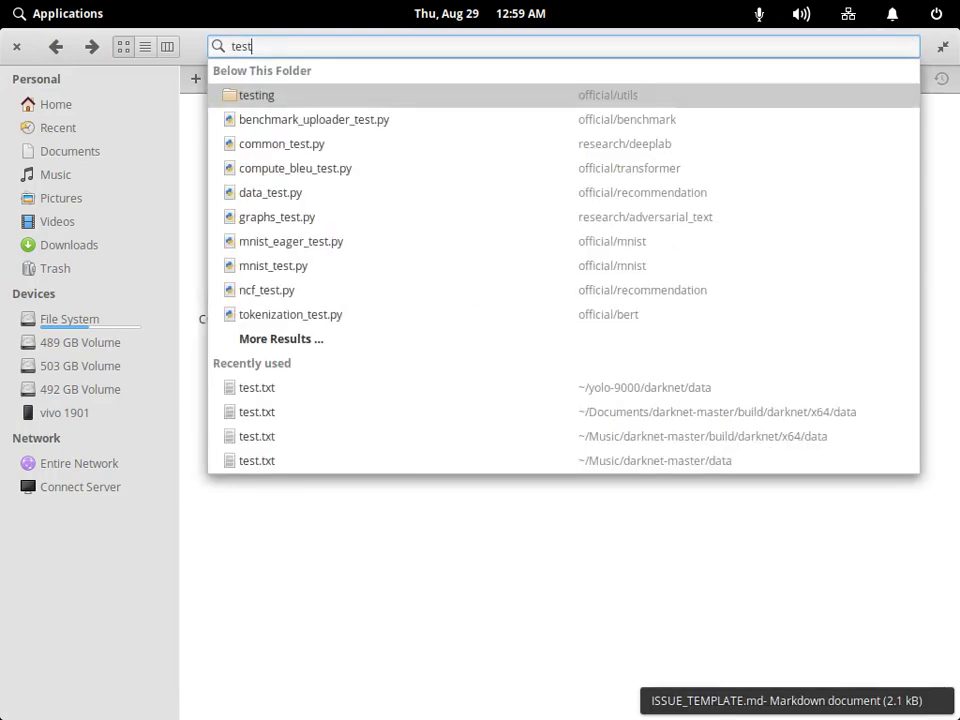
Copy the 'test_images' folder name from notebook cell In [20] and return to Files.
click(797, 690)
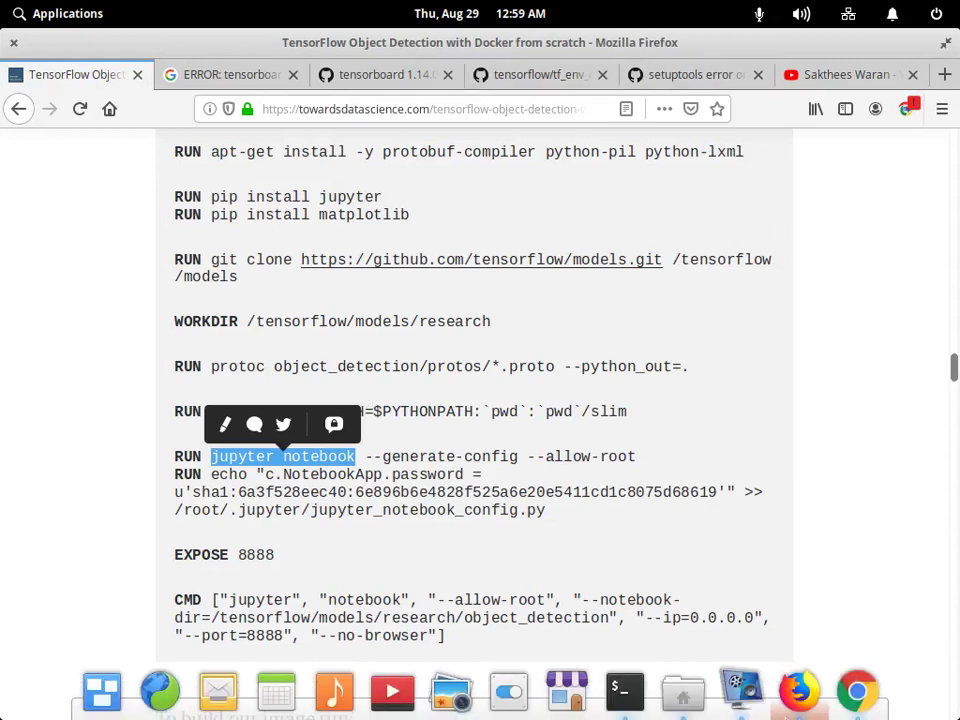
click(797, 690)
click(413, 338)
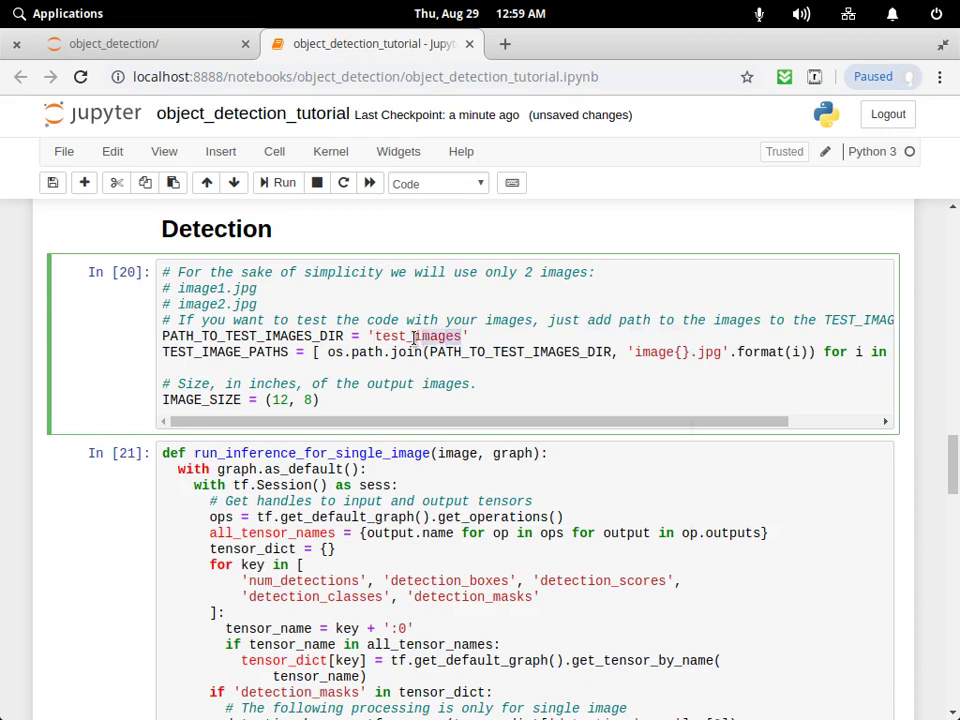
drag(413, 338, 377, 338)
right_click(385, 332)
click(439, 377)
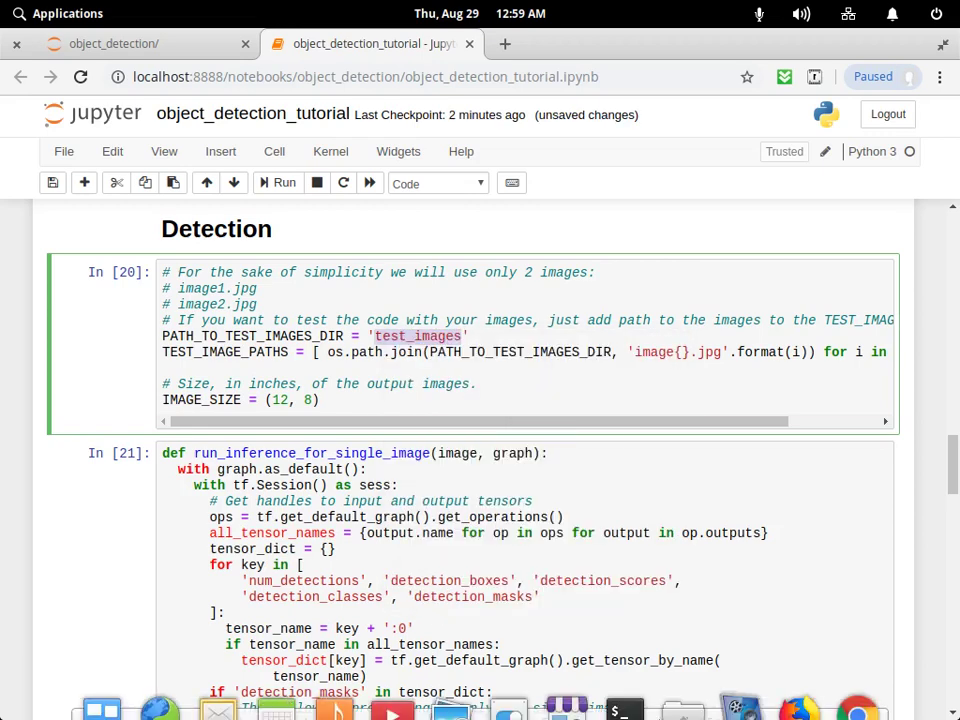
click(683, 692)
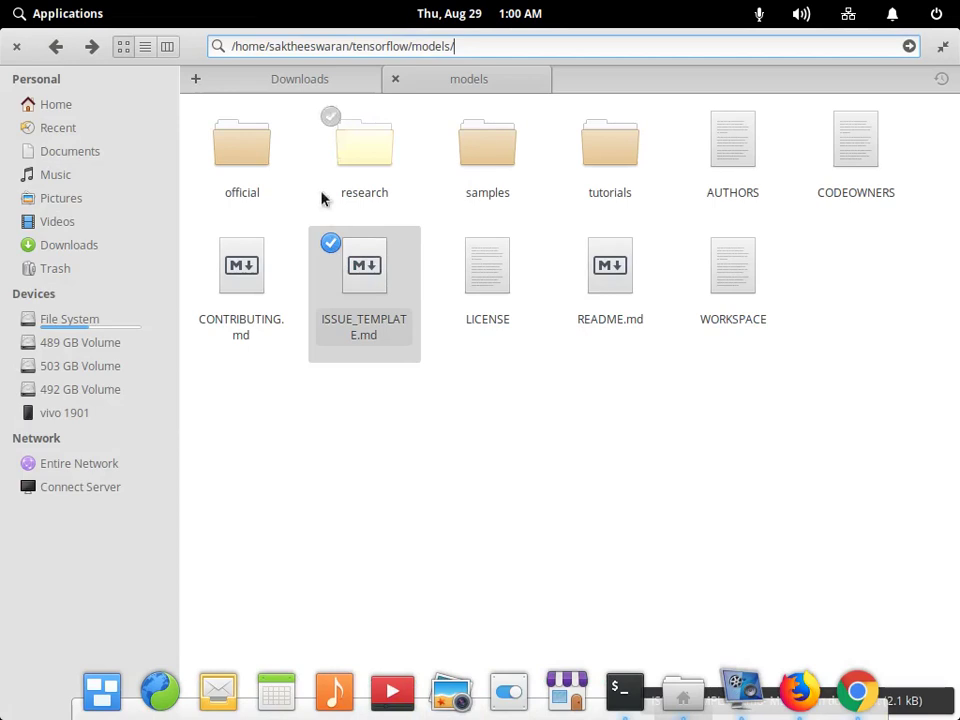
Try pasting test_images into the models path, then go Home and into the tensorflow folder.
triple_click(306, 40)
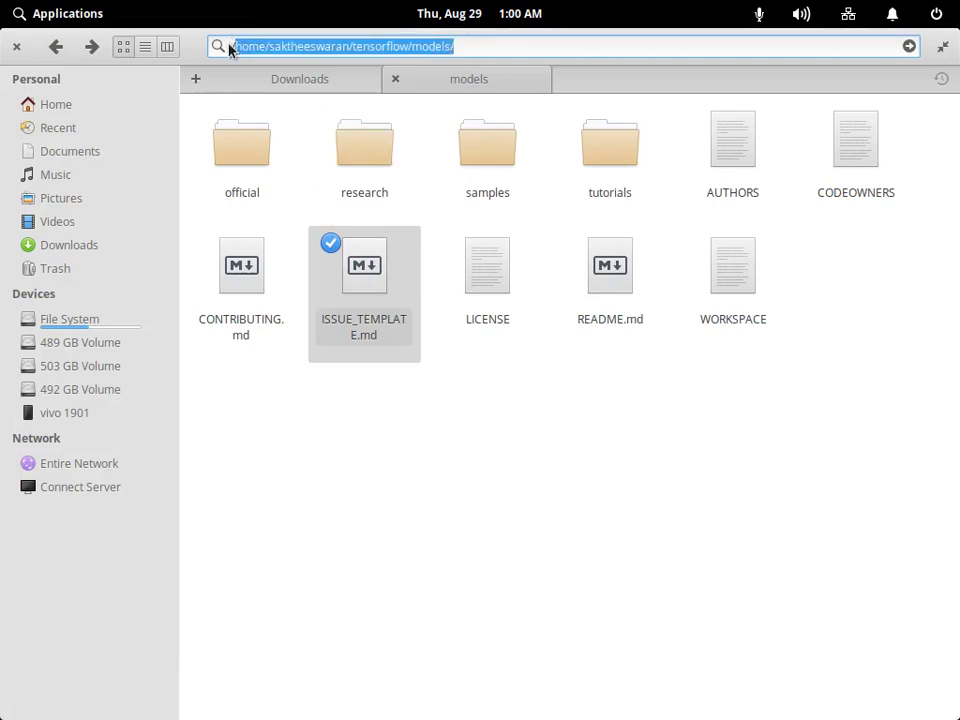
key(End)
key(ctrl+v)
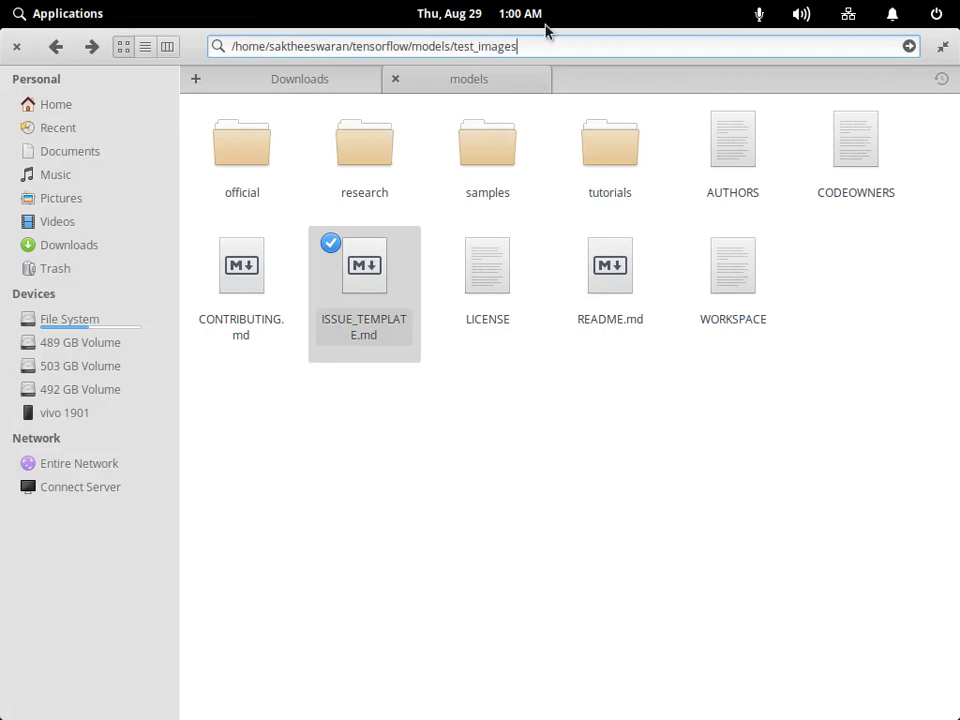
key(Return)
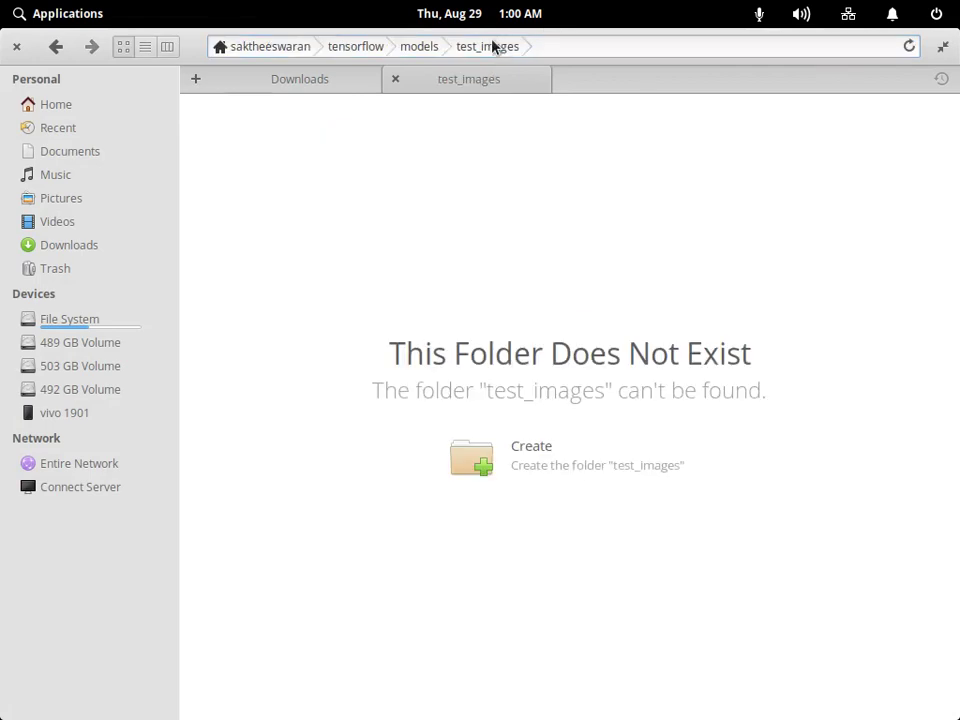
click(345, 79)
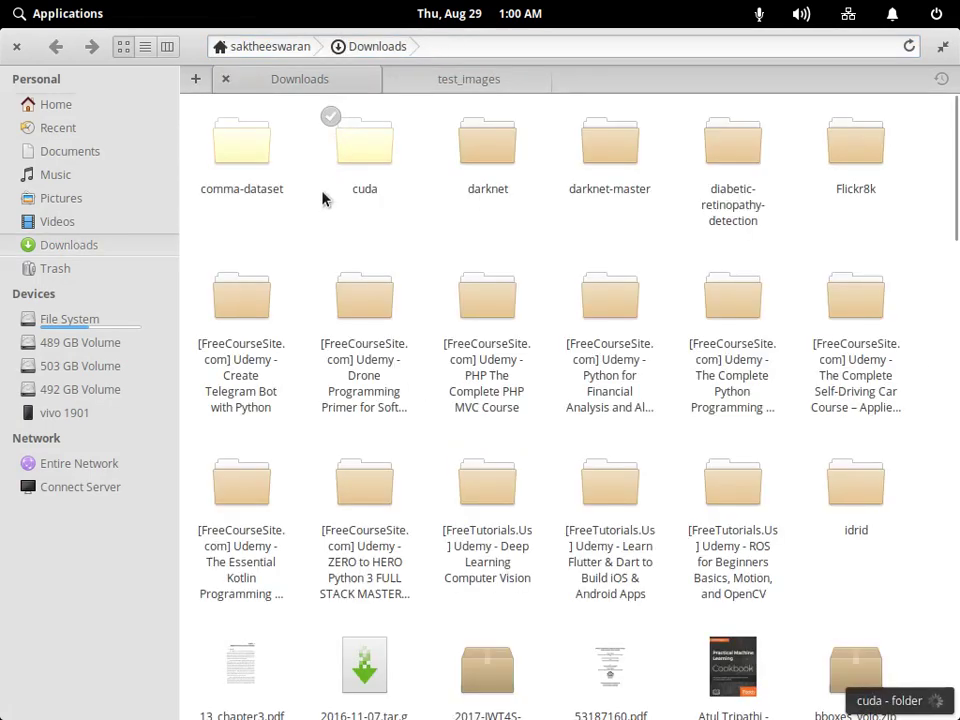
key(alt+Home)
click(228, 444)
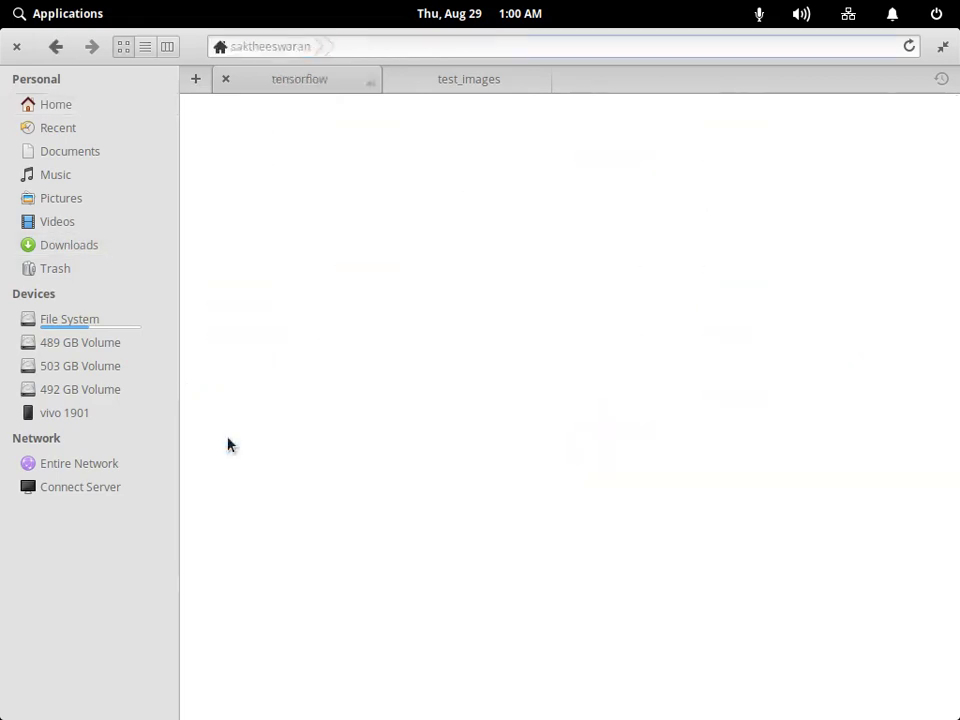
Search 'test_images', open the found folder, and switch back to the browser.
click(478, 45)
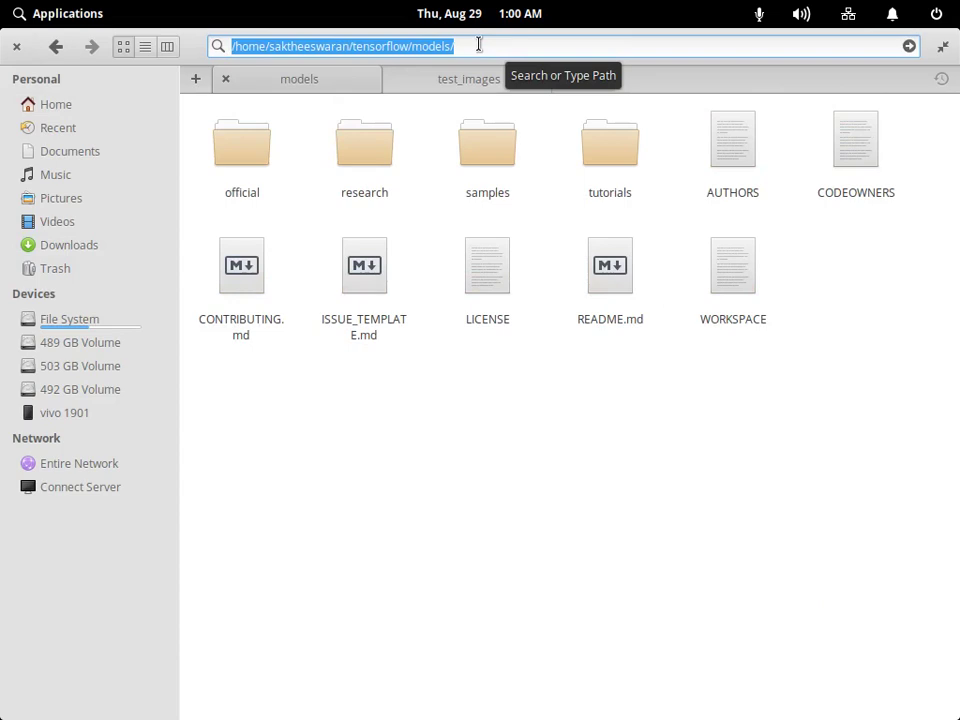
key(BackSpace)
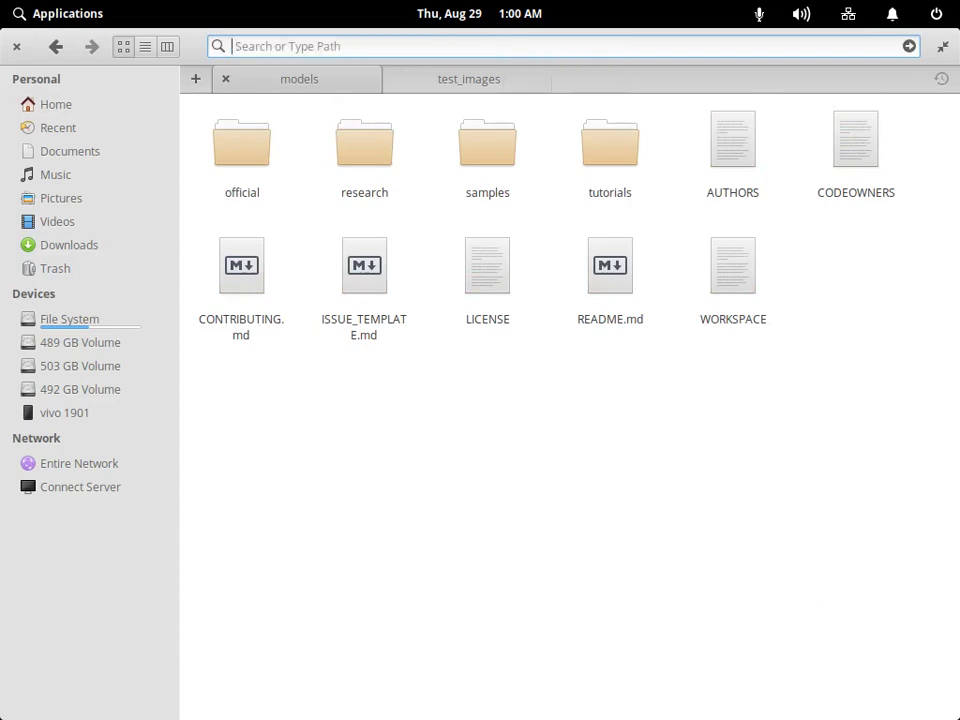
text(tesyt)
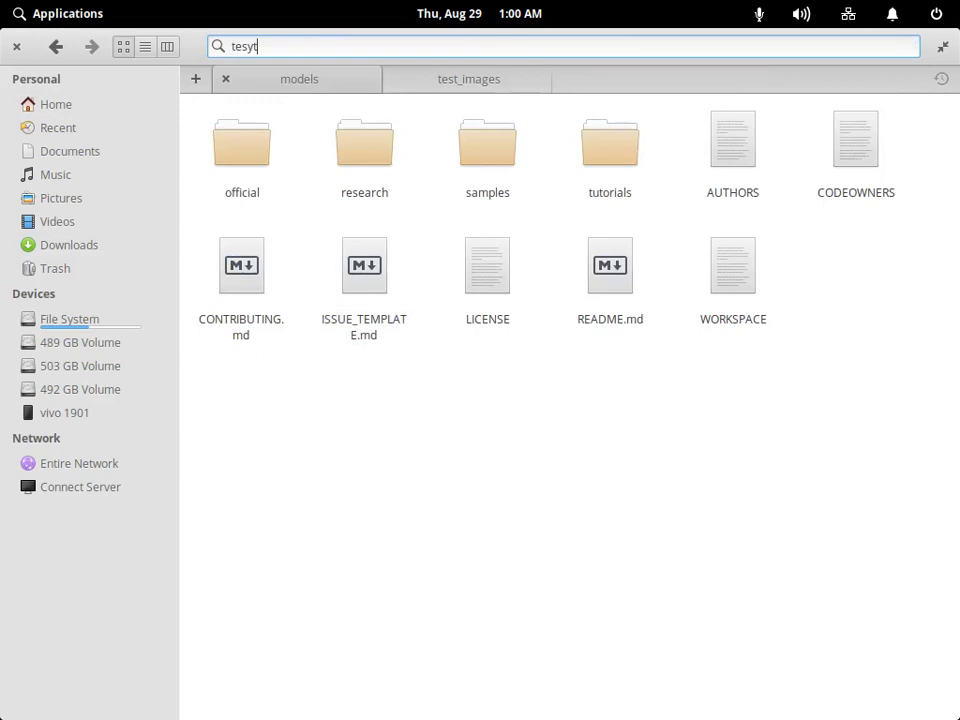
key(BackSpace)
key(BackSpace)
text(t)
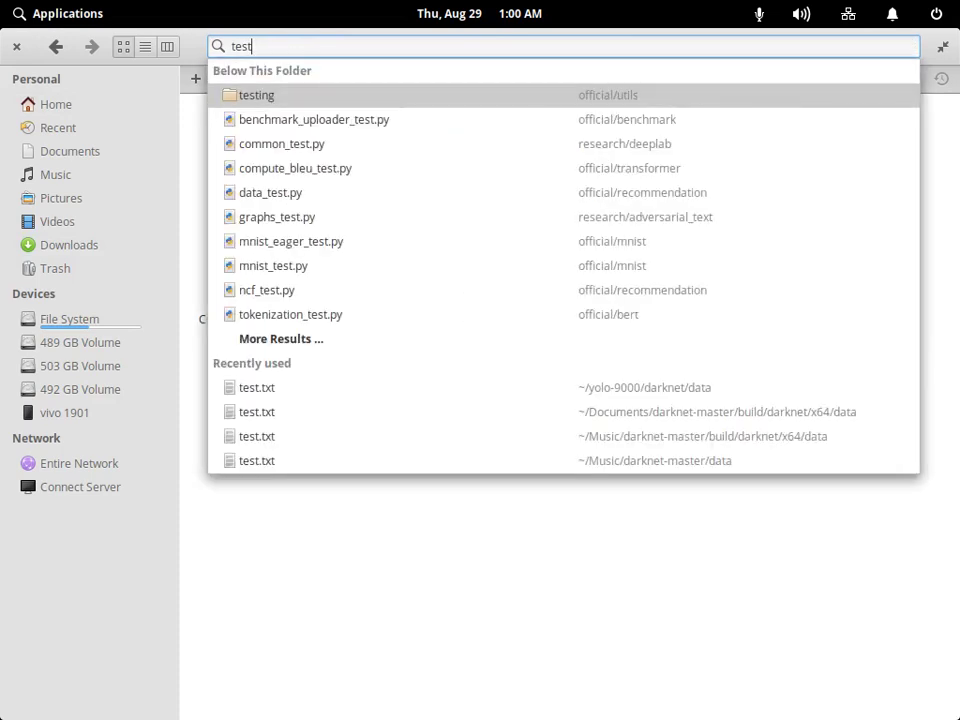
text(_im)
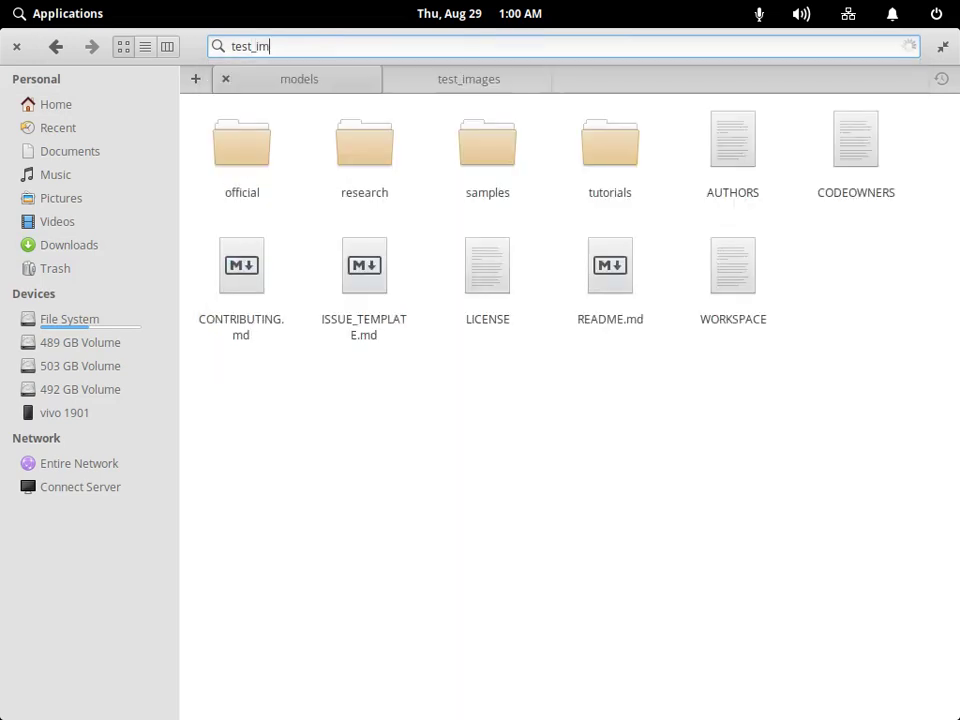
text(ages)
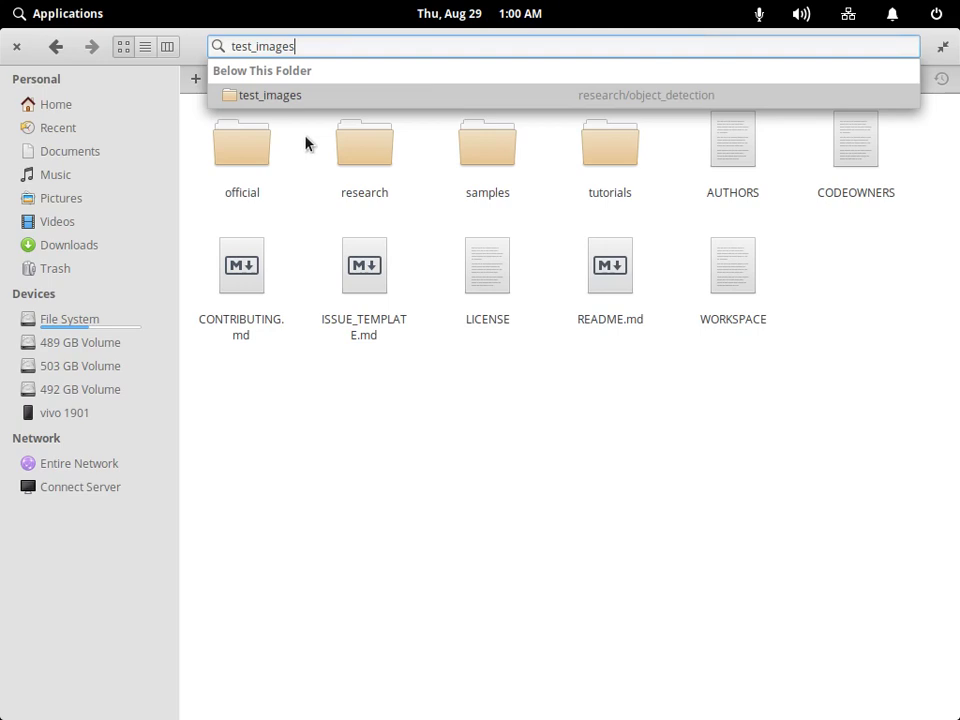
key(Return)
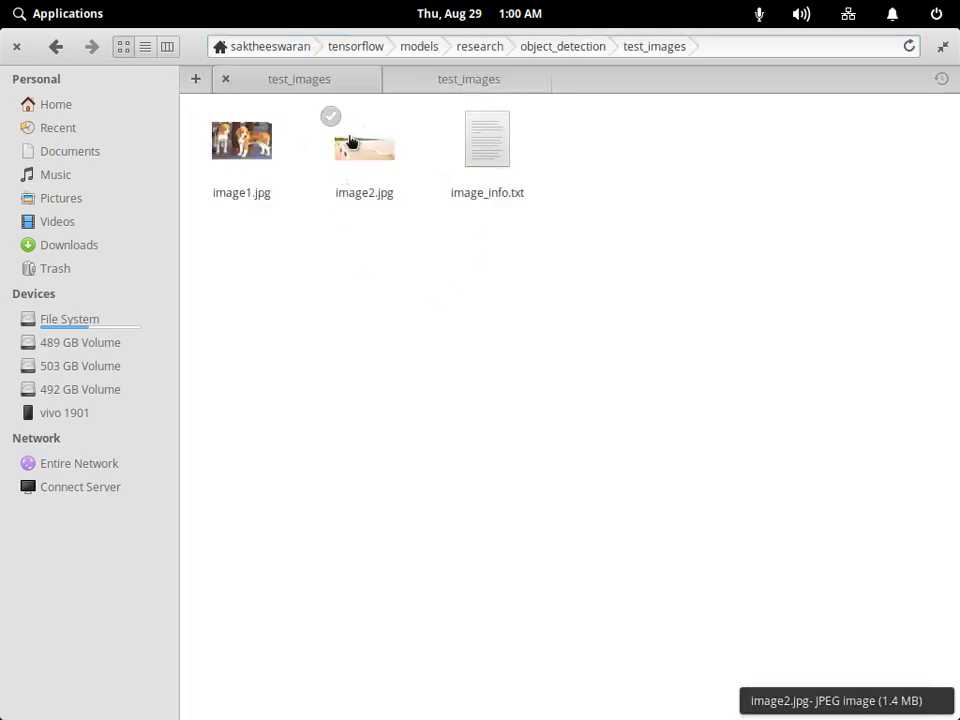
mouse_move(555, 716)
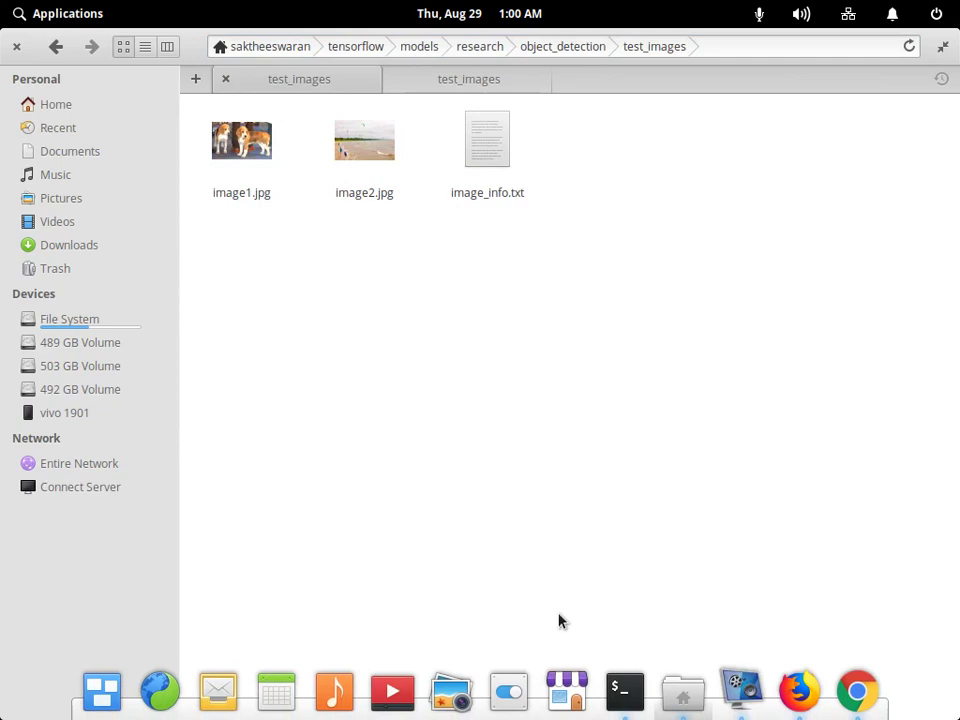
key(alt+Tab)
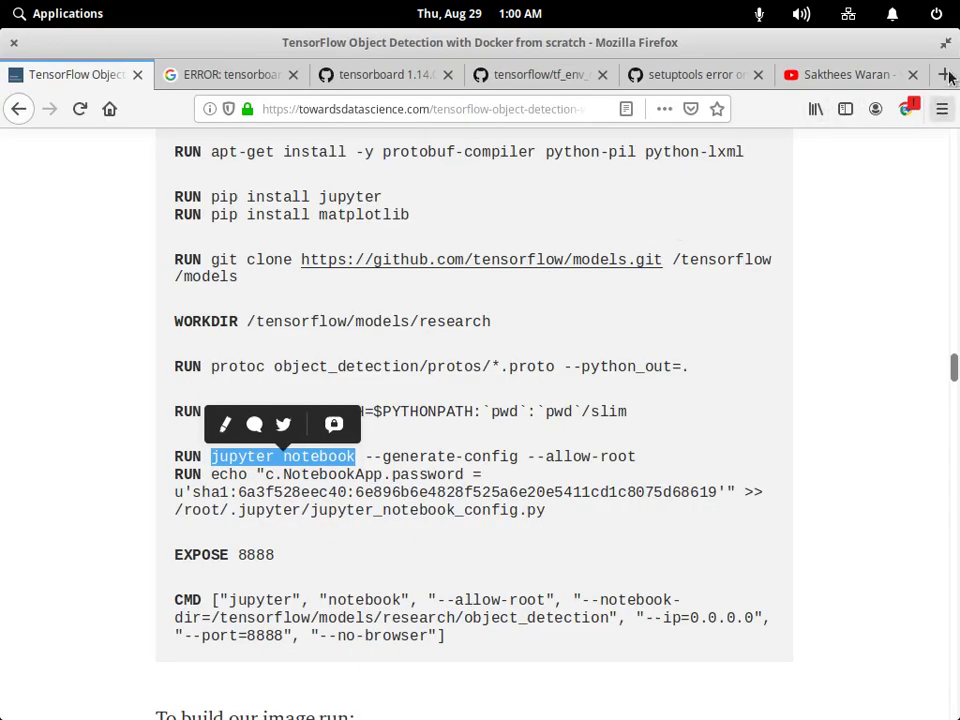
In a new tab, search Google for 'peoples cars buses' and browse the image results.
click(944, 74)
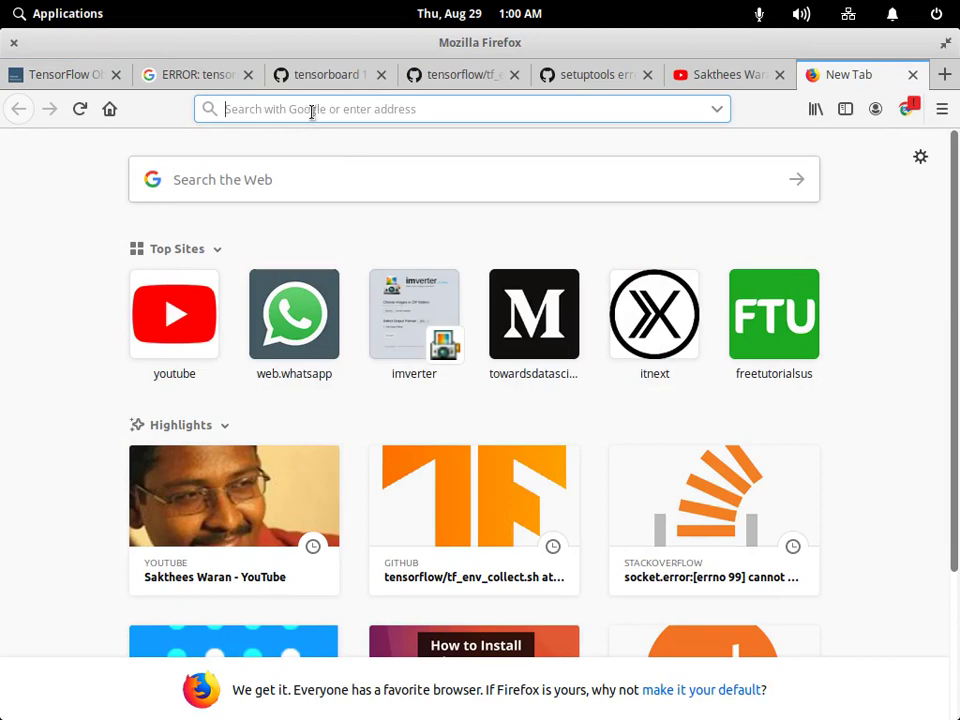
text(w)
key(Return)
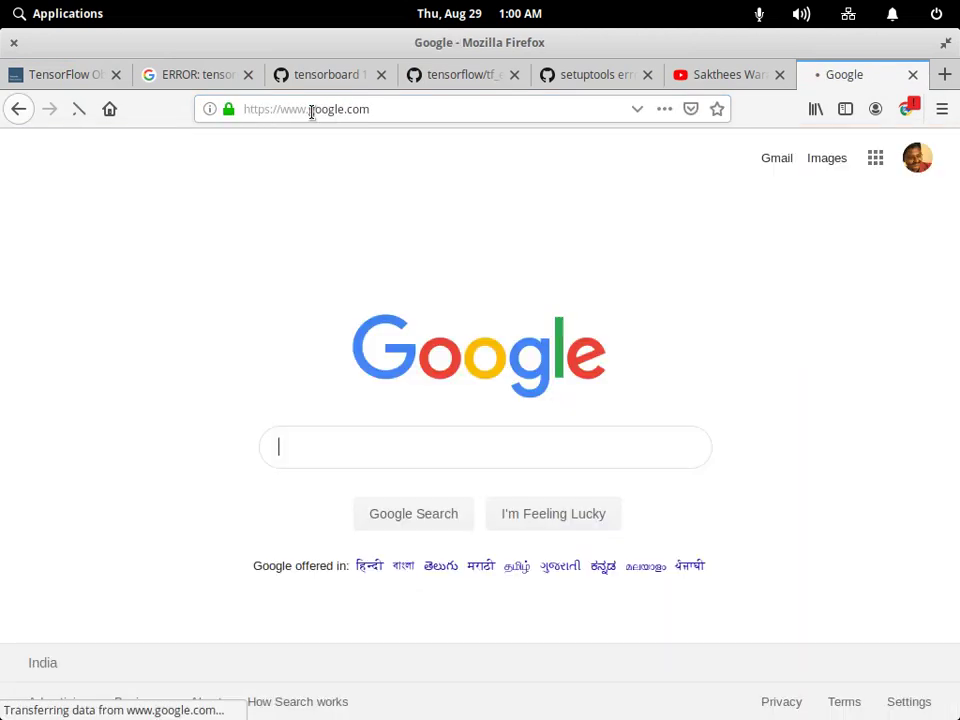
text(pe)
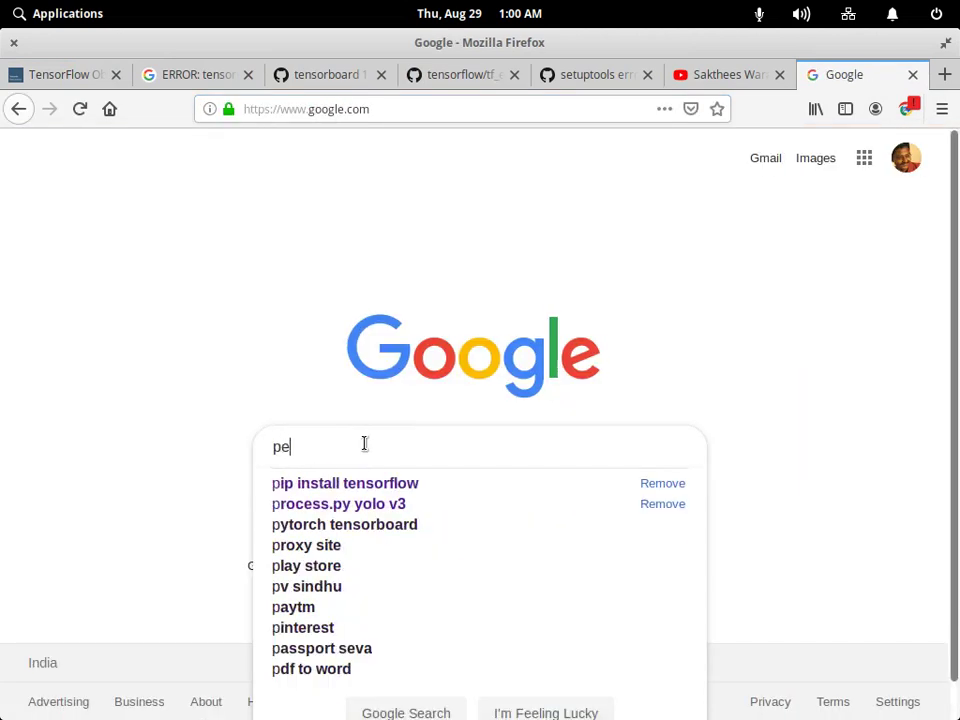
text(oples car)
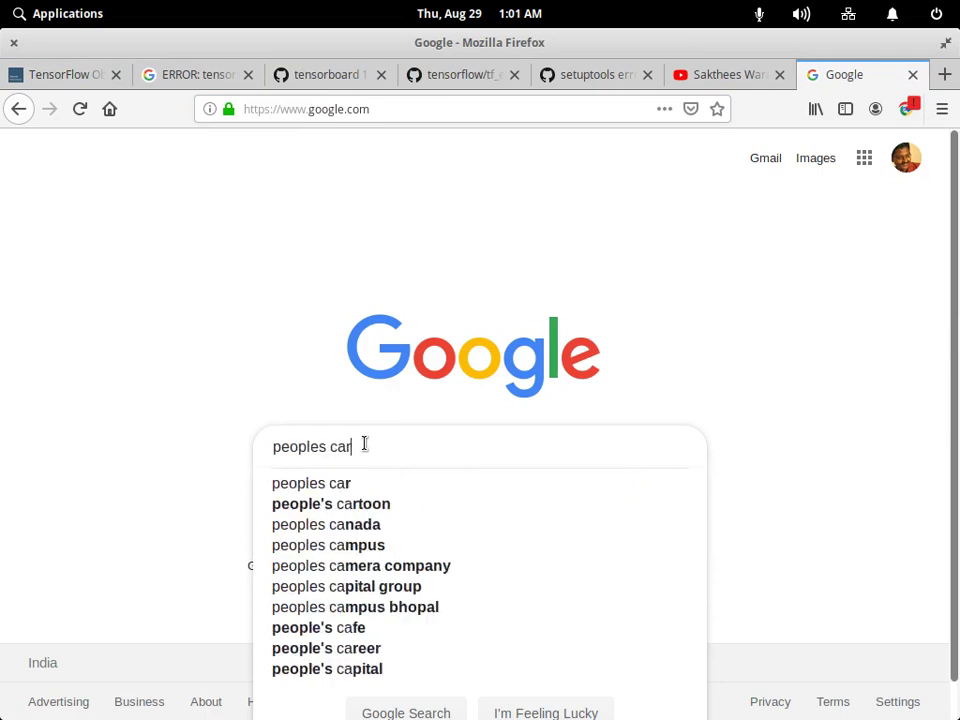
text(s buses)
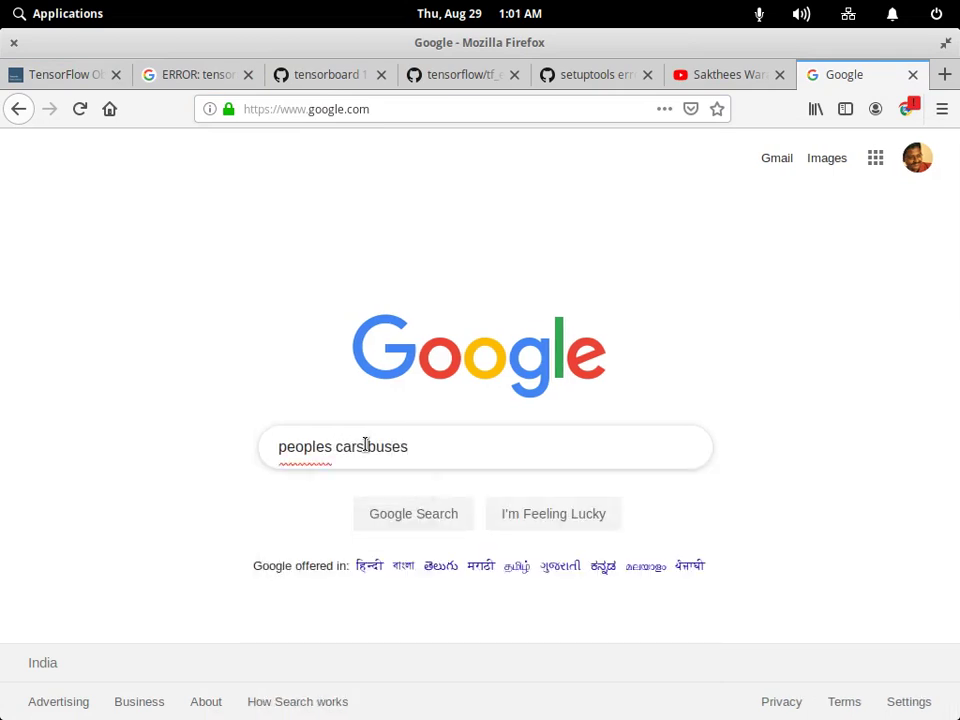
key(Return)
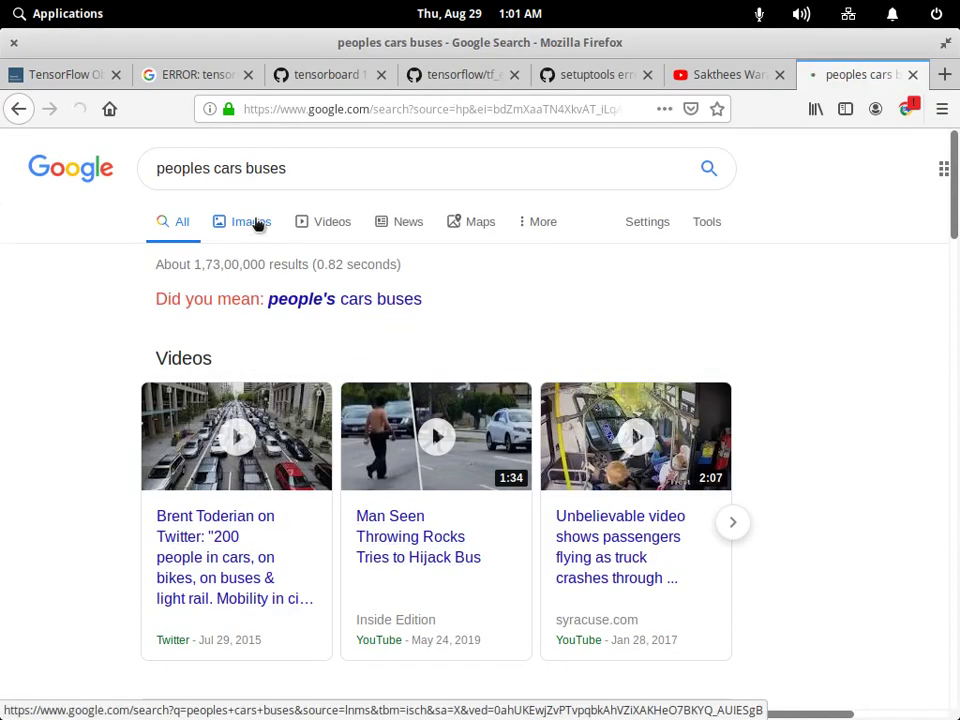
click(250, 221)
scroll(390, 500, down, 10)
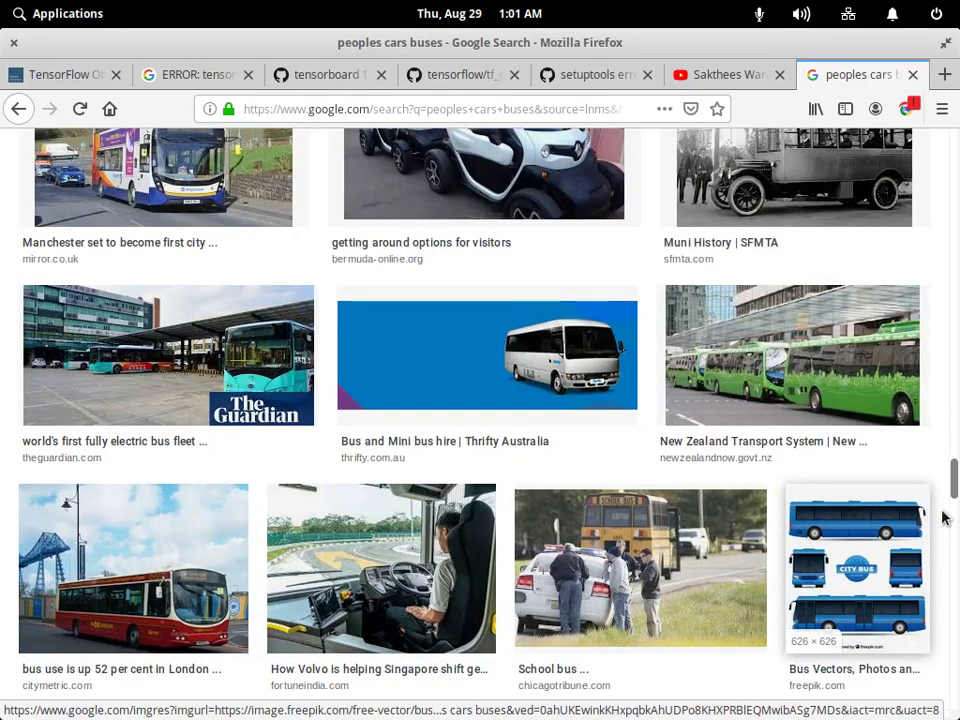
scroll(948, 511, down, 5)
scroll(955, 506, down, 10)
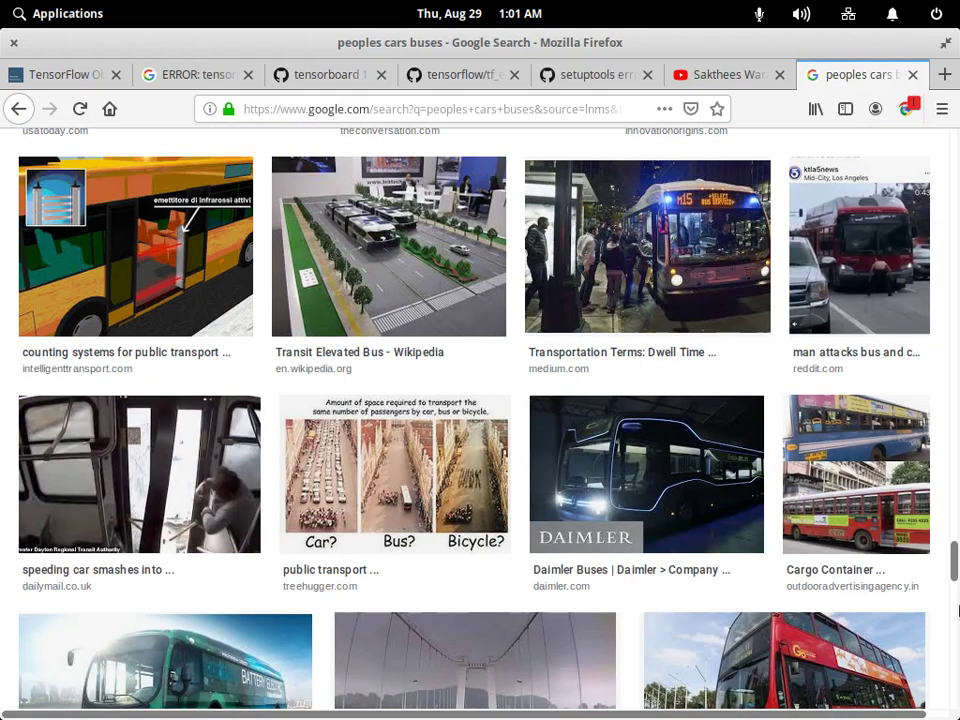
scroll(940, 600, down, 5)
scroll(930, 400, up, 20)
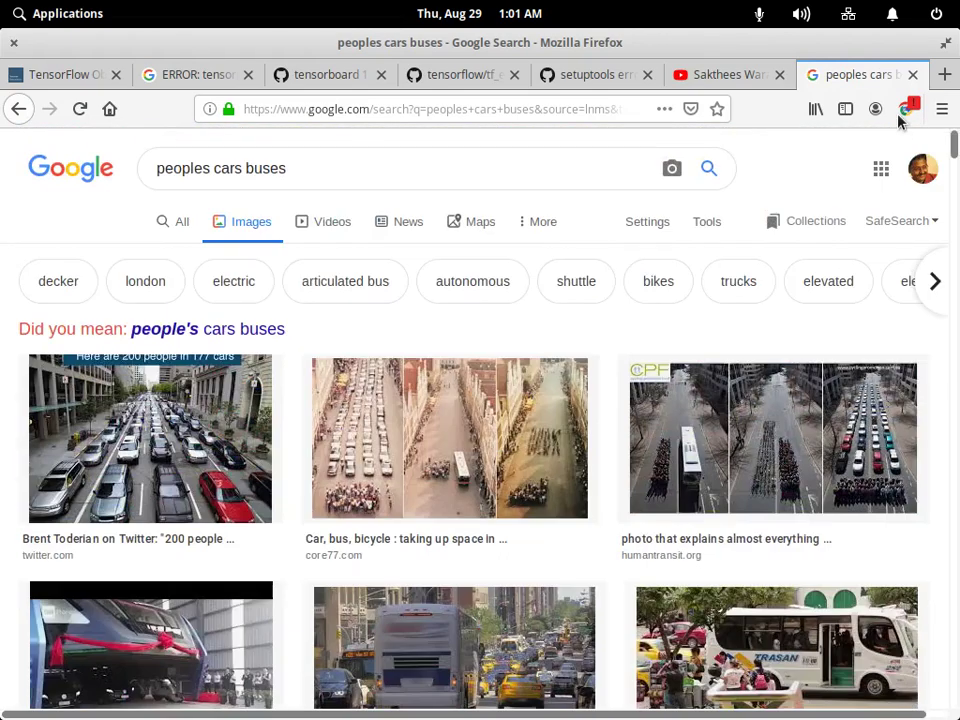
Change the image query to 'peoples dogs strretsc cars' and browse the results.
drag(207, 168, 418, 154)
key(BackSpace)
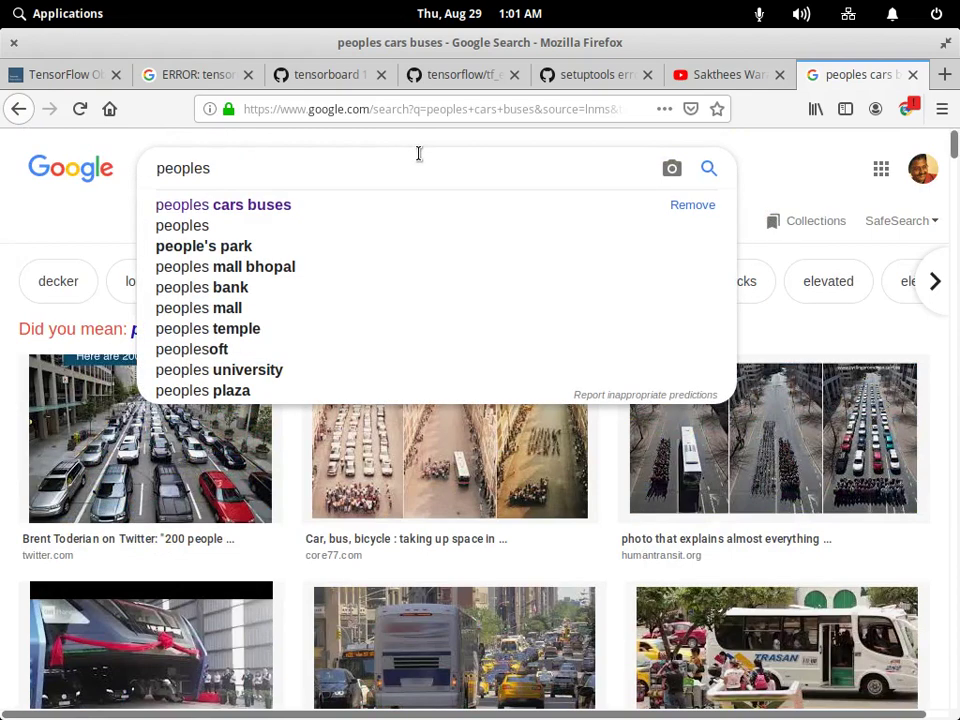
text(dogs )
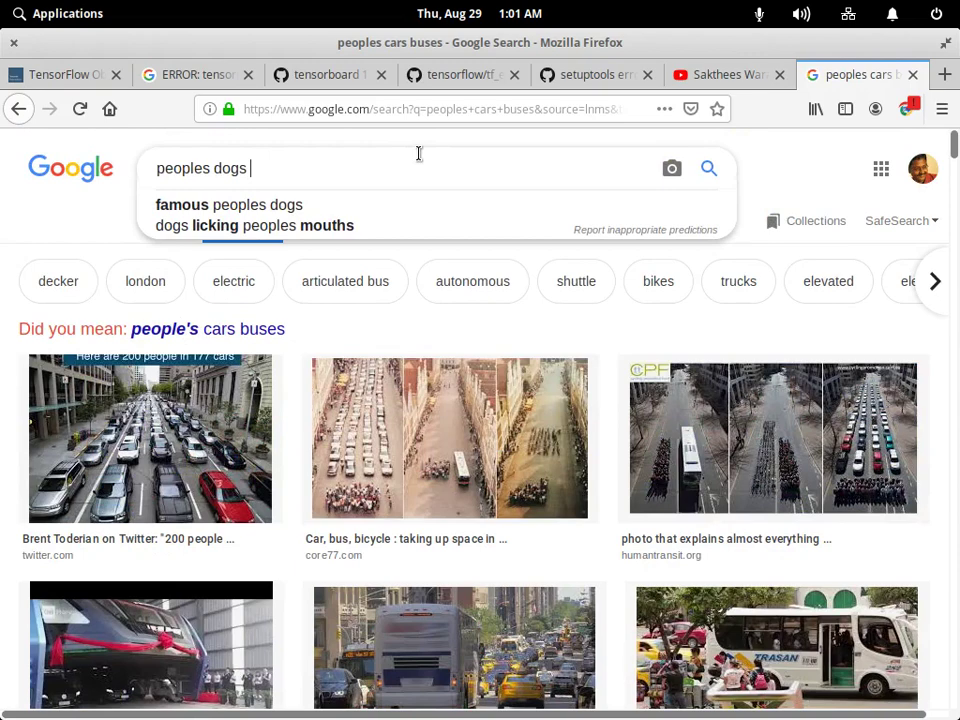
text(strretsc)
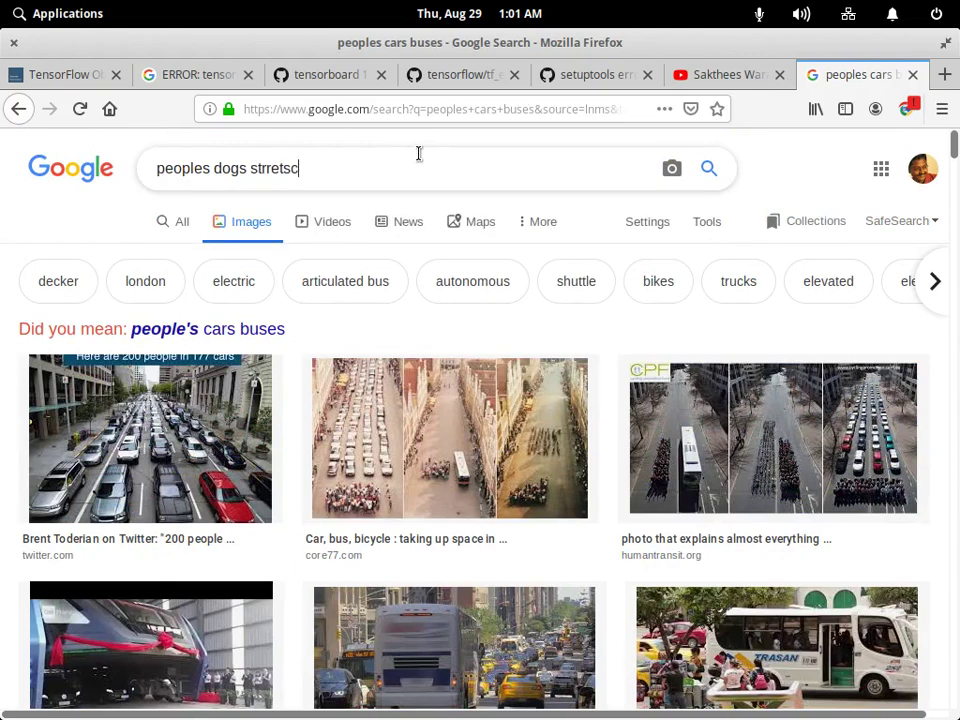
text( ars)
key(Return)
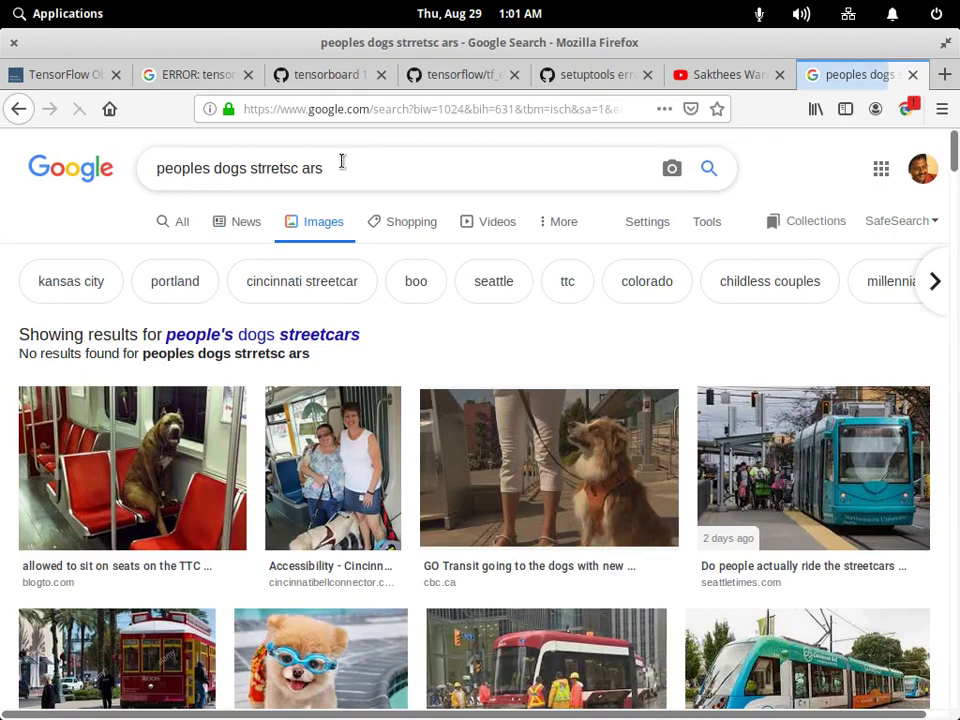
key(Left)
key(Left)
key(Left)
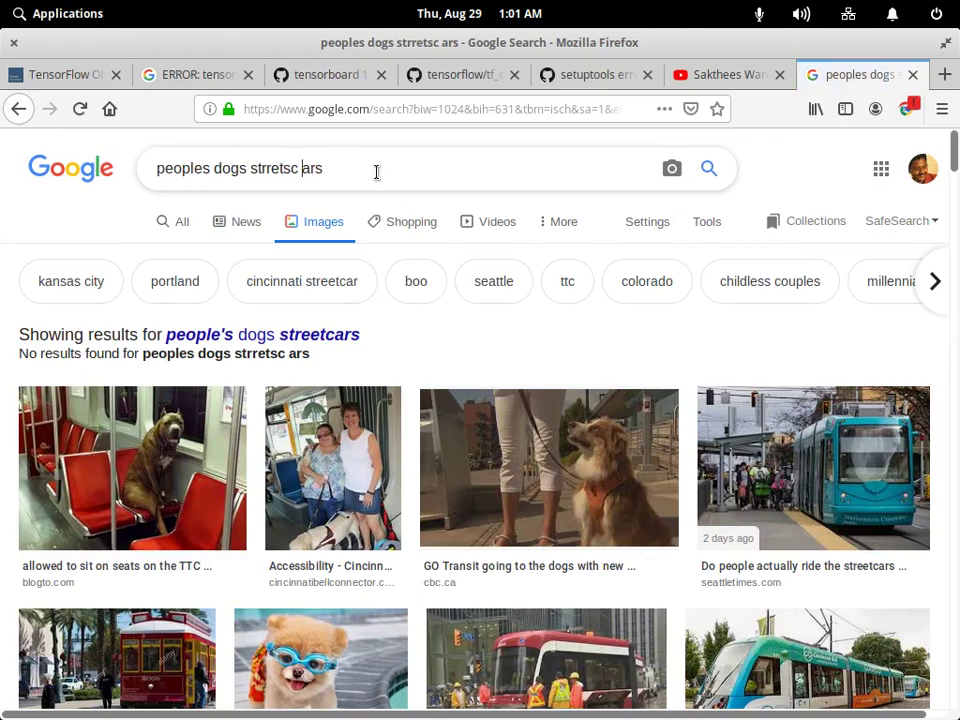
text(c)
key(Return)
scroll(465, 410, down, 10)
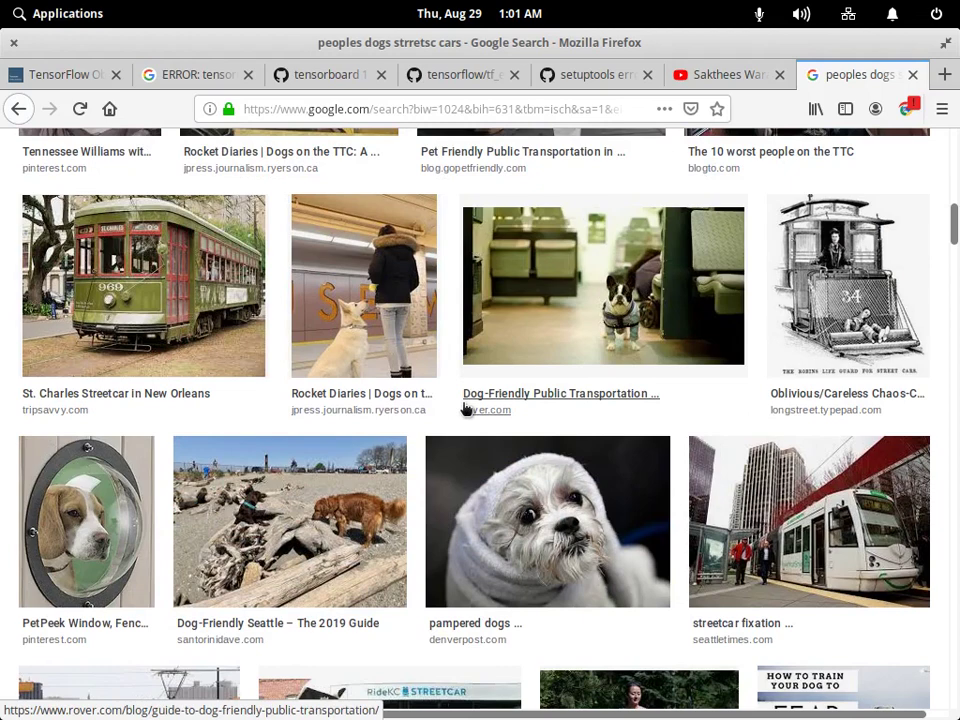
scroll(465, 410, up, 10)
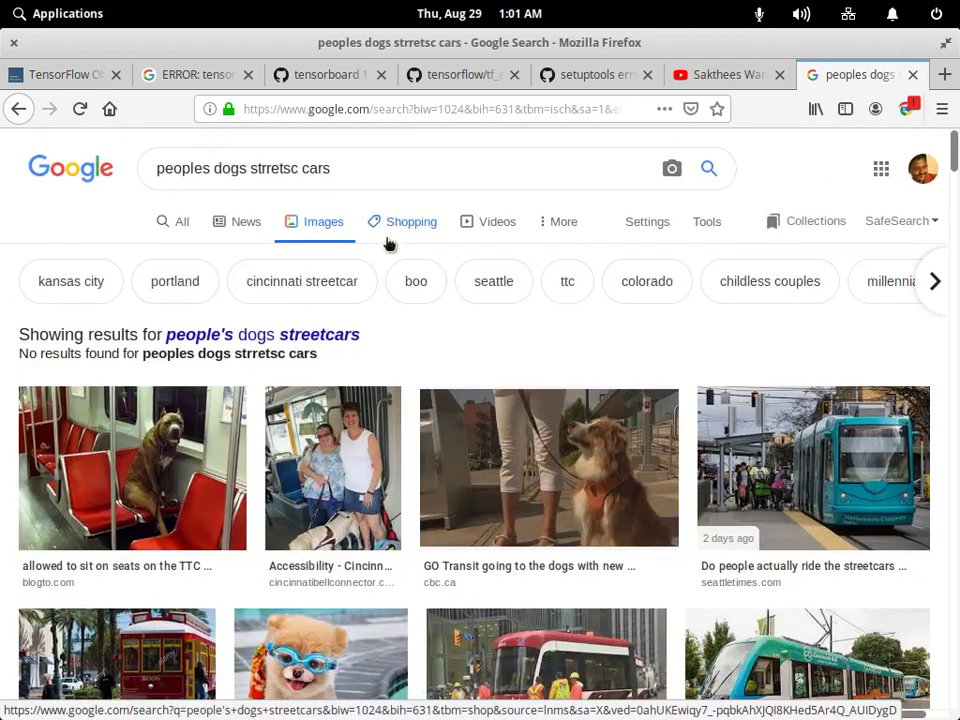
Trim the image query down to 'peoples dogs' and browse the results.
click(249, 176)
key(shift+End)
key(BackSpace)
key(Return)
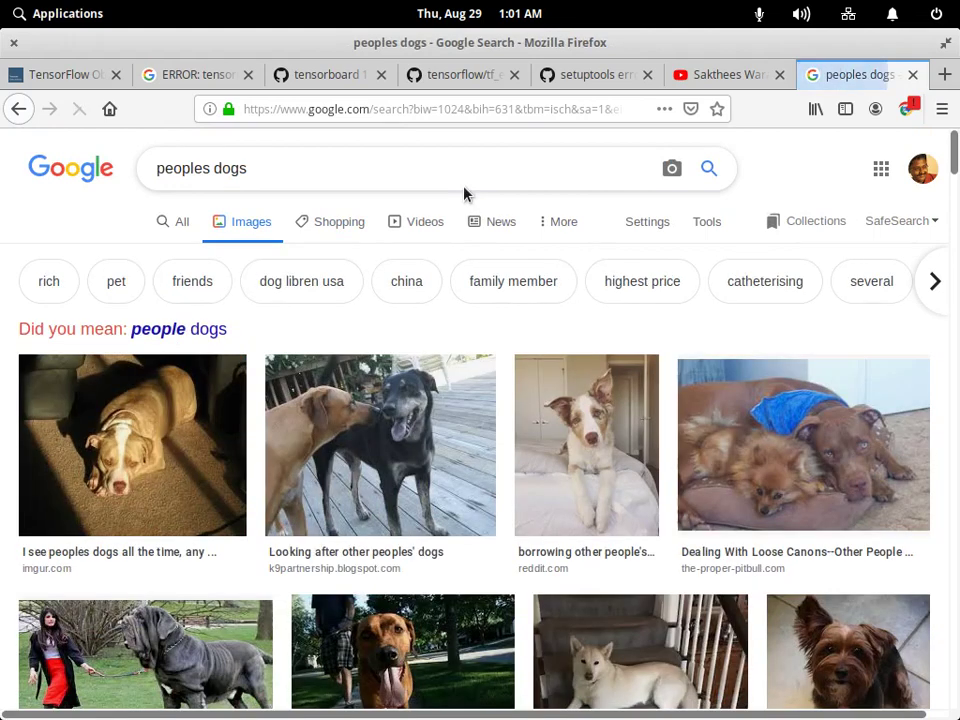
scroll(467, 193, down, 5)
scroll(410, 283, up, 5)
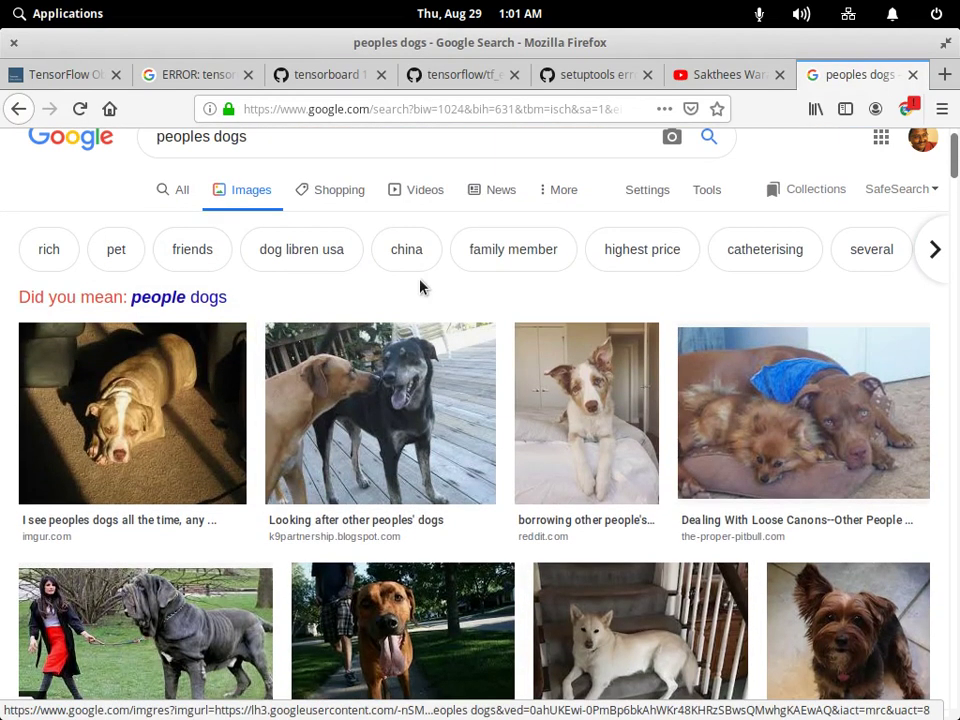
scroll(421, 286, up, 1)
Search images for 'peoples on street' and preview the Jodenbreestraat in Amsterdam photo.
drag(216, 167, 300, 171)
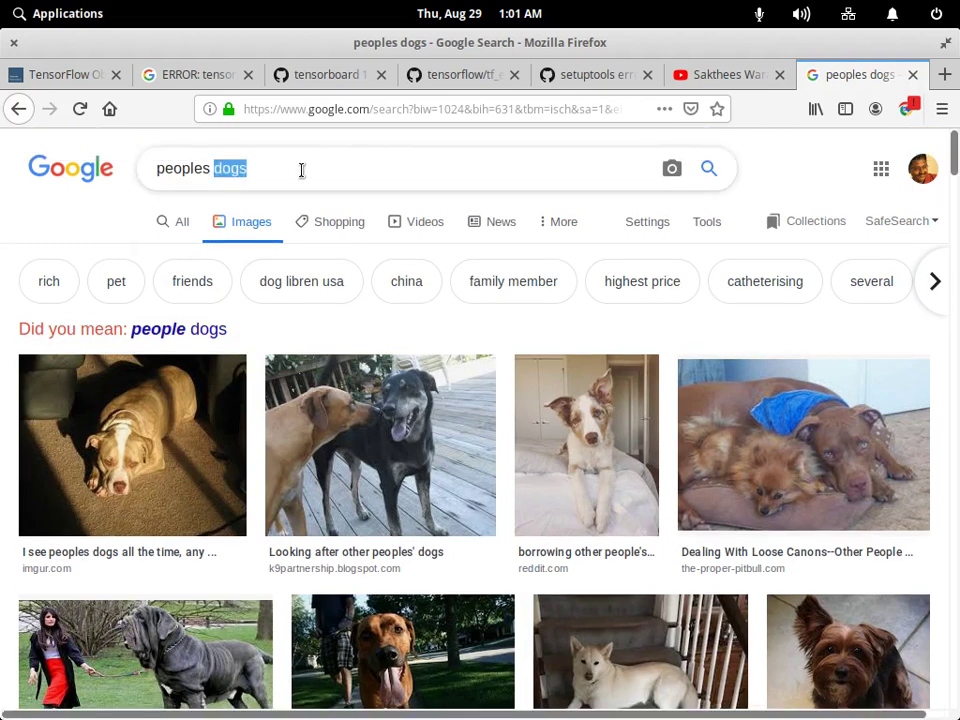
text(on str)
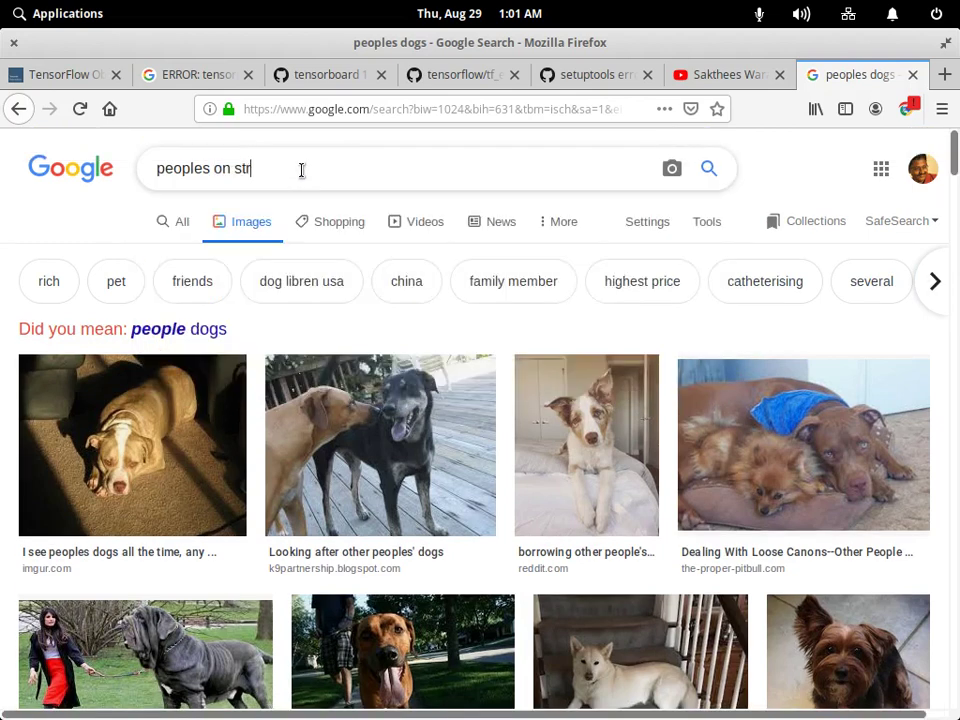
text(eet)
key(Return)
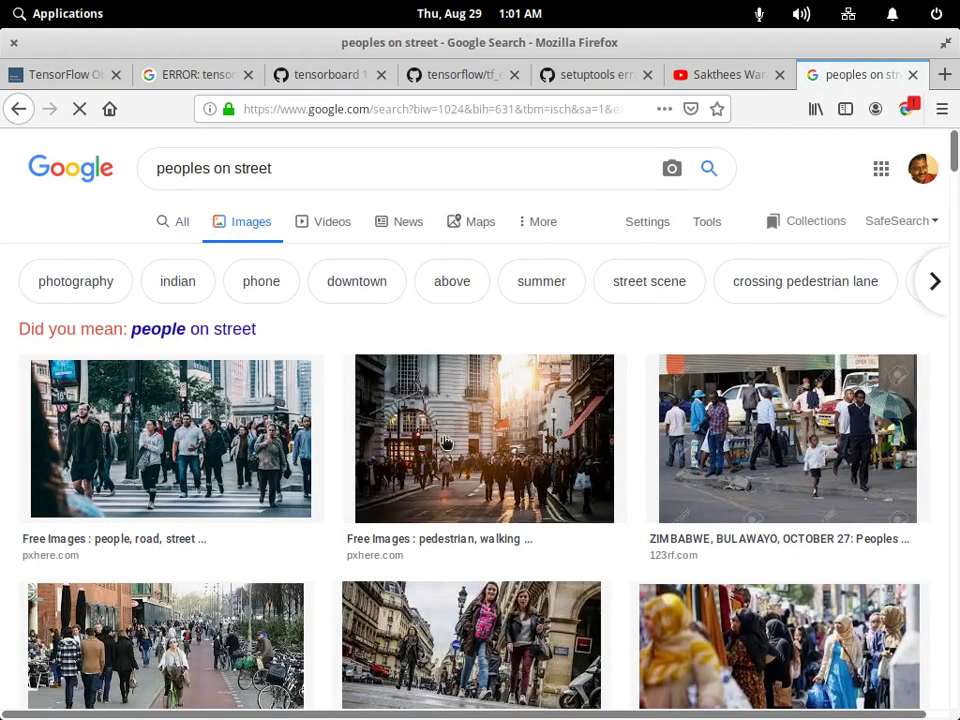
scroll(444, 443, down, 4)
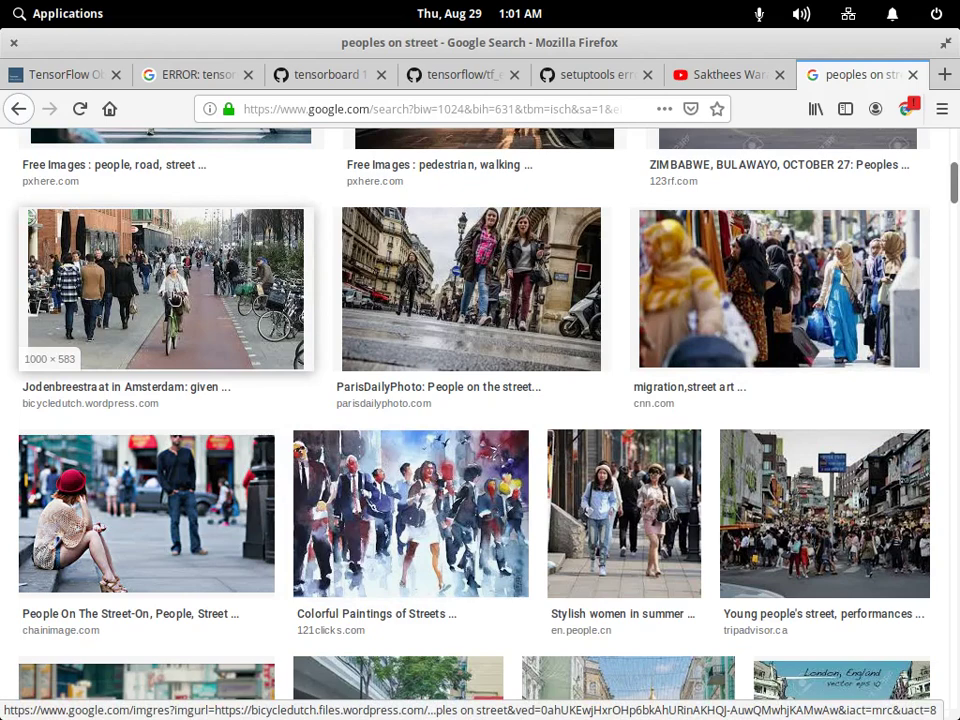
click(165, 289)
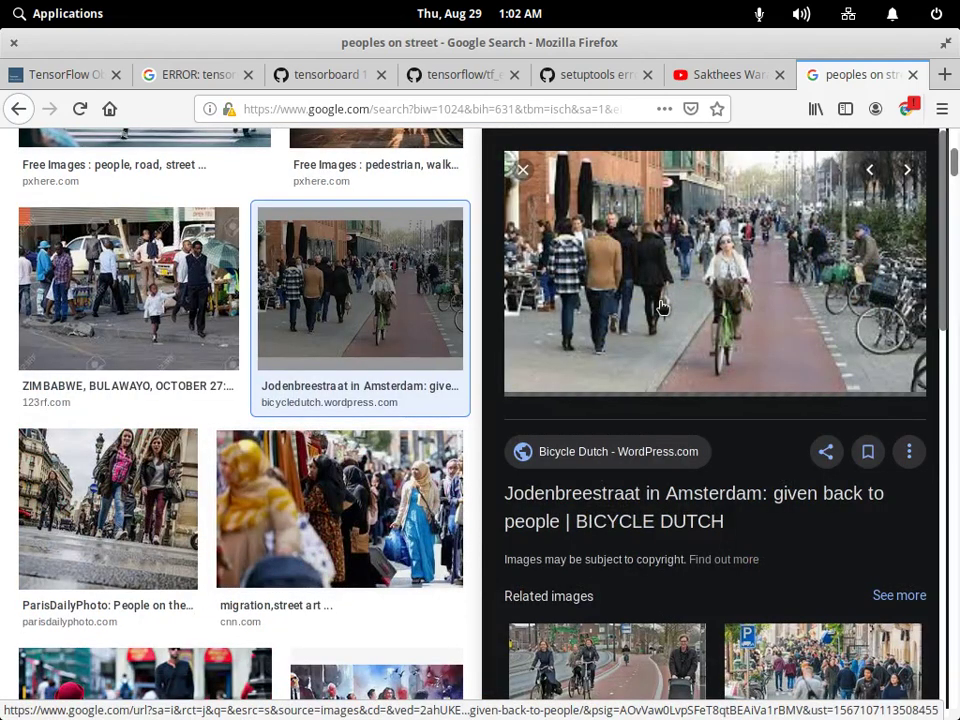
right_click(670, 274)
click(723, 510)
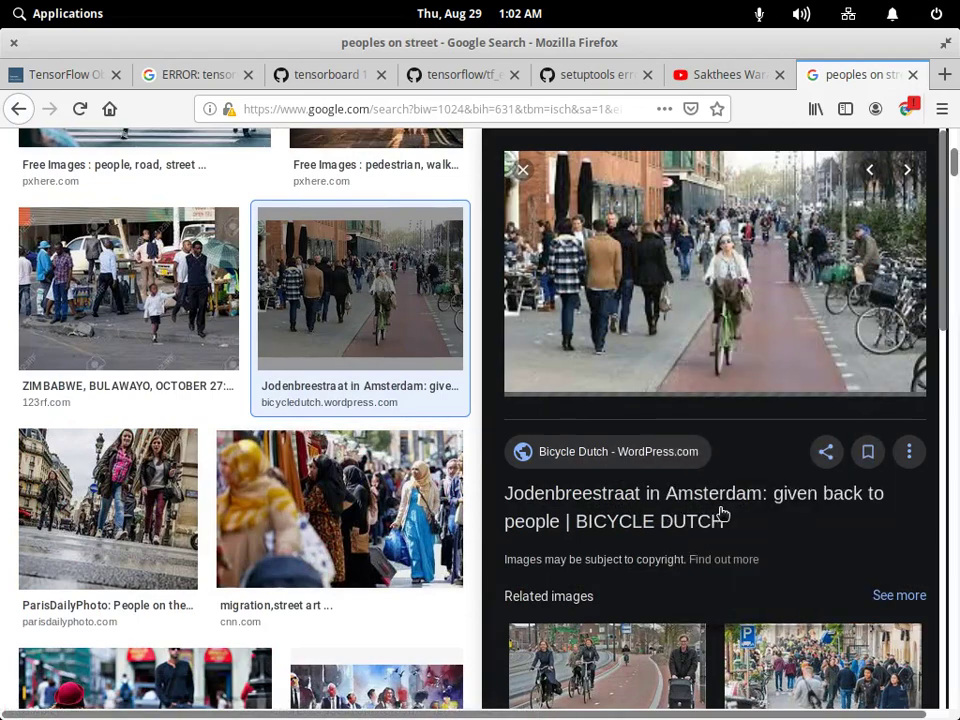
scroll(300, 371, up, 4)
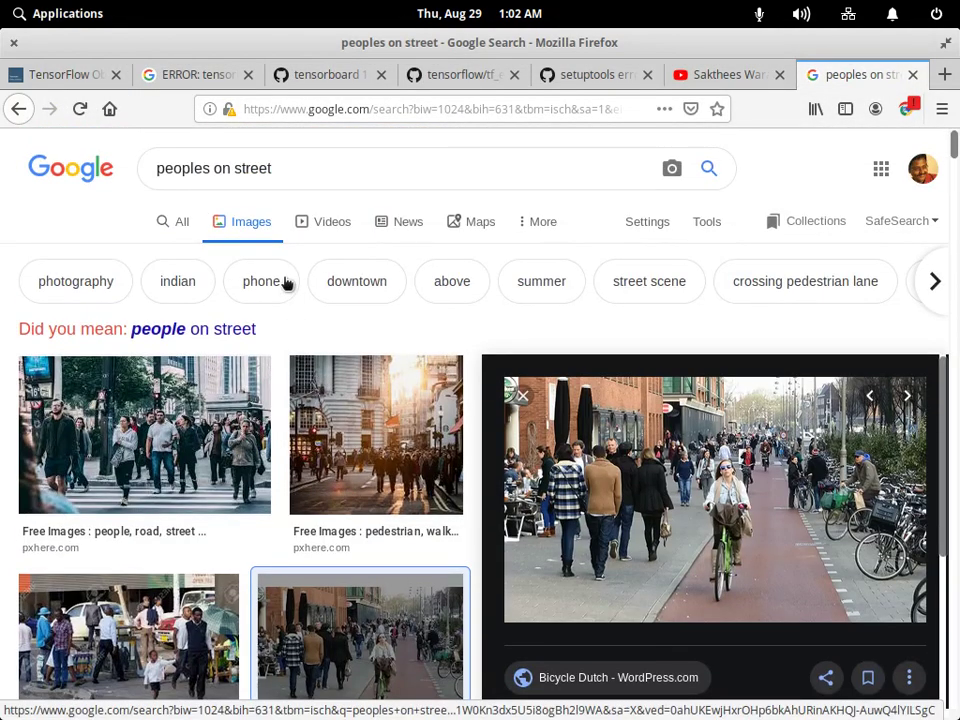
Change the query from 'peoples on street' to 'peoples on beach'.
click(322, 168)
key(ctrl+BackSpace)
text(bea)
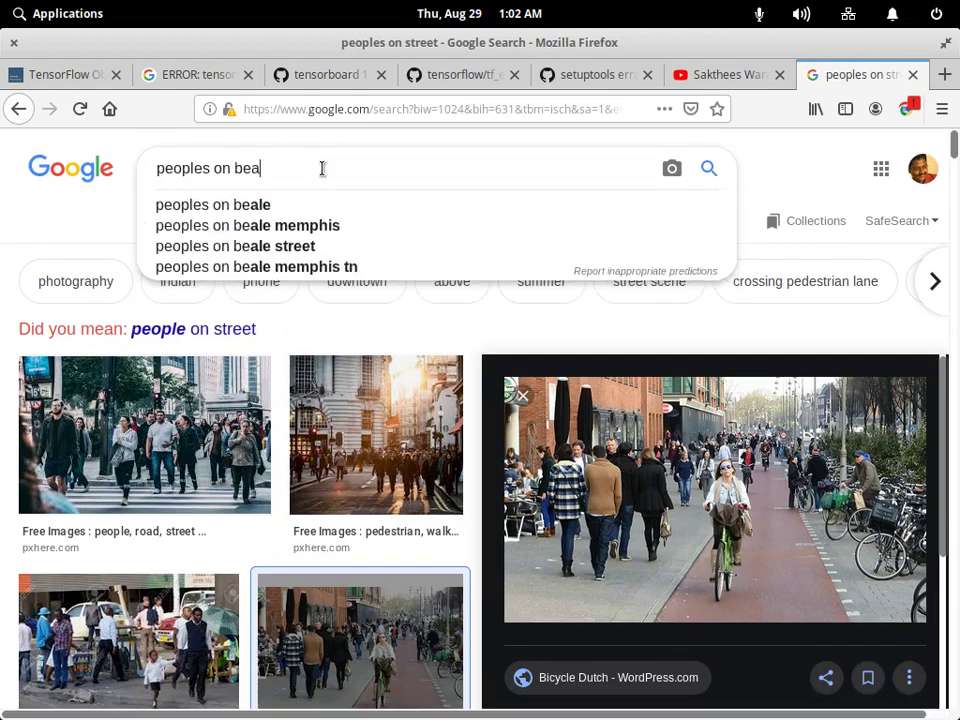
text(ch)
Search 'peoples on beach', preview the 12 Tips family photo, and choose Save Image As.
key(Return)
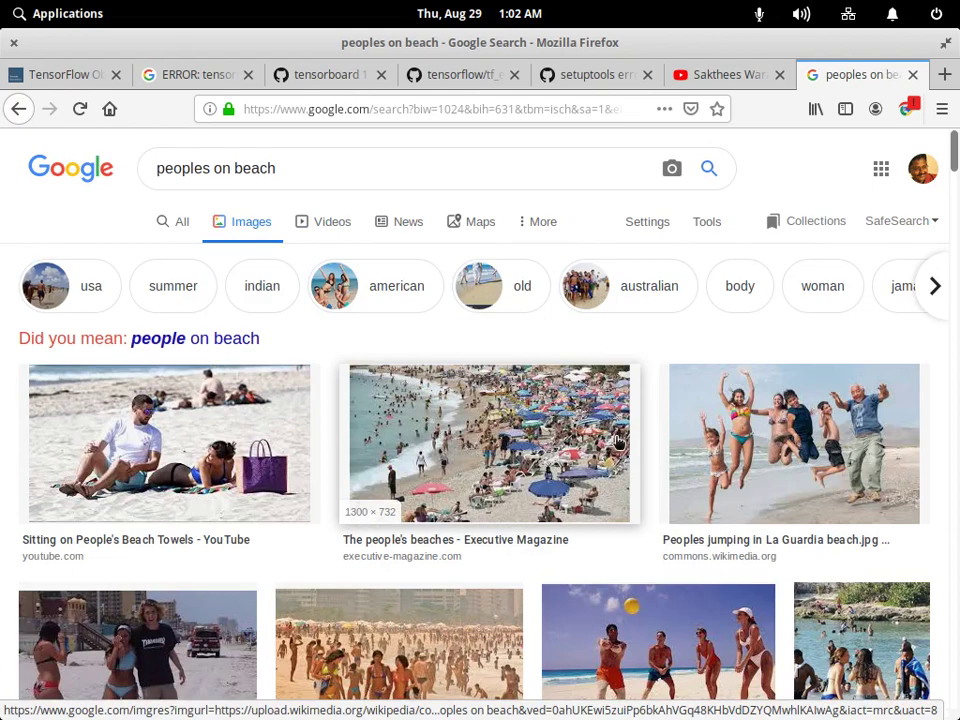
scroll(618, 441, down, 5)
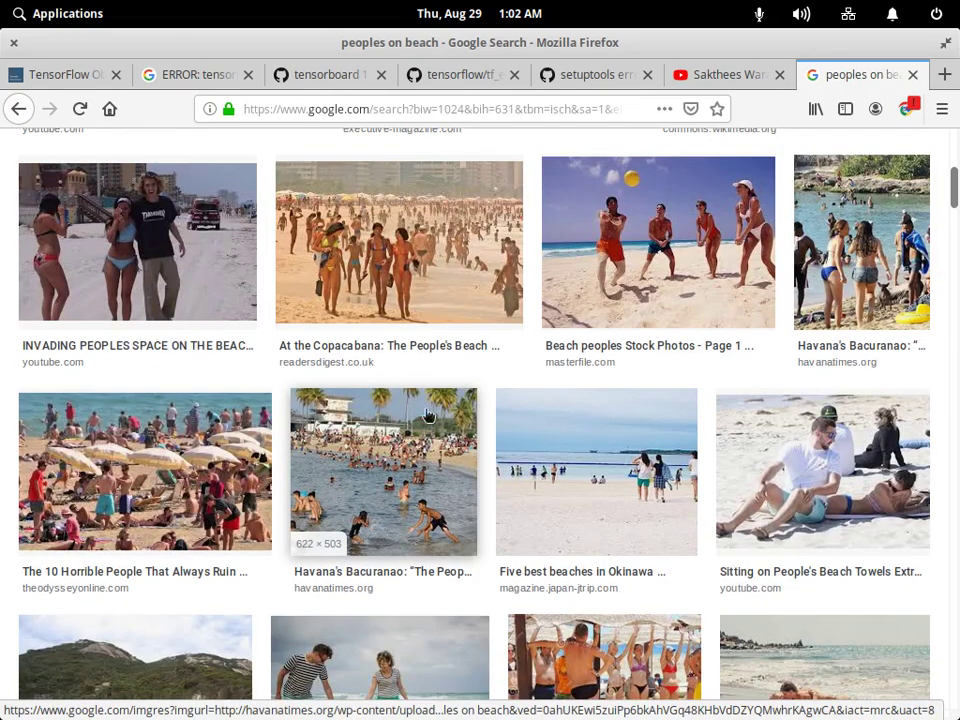
scroll(427, 415, down, 5)
drag(400, 280, 675, 339)
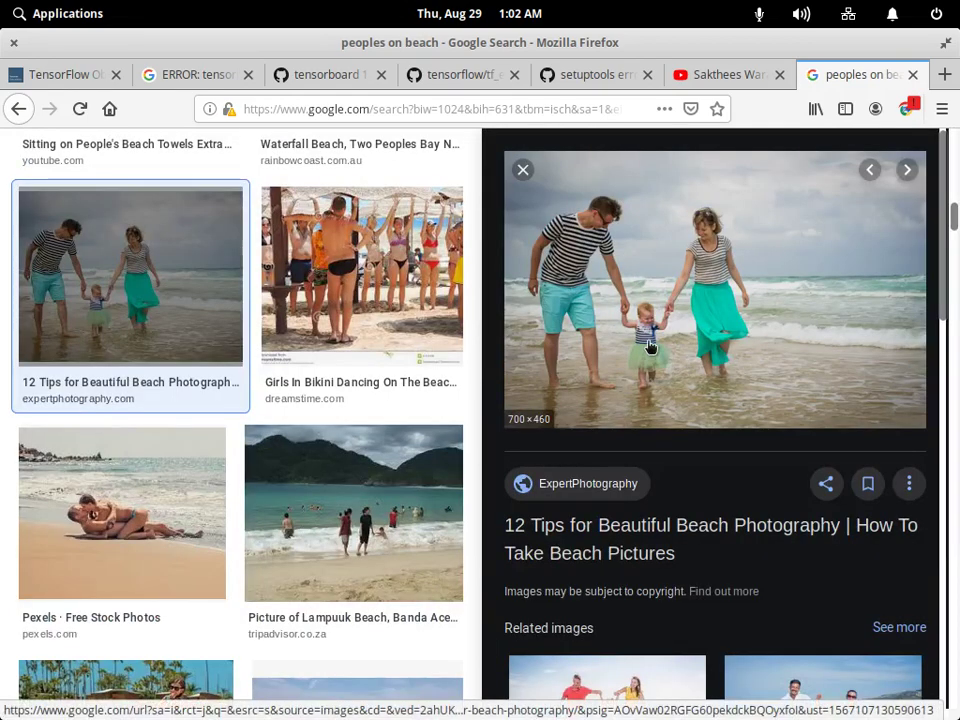
right_click(650, 275)
click(729, 507)
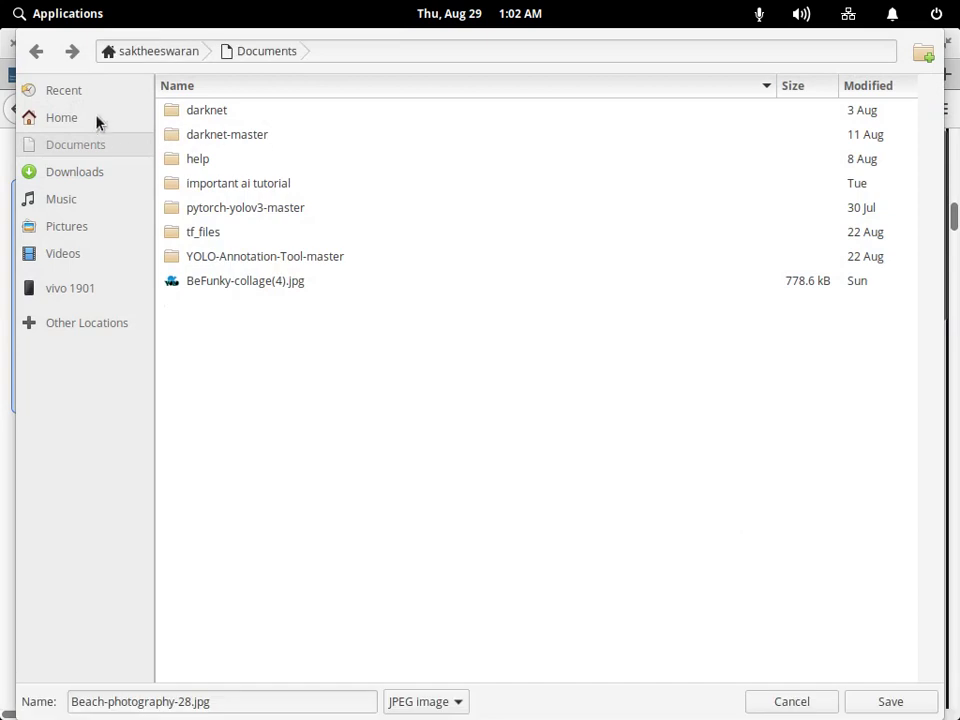
Target the Home folder and rename Beach-photography-28.jpg to image3.jpg, matching existing test_images names.
click(62, 118)
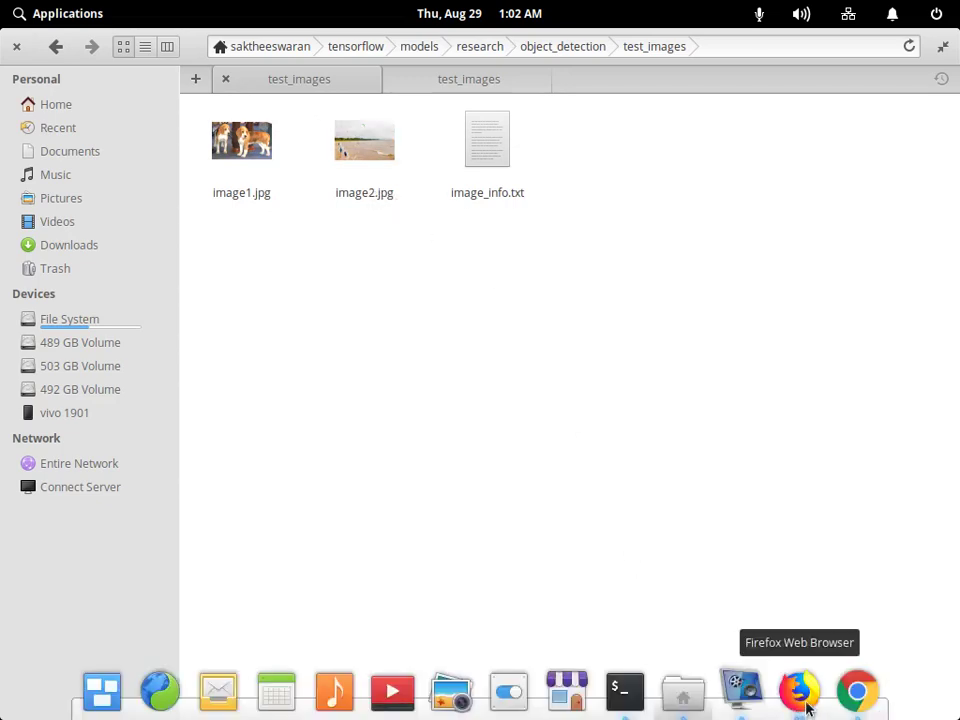
click(806, 708)
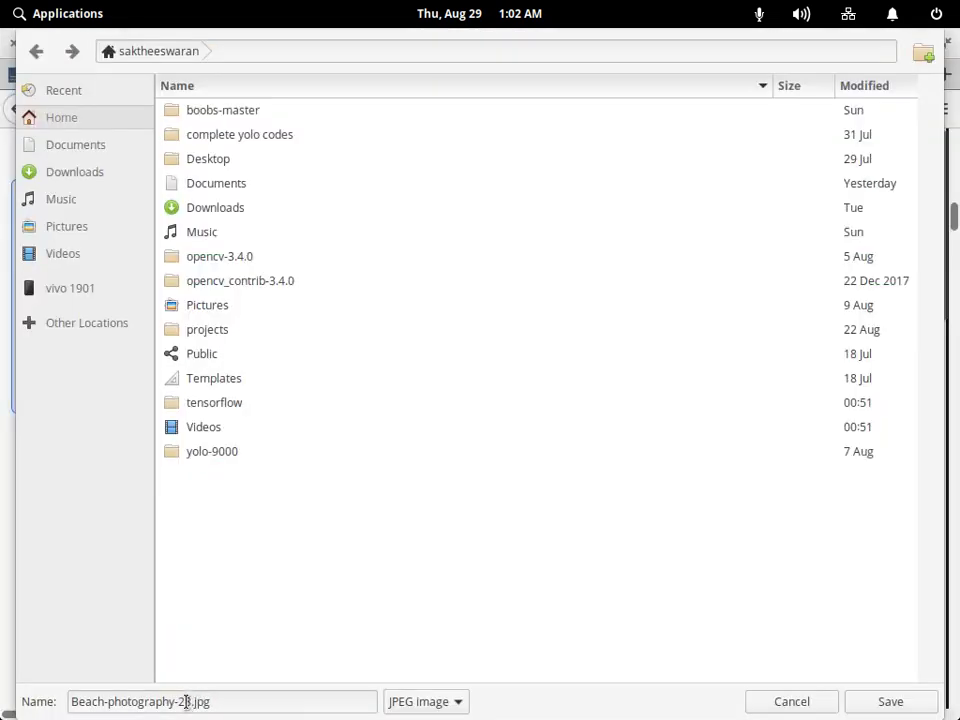
click(189, 701)
text(8)
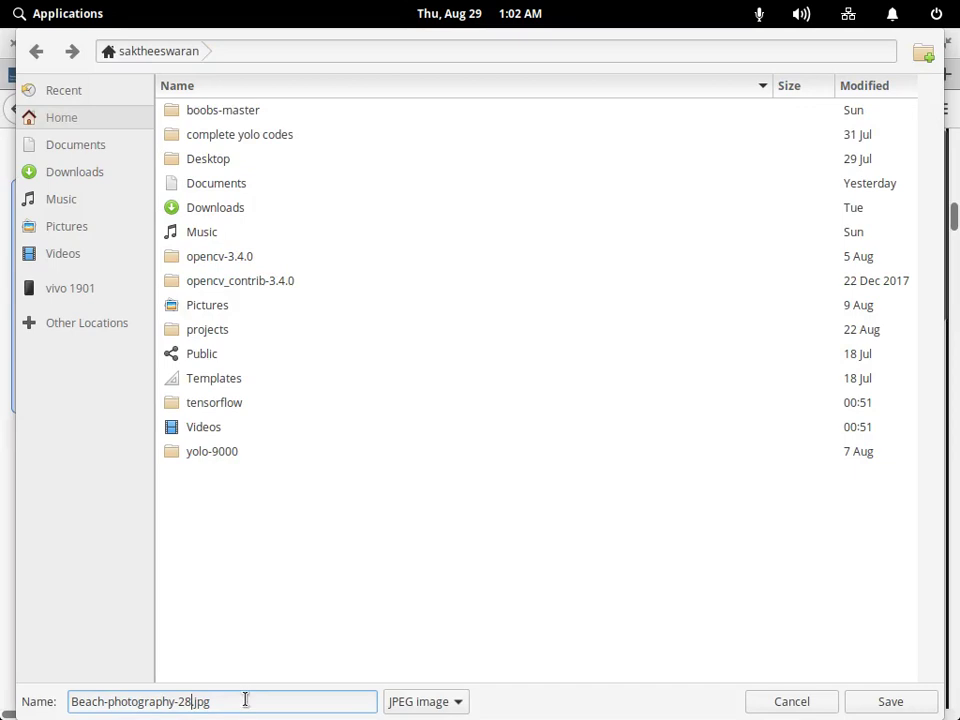
key(shift+Home)
key(BackSpace)
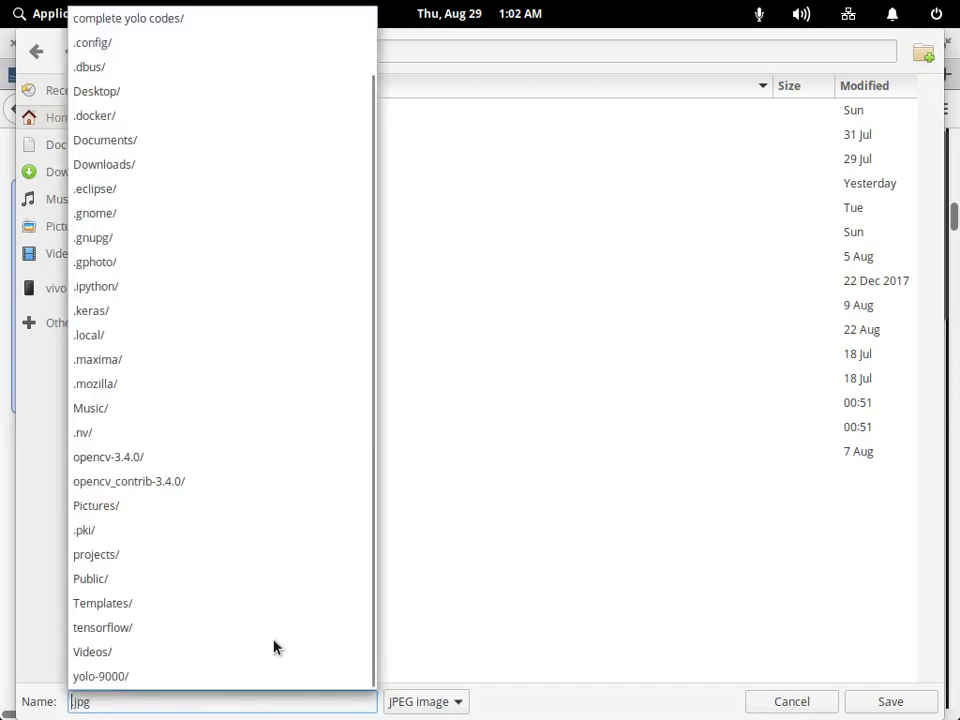
text(im)
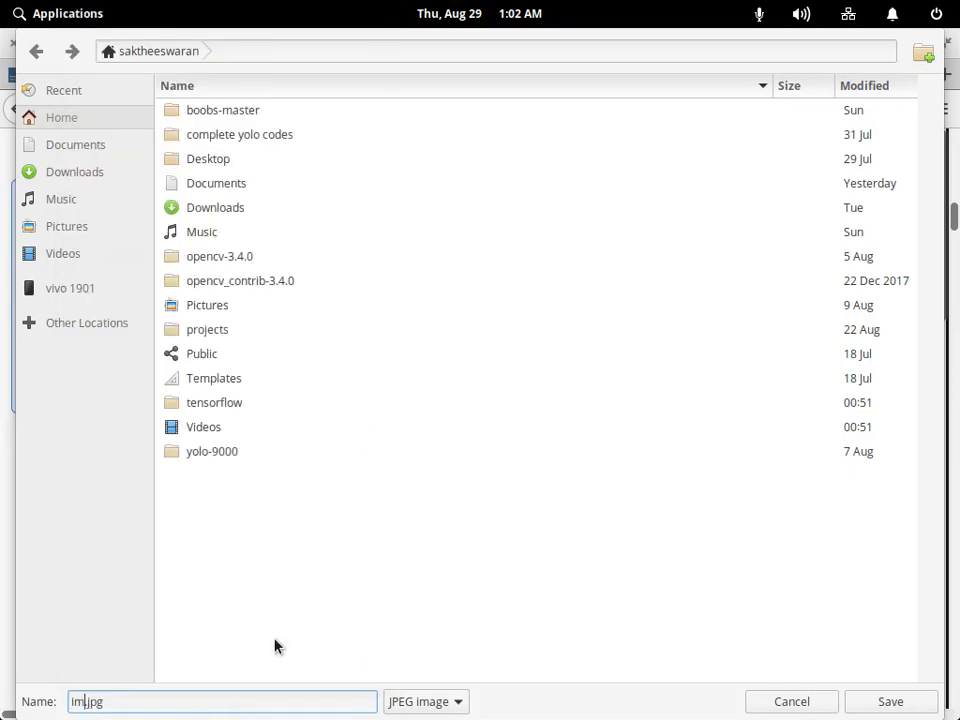
text(age)
click(670, 688)
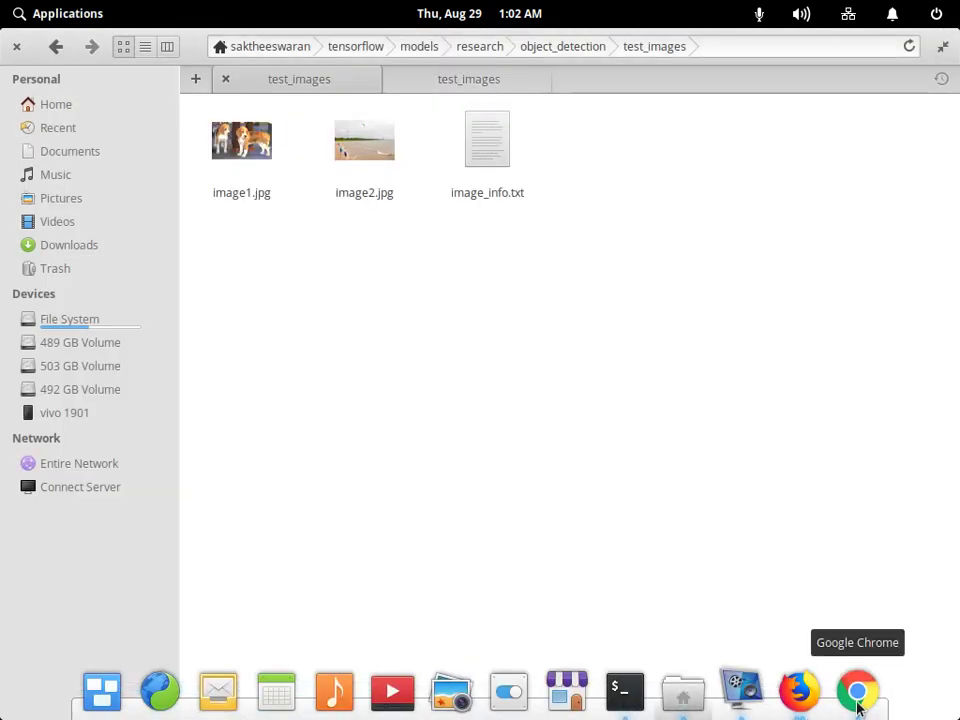
click(800, 692)
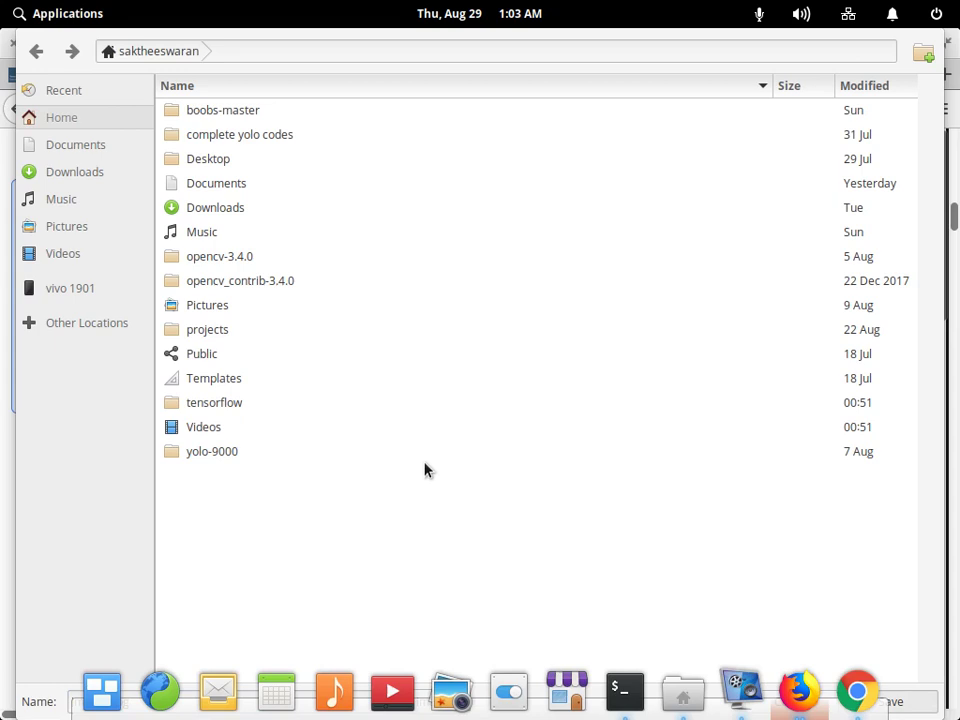
key(alt+Tab)
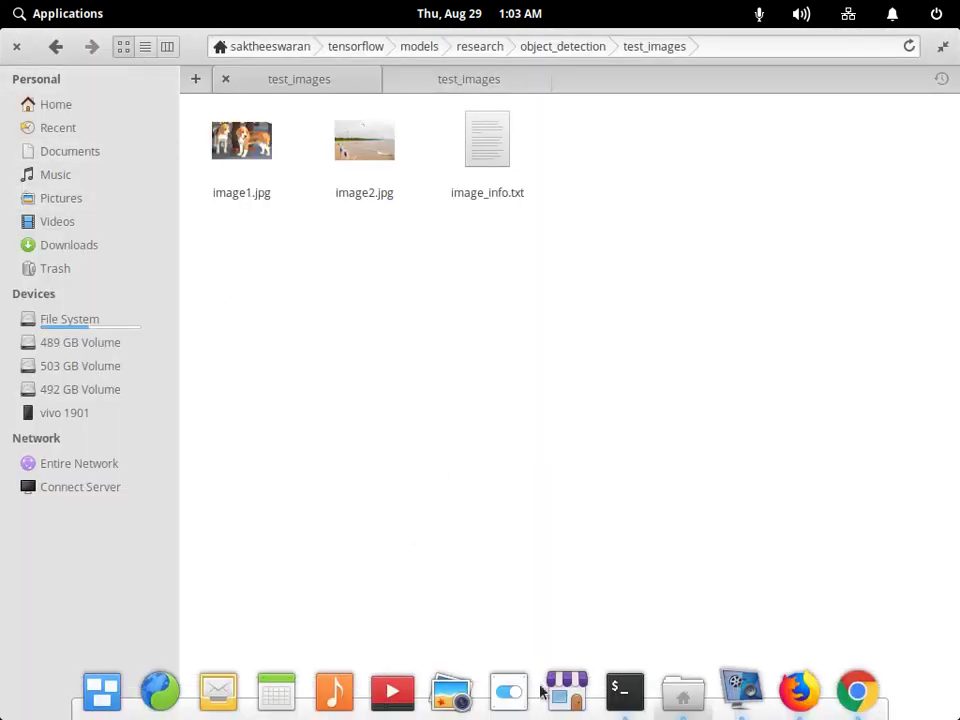
Launch Files and copy image3.jpg from the Home folder.
click(48, 14)
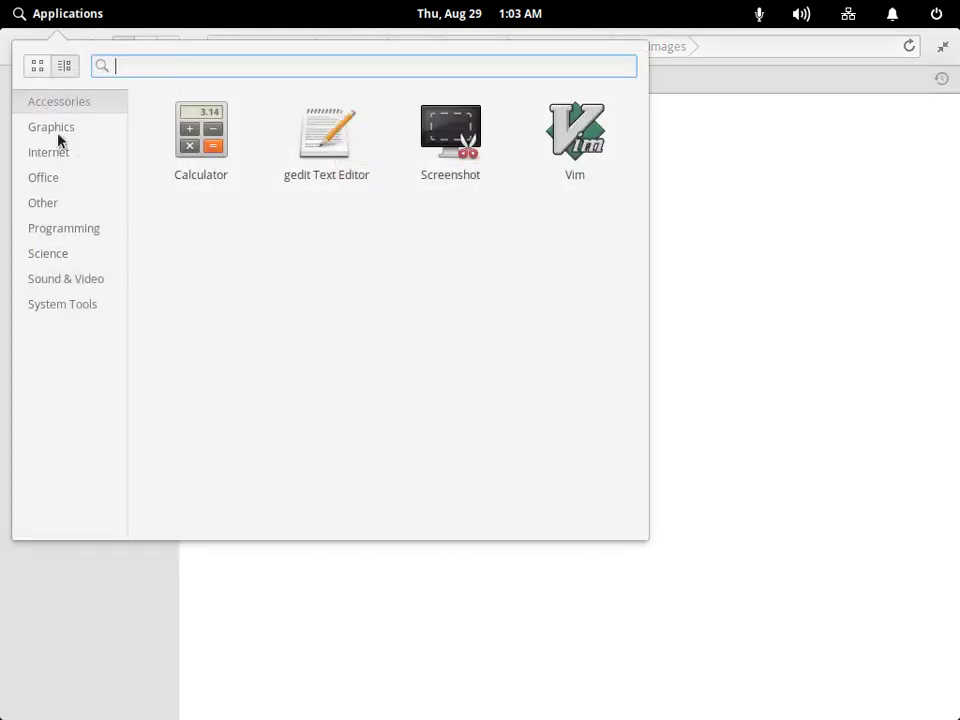
text(fil)
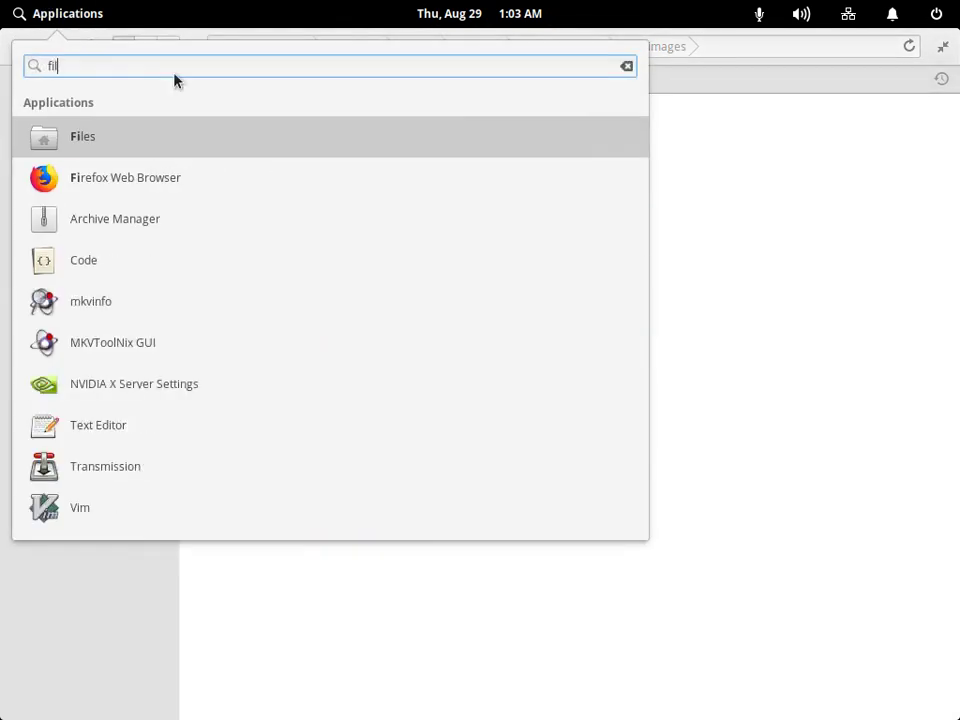
click(137, 138)
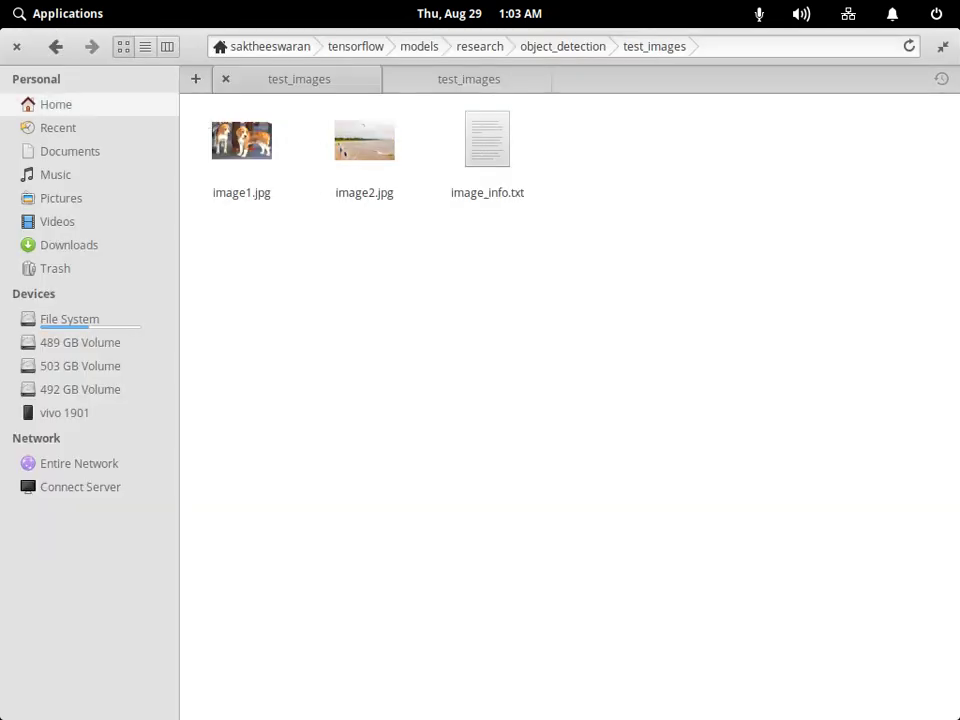
click(56, 104)
right_click(478, 615)
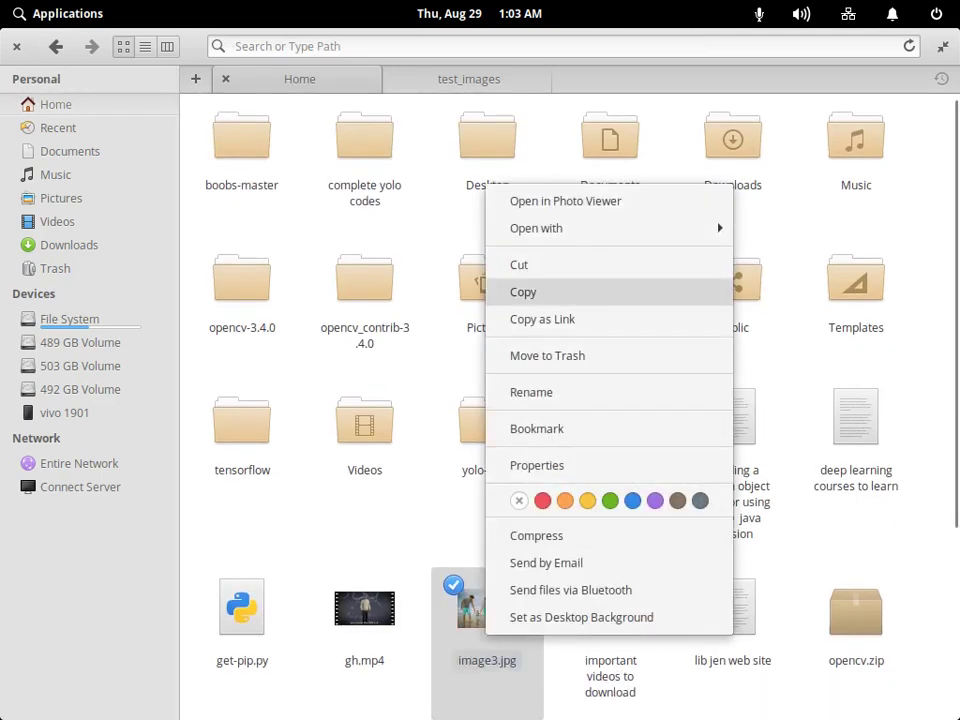
click(523, 291)
Put image3.jpg into the object_detection test_images folder, found via 'test_', then return to Firefox.
double_click(242, 420)
click(469, 78)
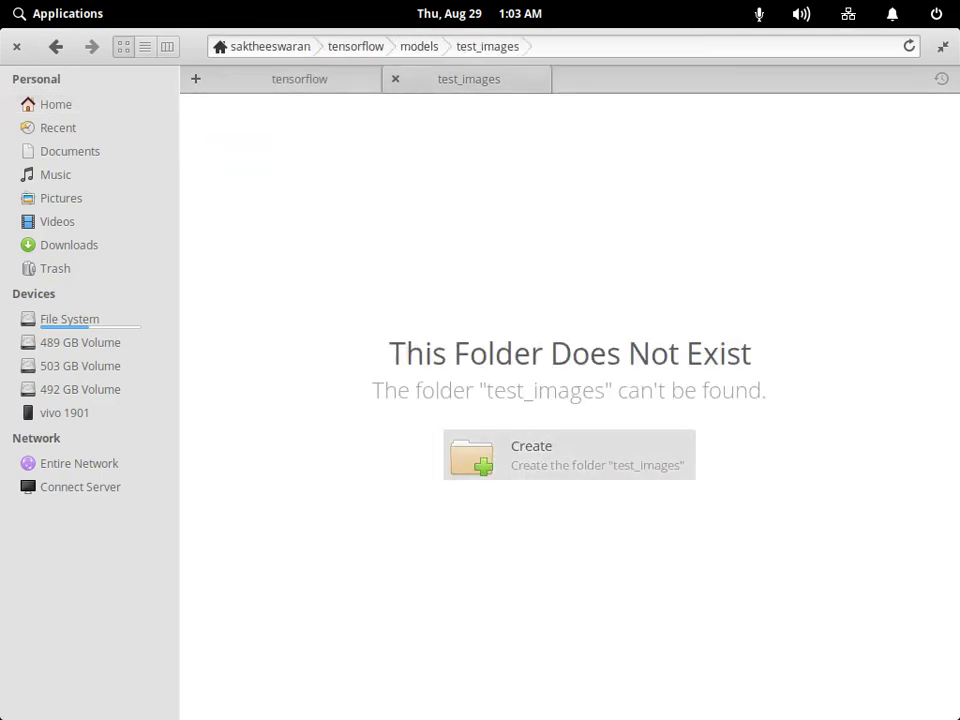
click(299, 78)
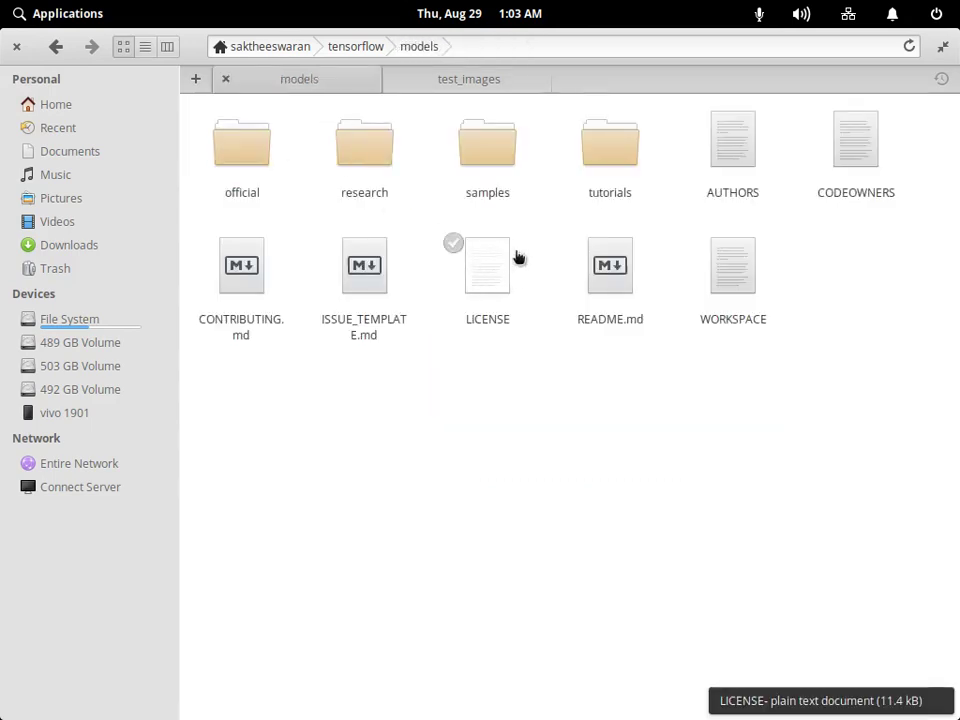
click(492, 47)
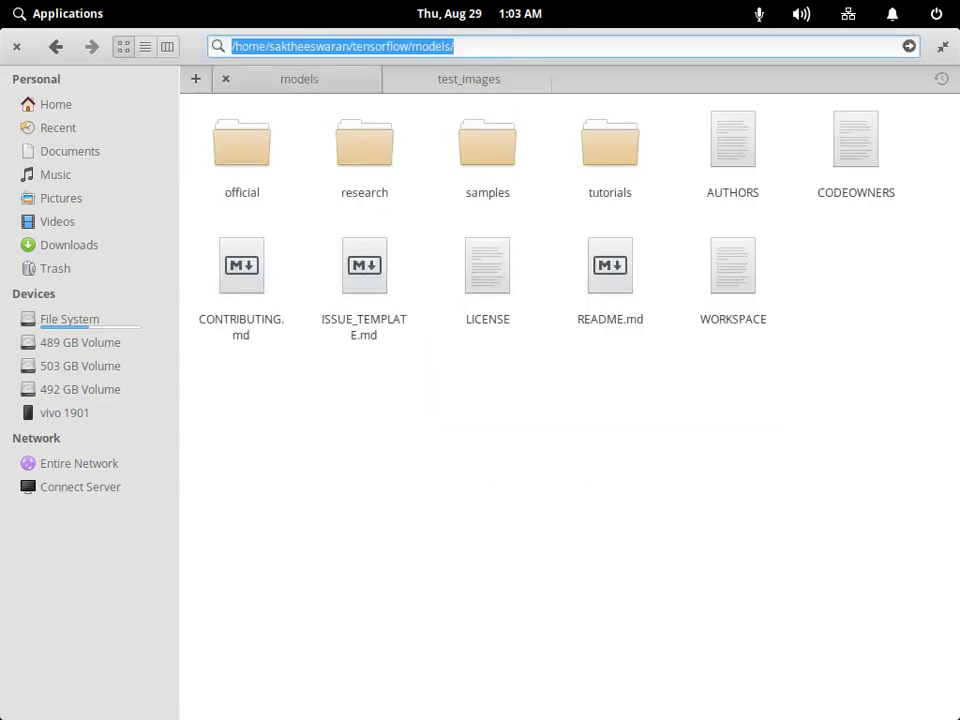
key(BackSpace)
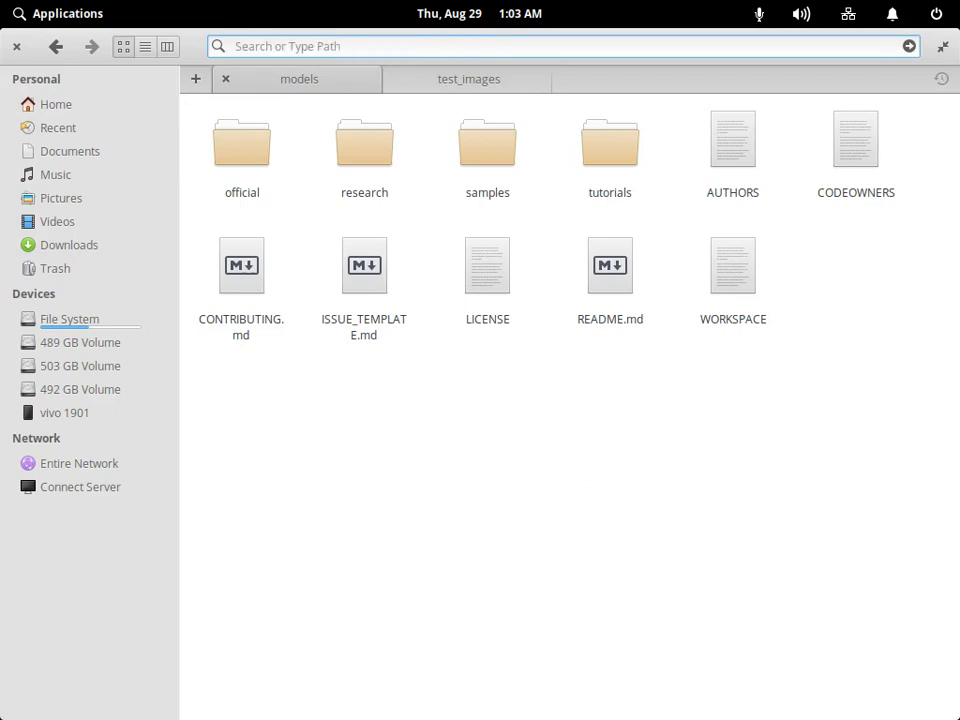
text(tes)
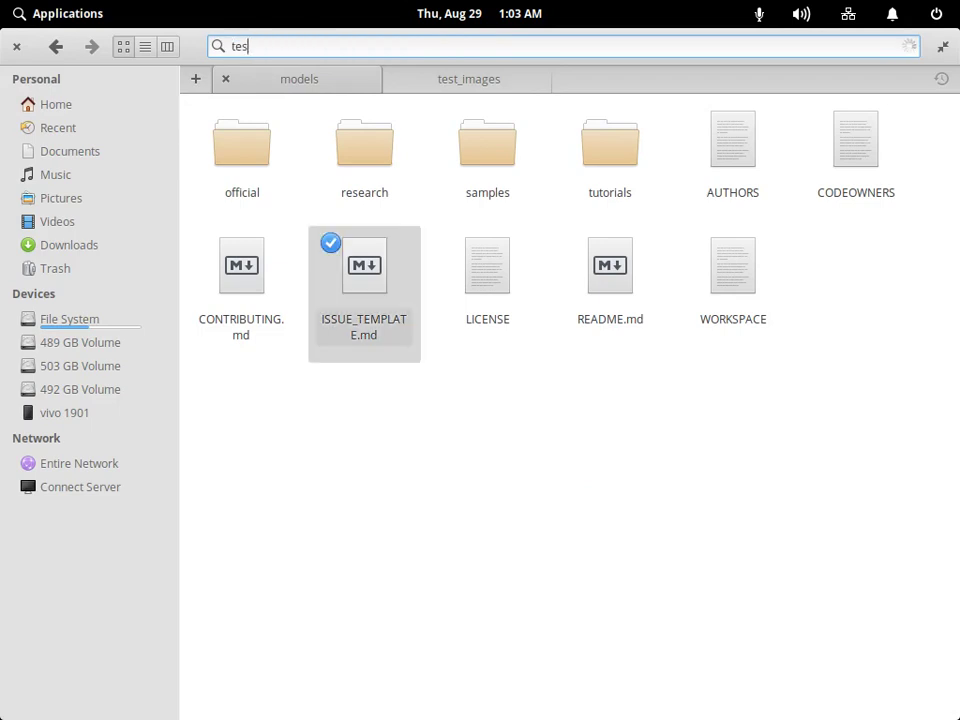
text(t_)
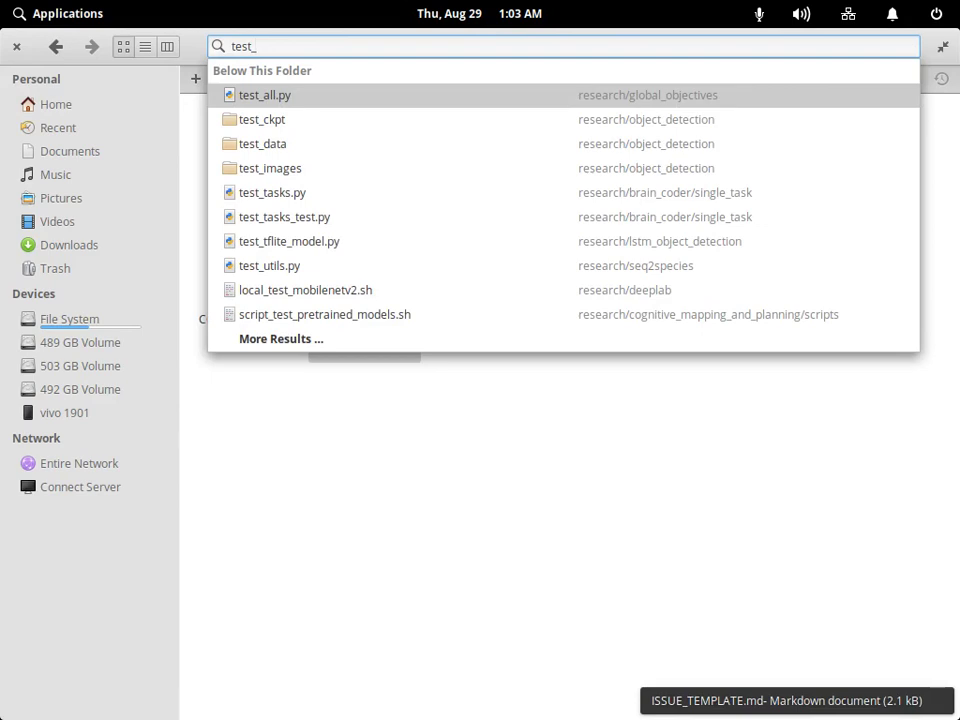
click(270, 168)
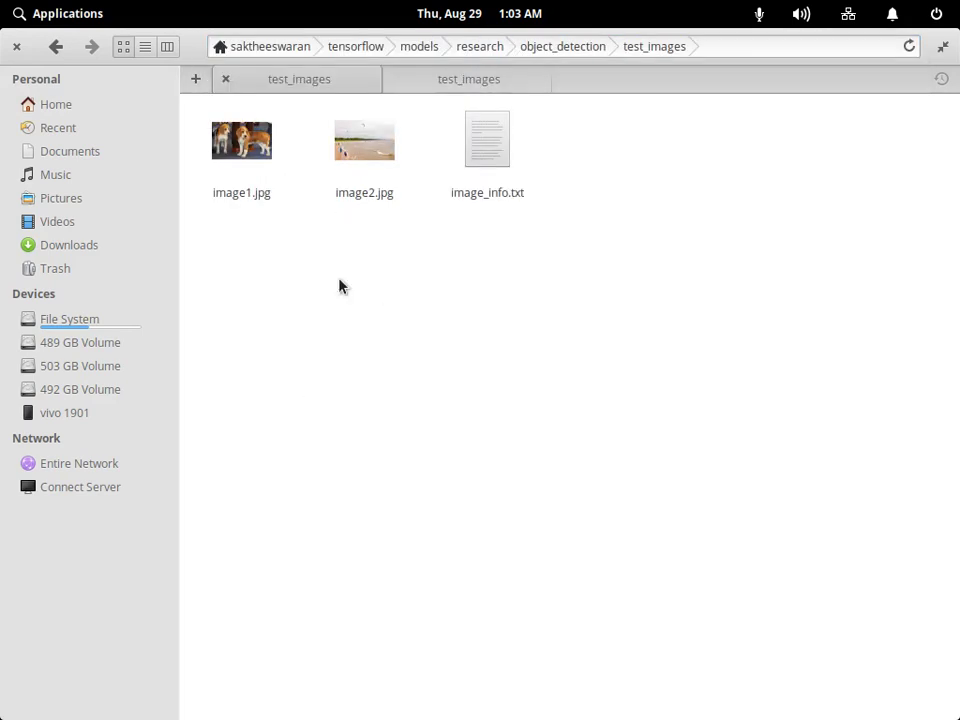
mouse_move(730, 703)
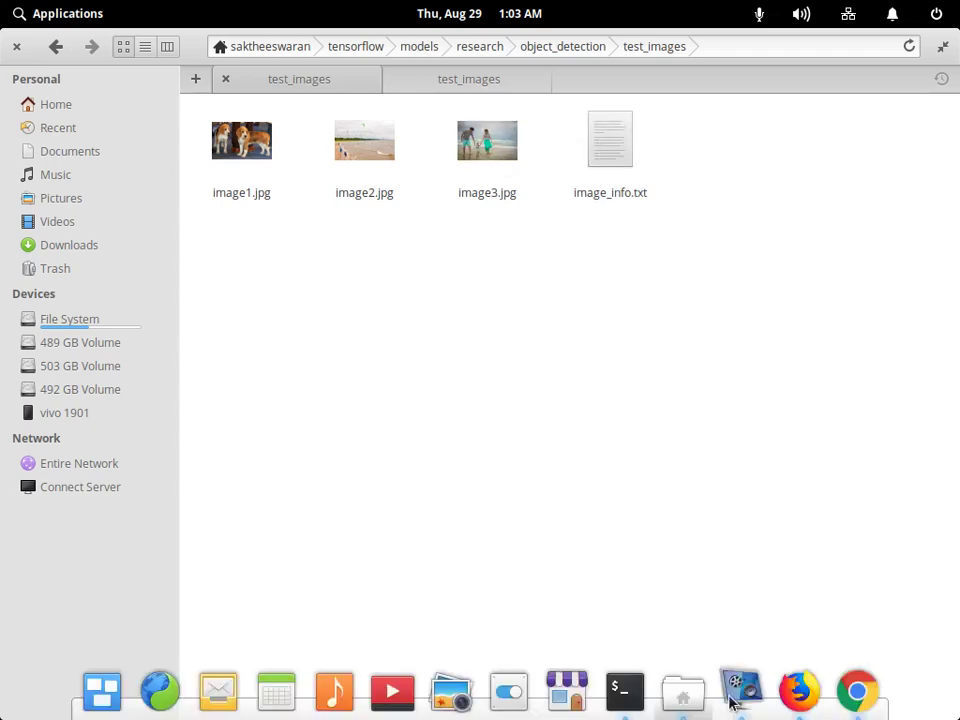
click(797, 700)
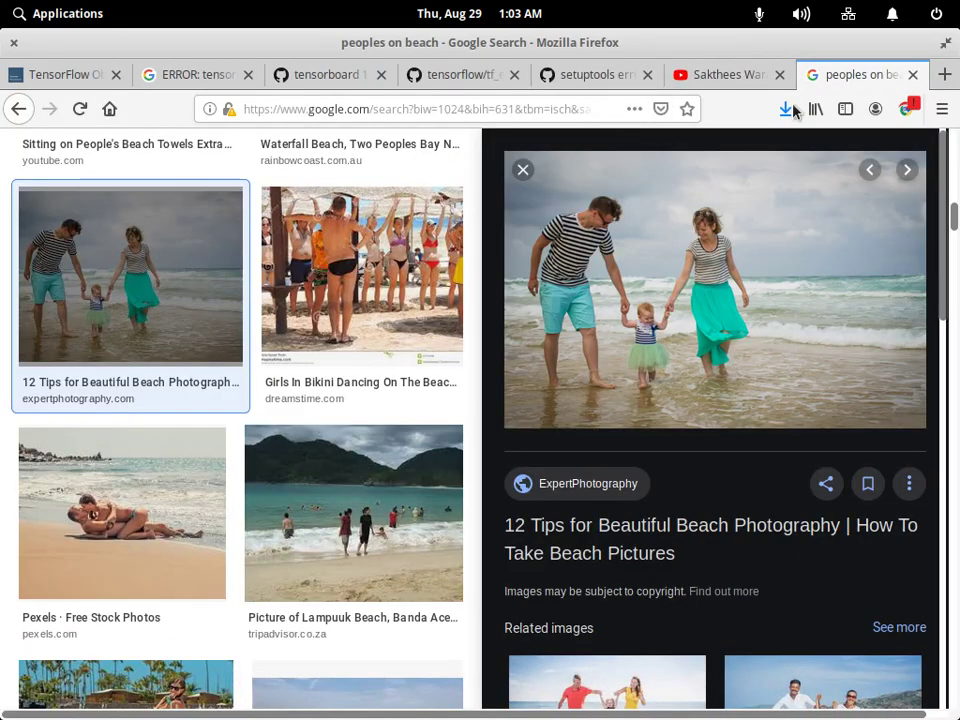
Re-run the notebook's detection loop, review the beagle and beach kite outputs, then switch to test_images.
click(857, 692)
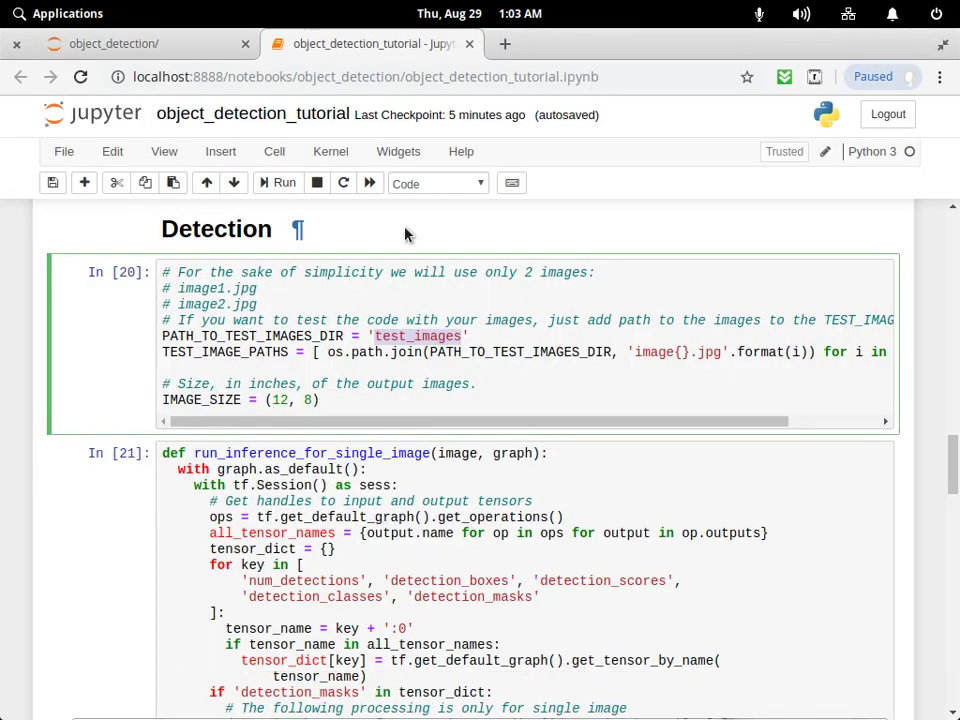
scroll(405, 234, up, 15)
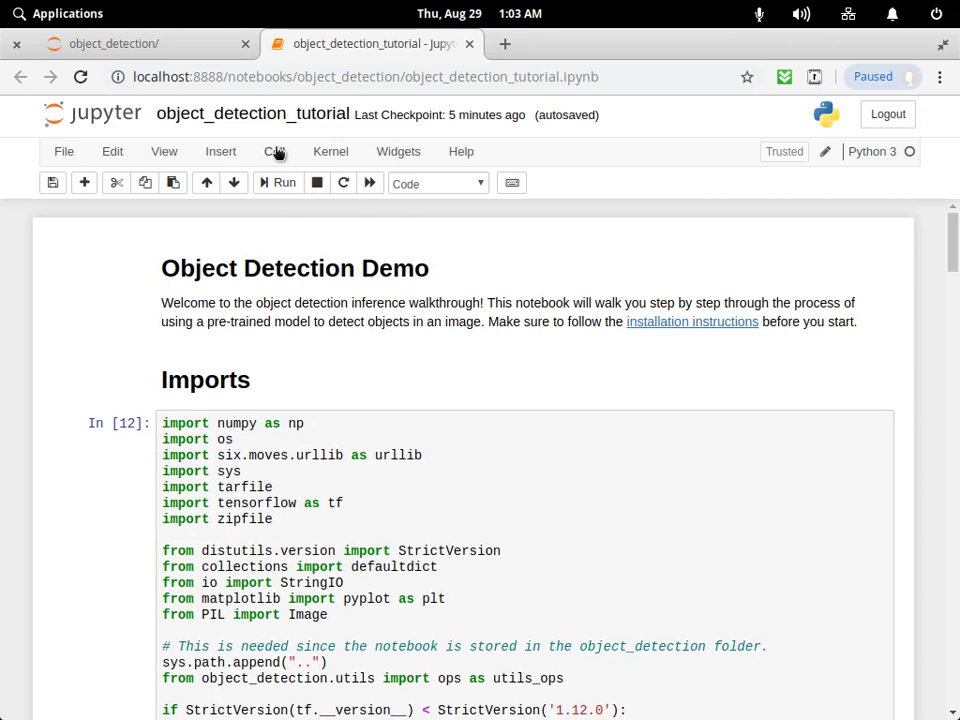
key(shift+Return)
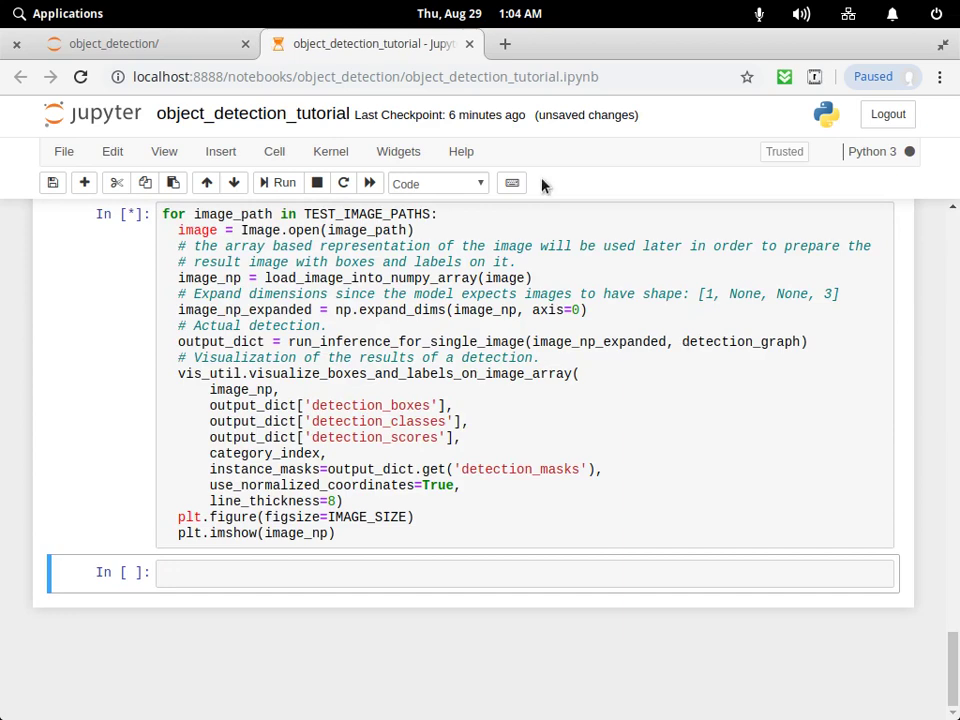
click(739, 690)
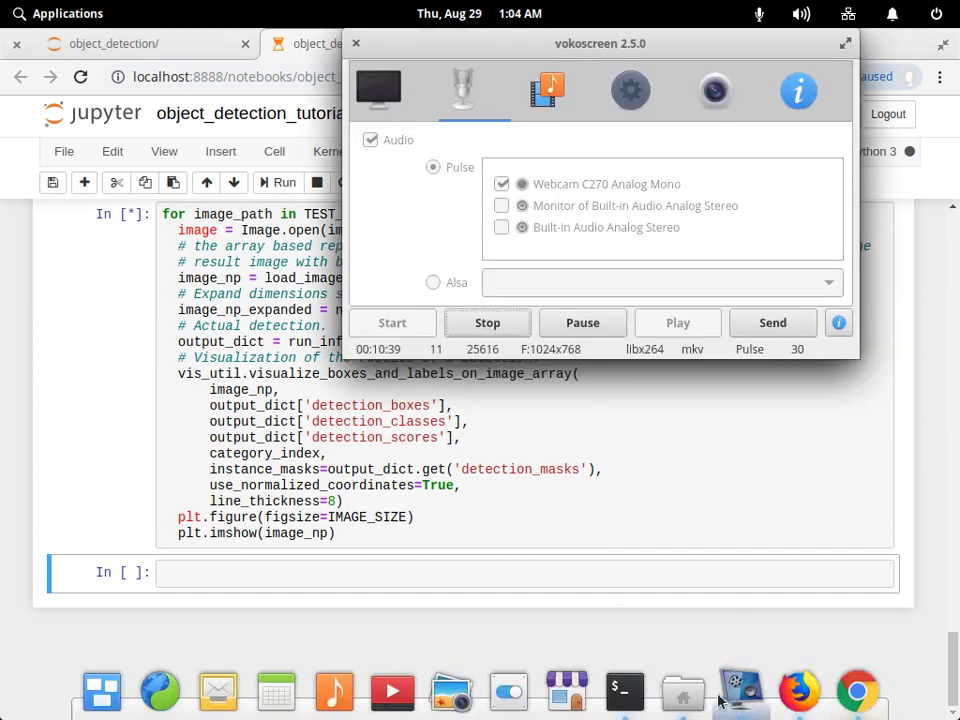
click(608, 523)
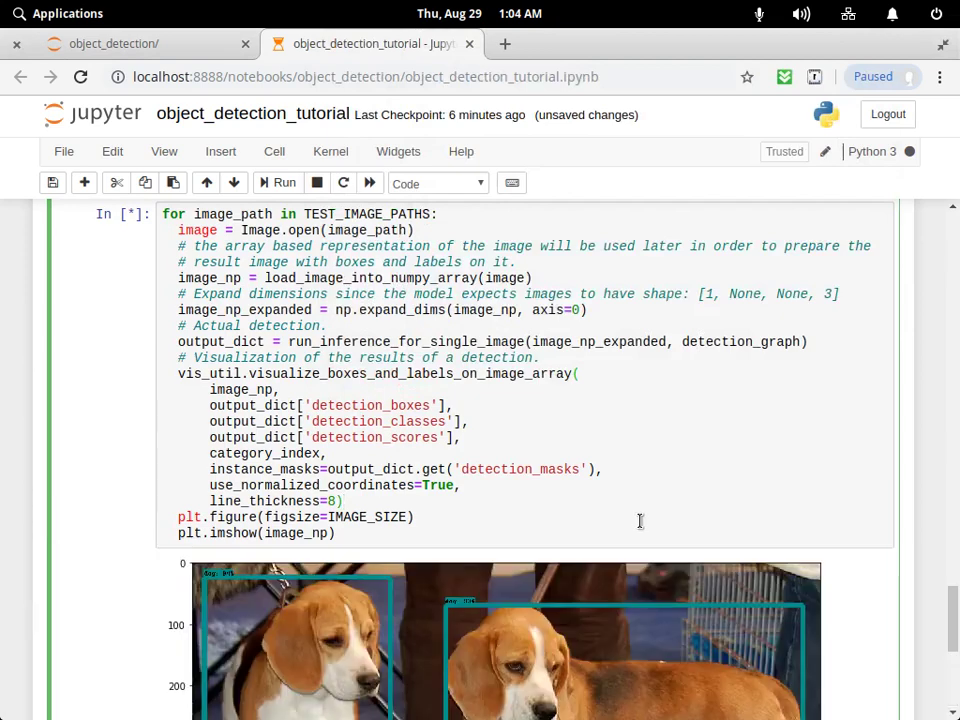
scroll(668, 488, down, 5)
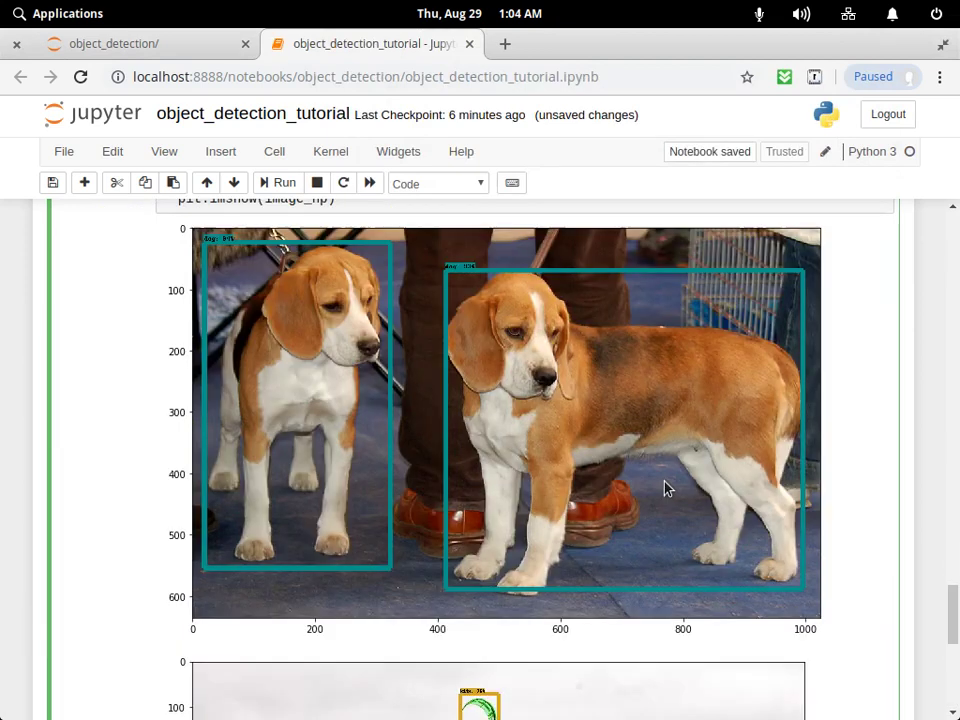
scroll(668, 488, down, 10)
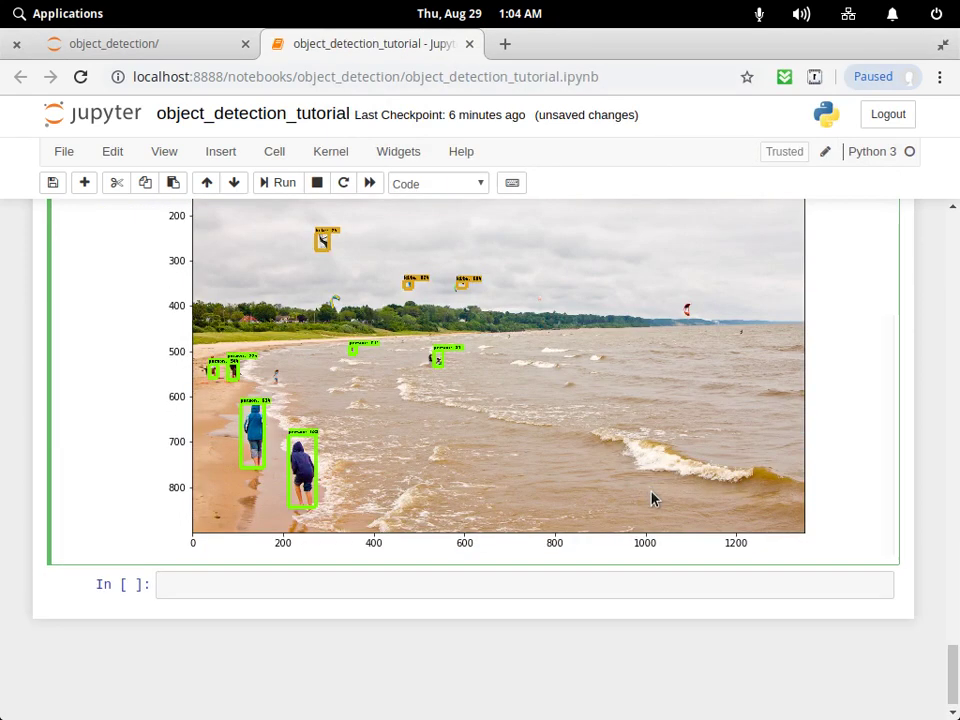
scroll(652, 498, up, 10)
scroll(660, 499, down, 11)
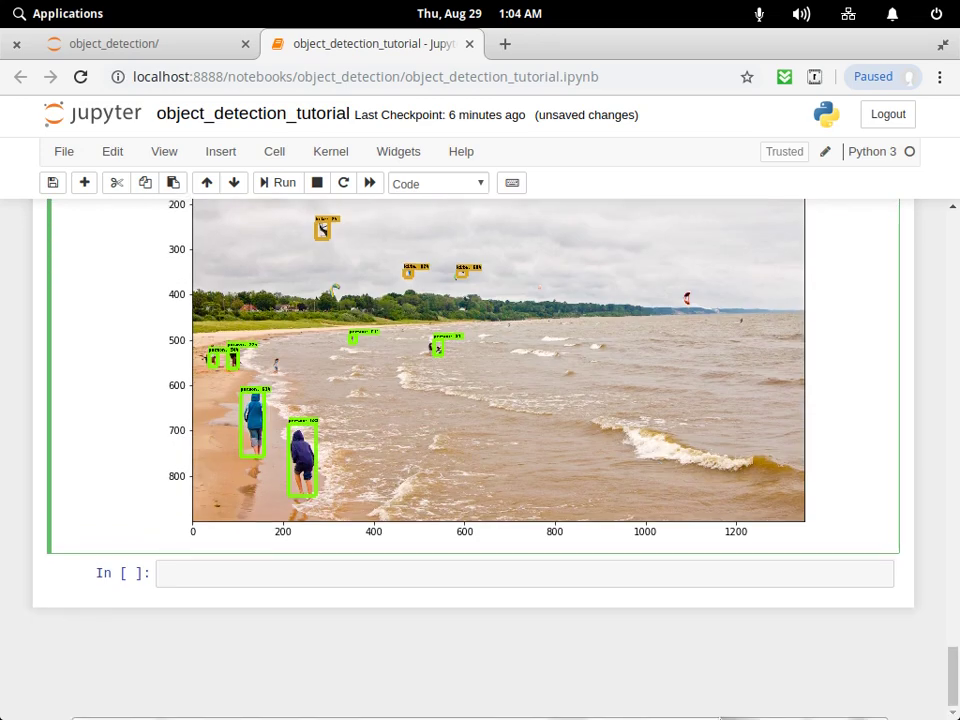
key(alt+Tab)
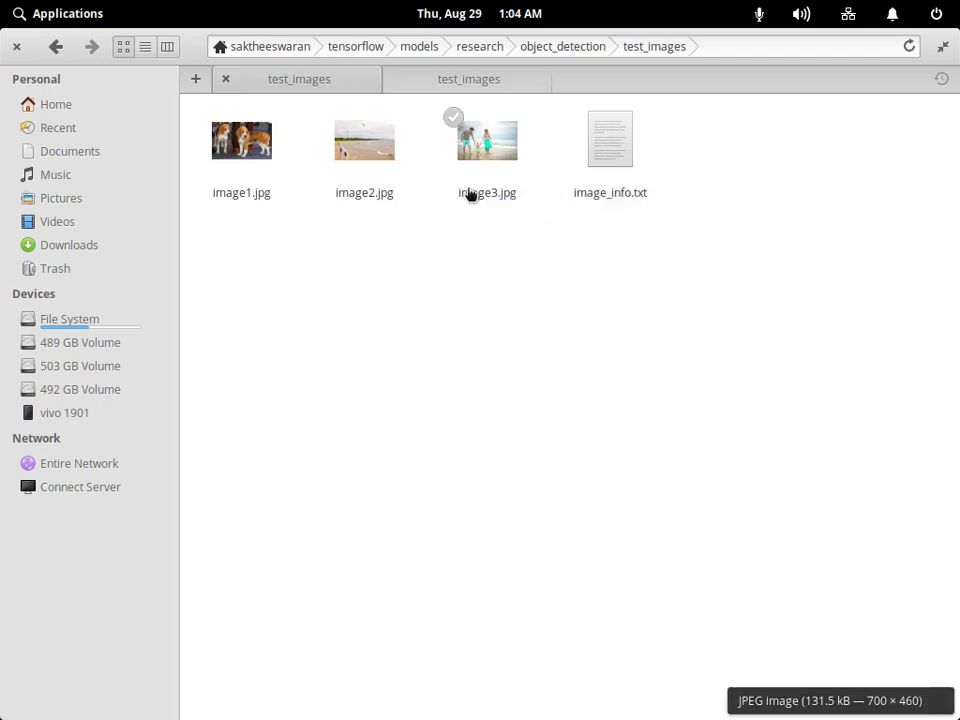
Try renaming image3.jpg to image2.jpg, dismiss the name-conflict error, then delete the old image2.jpg.
right_click(470, 192)
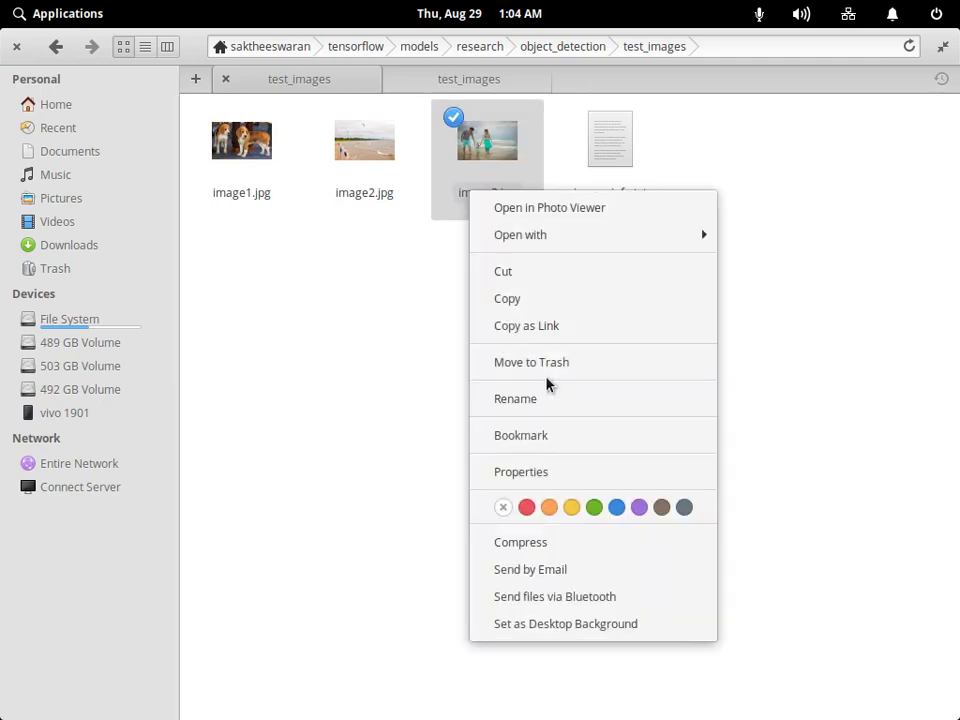
click(547, 388)
key(BackSpace)
text(2)
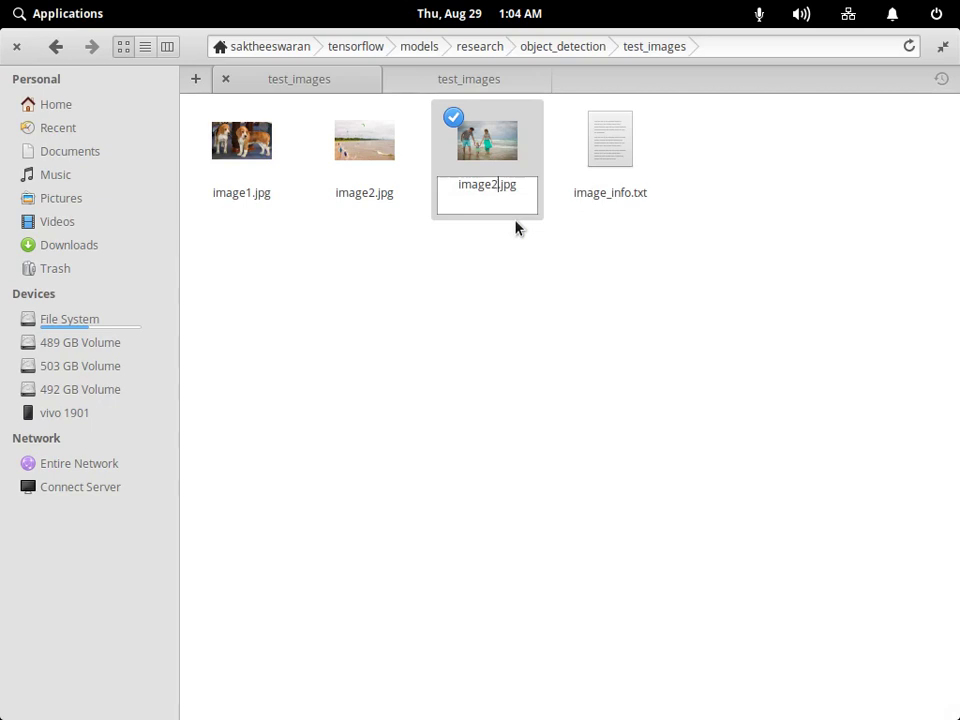
key(Return)
click(579, 401)
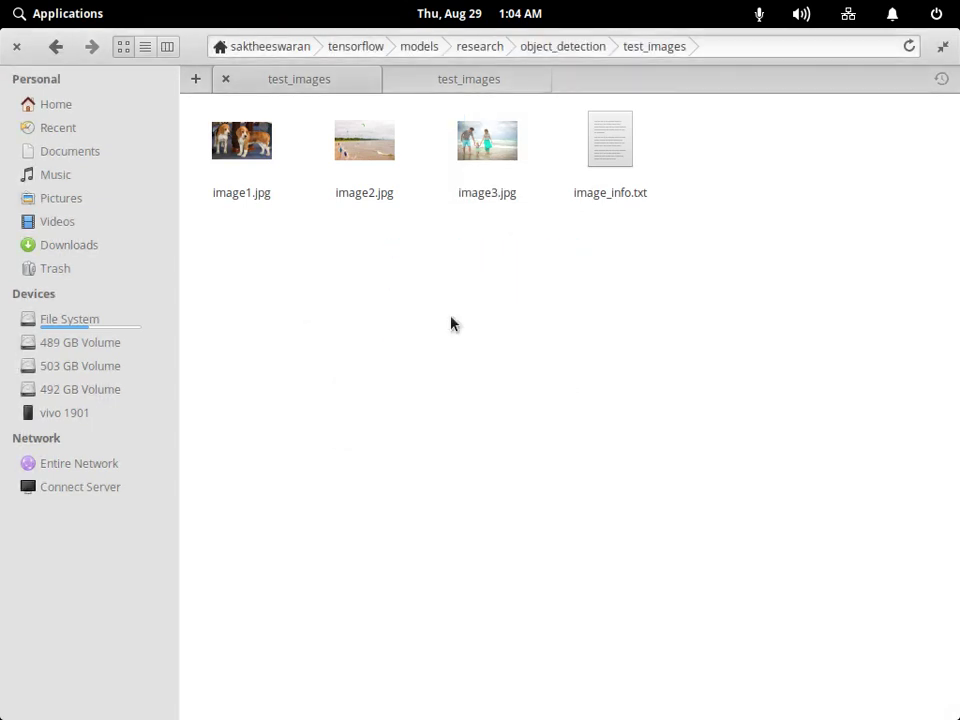
click(363, 205)
key(Delete)
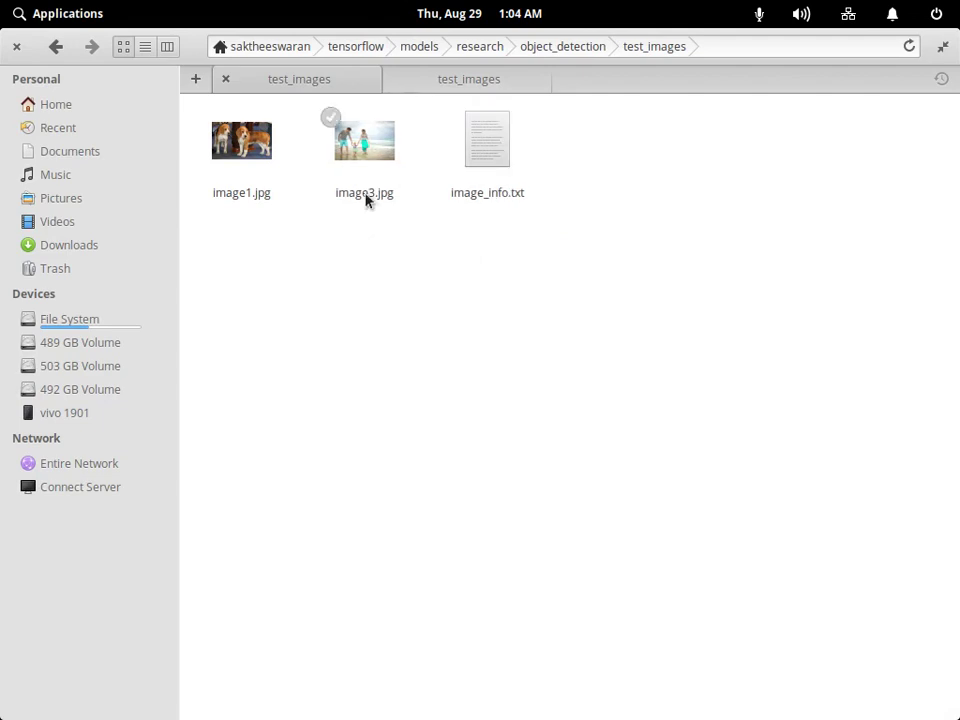
Rename the family photo image3.jpg to image2.jpg and bring the Jupyter notebook forward.
click(364, 160)
right_click(356, 142)
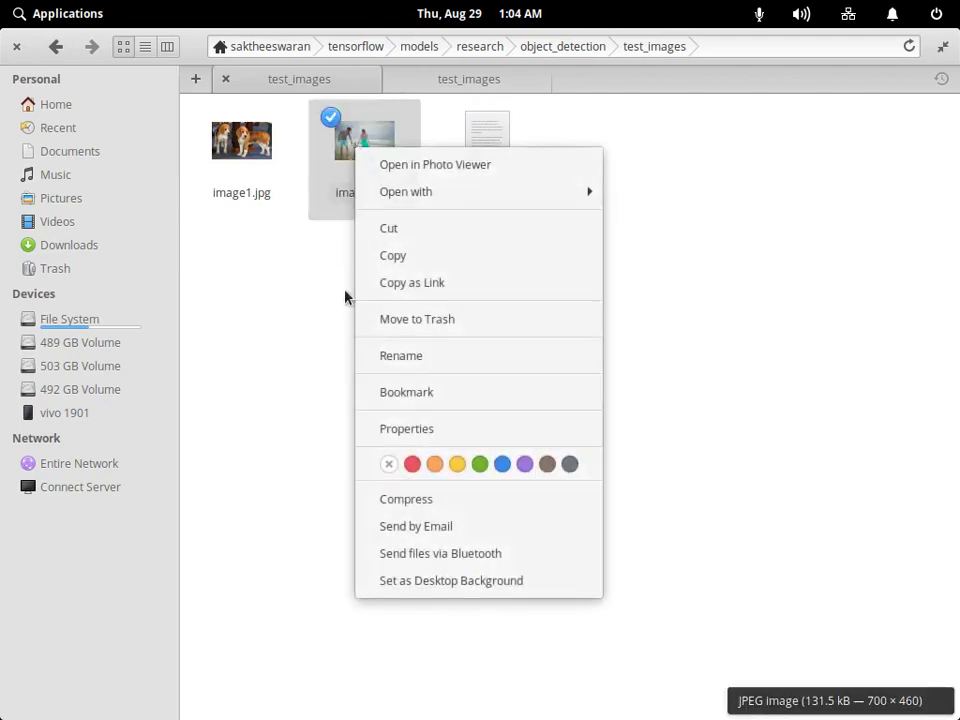
click(399, 356)
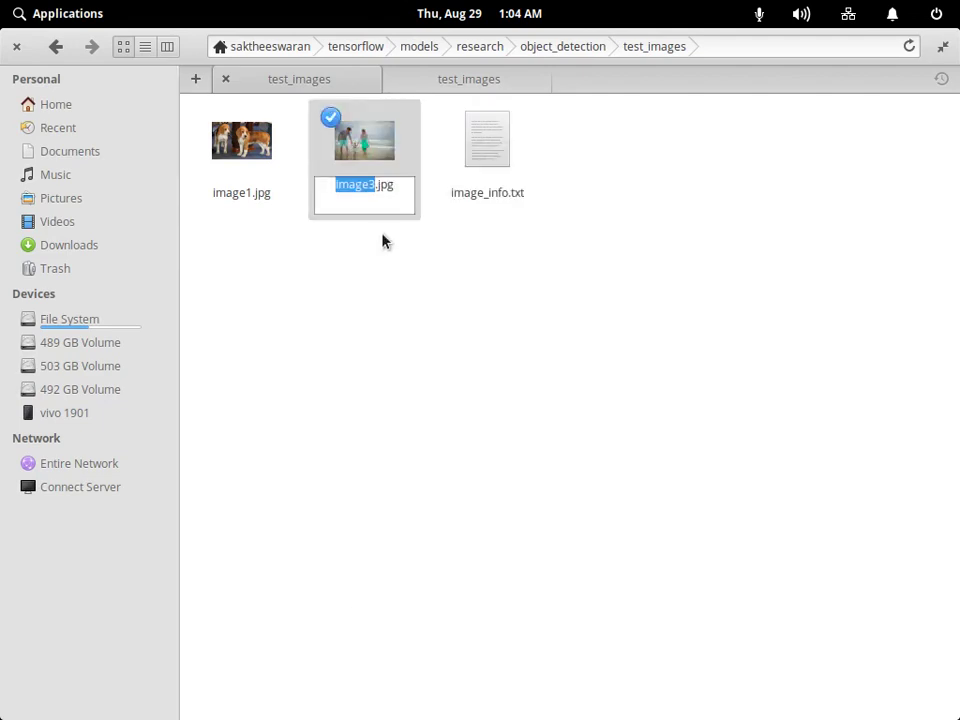
key(Right)
key(BackSpace)
text(2)
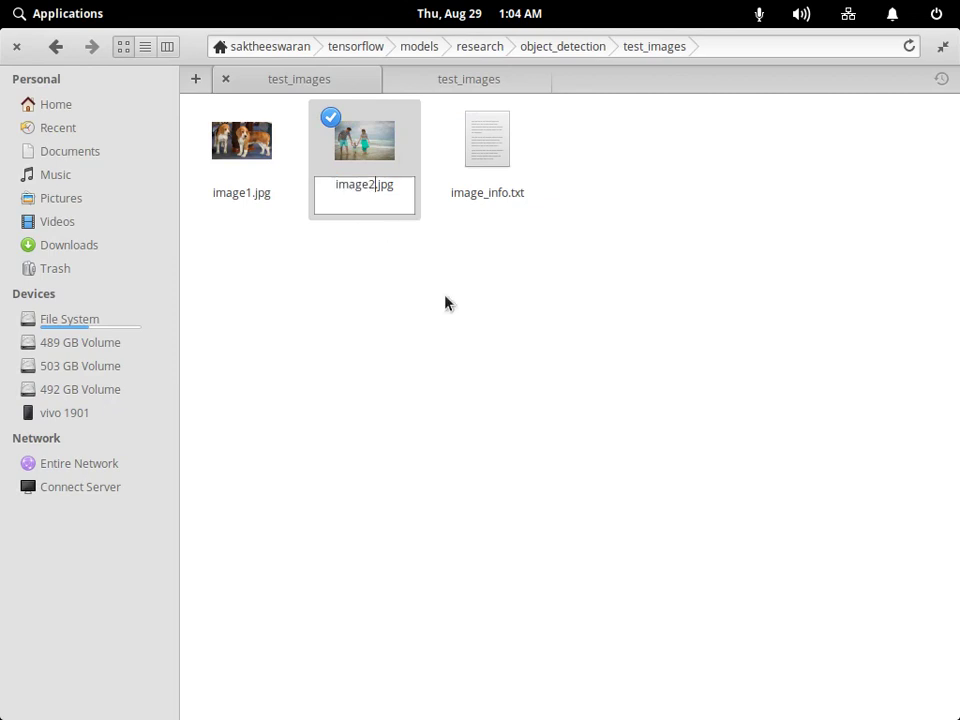
click(446, 303)
mouse_move(729, 615)
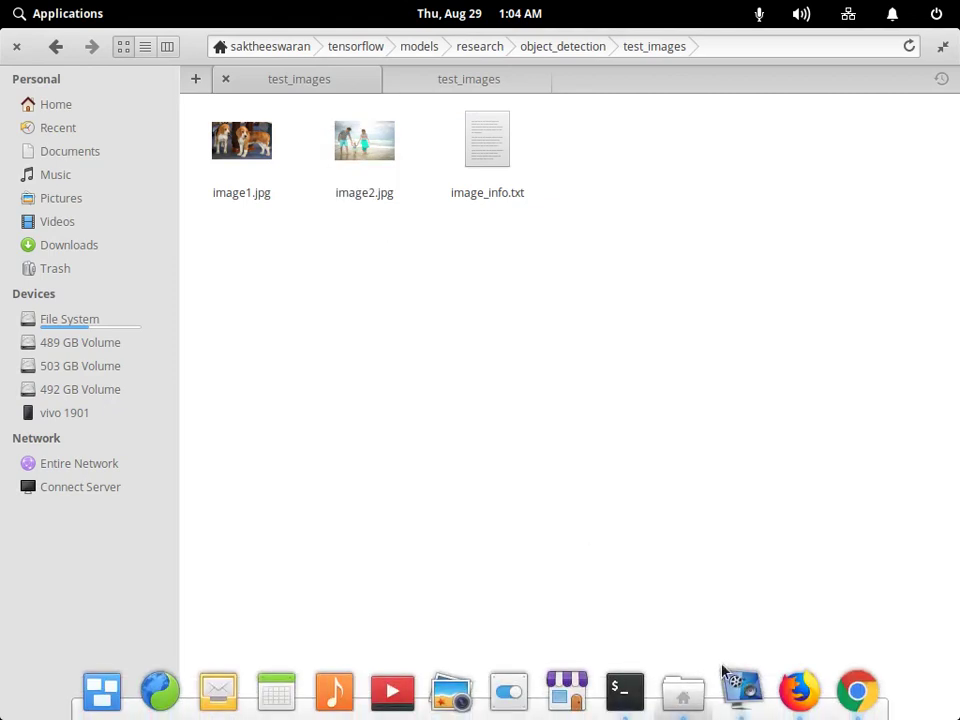
click(858, 692)
Re-run all notebook cells, check image2.jpg shows the family photo, then return to Firefox.
click(302, 250)
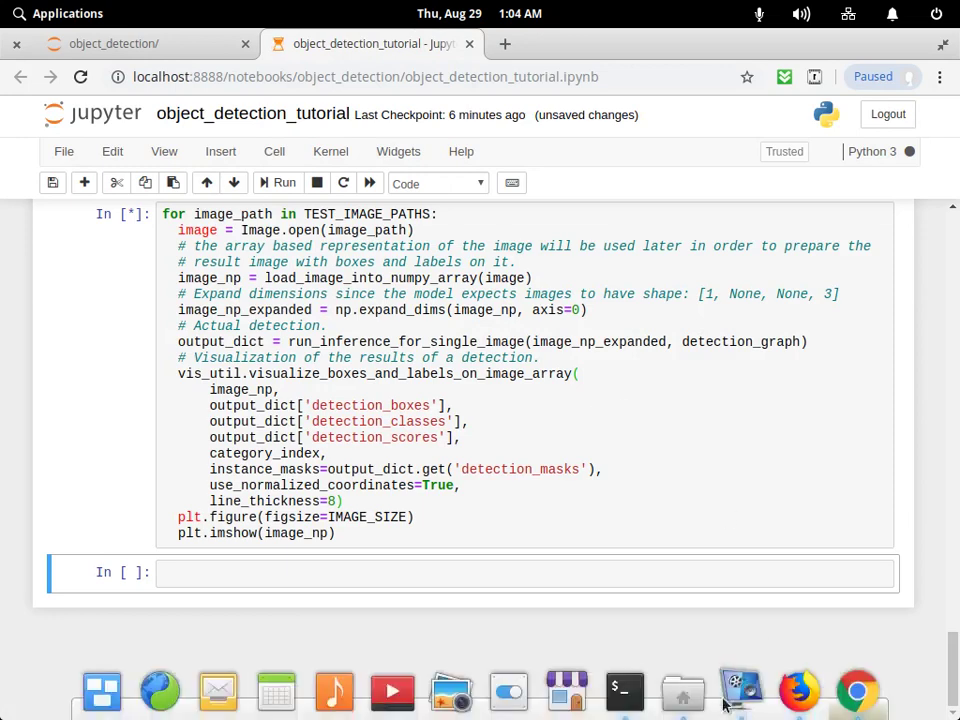
click(683, 692)
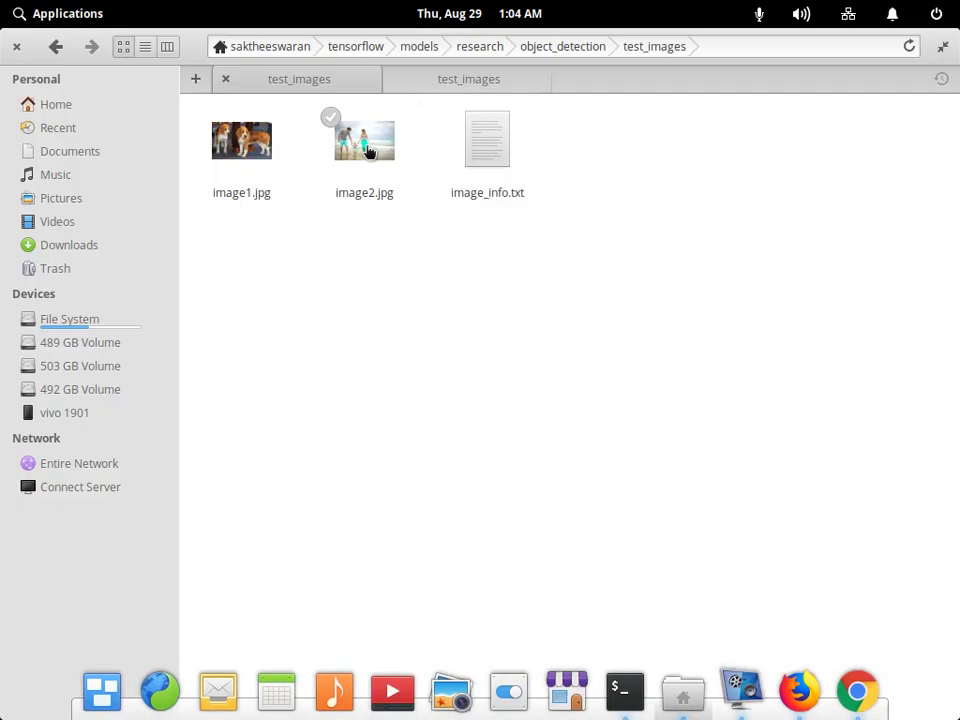
click(368, 150)
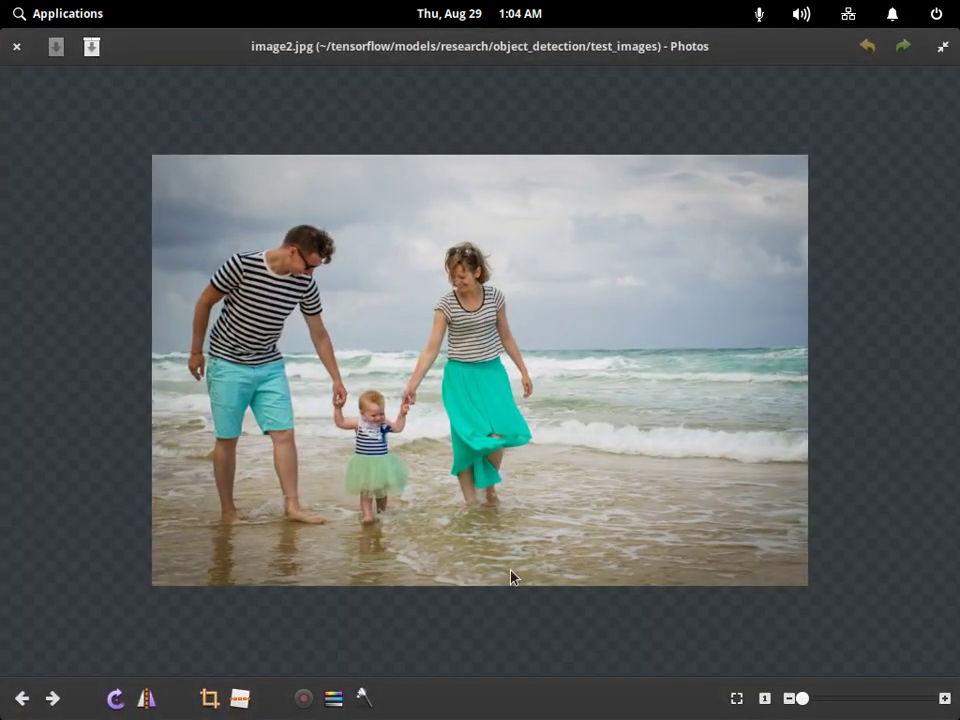
key(Escape)
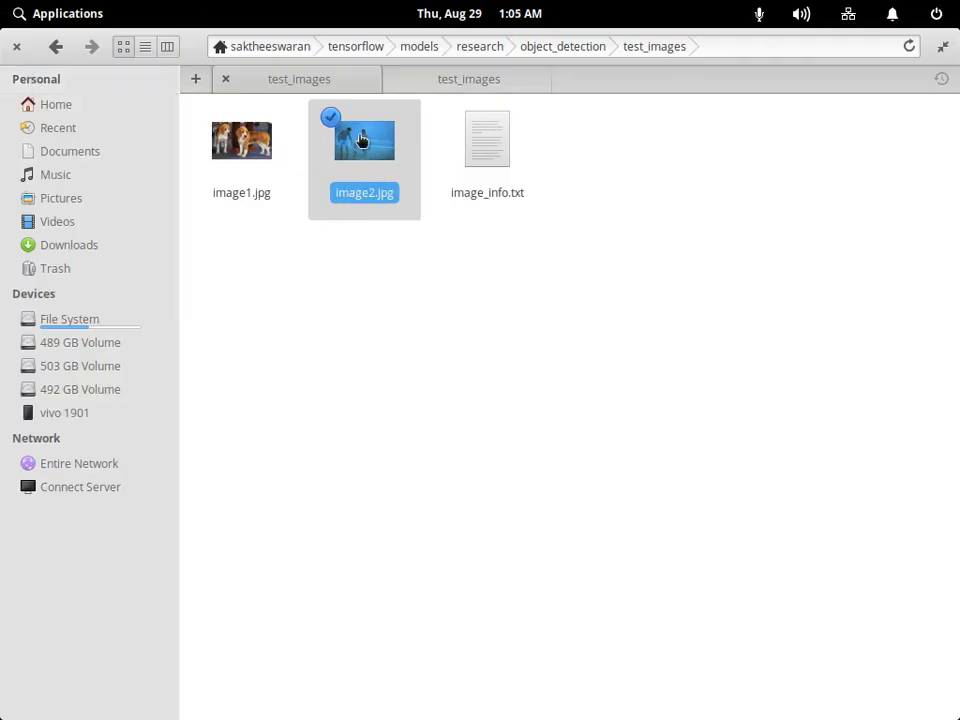
click(803, 690)
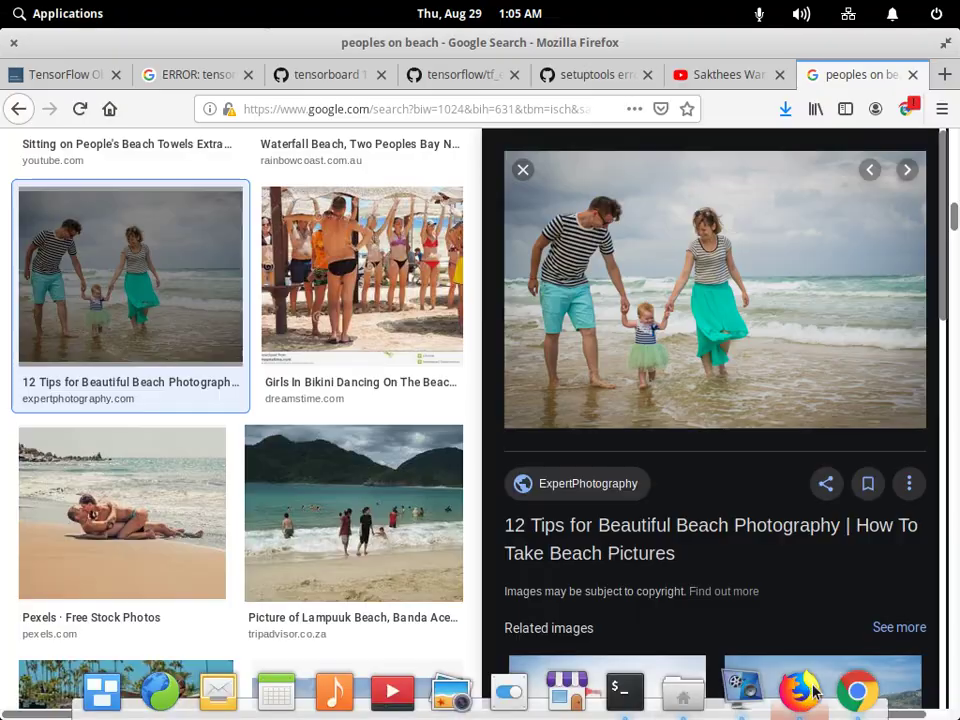
Scroll the notebook to the detection output showing two person boxes scored 98% and 99%.
click(857, 690)
scroll(480, 452, down, 1)
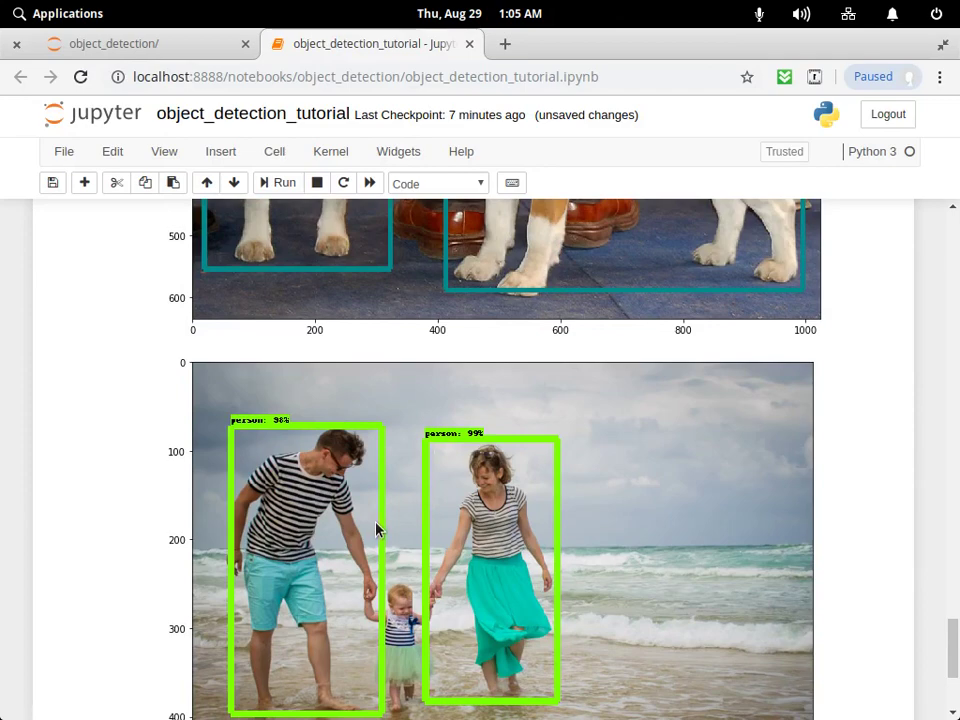
click(449, 441)
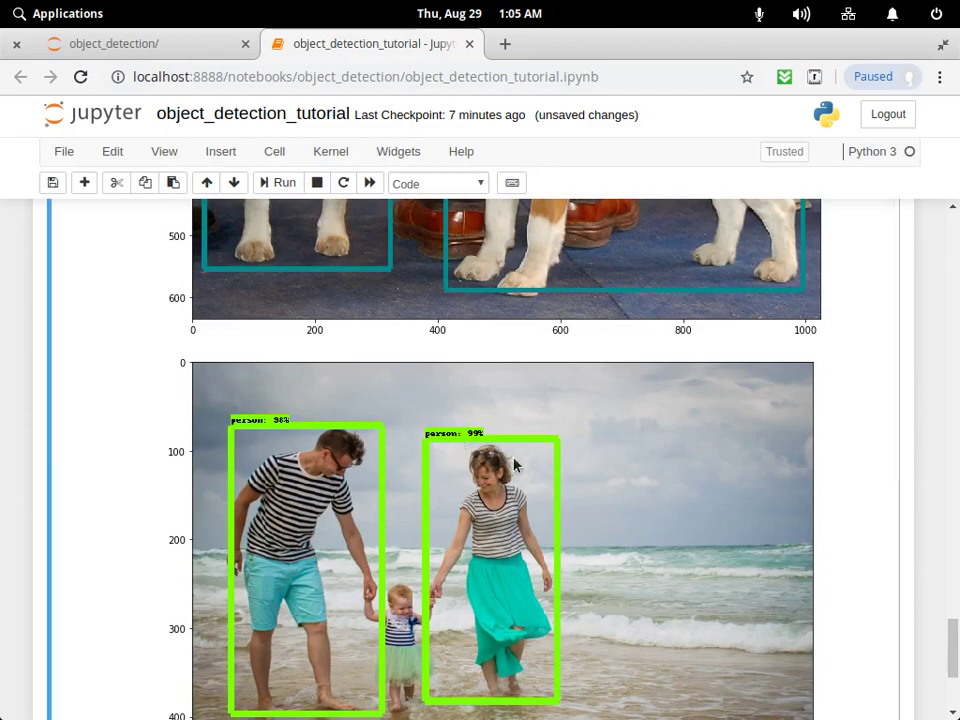
drag(953, 655, 955, 437)
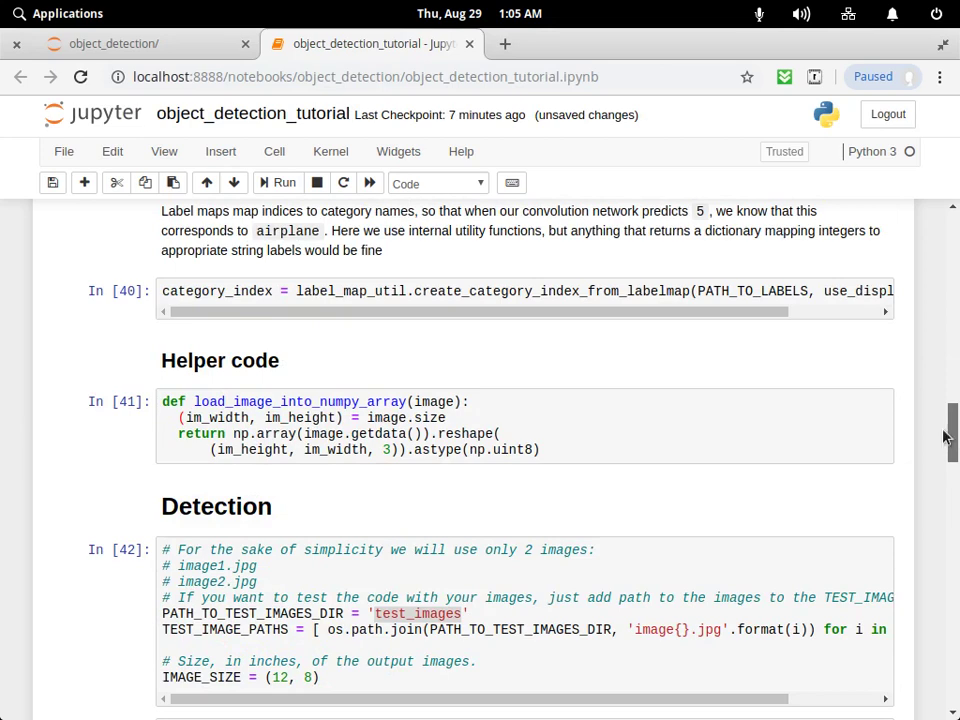
scroll(945, 436, down, 3)
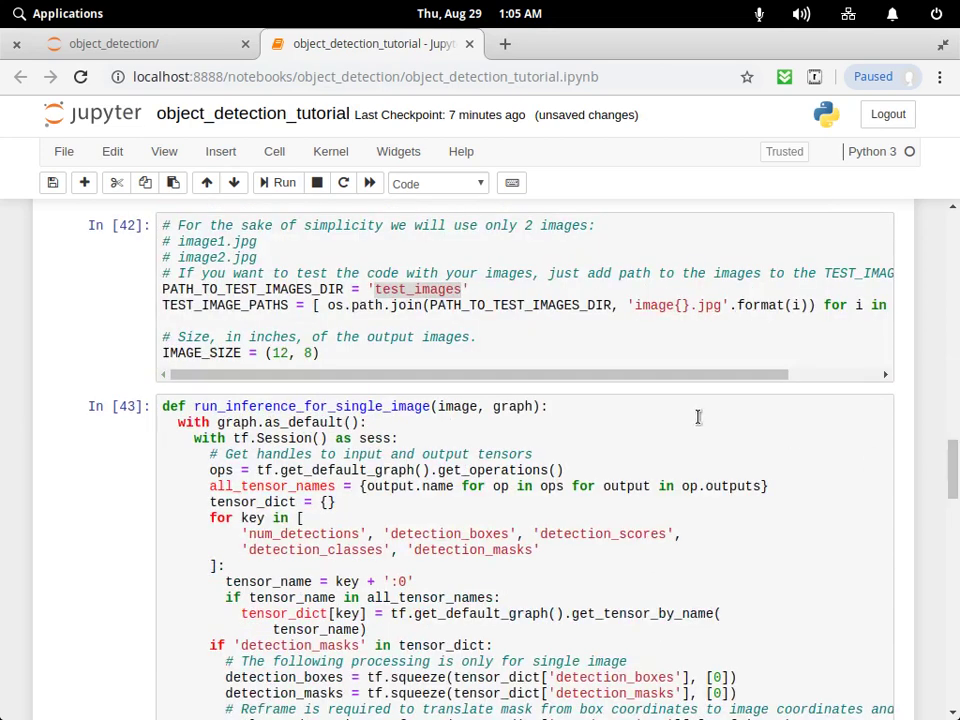
scroll(465, 380, right, 1)
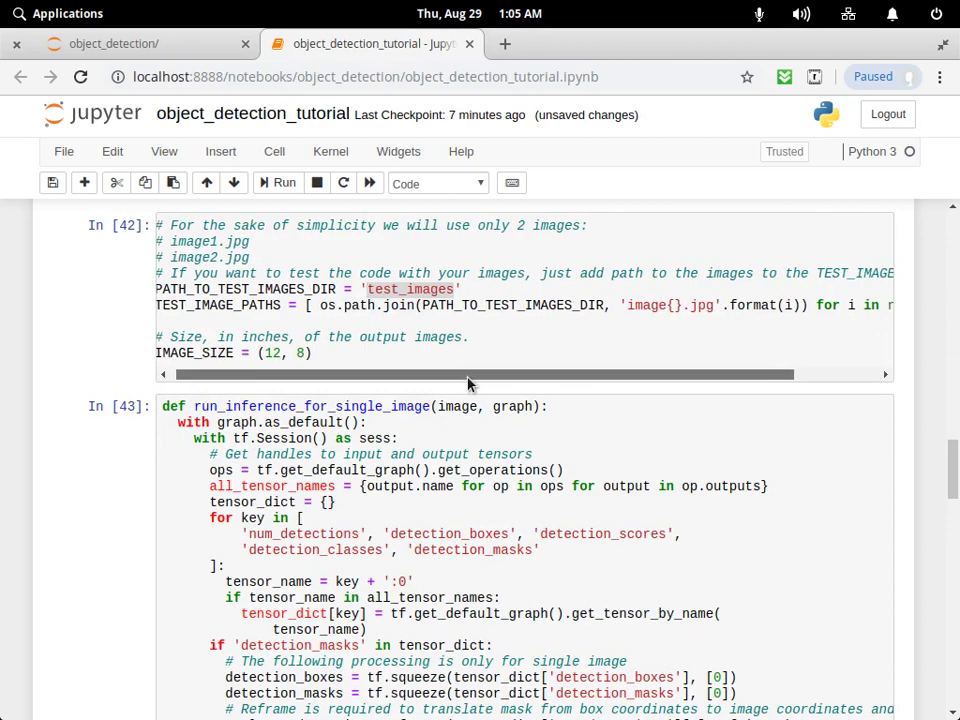
drag(467, 383, 317, 376)
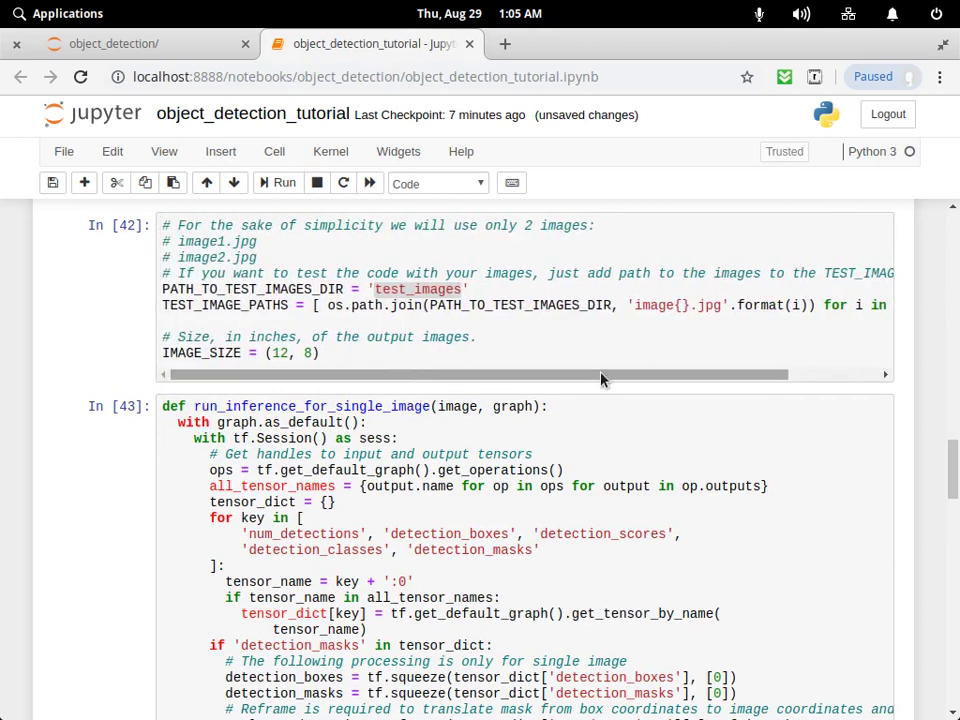
drag(601, 378, 816, 369)
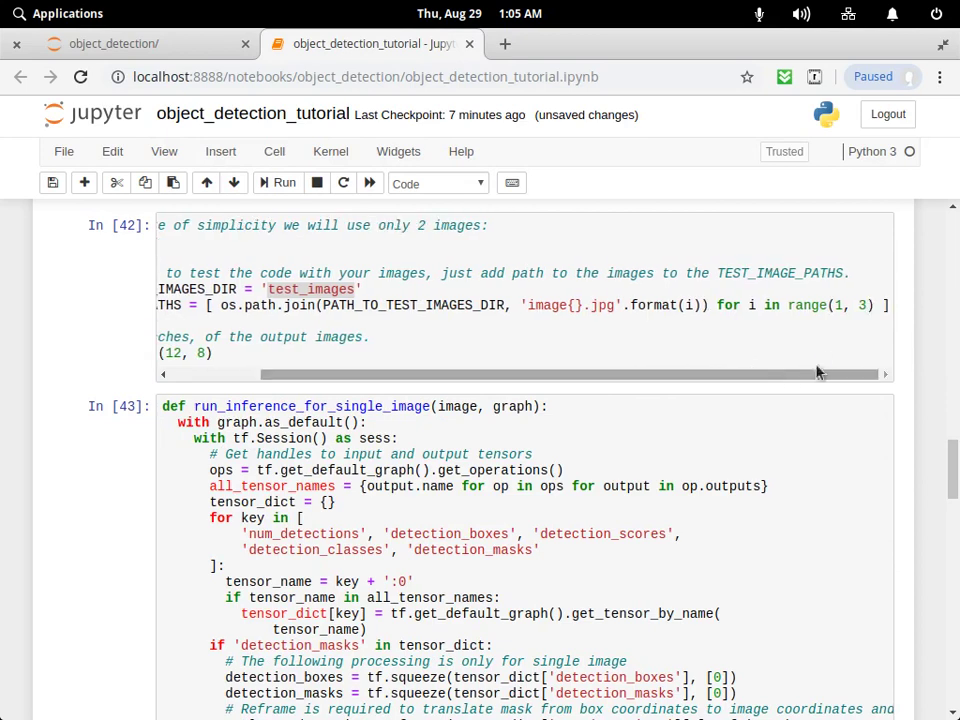
click(848, 306)
click(866, 305)
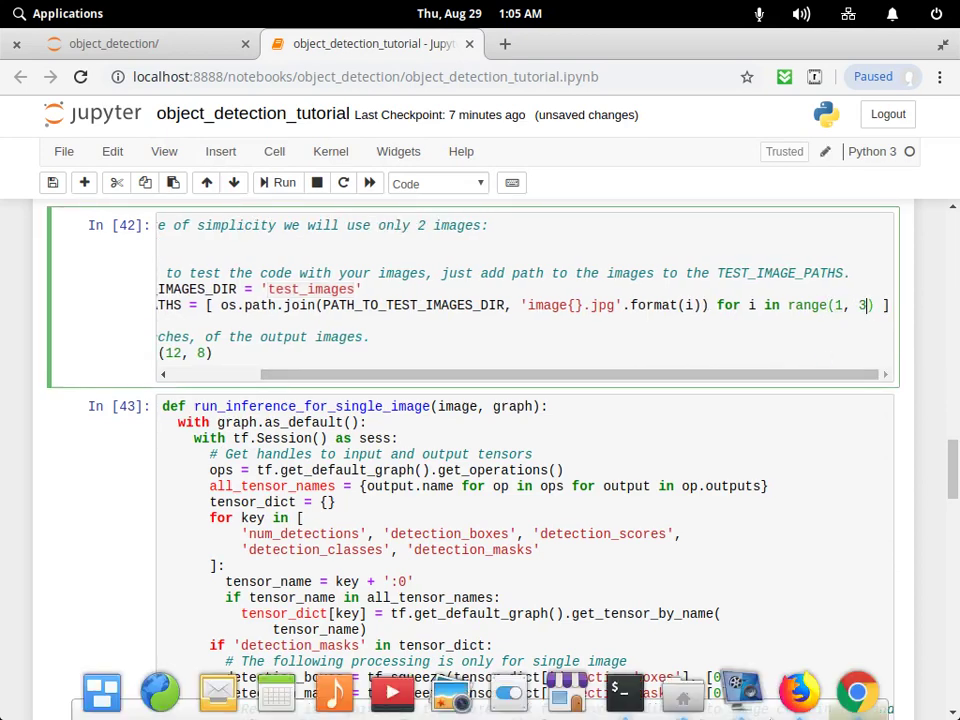
key(alt+Tab)
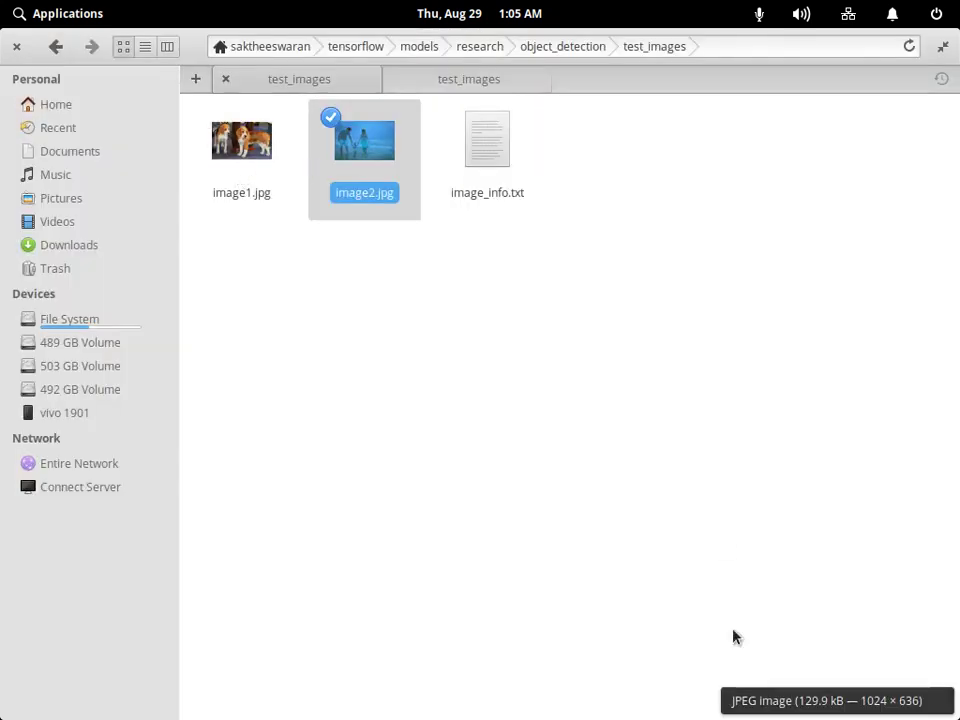
click(800, 690)
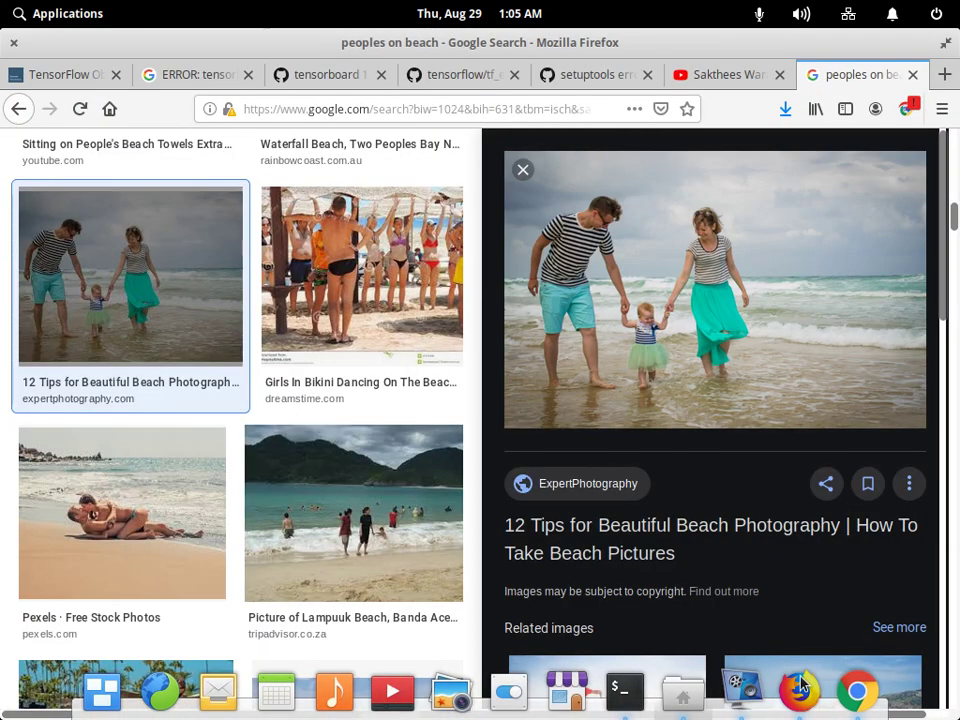
click(857, 690)
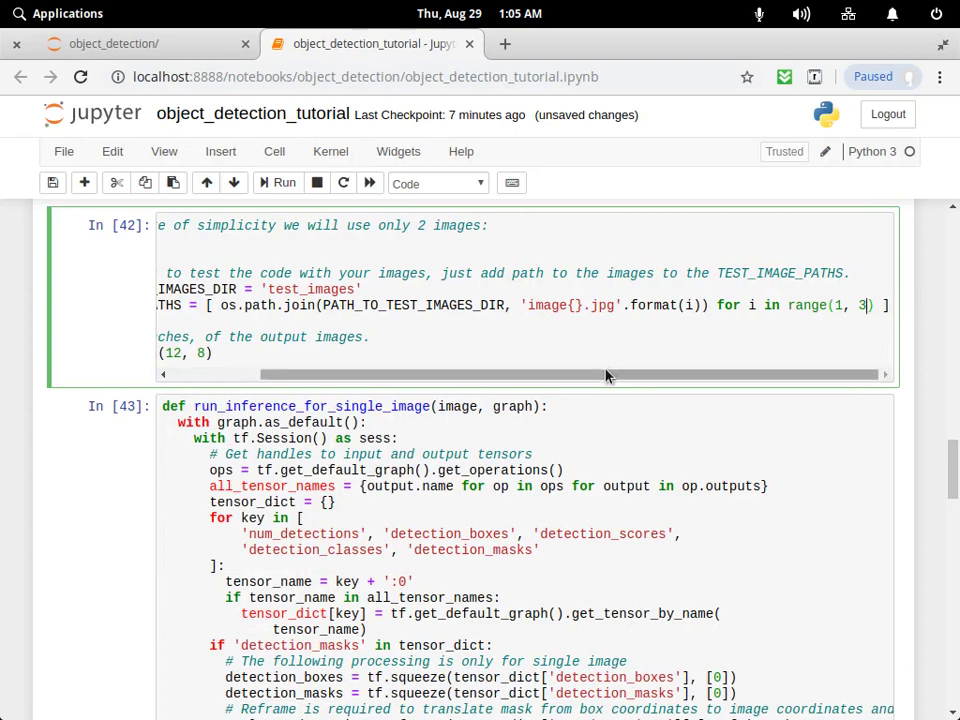
drag(605, 375, 504, 362)
double_click(708, 304)
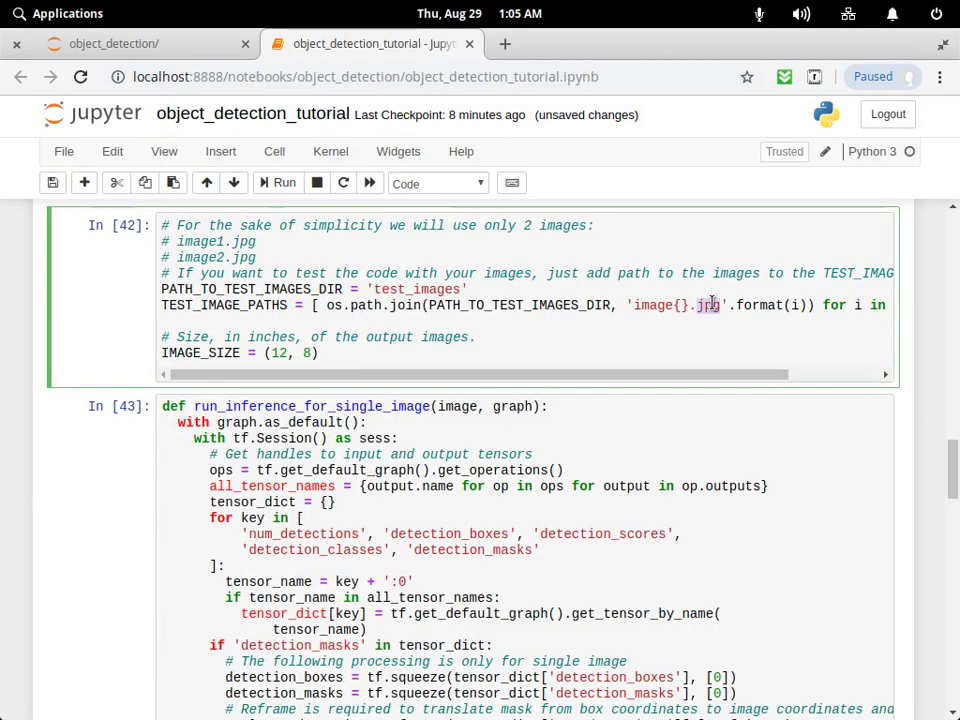
double_click(277, 352)
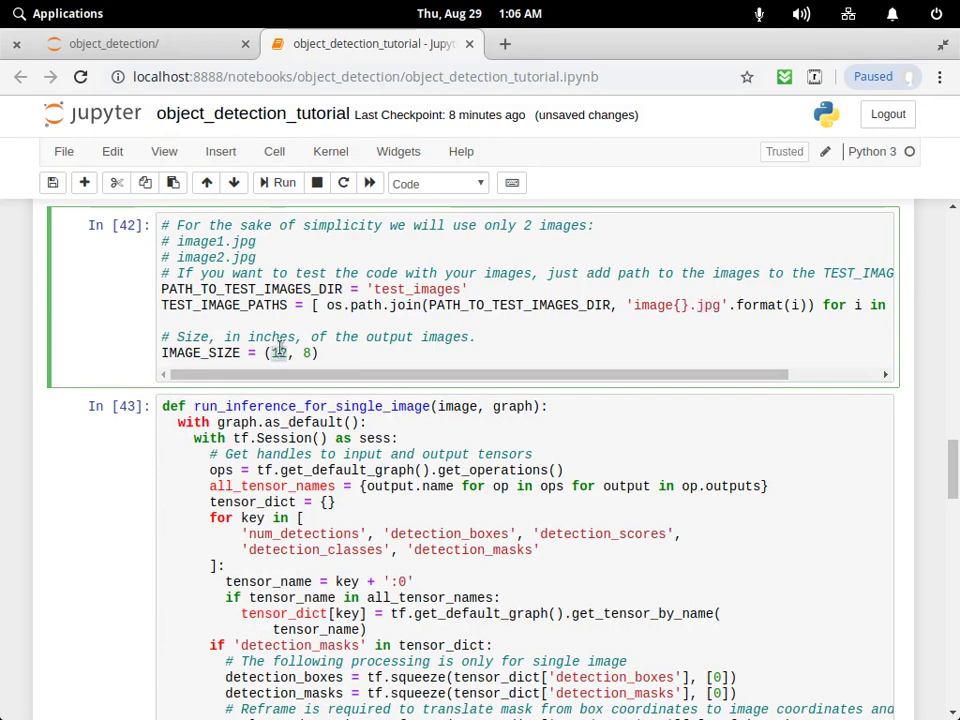
double_click(307, 352)
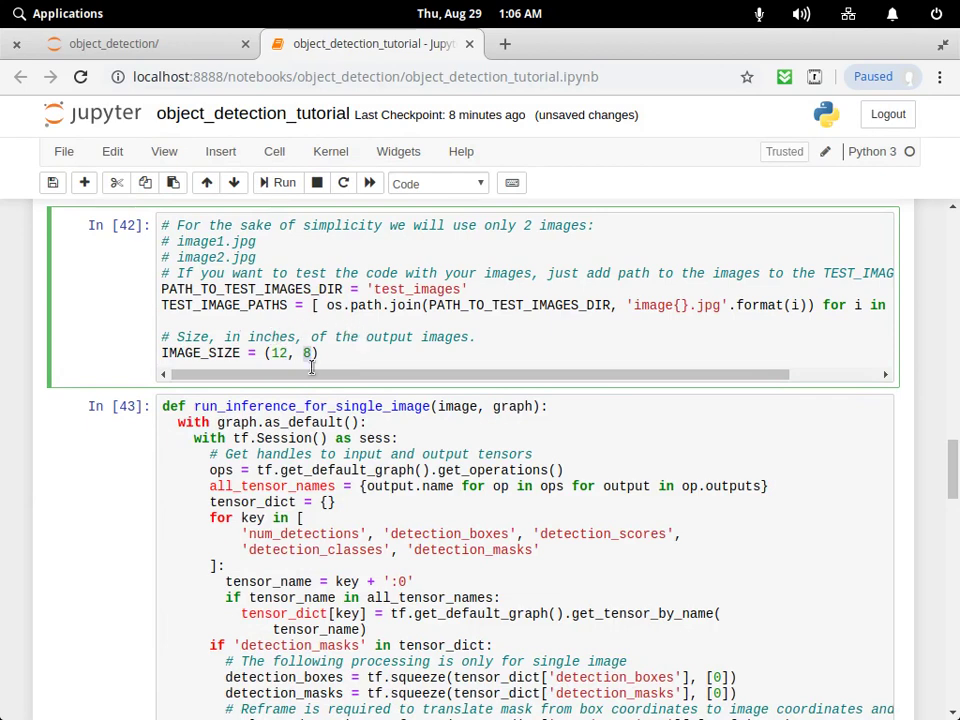